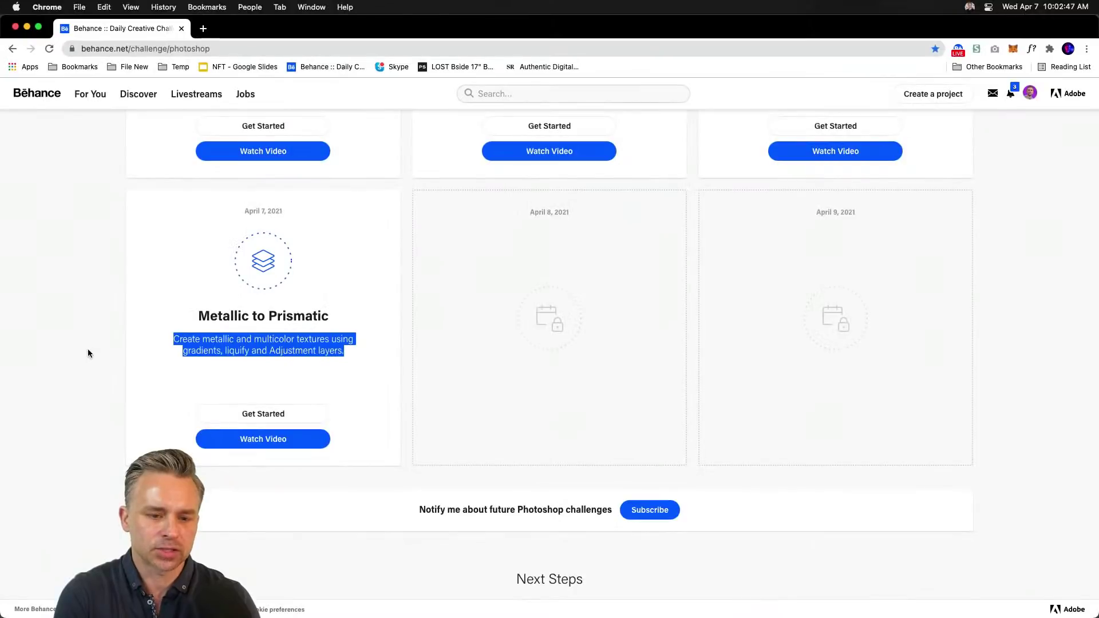
- Open the starter files of the Metallic to Prismatic challenge dated April 7, 2021
{"action": "left_click", "coordinate": [88, 350]}
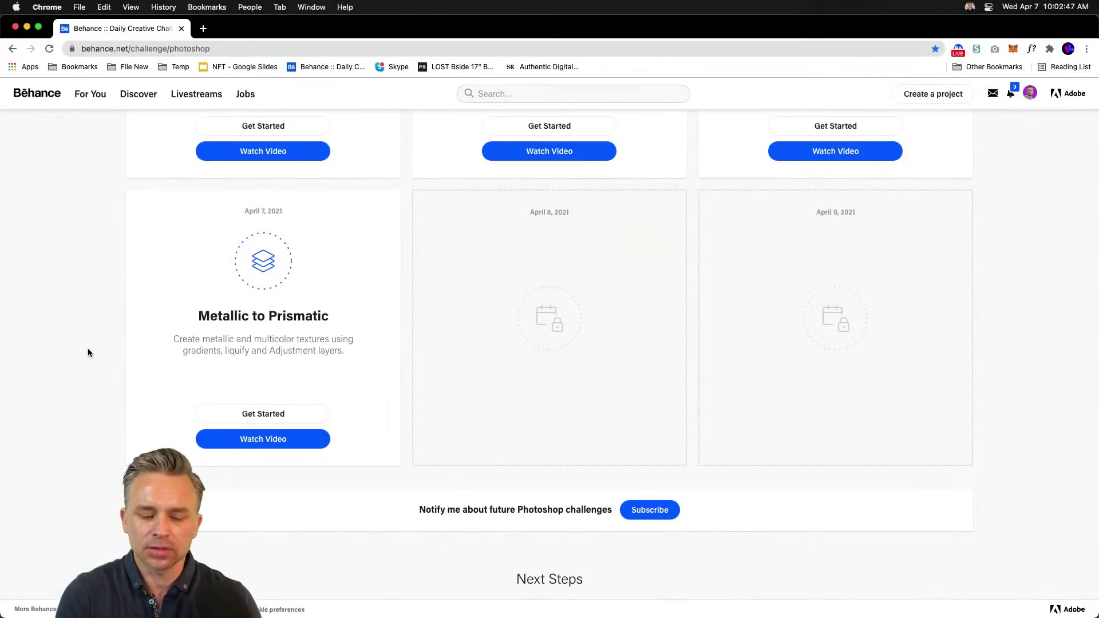
{"action": "left_click", "coordinate": [271, 418]}
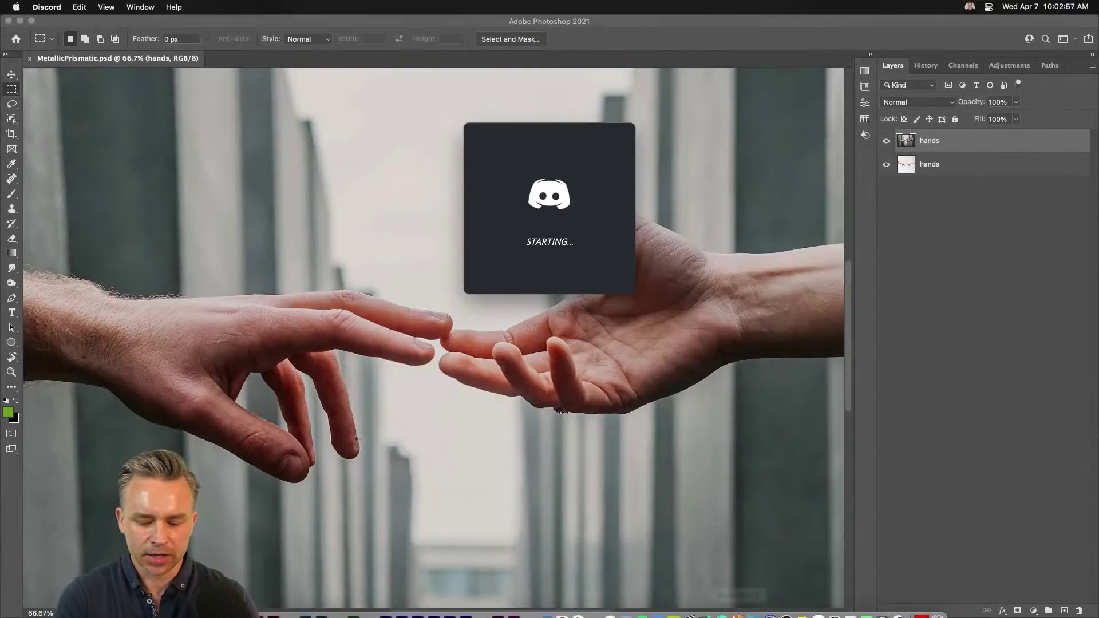
{"action": "left_click", "coordinate": [559, 607]}
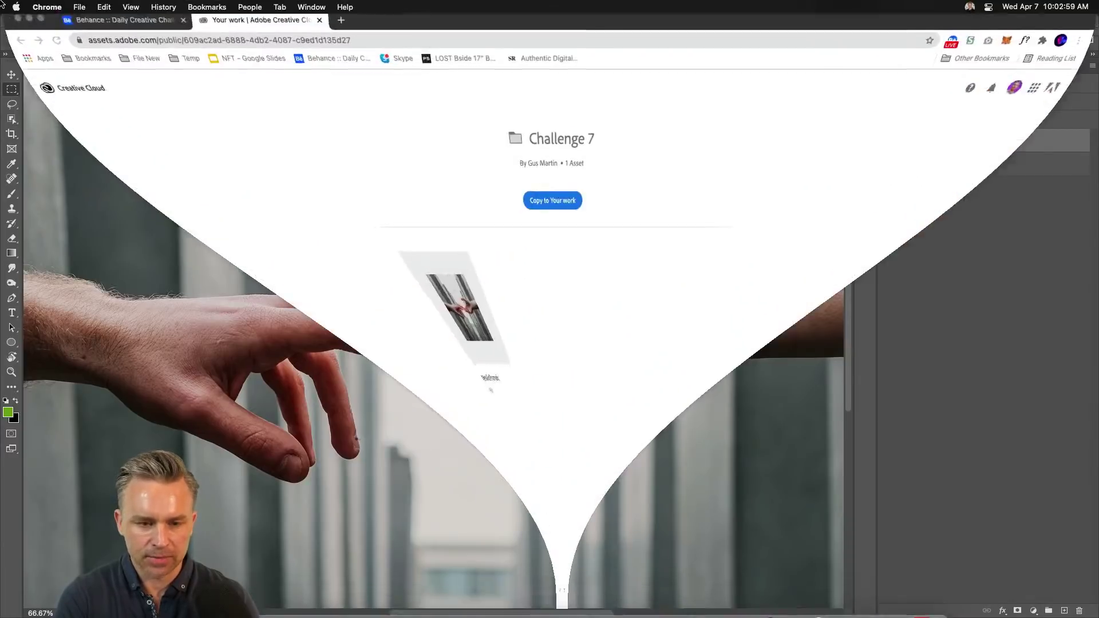
- Return to the Behance challenge page, highlight its web address, and minimize the browser to switch to Photoshop
{"action": "left_click", "coordinate": [106, 29]}
{"action": "left_click", "coordinate": [278, 48]}
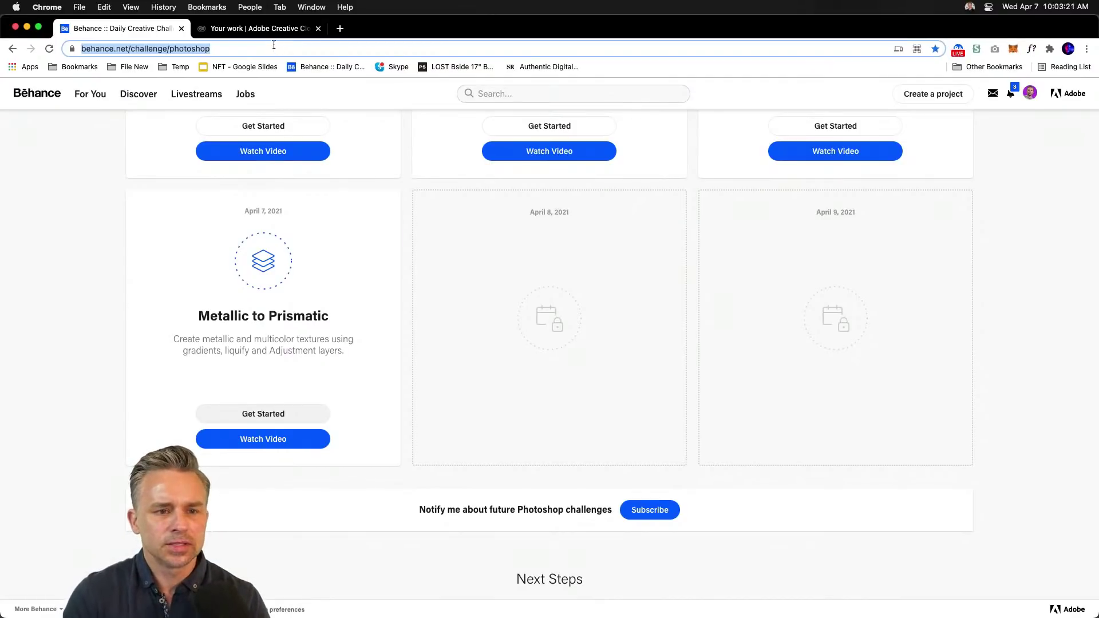
{"action": "left_click", "coordinate": [59, 212]}
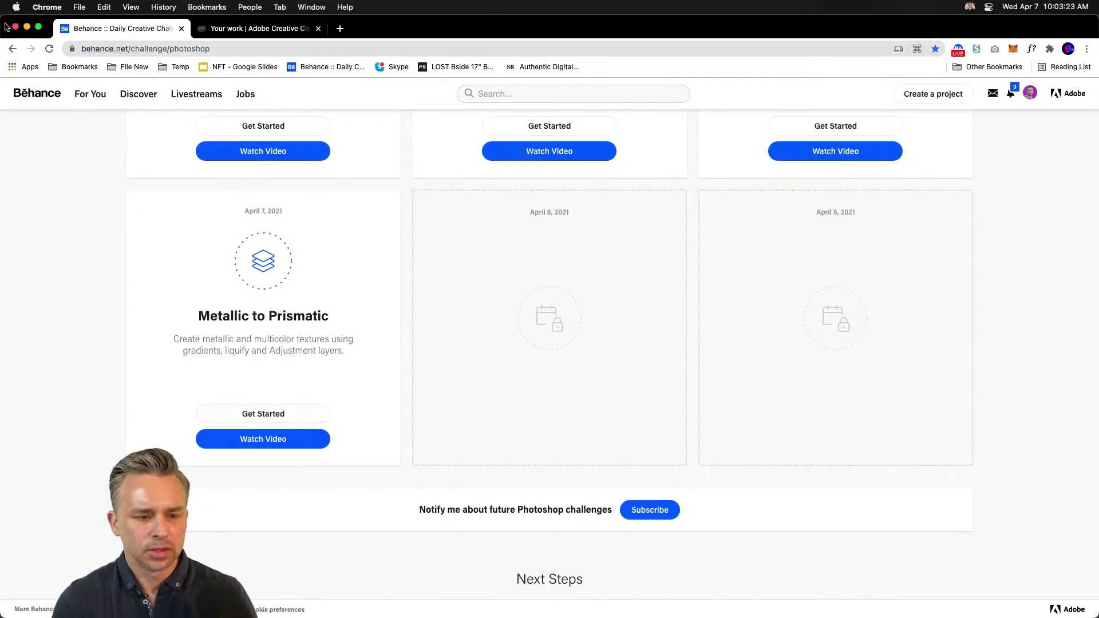
{"action": "left_click", "coordinate": [27, 28]}
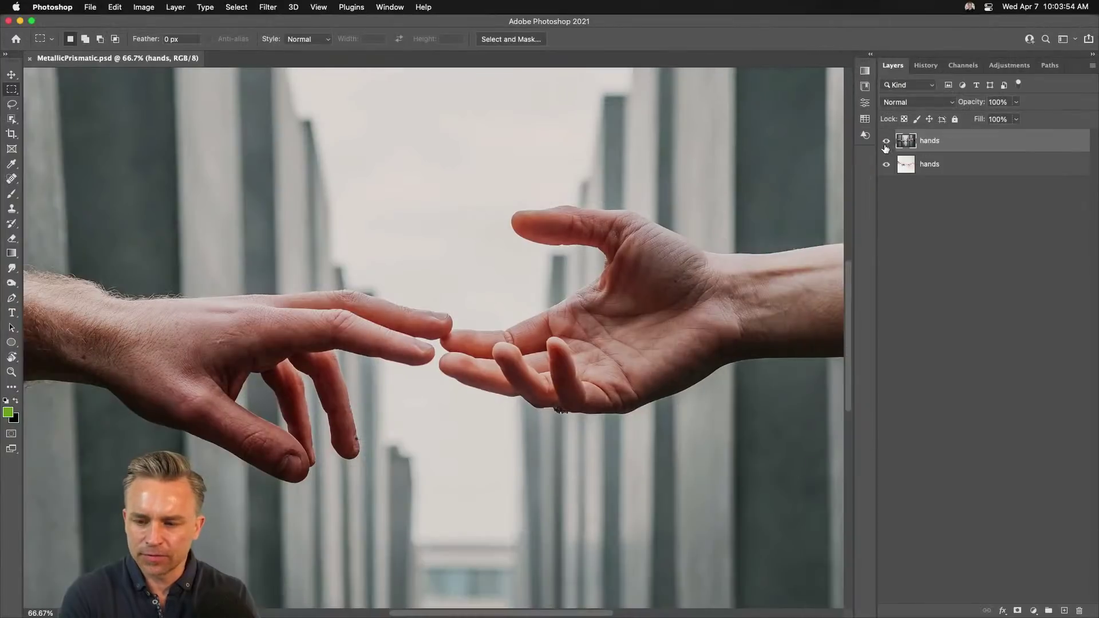
- Preview the lower hands photo by briefly hiding the upper layer, and leave only the upper hands layer visible
{"action": "left_click", "coordinate": [886, 141]}
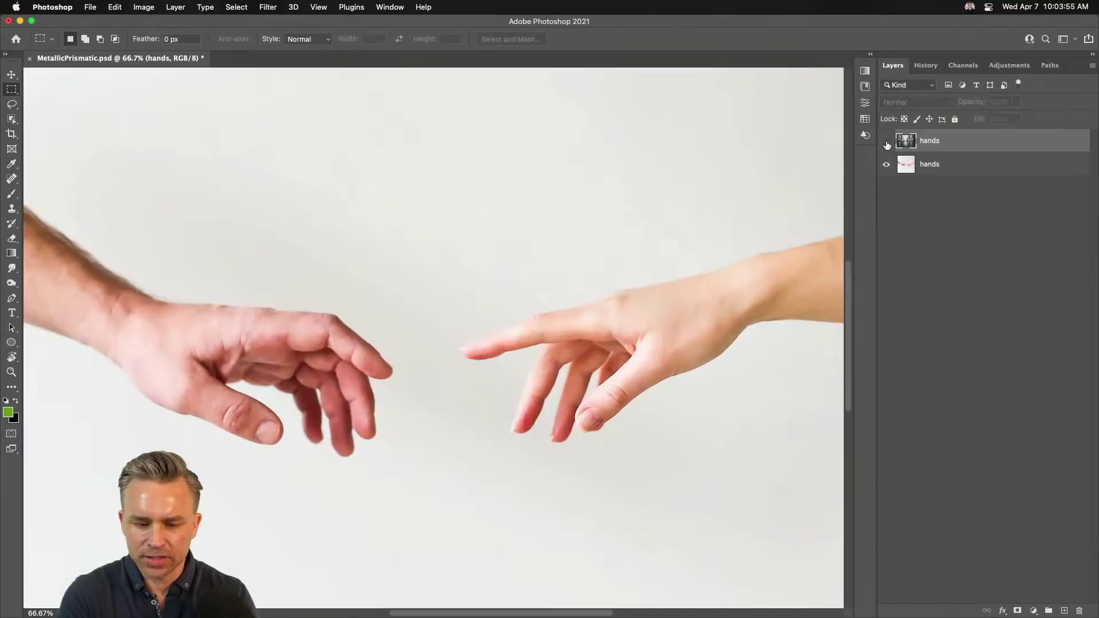
{"action": "left_click", "coordinate": [886, 141]}
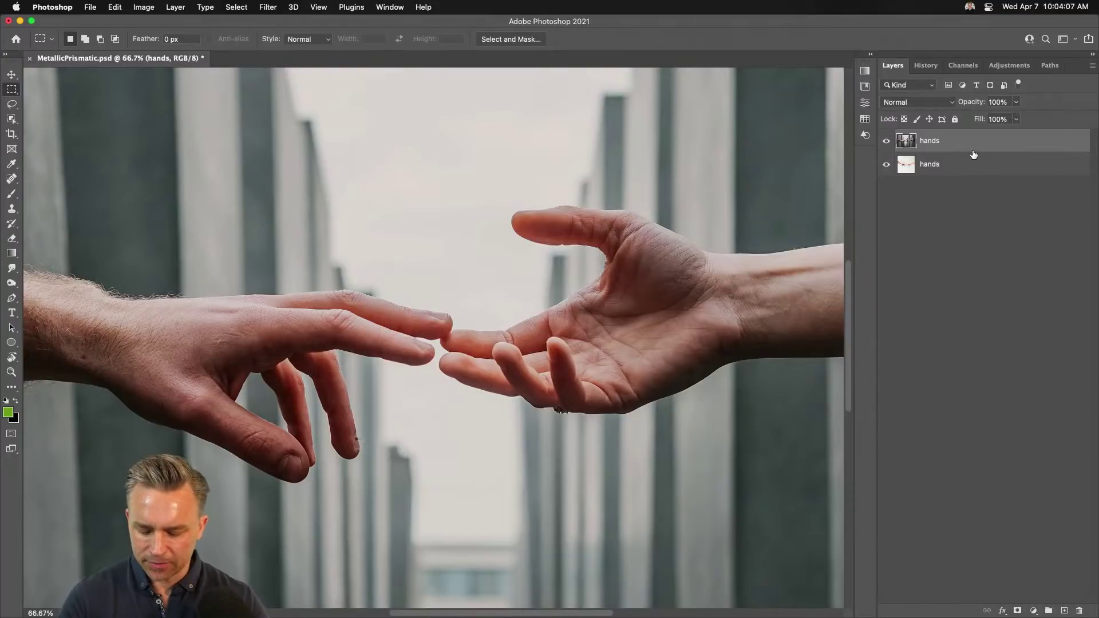
{"action": "key", "text": "super+minus"}
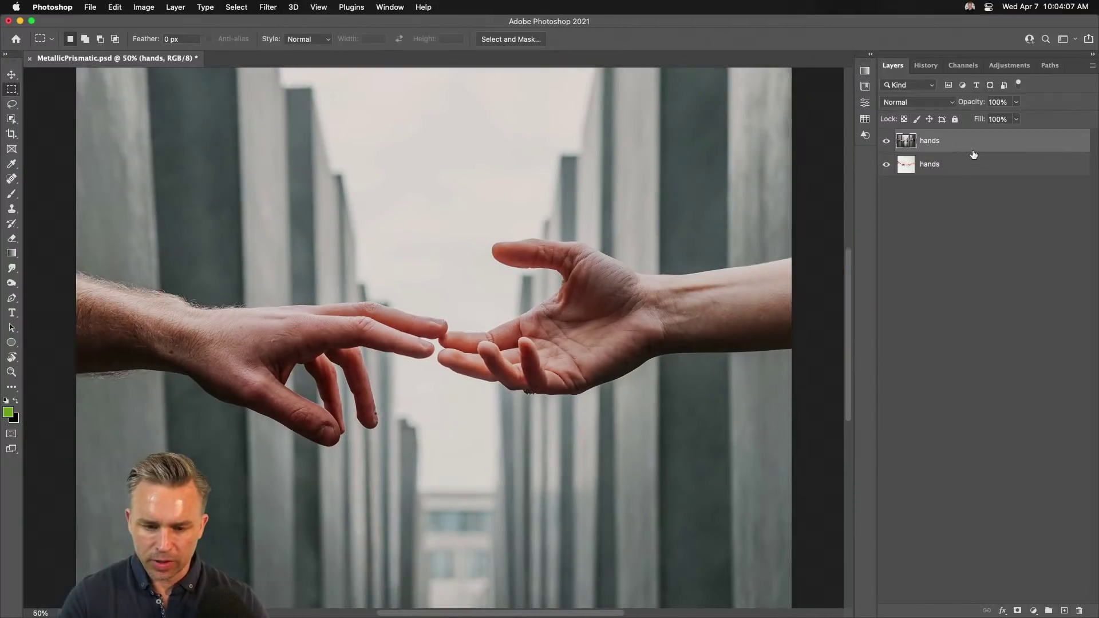
{"action": "left_click", "coordinate": [885, 166]}
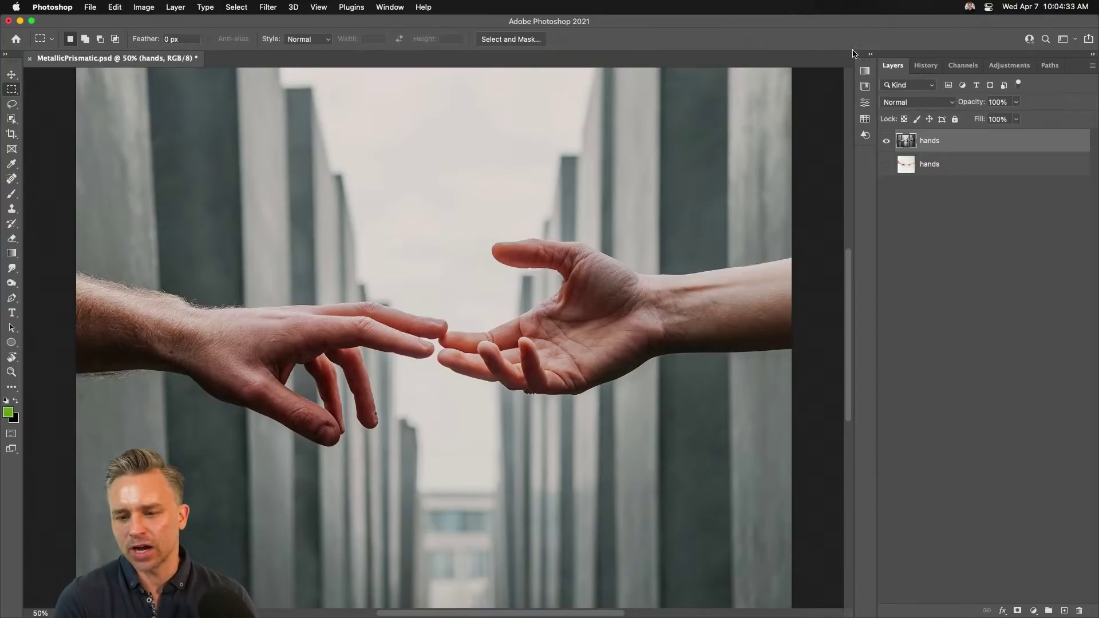
- Show the layer properties and try Remove Background on the upper hands layer, undoing it
{"action": "left_click", "coordinate": [869, 54]}
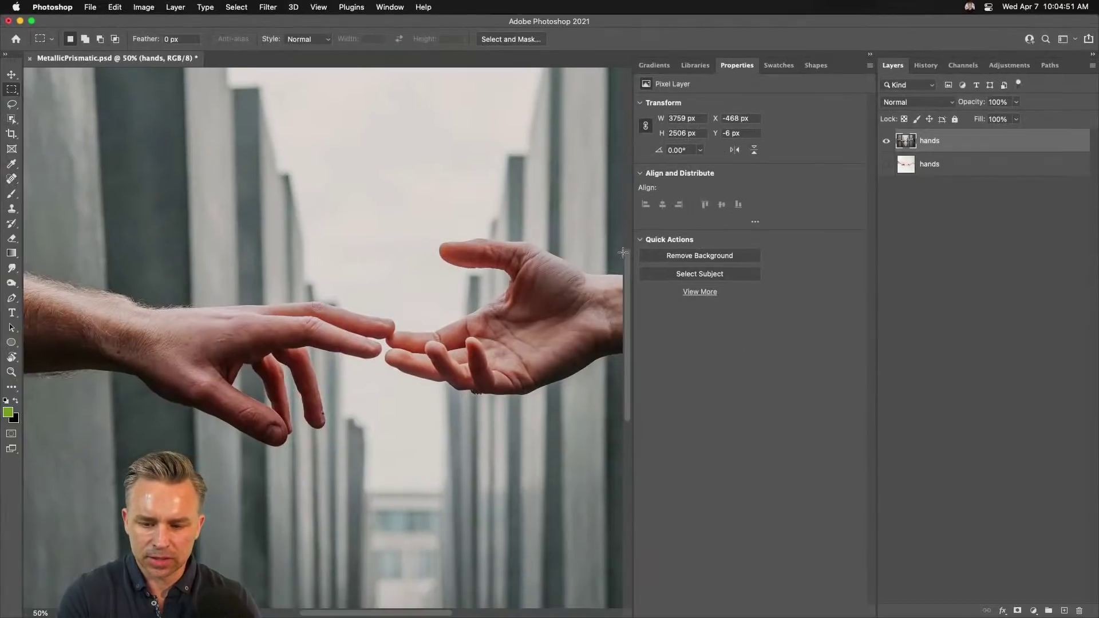
{"action": "left_click", "coordinate": [659, 259]}
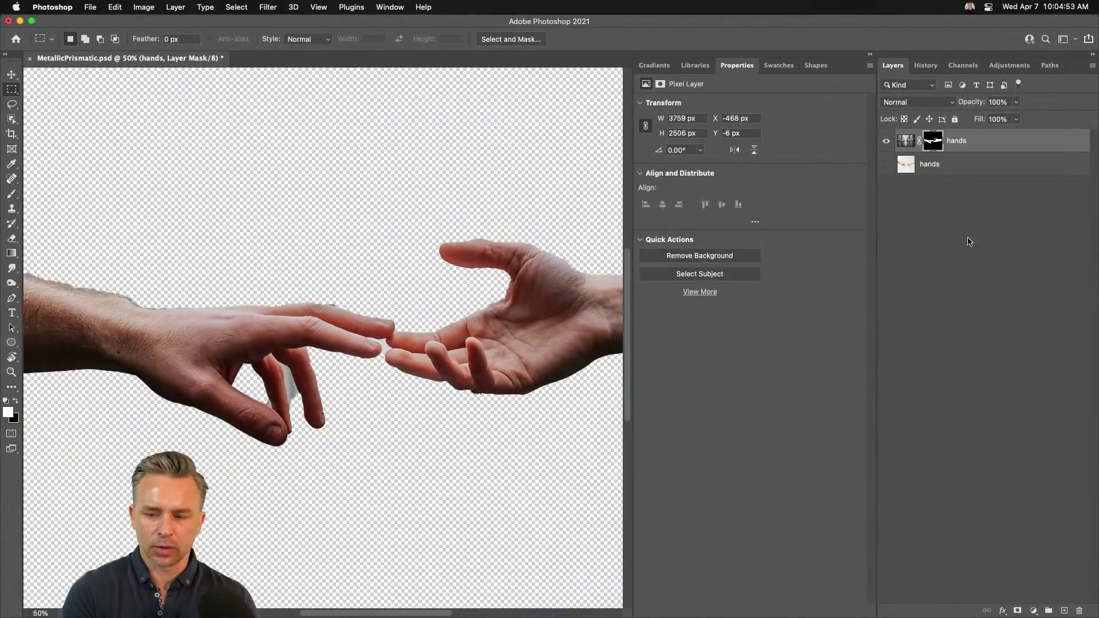
{"action": "key", "text": "super+z"}
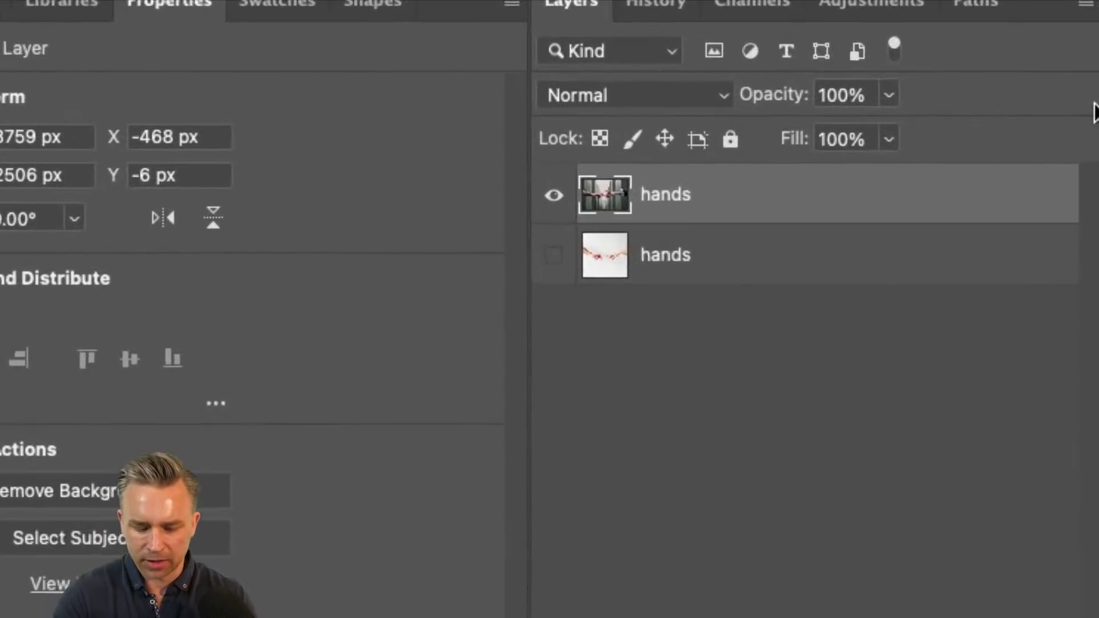
- Duplicate the upper hands layer, hide the original beneath it, and remove the background from the copy
{"action": "key", "text": "super+j"}
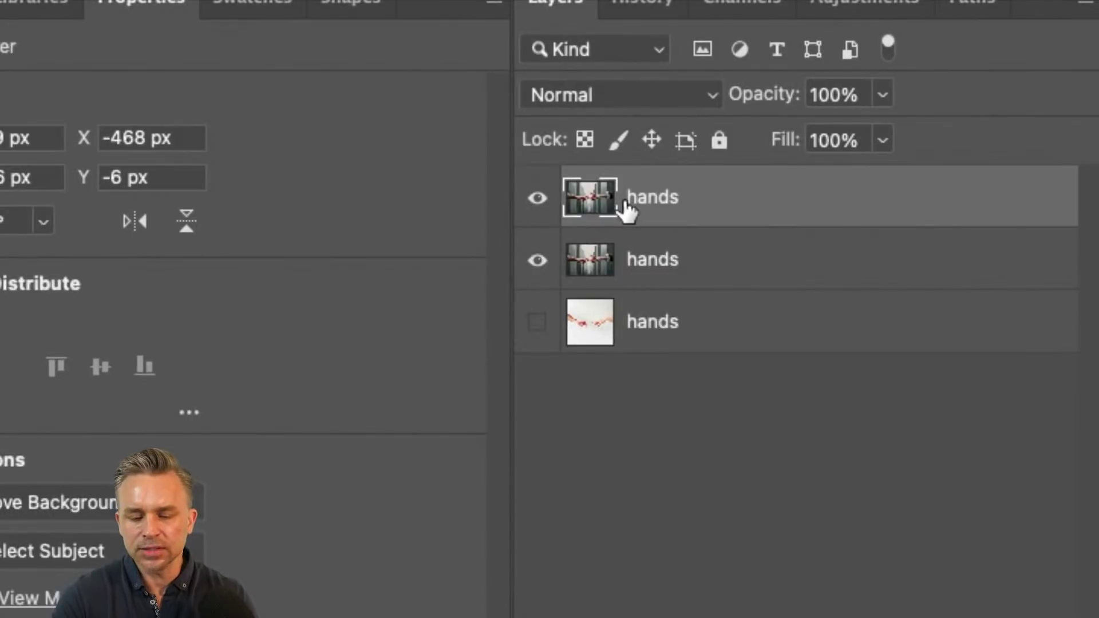
{"action": "left_click", "coordinate": [533, 262]}
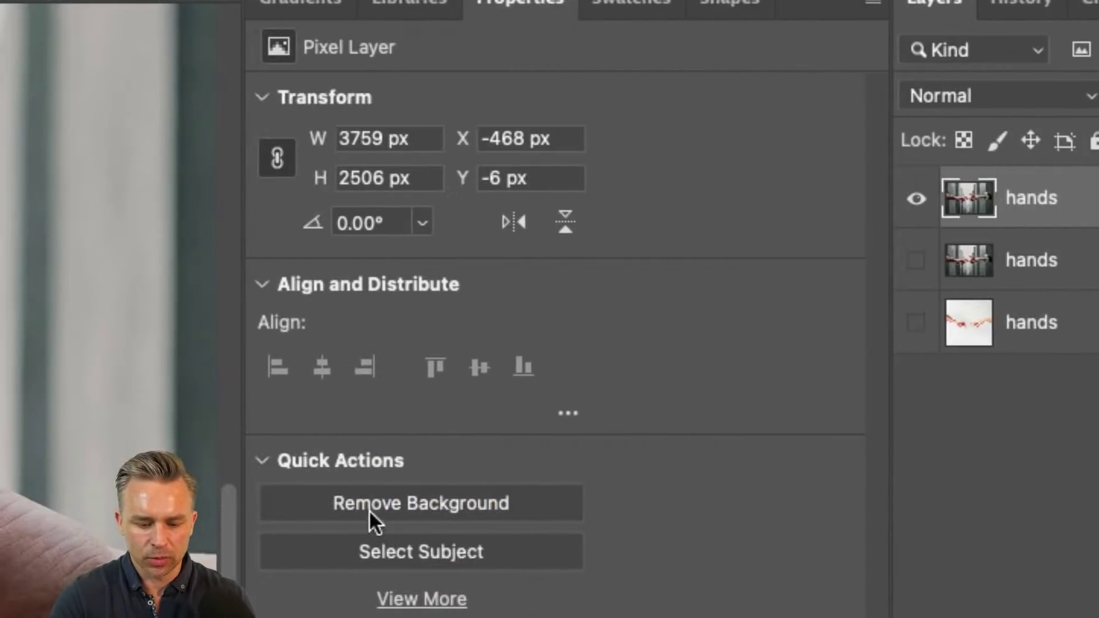
{"action": "left_click", "coordinate": [370, 518]}
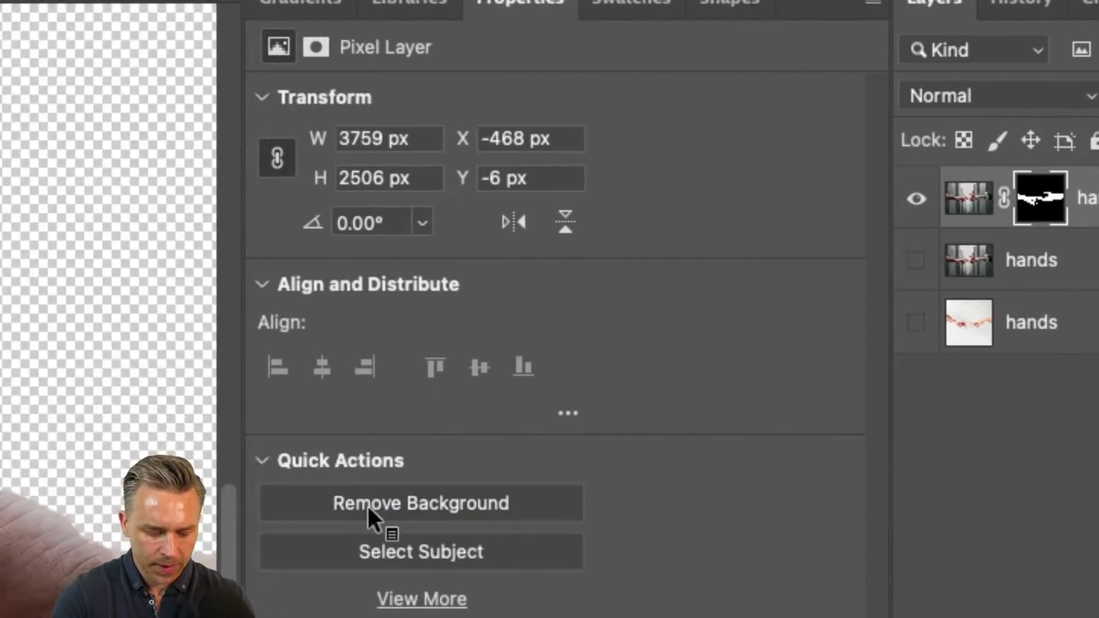
- Inspect the leftover background around the fingers and activate the top hands layer's mask with default colours
{"action": "key", "text": "super+equal"}
{"action": "key", "text": "super+equal"}
{"action": "key", "text": "super+equal"}
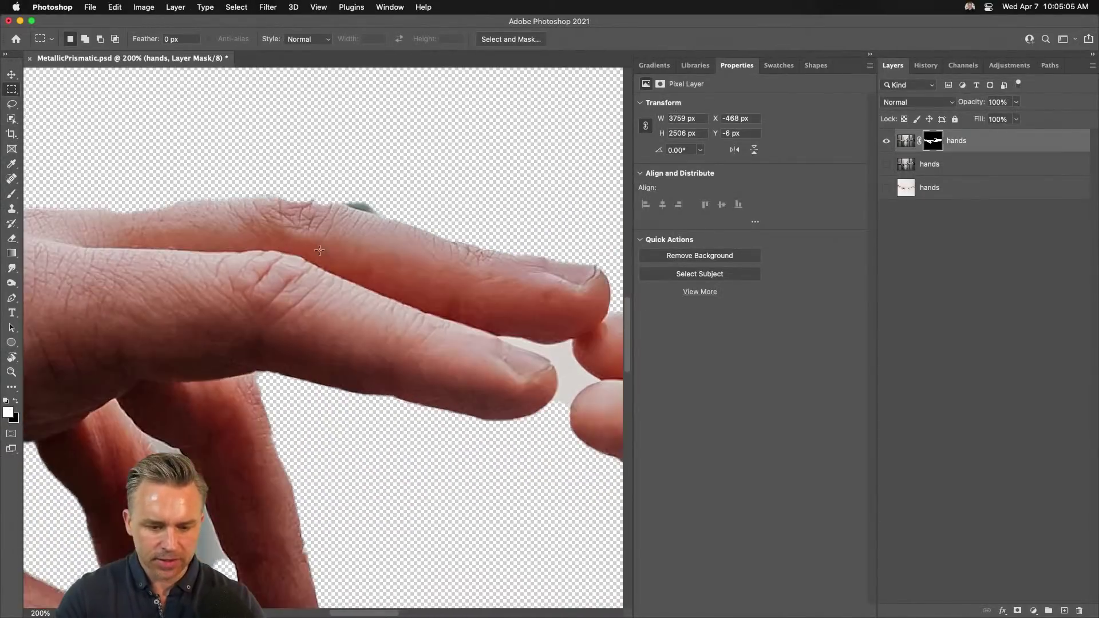
{"action": "left_click_drag", "start_coordinate": [364, 250], "coordinate": [595, 34]}
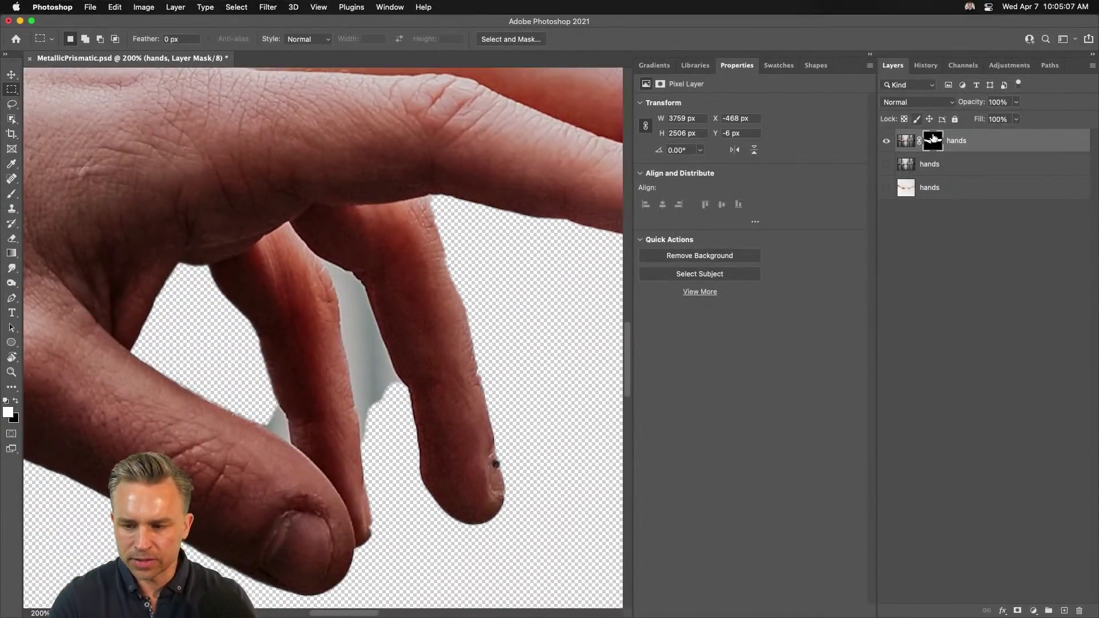
{"action": "left_click", "coordinate": [903, 143]}
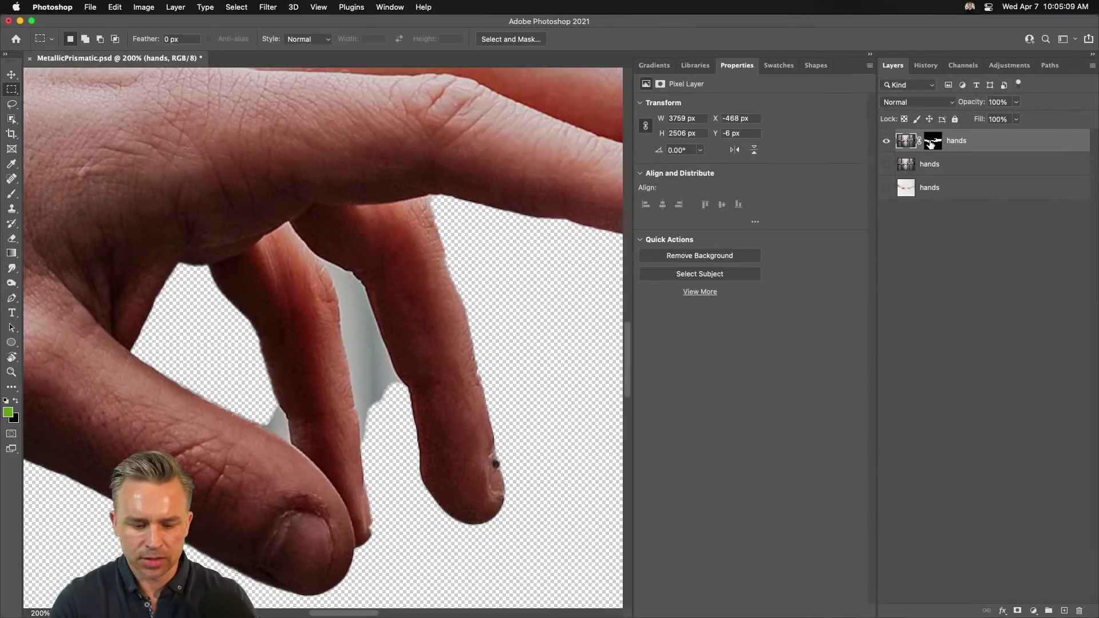
{"action": "left_click", "coordinate": [932, 141]}
{"action": "key", "text": "d"}
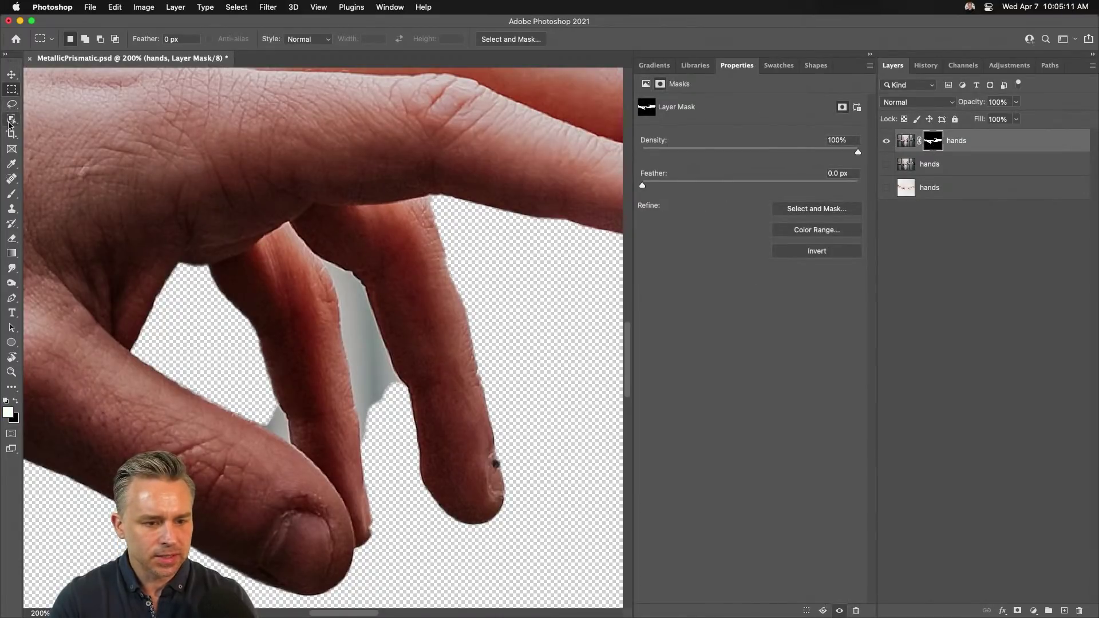
- Select the leftover grey background between the hanging fingers using the Quick Selection tool with a brush size of 9
{"action": "left_click", "coordinate": [11, 119]}
{"action": "left_click", "coordinate": [77, 128]}
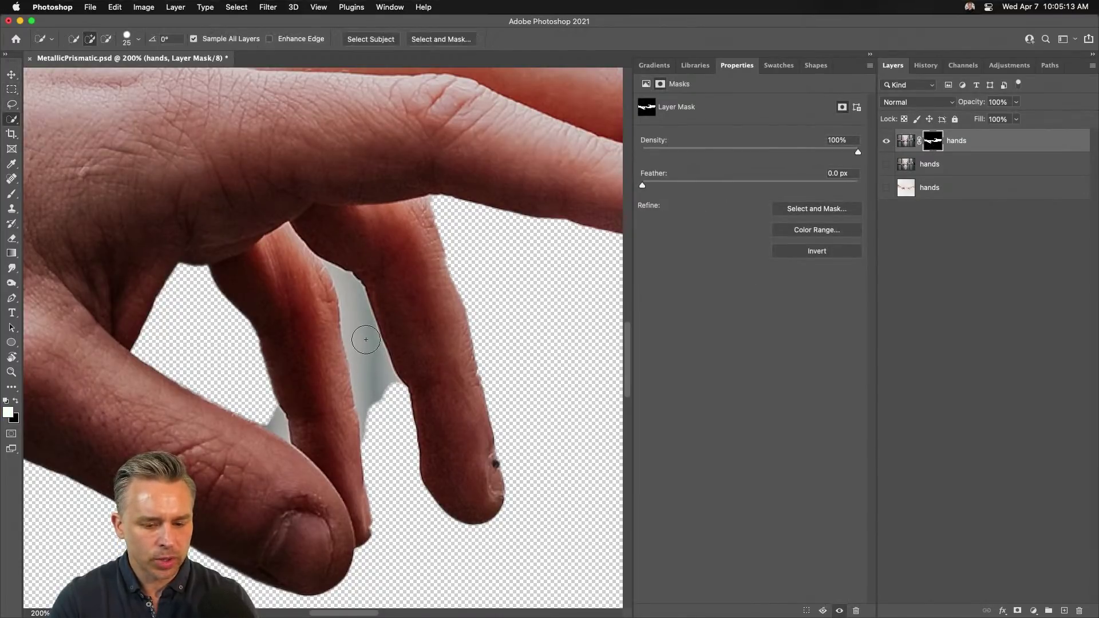
{"action": "key", "text": "bracketleft"}
{"action": "key", "text": "bracketleft"}
{"action": "key", "text": "bracketleft"}
{"action": "key", "text": "bracketleft"}
{"action": "left_click_drag", "start_coordinate": [350, 301], "coordinate": [359, 376]}
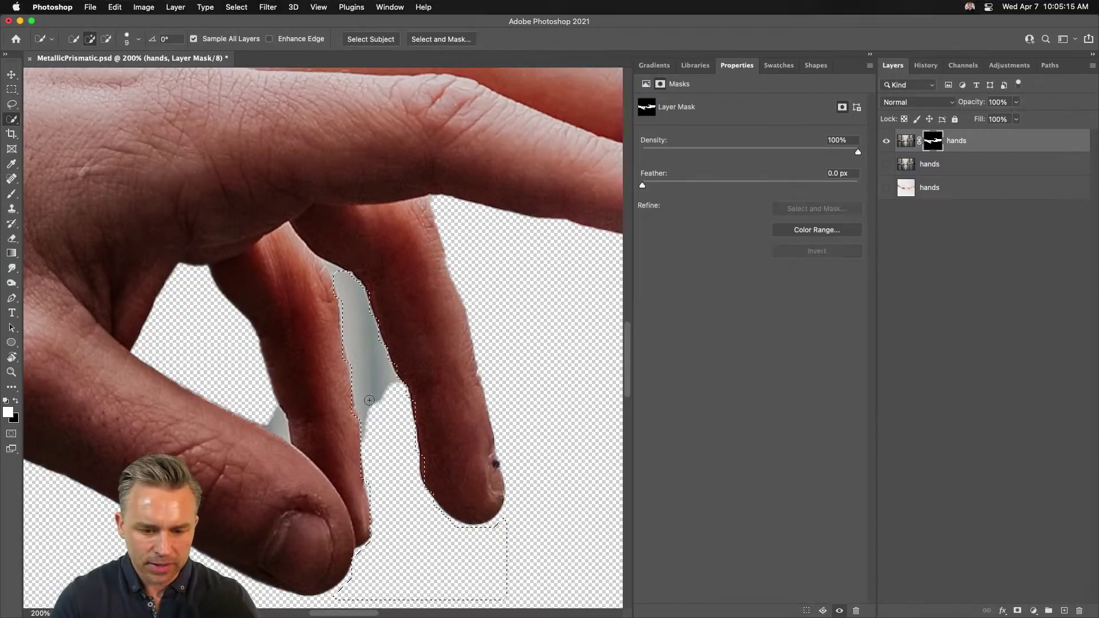
- Extend the selection to the top of the finger gap and the grey patch by the thumb, using brush size 4
{"action": "key", "text": "bracketleft"}
{"action": "key", "text": "bracketleft"}
{"action": "key", "text": "bracketleft"}
{"action": "left_click_drag", "start_coordinate": [333, 268], "coordinate": [327, 265]}
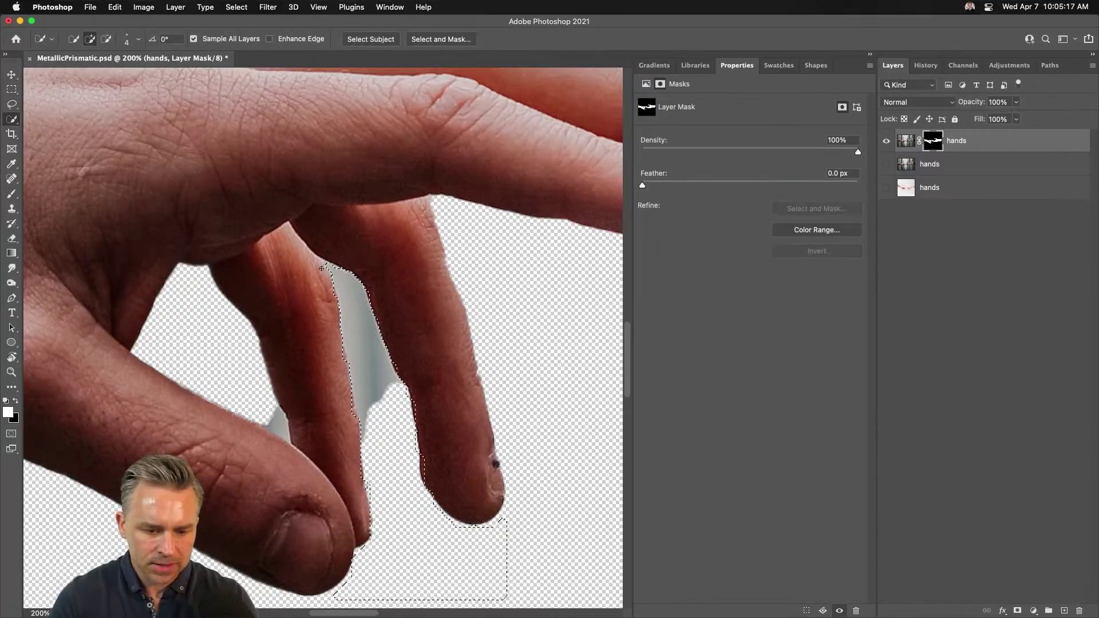
{"action": "left_click_drag", "start_coordinate": [274, 414], "coordinate": [278, 426]}
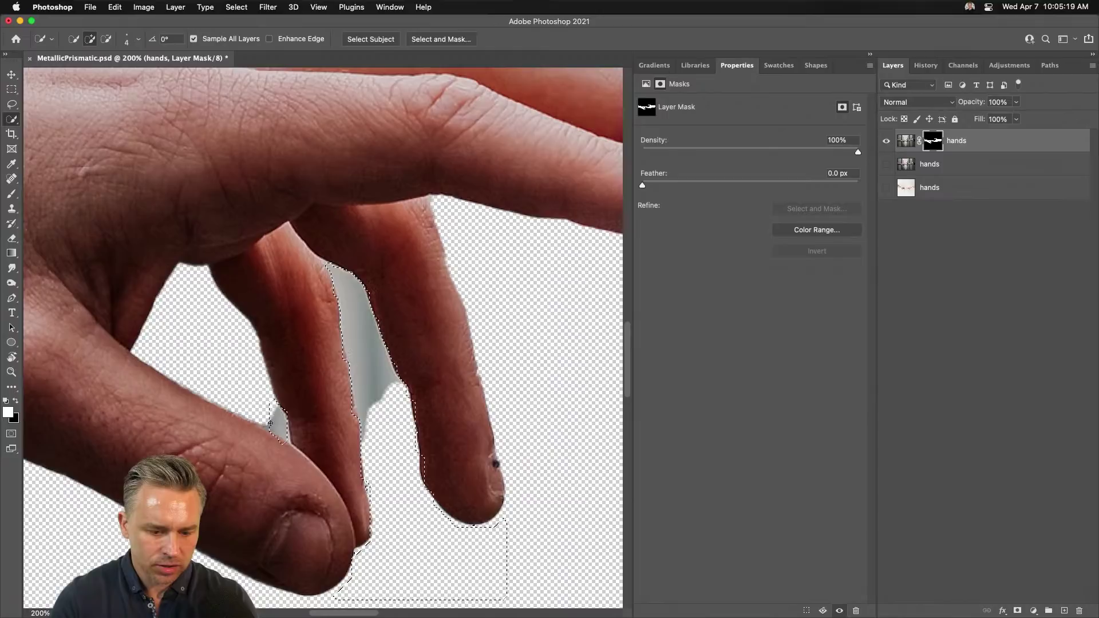
- Add the rest of the grey patch beside the thumb to the selection with the Lasso tool
{"action": "left_click", "coordinate": [11, 104]}
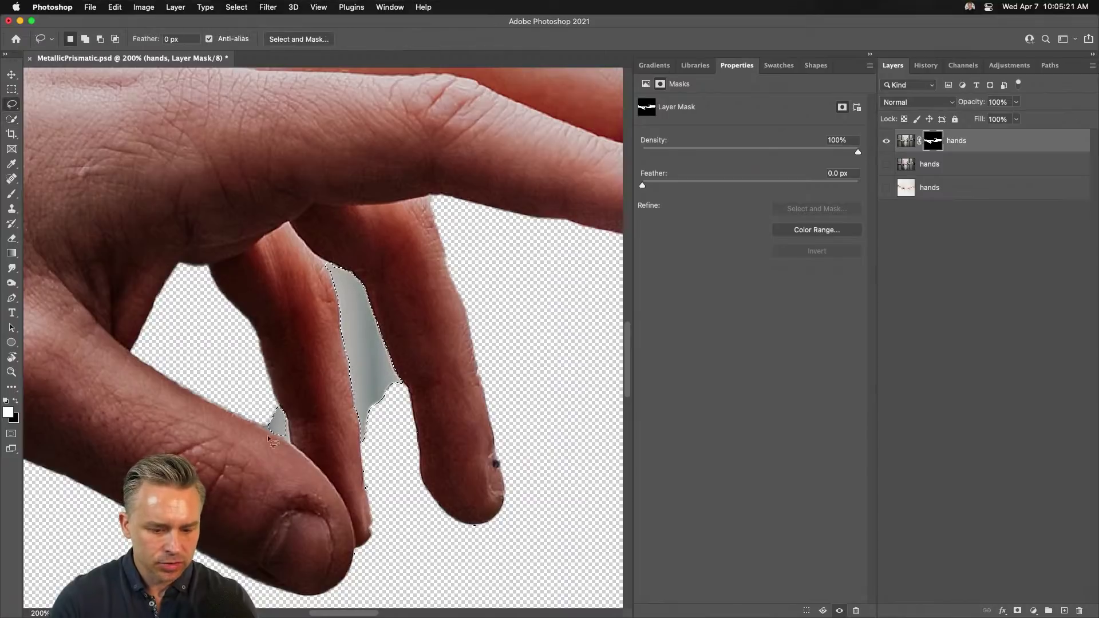
{"action": "key", "text": "shift"}
{"action": "mouse_move", "coordinate": [258, 395]}
{"action": "left_mouse_down"}
{"action": "mouse_move", "coordinate": [257, 431]}
{"action": "mouse_move", "coordinate": [291, 449]}
{"action": "mouse_move", "coordinate": [275, 401]}
{"action": "left_mouse_up"}
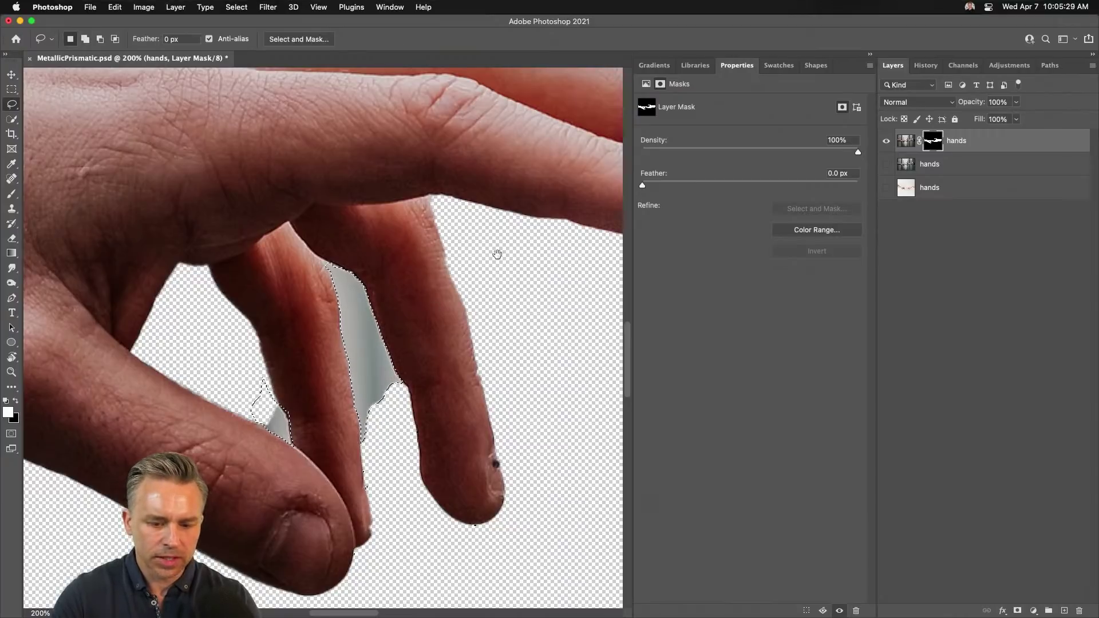
- Add the dark leftover patch above the extended index finger to the selection with the Lasso tool
{"action": "mouse_move", "coordinate": [498, 253]}
{"action": "left_mouse_down"}
{"action": "mouse_move", "coordinate": [153, 422]}
{"action": "mouse_move", "coordinate": [428, 378]}
{"action": "left_mouse_up"}
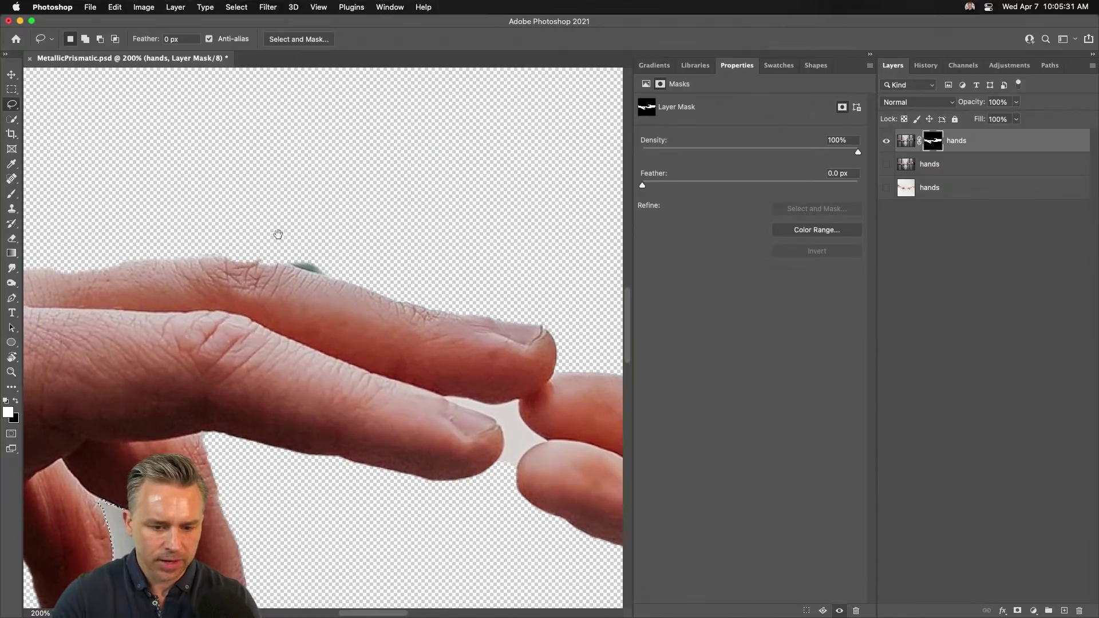
{"action": "key", "text": "alt"}
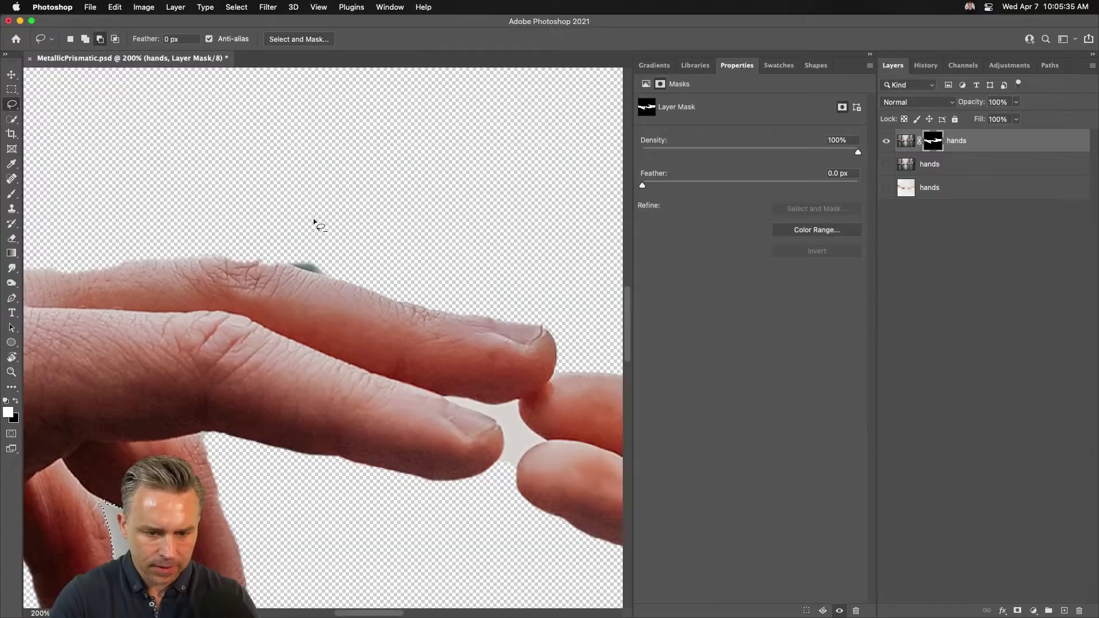
{"action": "key", "text": "shift"}
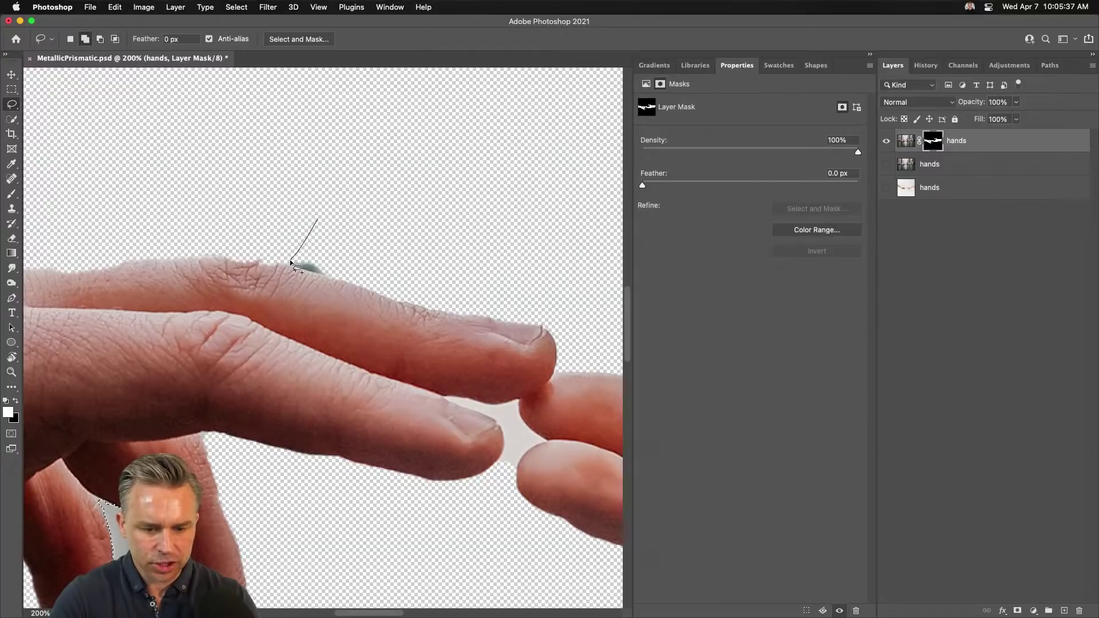
{"action": "mouse_move", "coordinate": [334, 276]}
{"action": "left_mouse_down"}
{"action": "mouse_move", "coordinate": [329, 169]}
{"action": "mouse_move", "coordinate": [321, 218]}
{"action": "mouse_move", "coordinate": [306, 235]}
{"action": "mouse_move", "coordinate": [283, 229]}
{"action": "mouse_move", "coordinate": [284, 265]}
{"action": "left_mouse_up"}
{"action": "key", "text": "shift"}
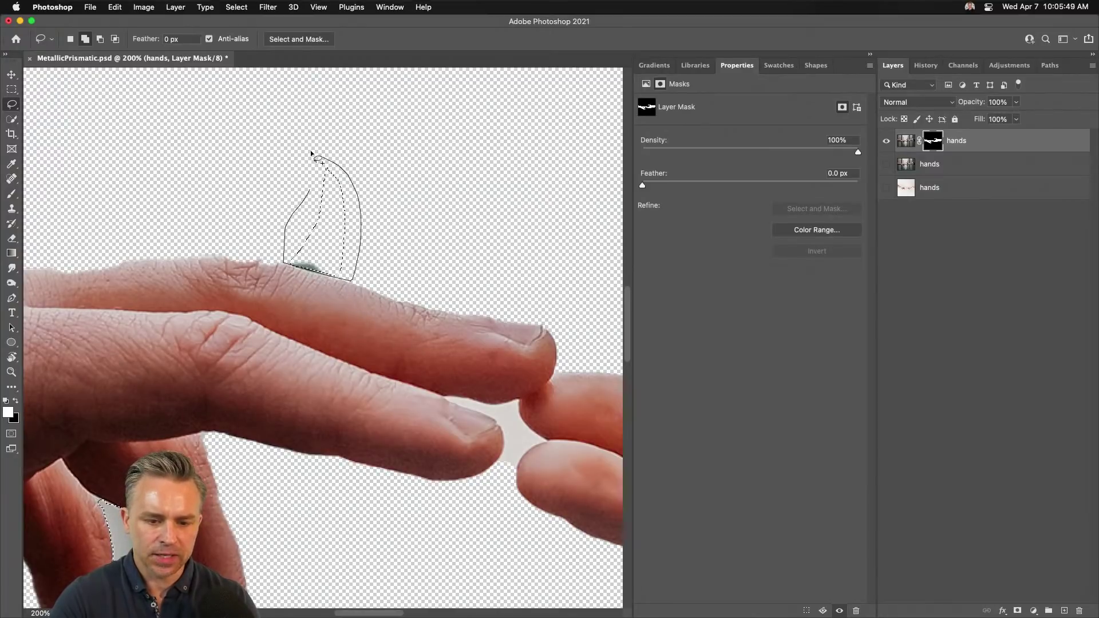
{"action": "left_click_drag", "start_coordinate": [310, 150], "coordinate": [367, 279]}
- Add the pale gap between the touching fingertips using the Quick Selection tool, reducing the brush size to 1
{"action": "mouse_move", "coordinate": [530, 325]}
{"action": "left_mouse_down"}
{"action": "mouse_move", "coordinate": [225, 245]}
{"action": "mouse_move", "coordinate": [342, 233]}
{"action": "left_mouse_up"}
{"action": "left_click_drag", "start_coordinate": [172, 260], "coordinate": [235, 238]}
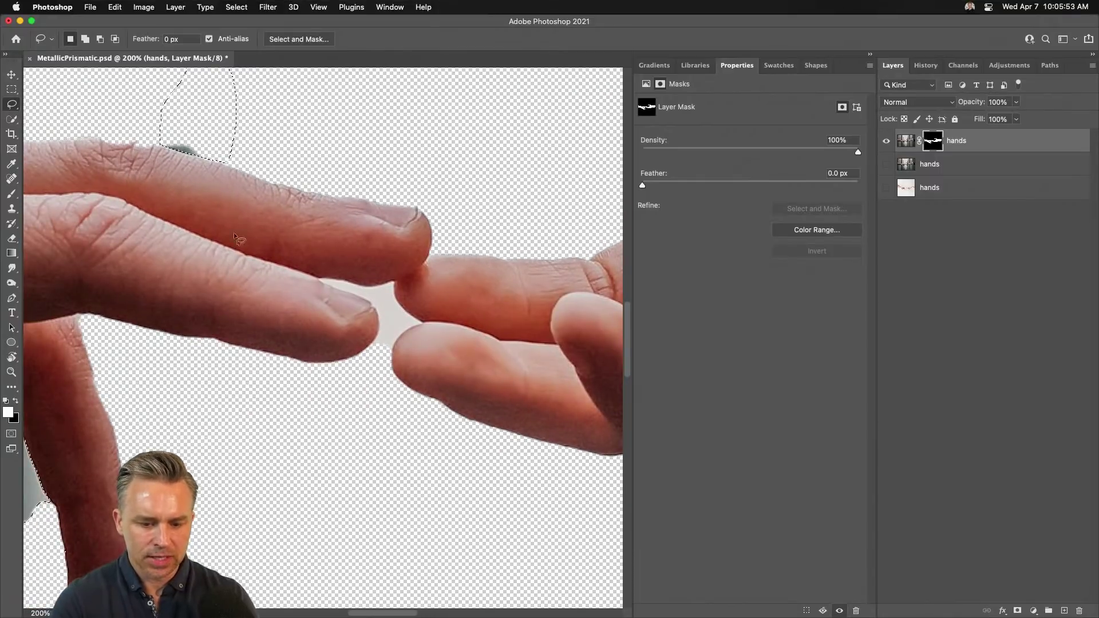
{"action": "key", "text": "w"}
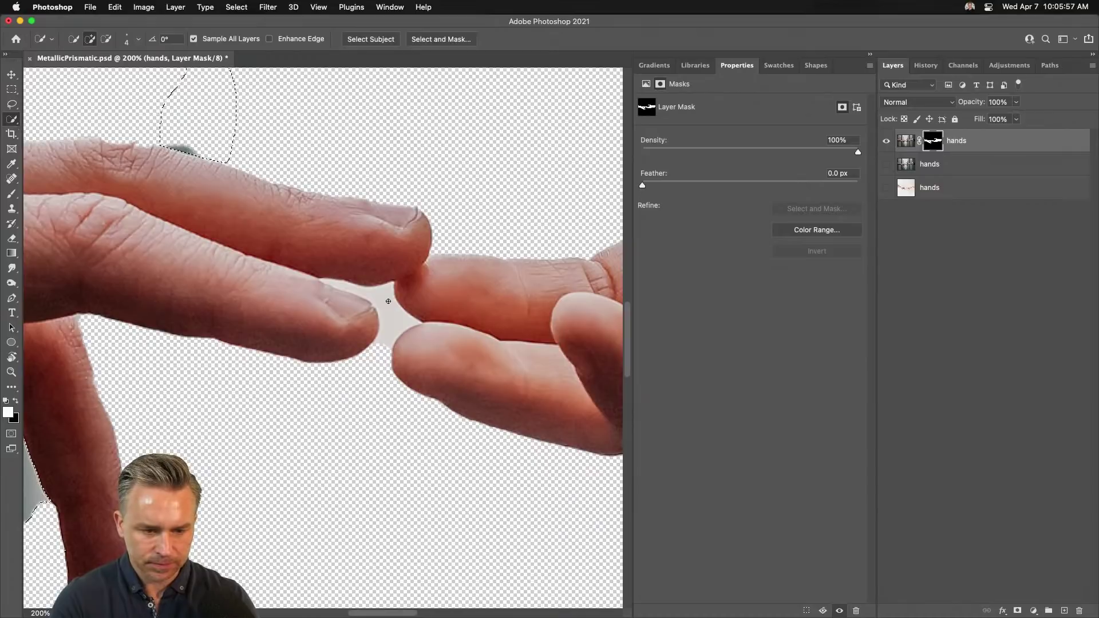
{"action": "left_click_drag", "start_coordinate": [388, 301], "coordinate": [382, 350]}
{"action": "key", "text": "["}
{"action": "key", "text": "["}
{"action": "key", "text": "["}
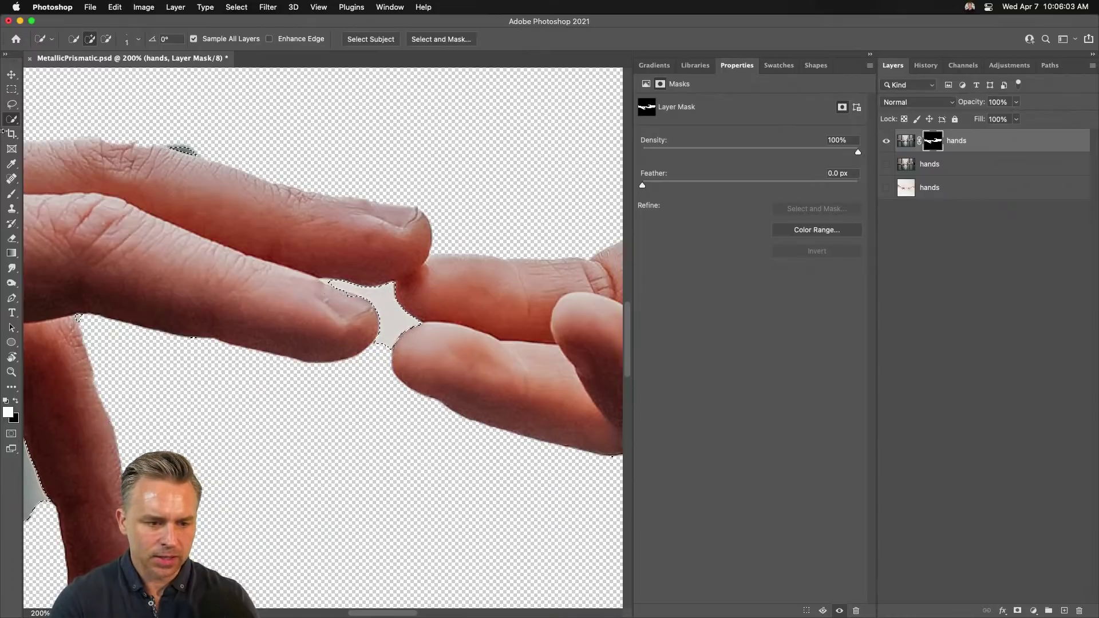
- Extend the selection into the narrow tip of the pale gap between the touching fingertips with the Lasso tool
{"action": "key", "text": "l"}
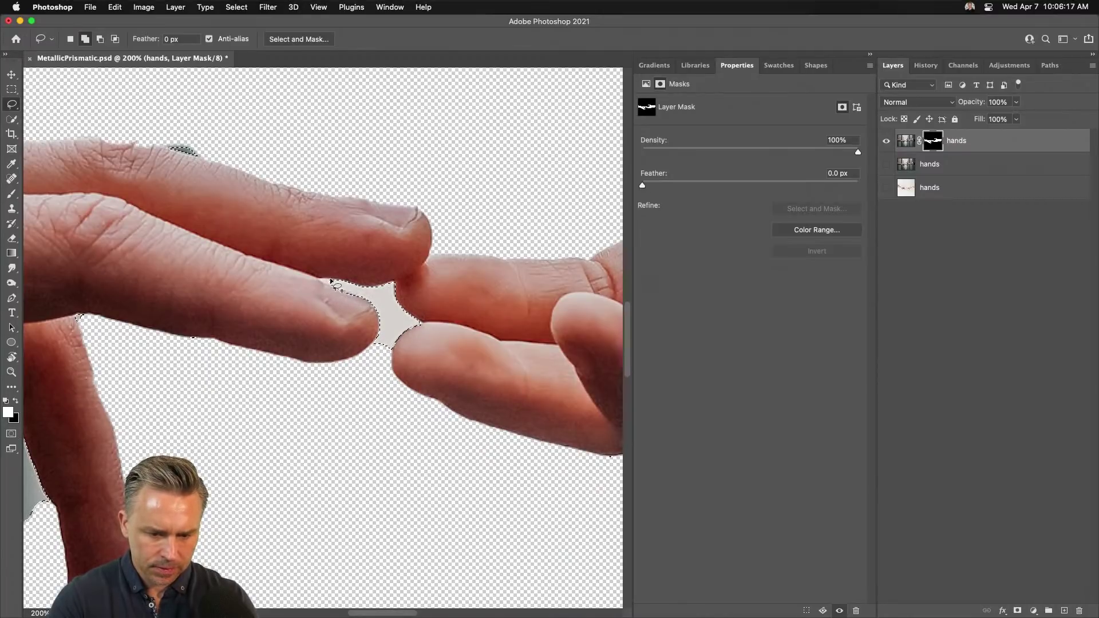
{"action": "key", "text": "super+BackSpace"}
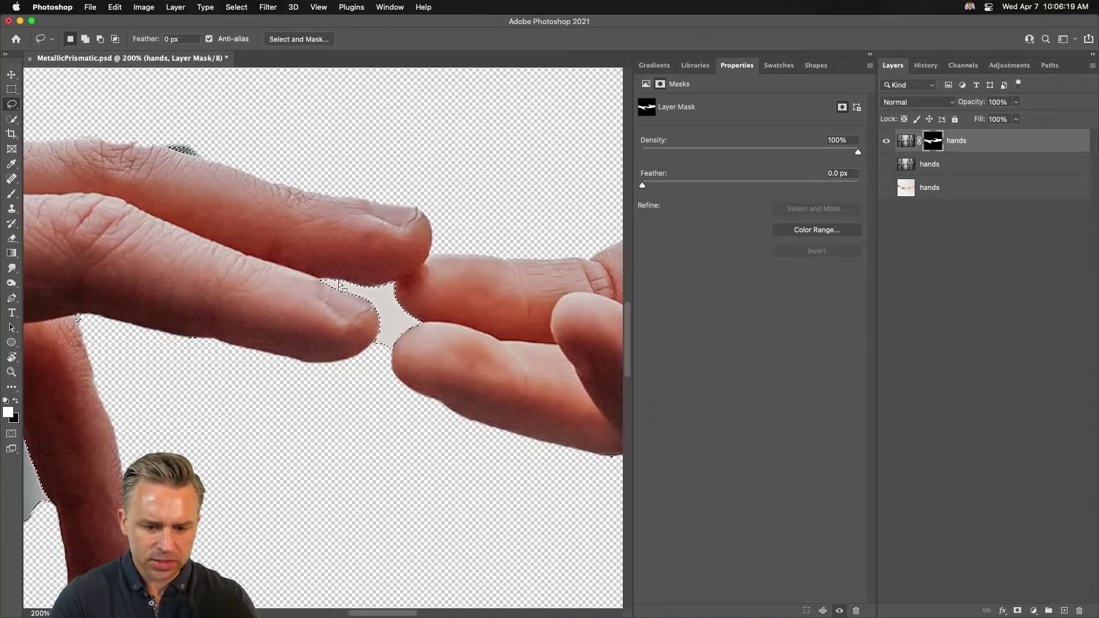
{"action": "key", "text": "super+d"}
- Add the dark leftover patch beneath the curled fingers of the open-palmed hand to the selection with the Lasso tool
{"action": "mouse_move", "coordinate": [435, 309]}
{"action": "left_mouse_down"}
{"action": "mouse_move", "coordinate": [35, 284]}
{"action": "mouse_move", "coordinate": [63, 286]}
{"action": "left_mouse_up"}
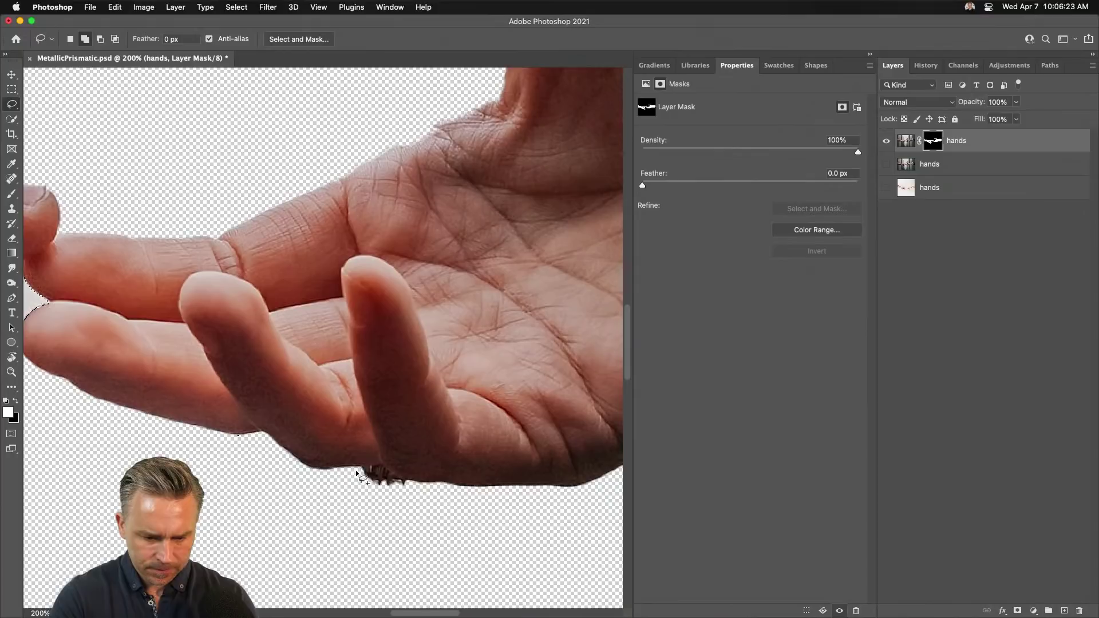
{"action": "mouse_move", "coordinate": [359, 467]}
{"action": "left_mouse_down"}
{"action": "mouse_move", "coordinate": [429, 495]}
{"action": "mouse_move", "coordinate": [361, 527]}
{"action": "mouse_move", "coordinate": [359, 470]}
{"action": "left_mouse_up"}
{"action": "mouse_move", "coordinate": [360, 237]}
{"action": "left_mouse_down"}
{"action": "mouse_move", "coordinate": [257, 540]}
{"action": "mouse_move", "coordinate": [195, 522]}
{"action": "left_mouse_up"}
- Fill all the selected leftover areas of the hands layer mask with Background Color
{"action": "key", "text": "super+minus"}
{"action": "key", "text": "super+minus"}
{"action": "key", "text": "super+minus"}
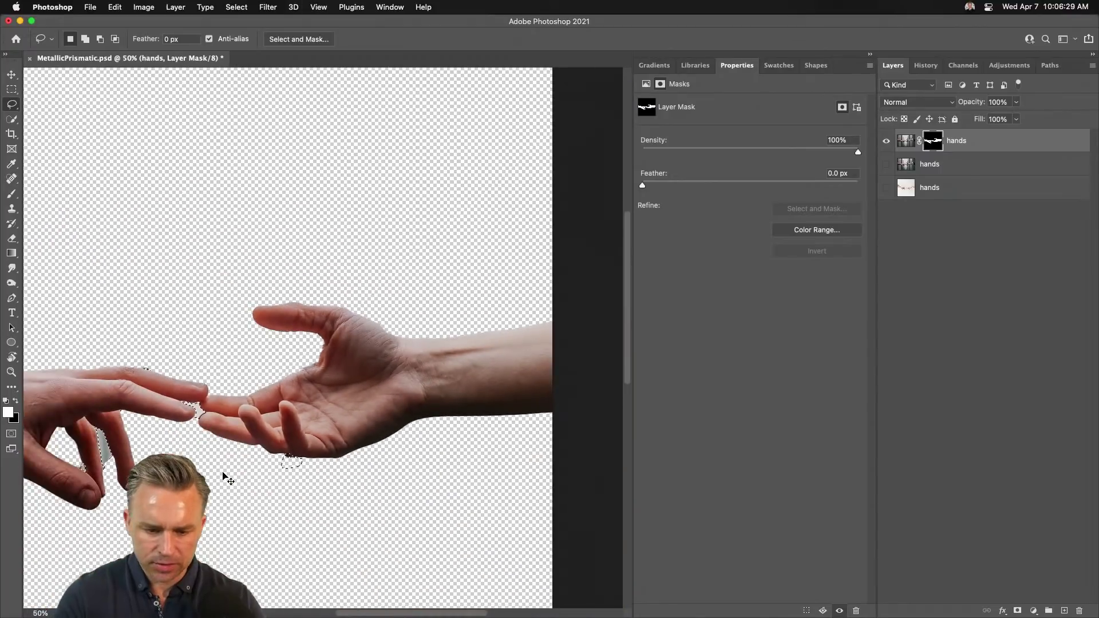
{"action": "left_click_drag", "start_coordinate": [222, 471], "coordinate": [482, 405]}
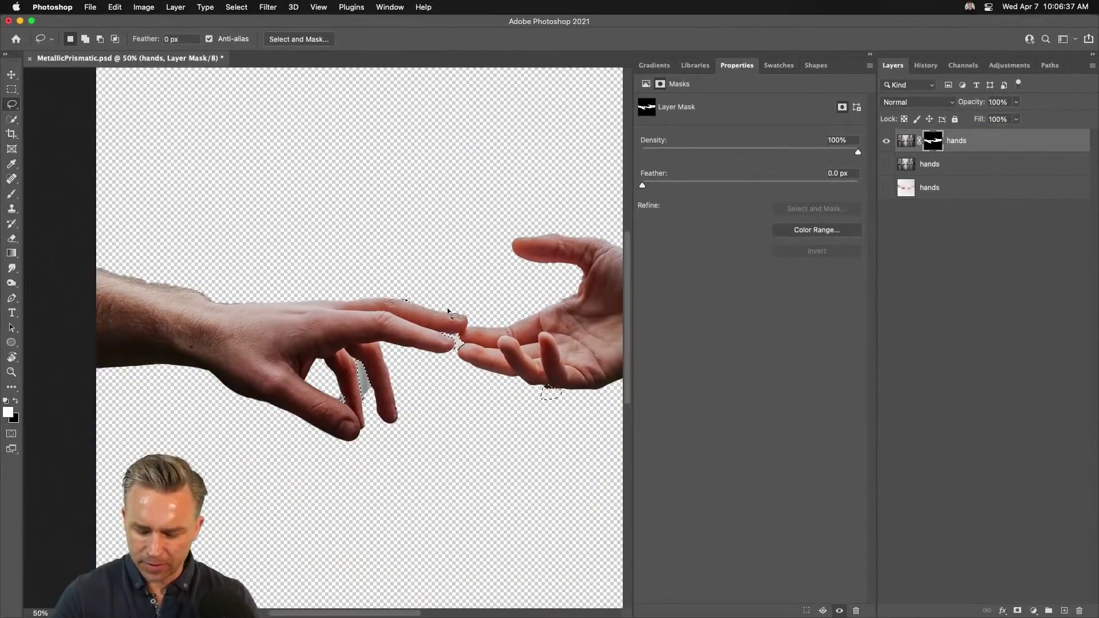
{"action": "key", "text": "shift+BackSpace"}
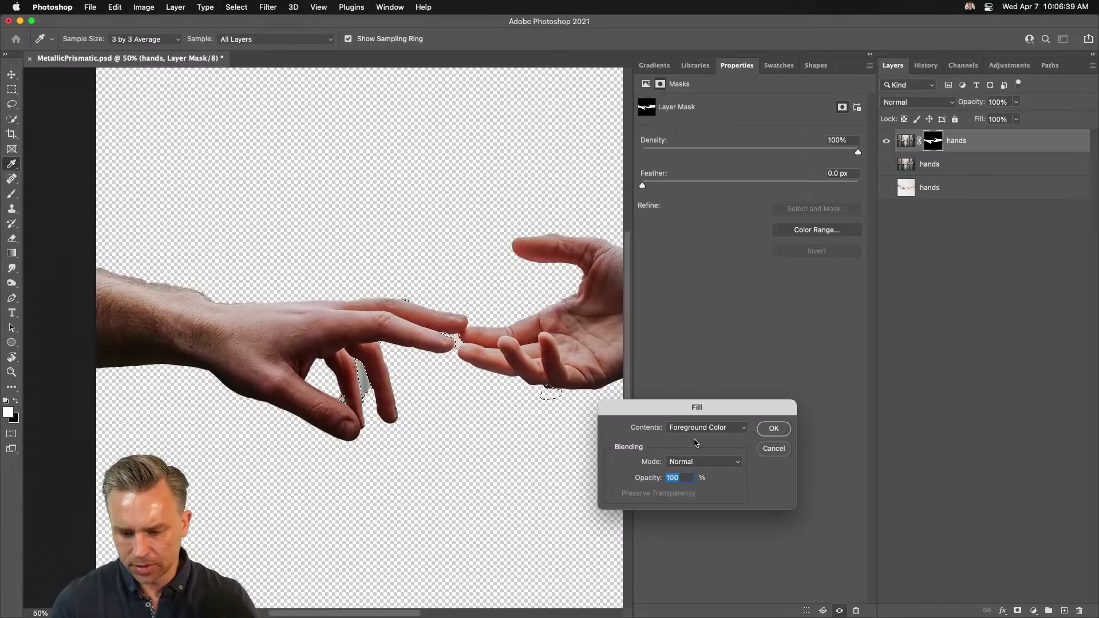
{"action": "left_click_drag", "start_coordinate": [665, 427], "coordinate": [613, 315]}
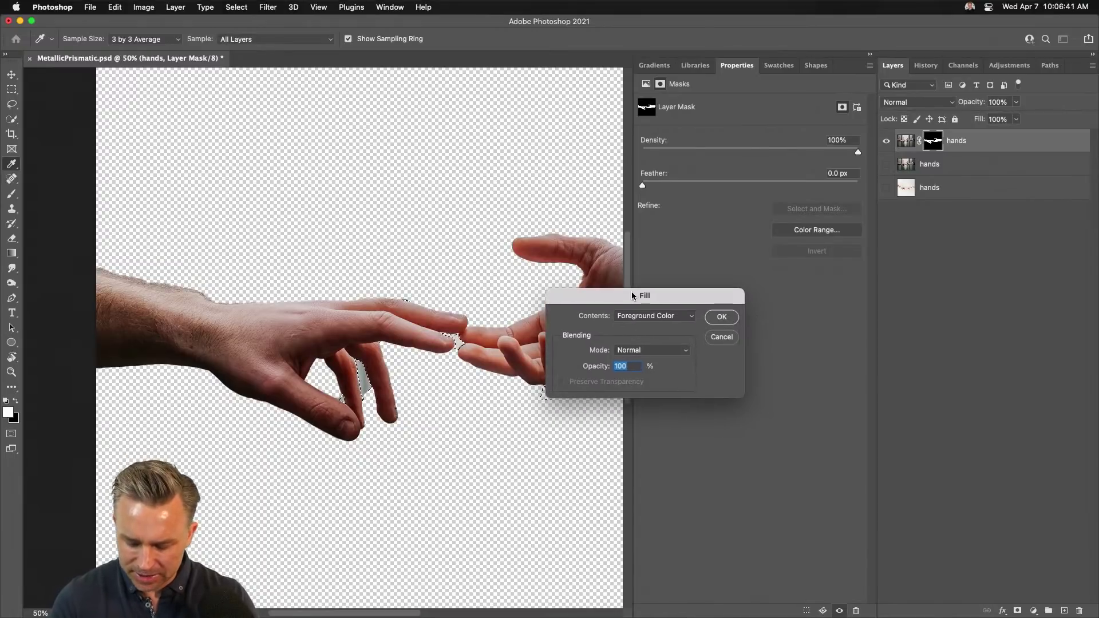
{"action": "left_click", "coordinate": [621, 316]}
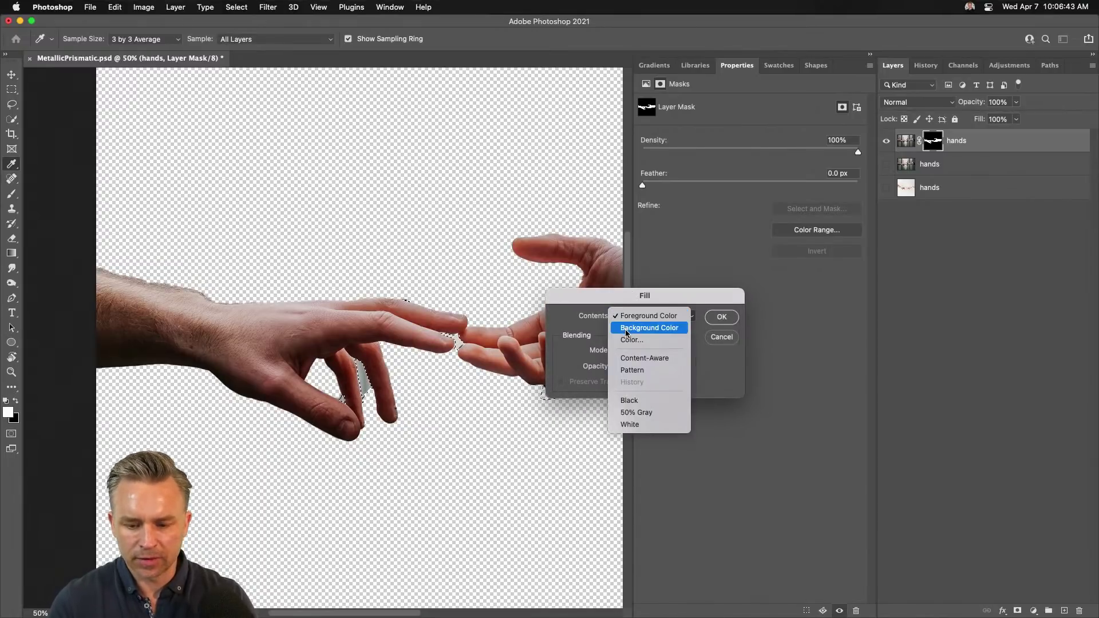
{"action": "left_click", "coordinate": [649, 327]}
{"action": "left_click", "coordinate": [721, 318]}
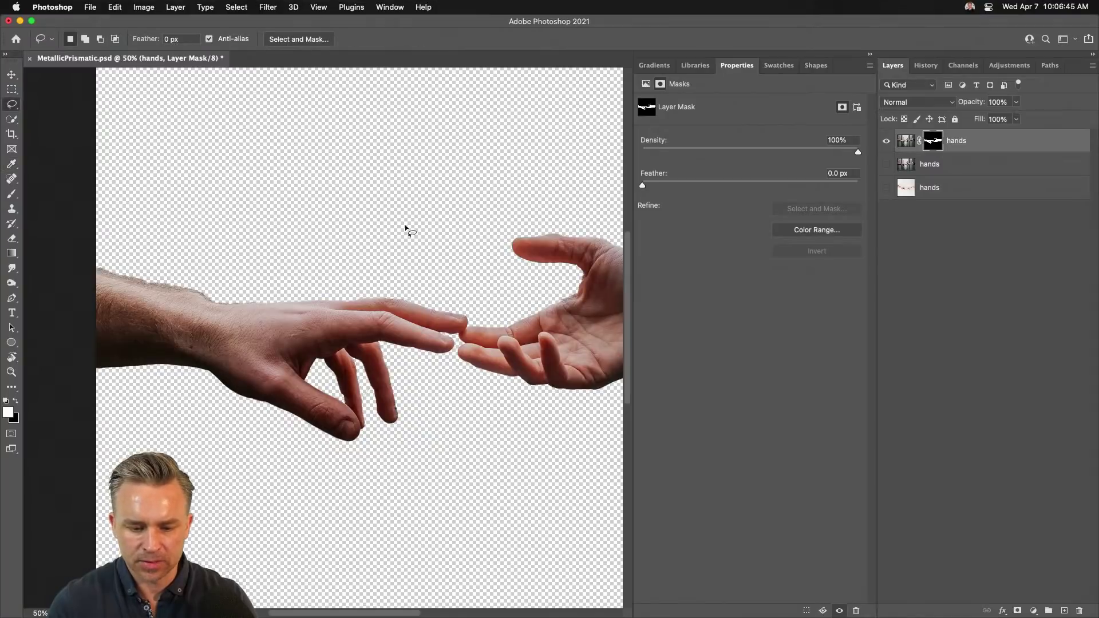
- Clear the selection and make the unmasked hands layer below the masked one visible
{"action": "key", "text": "ctrl+d"}
{"action": "left_click", "coordinate": [886, 164]}
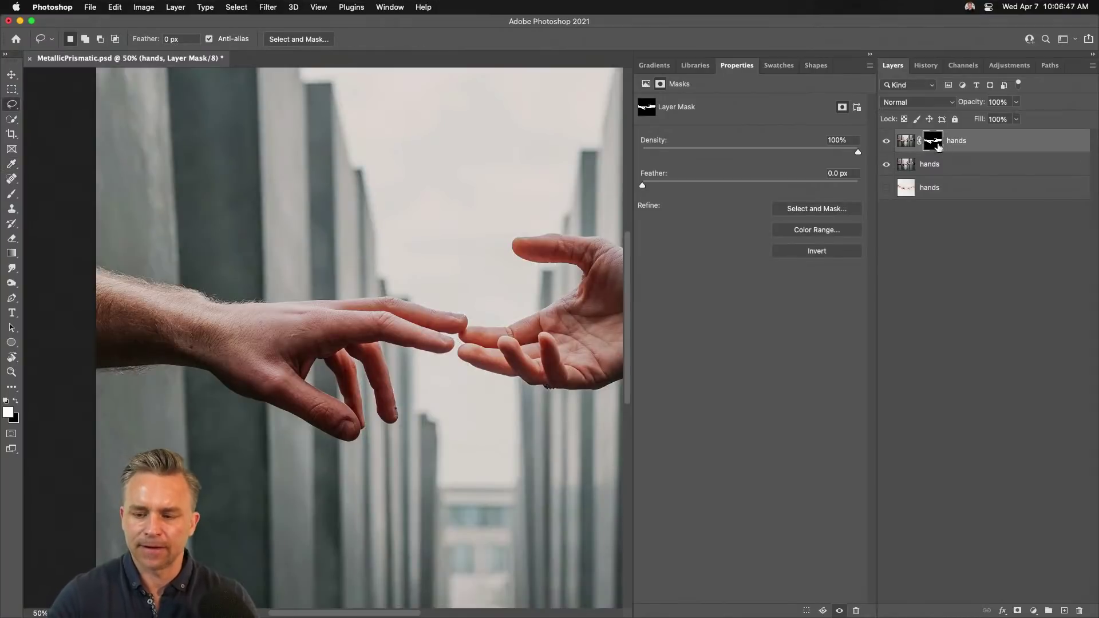
- Try moving the masked hands layer slightly upward over the original photo, and undo the move
{"action": "left_click", "coordinate": [962, 142]}
{"action": "left_click", "coordinate": [11, 75]}
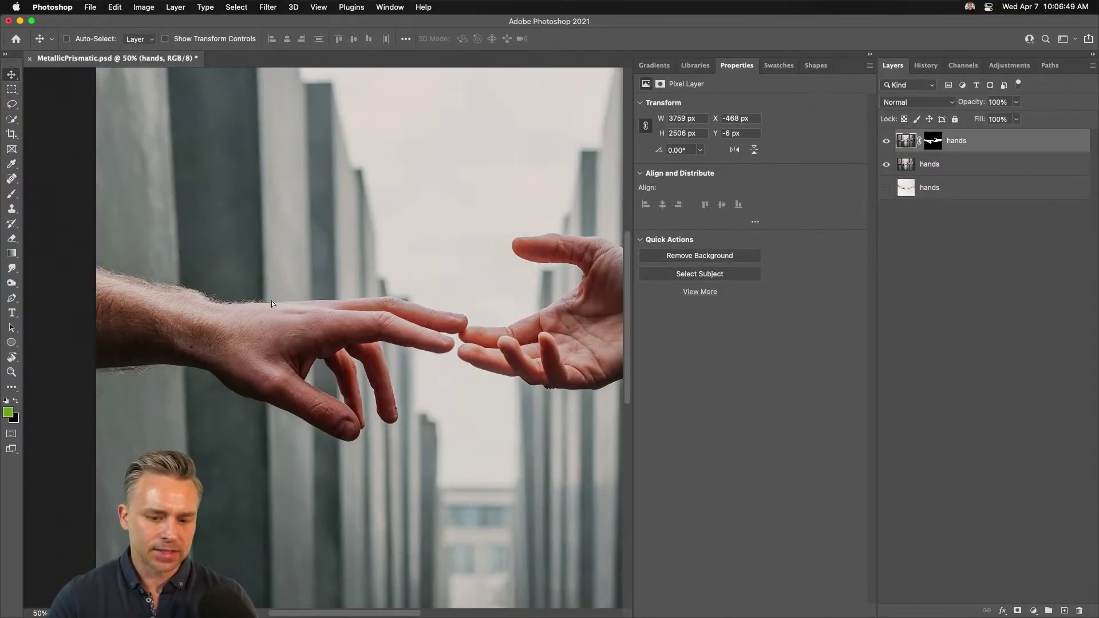
{"action": "left_click_drag", "start_coordinate": [283, 316], "coordinate": [309, 268]}
{"action": "key", "text": "super+z"}
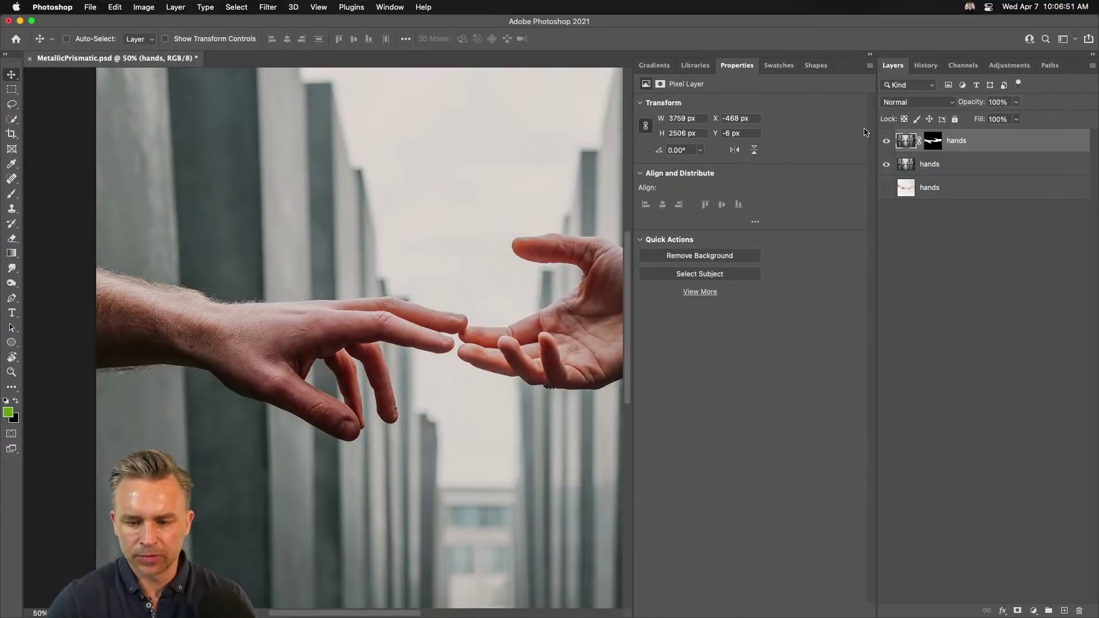
- Add a new empty layer directly above the visible unmasked hands layer
{"action": "left_click", "coordinate": [952, 173]}
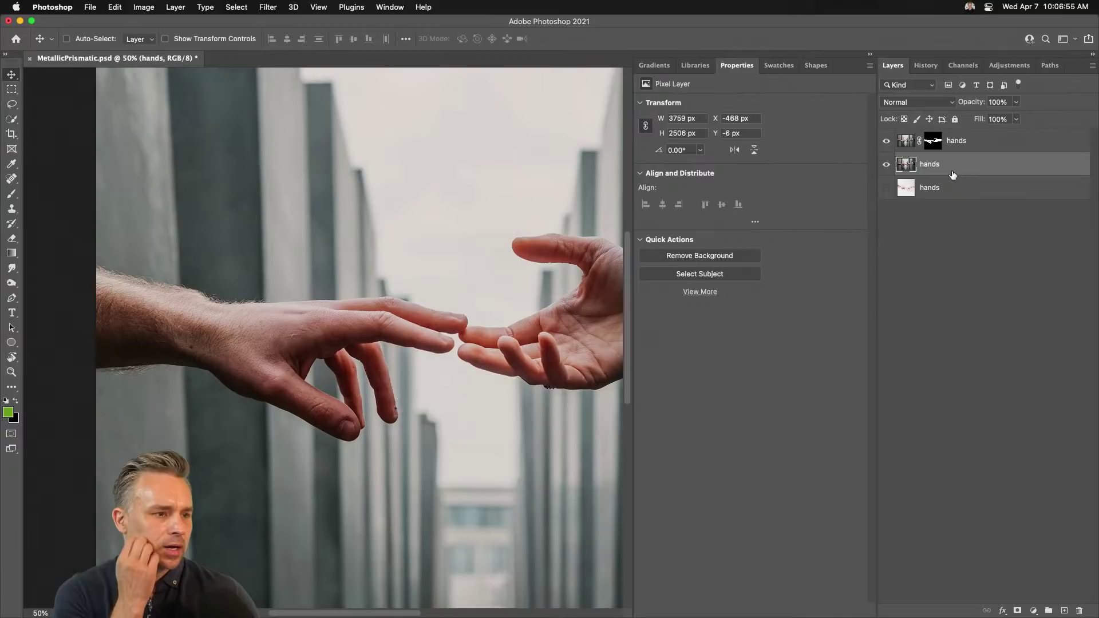
{"action": "left_click", "coordinate": [871, 56]}
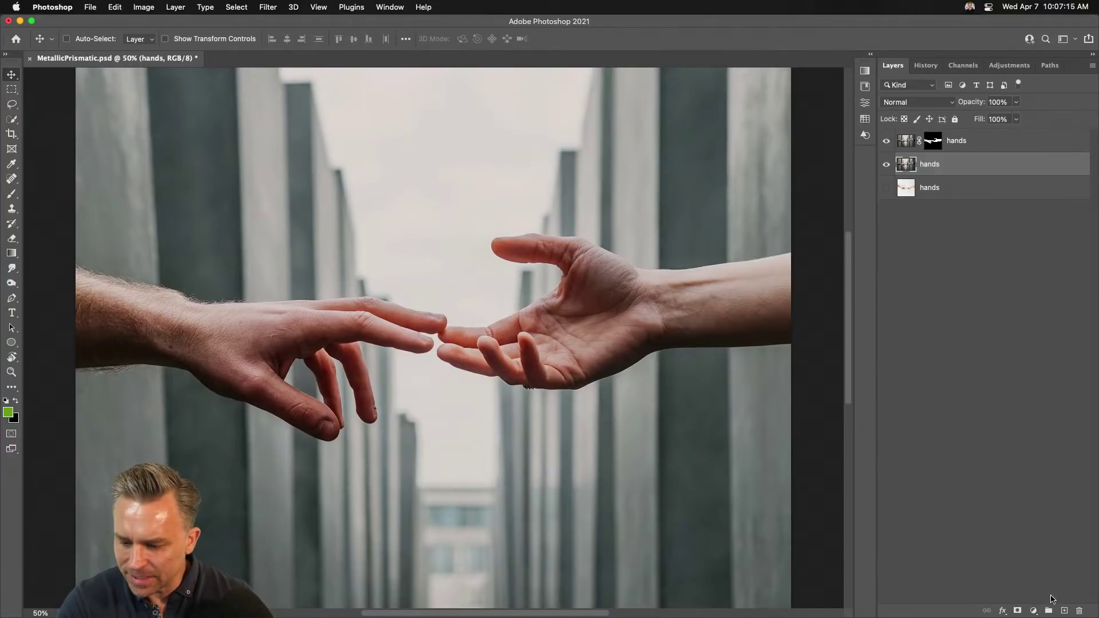
{"action": "left_click", "coordinate": [1063, 611]}
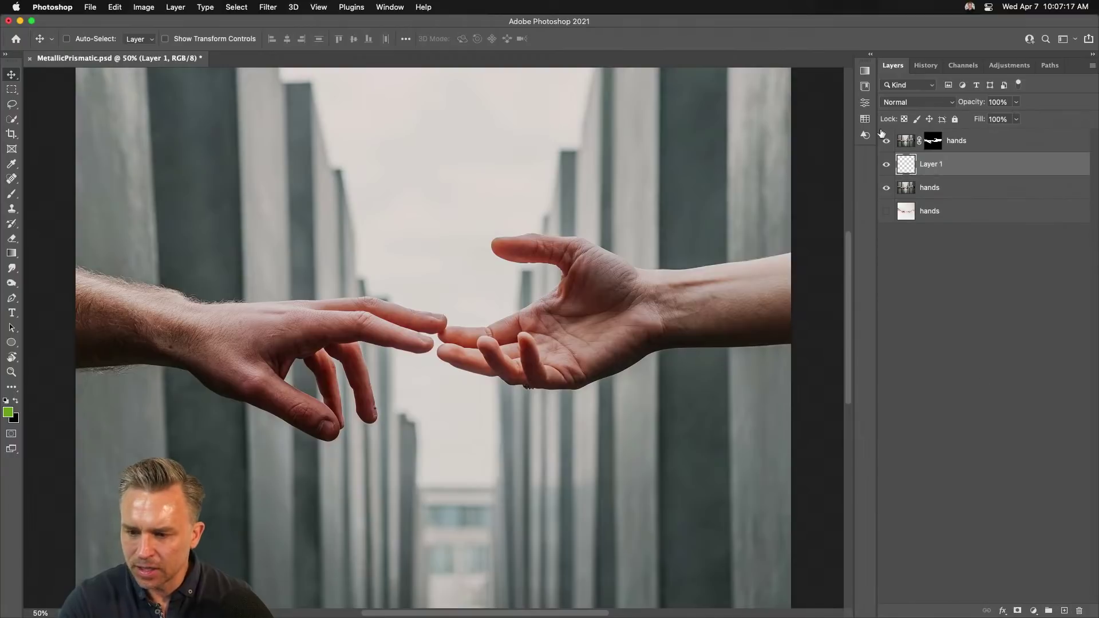
- Turn the empty layer into a gradient fill using the striped magenta, orange, yellow and green preset
{"action": "left_click", "coordinate": [870, 56]}
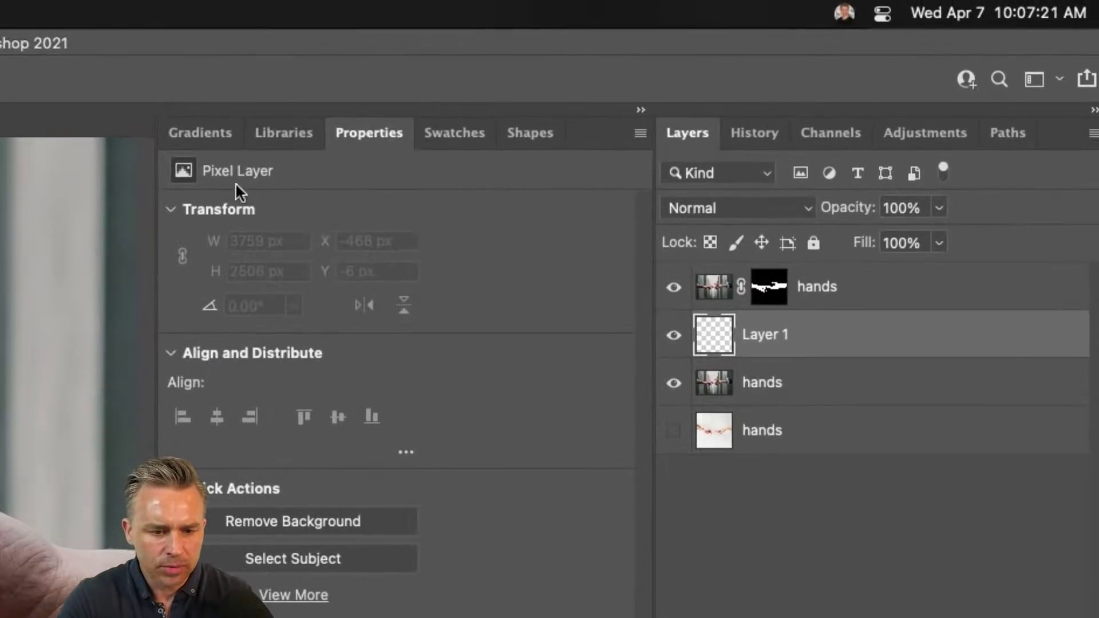
{"action": "left_click", "coordinate": [198, 143]}
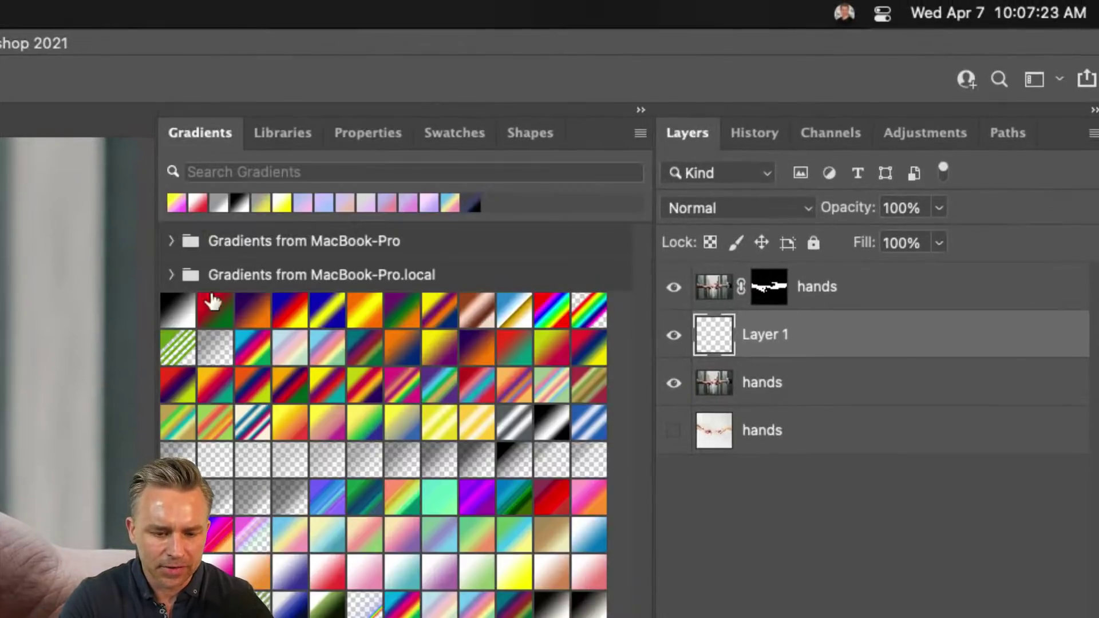
{"action": "left_click", "coordinate": [392, 385]}
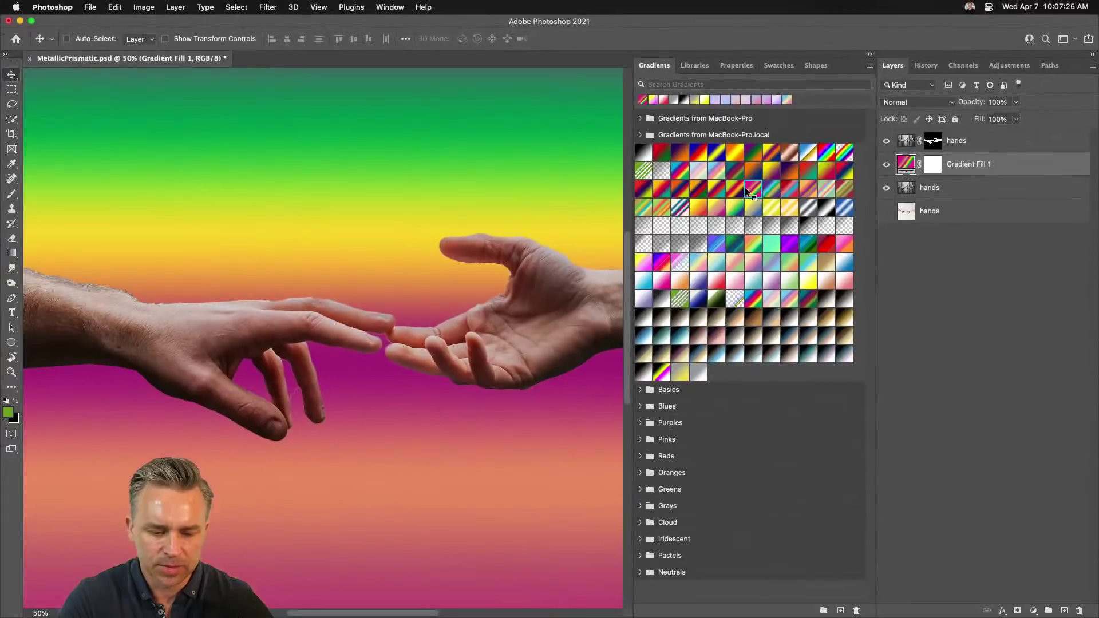
- Try several other gradient presets on the gradient fill layer behind the hands
{"action": "left_click", "coordinate": [716, 189]}
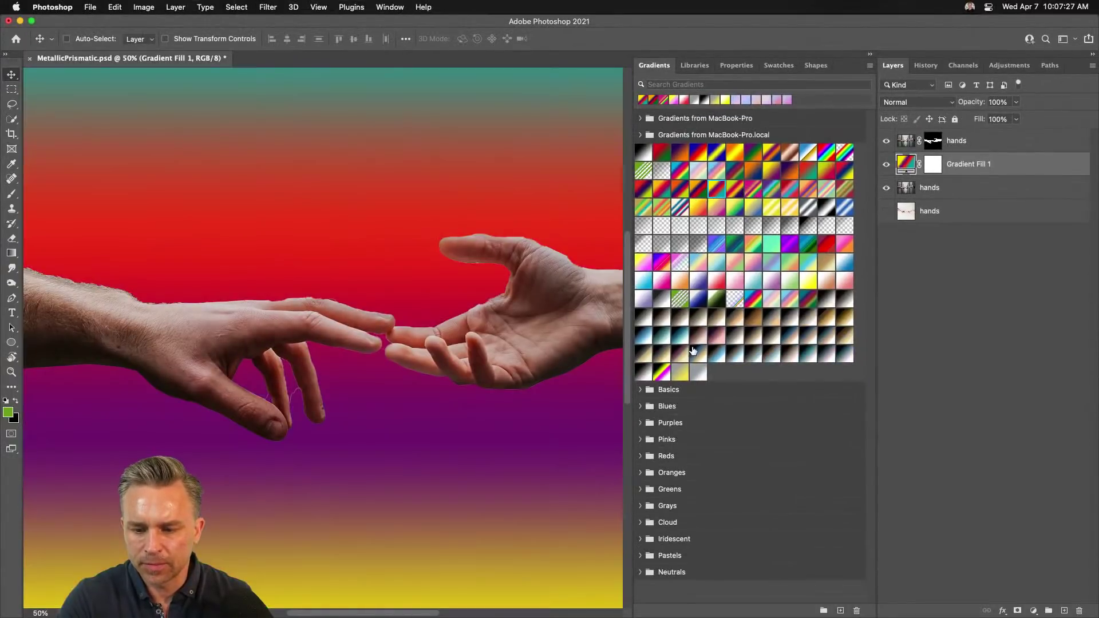
{"action": "left_click", "coordinate": [693, 339]}
{"action": "left_click", "coordinate": [701, 230]}
{"action": "left_click", "coordinate": [700, 191]}
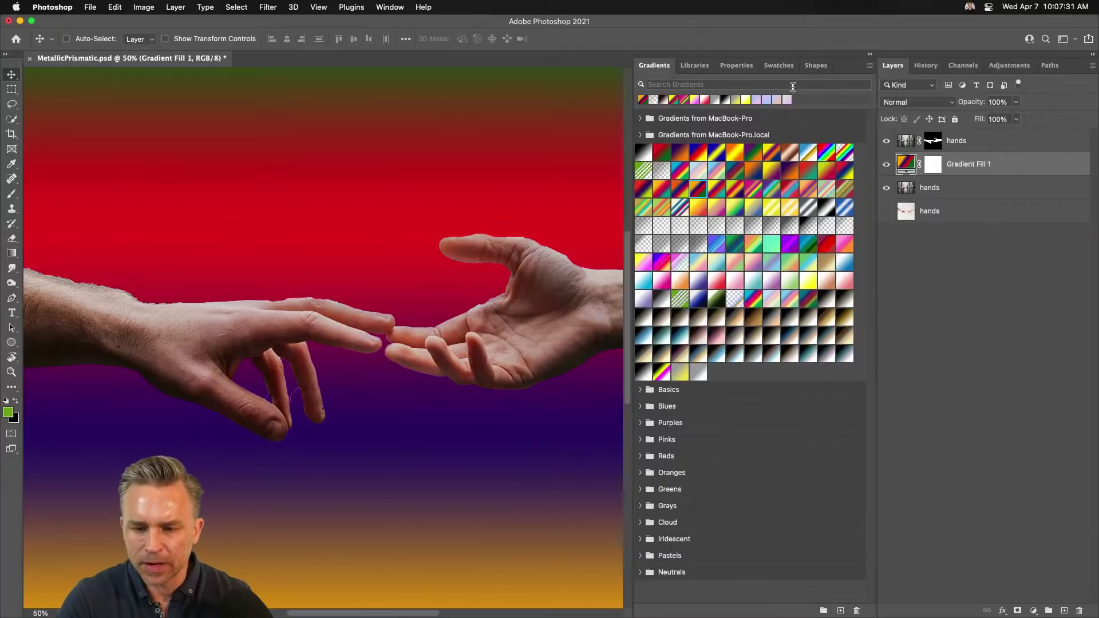
- Load the Legacy Gradients set and expand its Spectrums group
{"action": "left_click", "coordinate": [869, 66]}
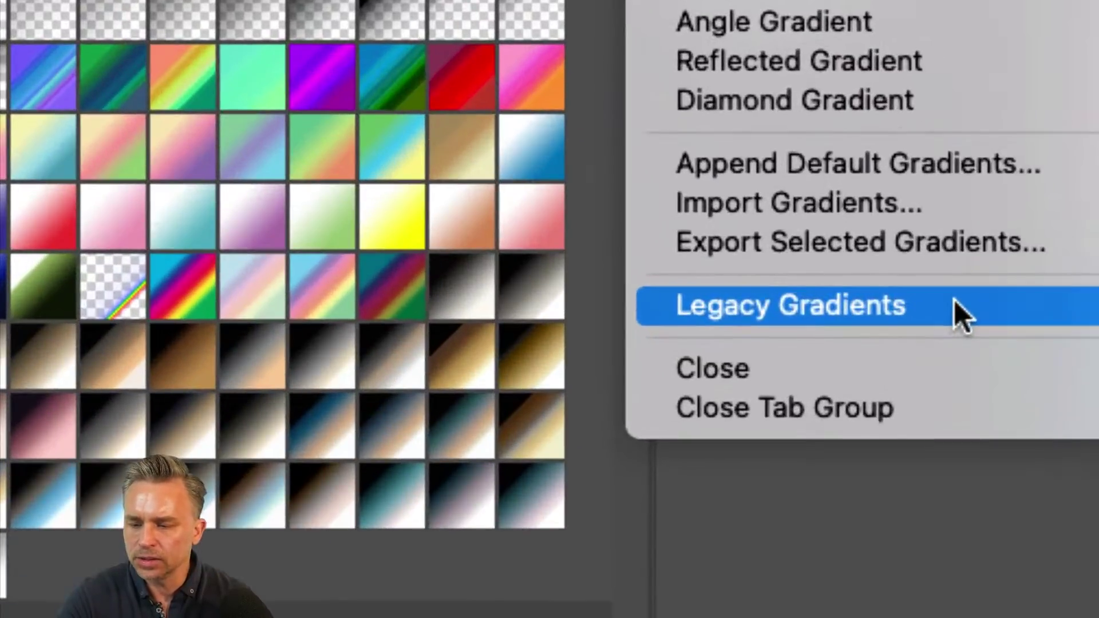
{"action": "left_click", "coordinate": [955, 304]}
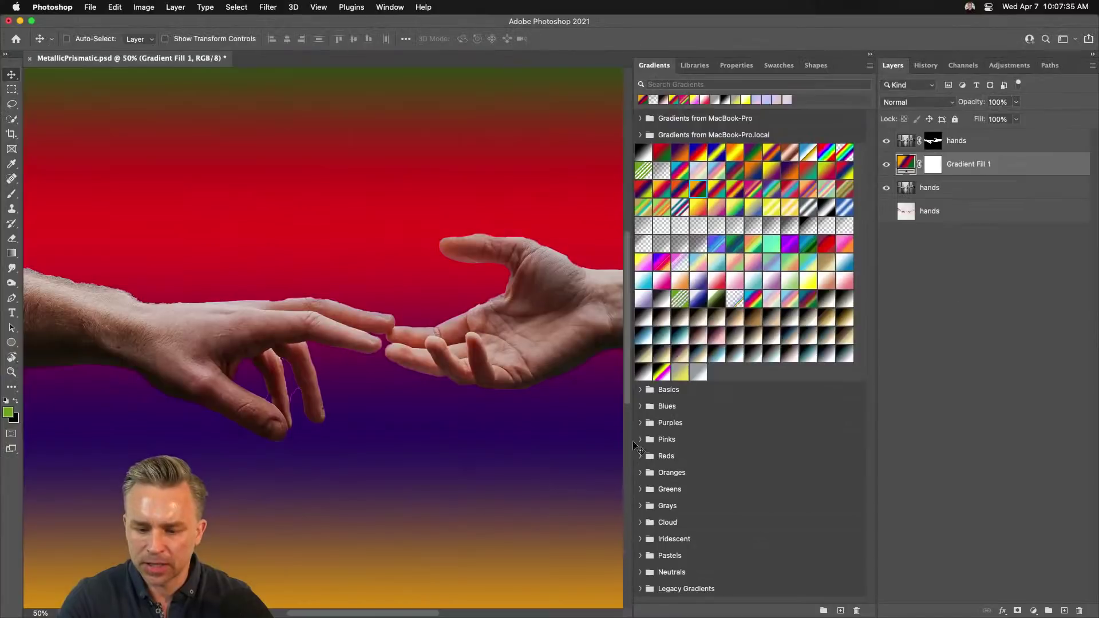
{"action": "scroll", "coordinate": [635, 141], "scroll_direction": "up", "scroll_amount": 2}
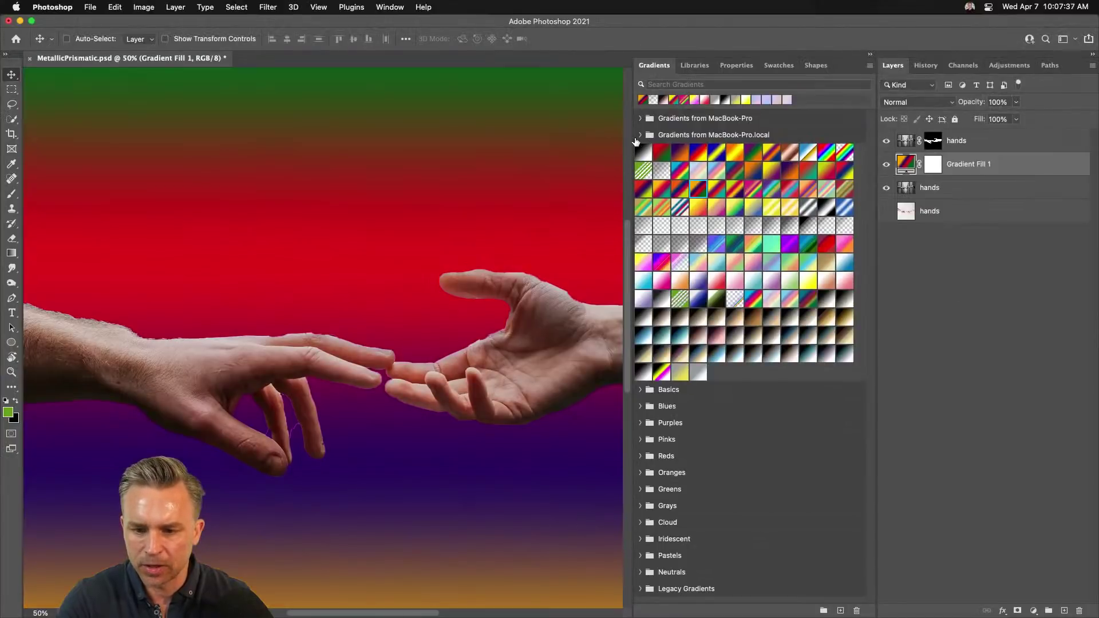
{"action": "left_click", "coordinate": [639, 589]}
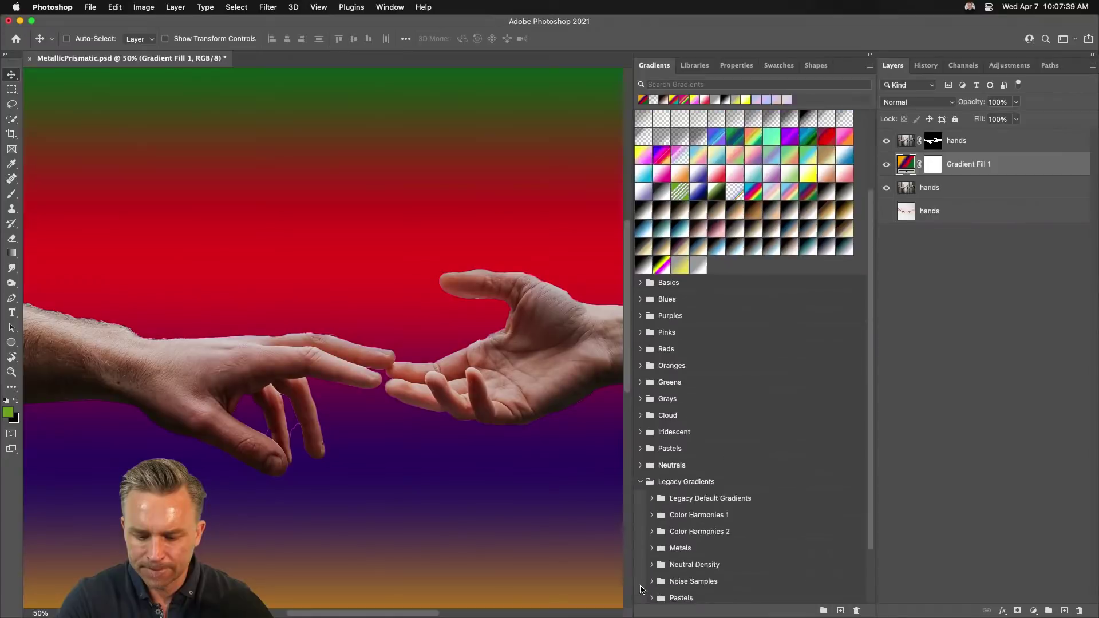
{"action": "scroll", "coordinate": [587, 593], "scroll_direction": "down", "scroll_amount": 1}
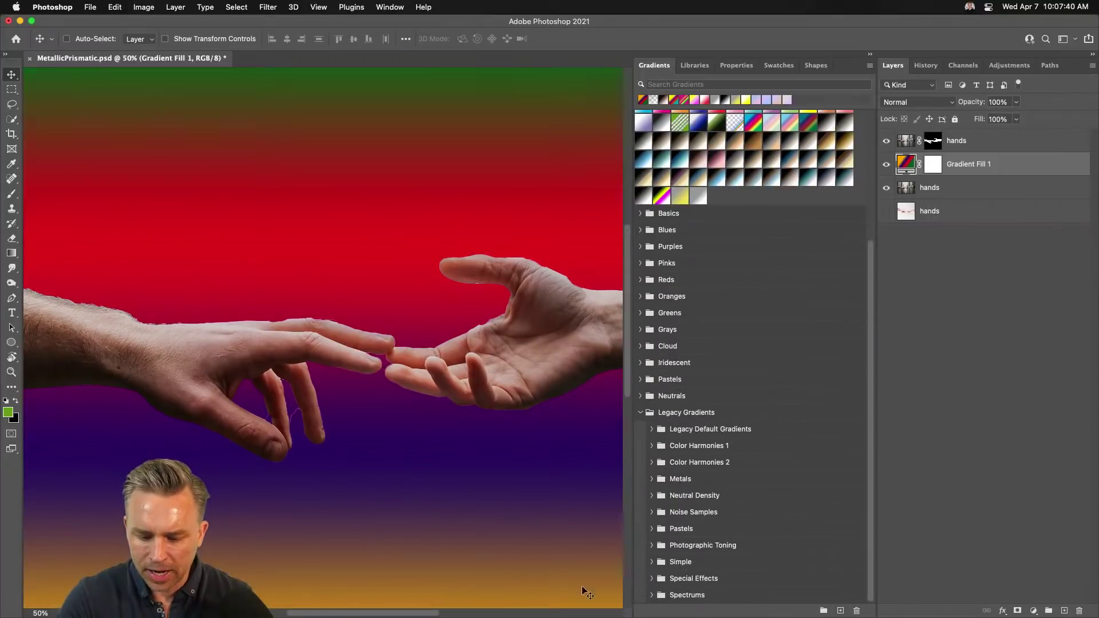
{"action": "left_click", "coordinate": [650, 594]}
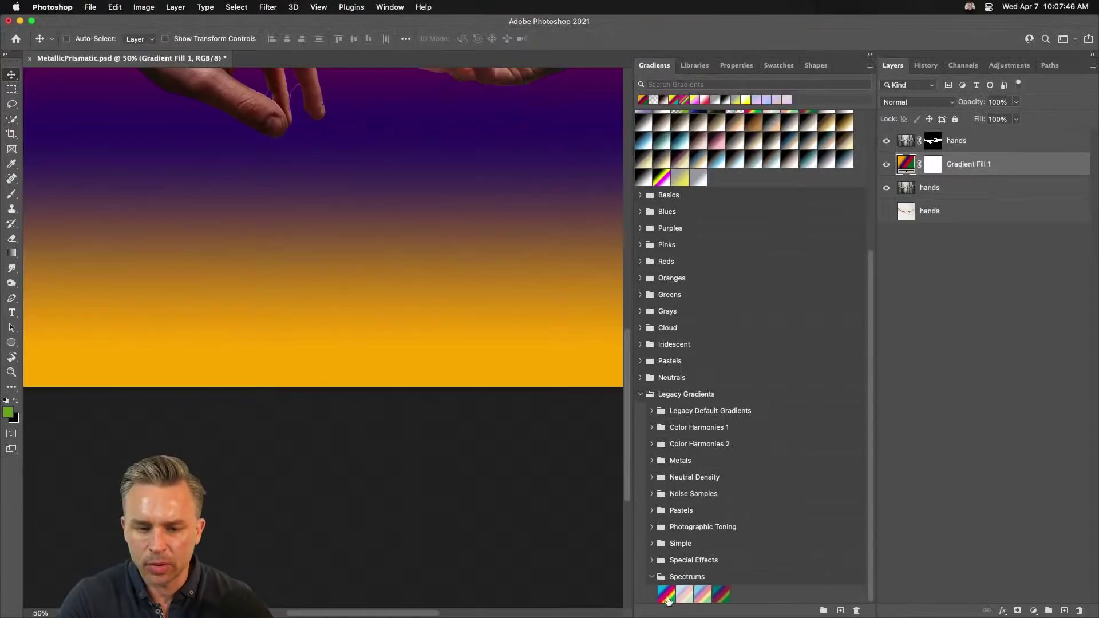
- Apply the first Spectrums preset to the gradient fill layer and check it on the whole canvas at 33.3% zoom
{"action": "left_click", "coordinate": [653, 570]}
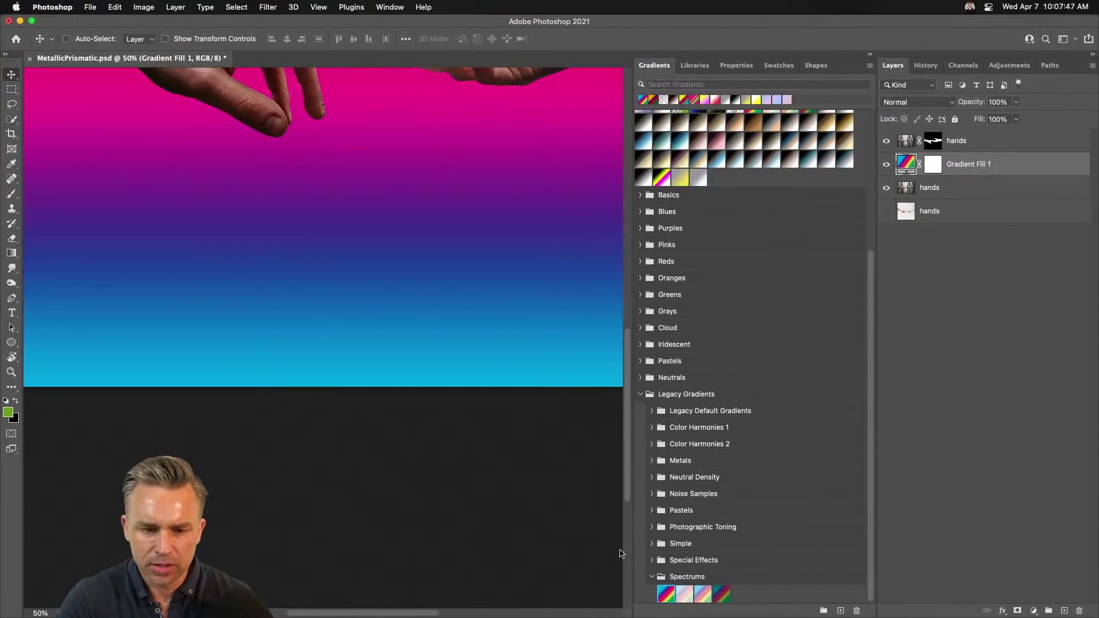
{"action": "key", "text": "super+minus"}
{"action": "key", "text": "super+minus"}
{"action": "key", "text": "super+minus"}
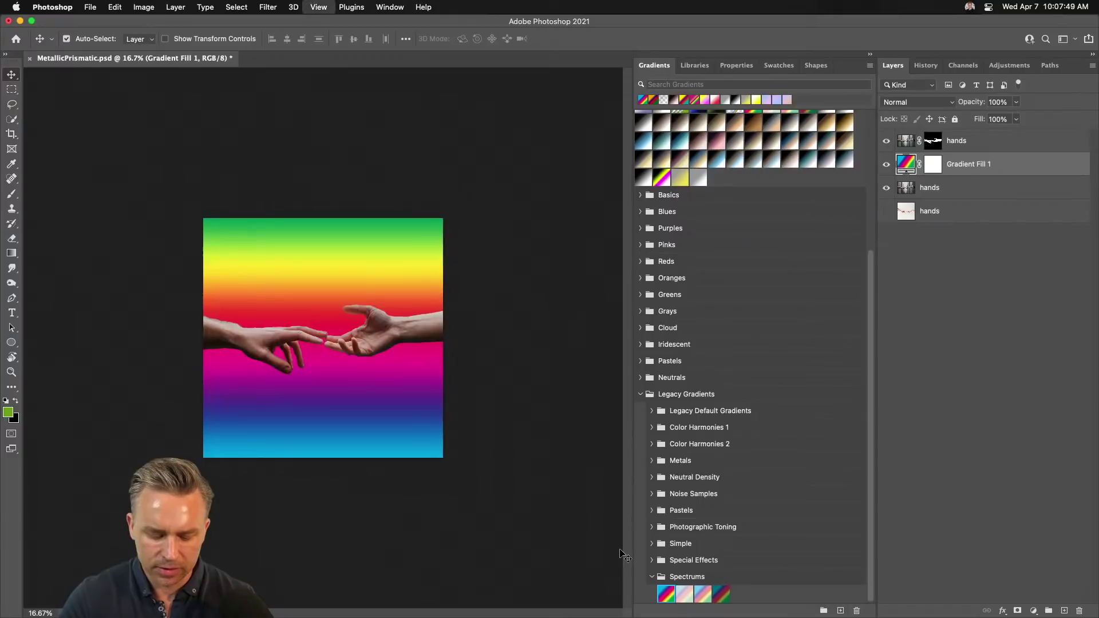
{"action": "key", "text": "super+plus"}
{"action": "key", "text": "super+plus"}
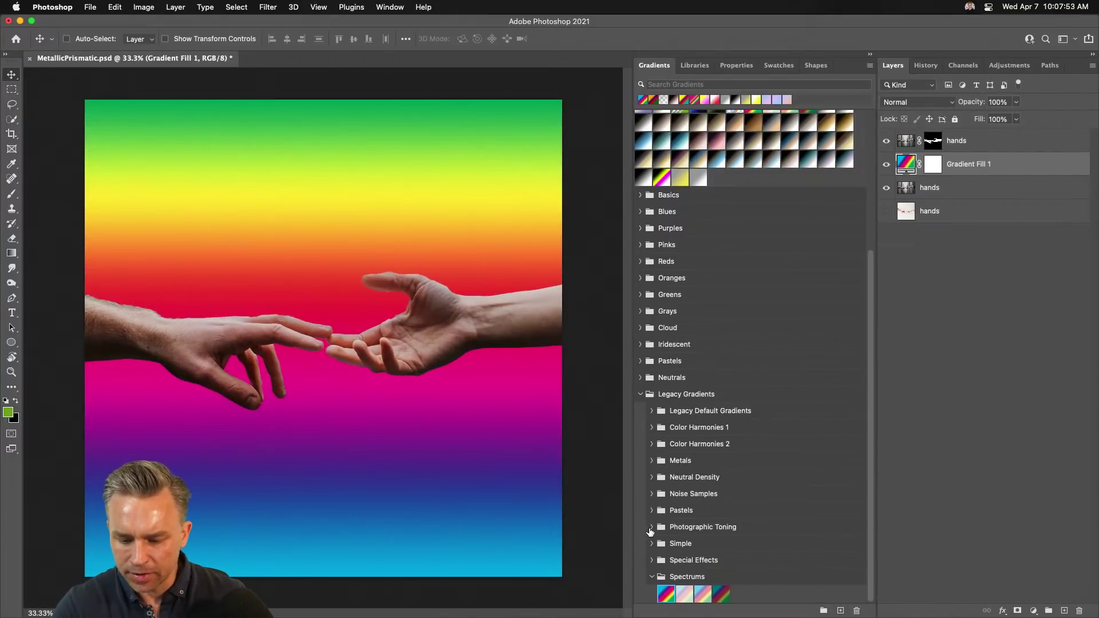
- Compare the Spectrum preset with the cyan-magenta-yellow-green rainbow preset from the Gradients from MacBook-Pro group on the fill layer, keeping the rainbow one
{"action": "scroll", "coordinate": [669, 409], "scroll_direction": "up", "scroll_amount": 5}
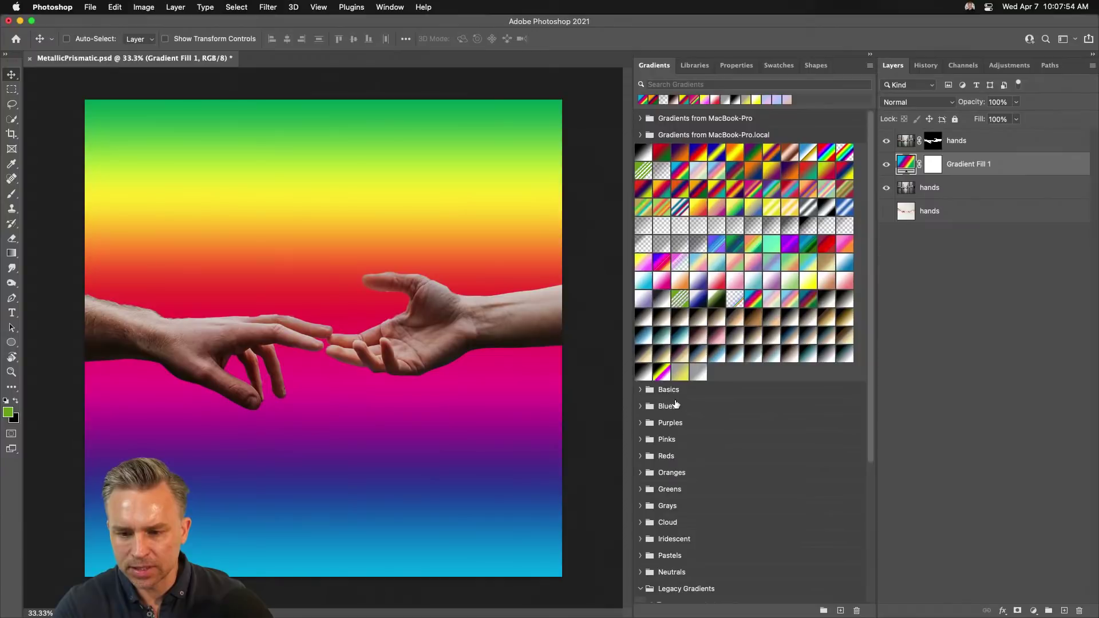
{"action": "left_click", "coordinate": [640, 118]}
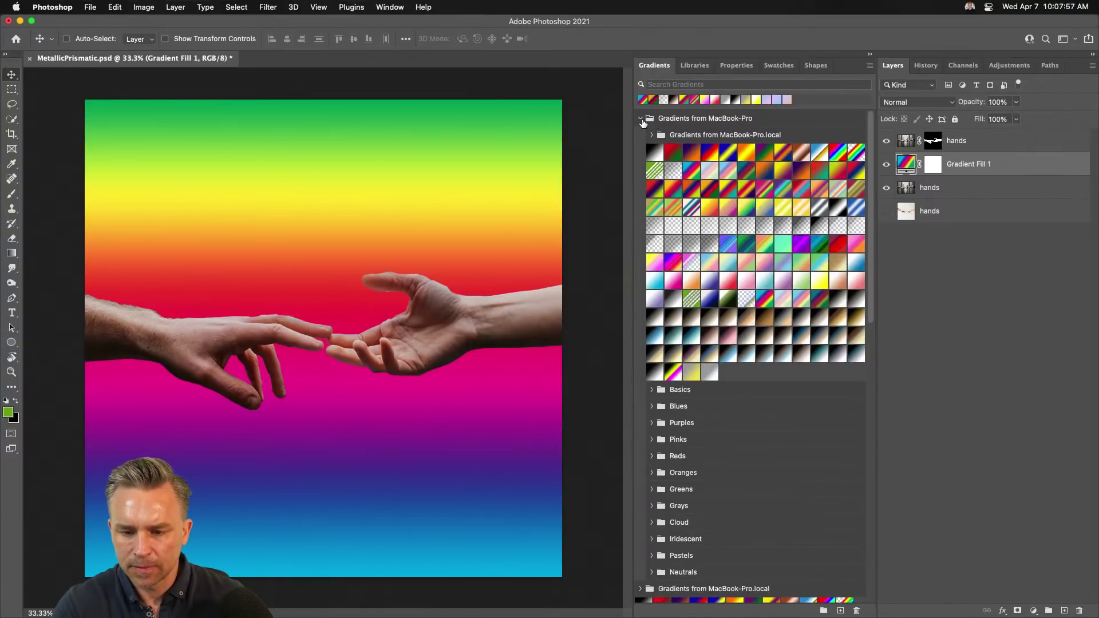
{"action": "left_click", "coordinate": [648, 135]}
{"action": "scroll", "coordinate": [755, 355], "scroll_direction": "down", "scroll_amount": 6}
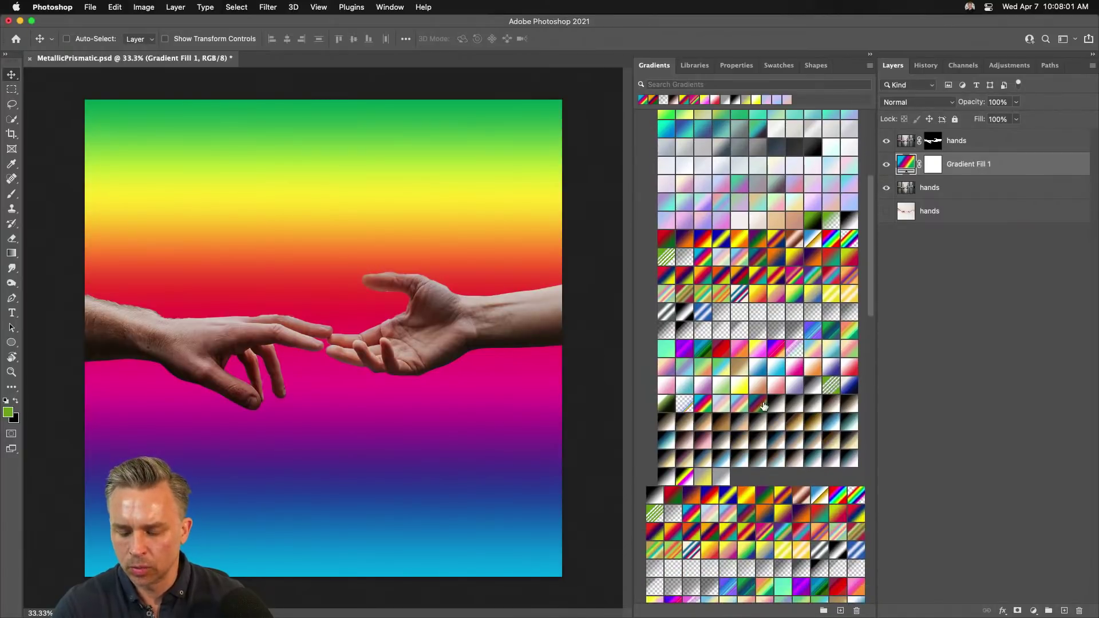
{"action": "scroll", "coordinate": [763, 404], "scroll_direction": "down", "scroll_amount": 3}
{"action": "left_click", "coordinate": [837, 369]}
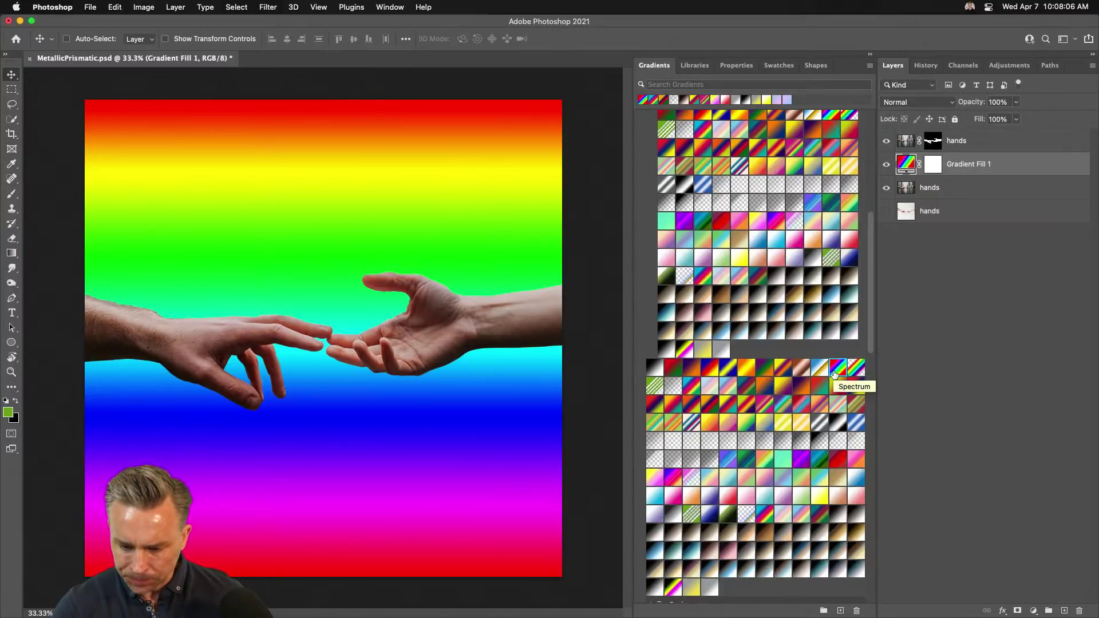
{"action": "left_click", "coordinate": [765, 514]}
{"action": "left_click", "coordinate": [838, 369]}
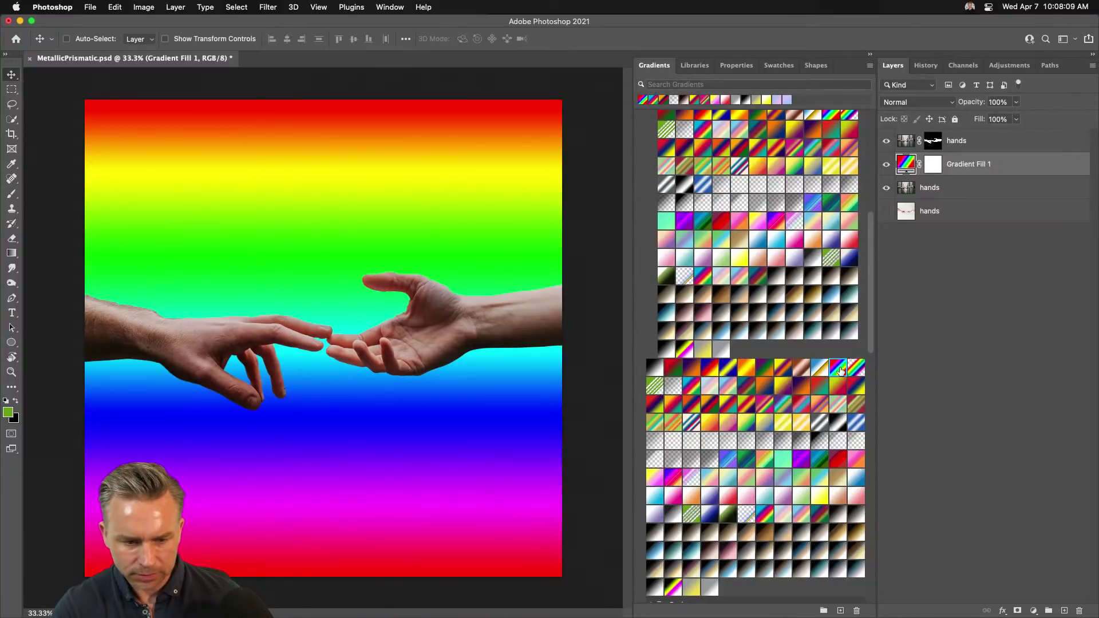
{"action": "left_click", "coordinate": [762, 515]}
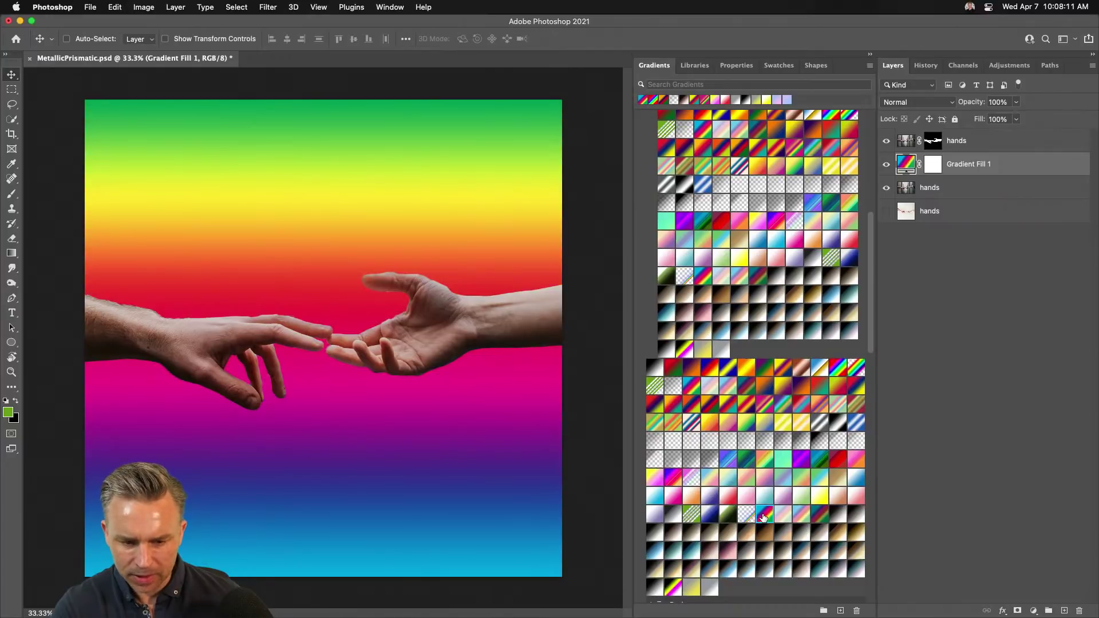
- Convert the Gradient Fill 1 layer behind the hands to a Smart Object
{"action": "left_click", "coordinate": [869, 54]}
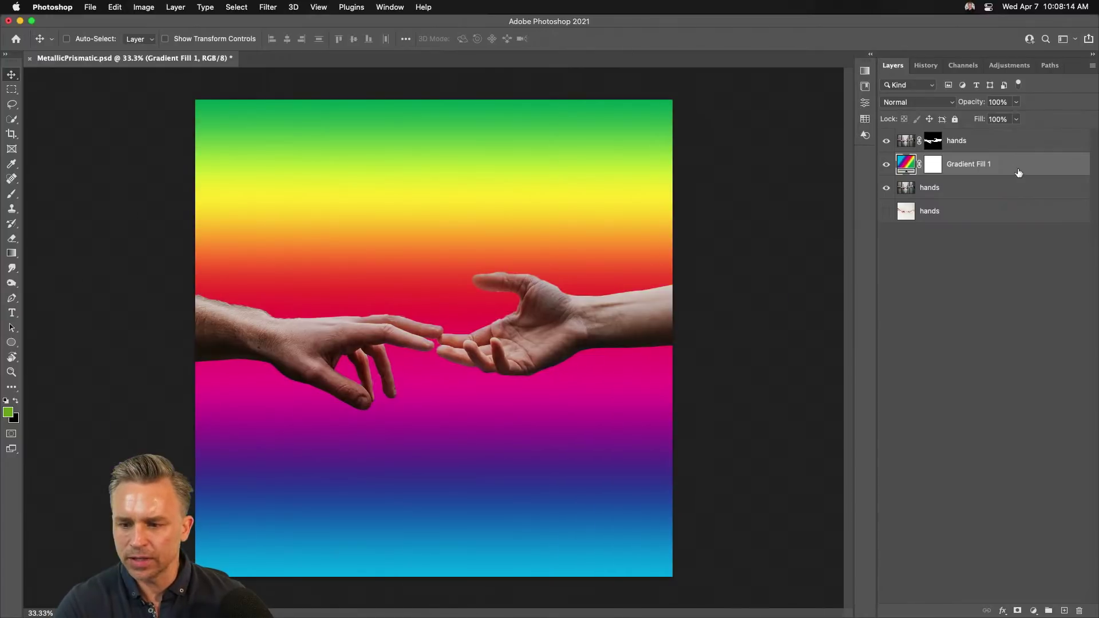
{"action": "right_click", "coordinate": [1010, 166]}
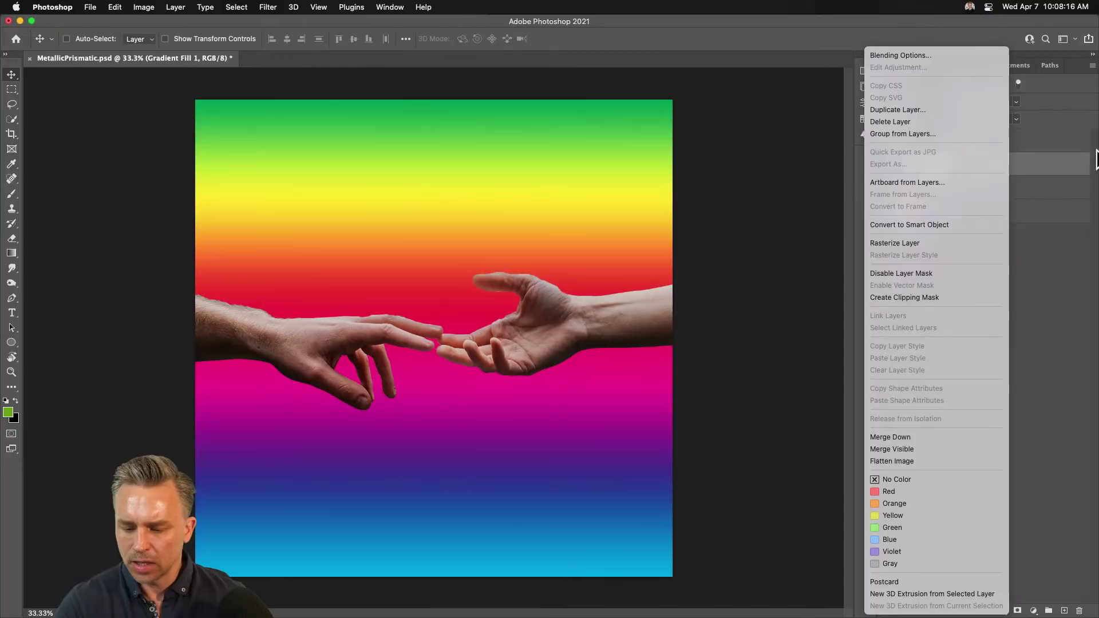
{"action": "left_click", "coordinate": [1073, 232]}
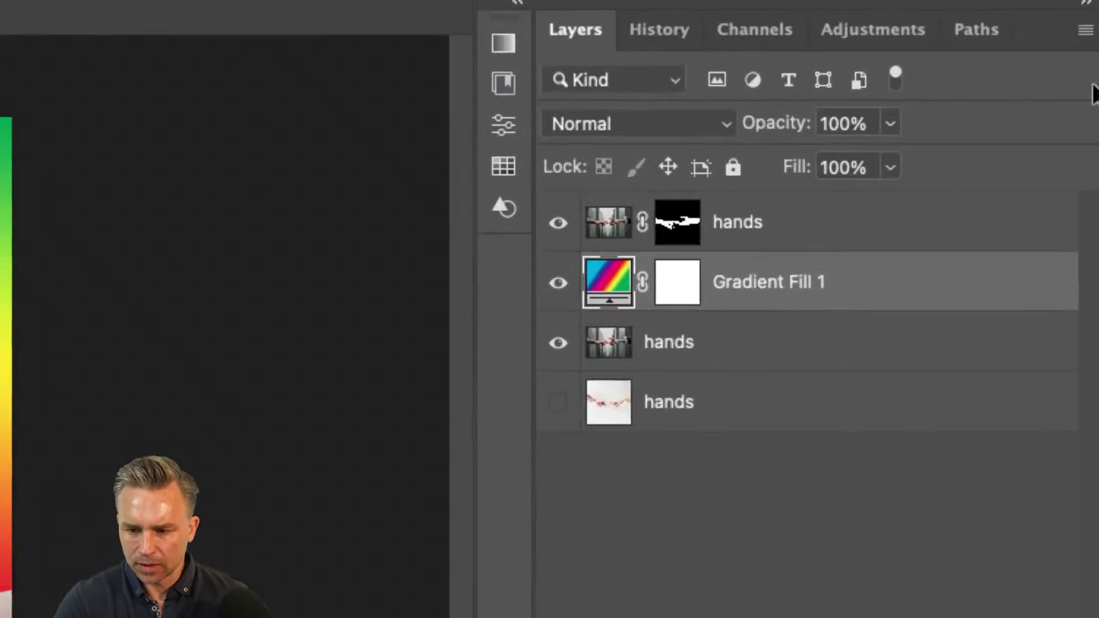
{"action": "right_click", "coordinate": [732, 295]}
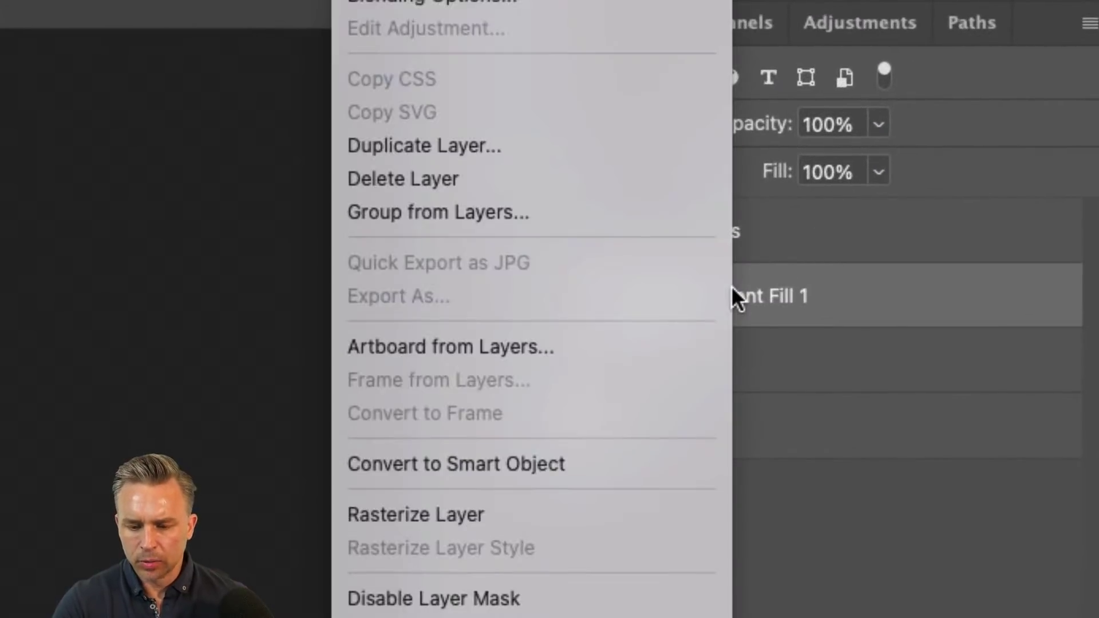
{"action": "left_click", "coordinate": [517, 465]}
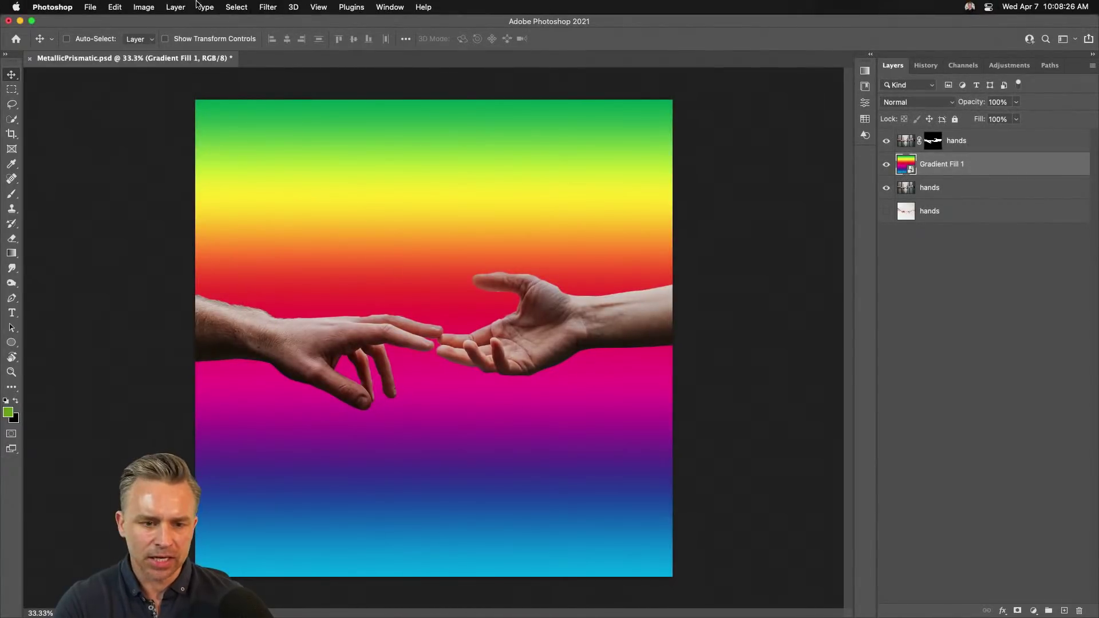
- Open the Liquify filter on the Gradient Fill 1 smart object, turn off Show Backdrop and choose the Forward Warp tool
{"action": "left_click", "coordinate": [268, 7]}
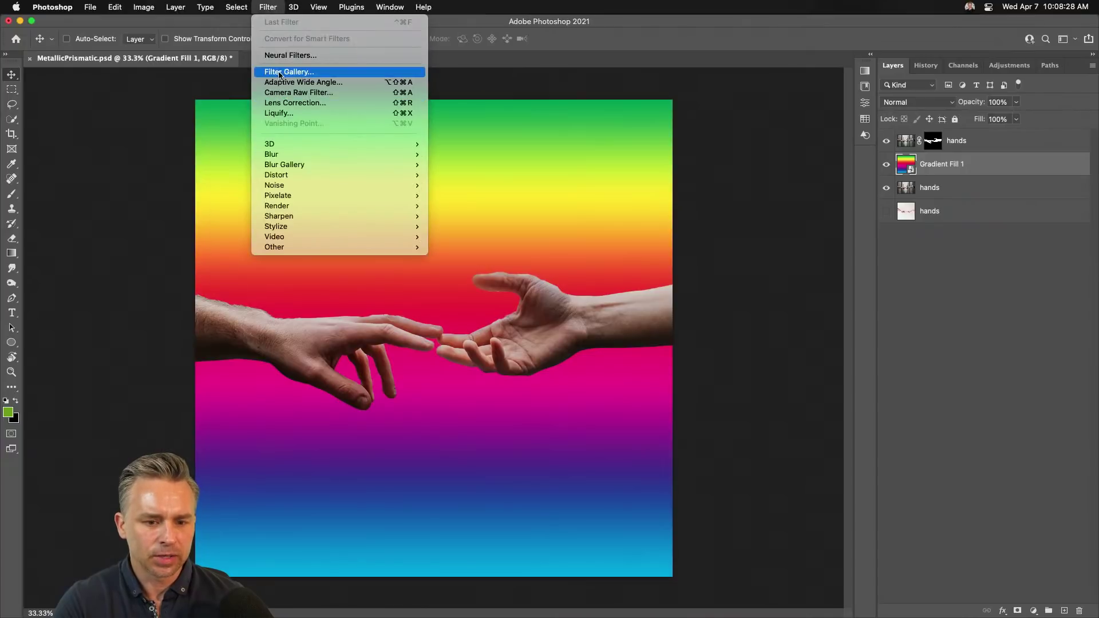
{"action": "left_click", "coordinate": [279, 113]}
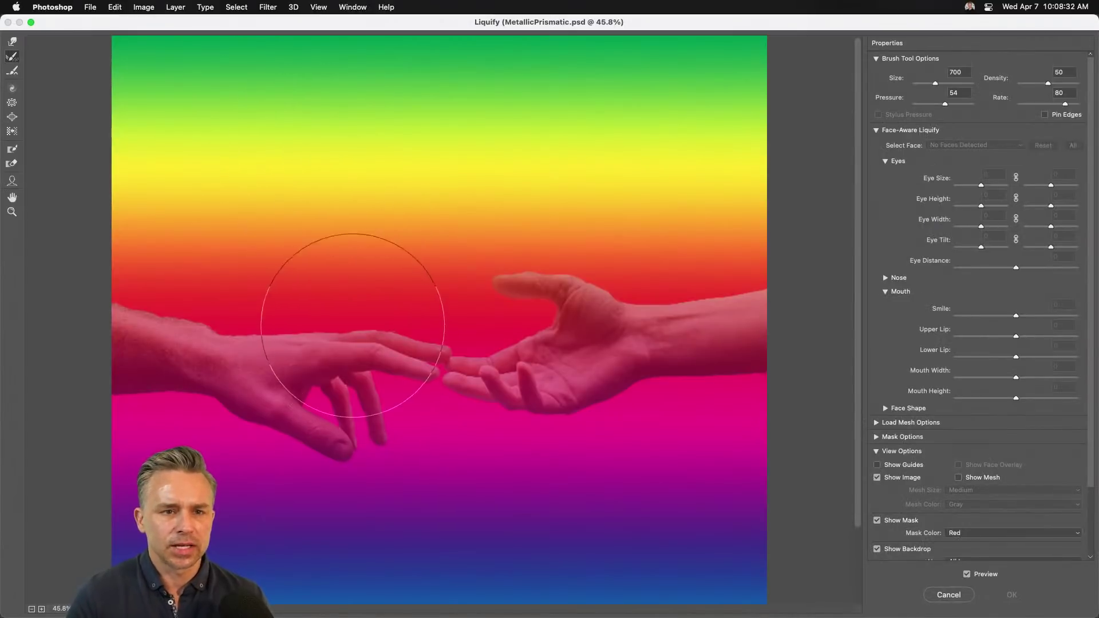
{"action": "scroll", "coordinate": [872, 412], "scroll_direction": "down", "scroll_amount": 3}
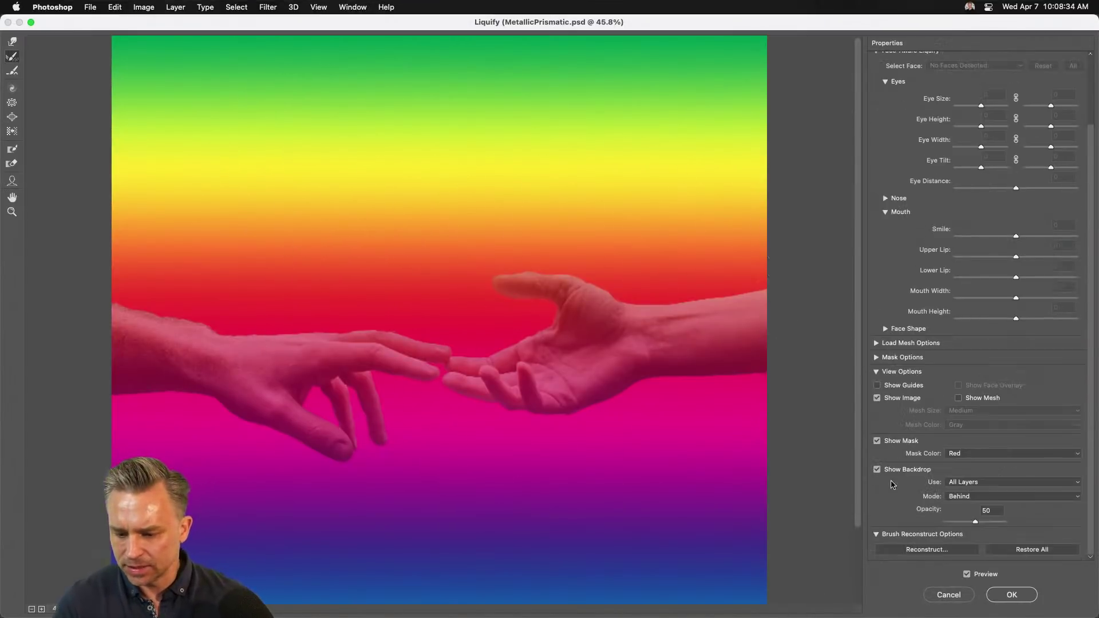
{"action": "left_click", "coordinate": [877, 469]}
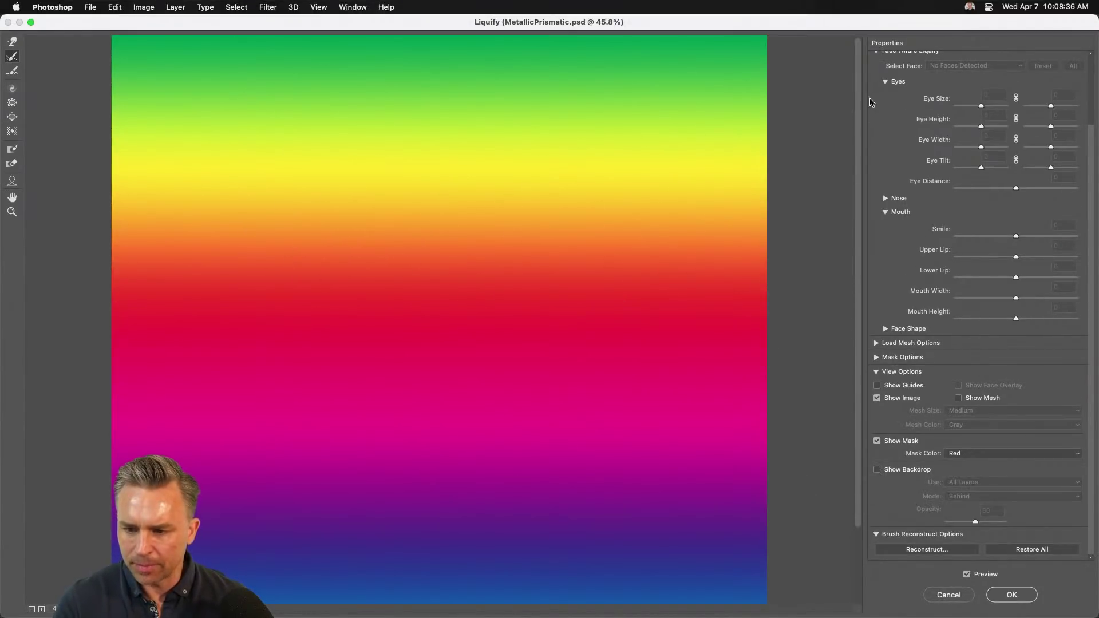
{"action": "scroll", "coordinate": [875, 252], "scroll_direction": "up", "scroll_amount": 3}
{"action": "left_click", "coordinate": [12, 42]}
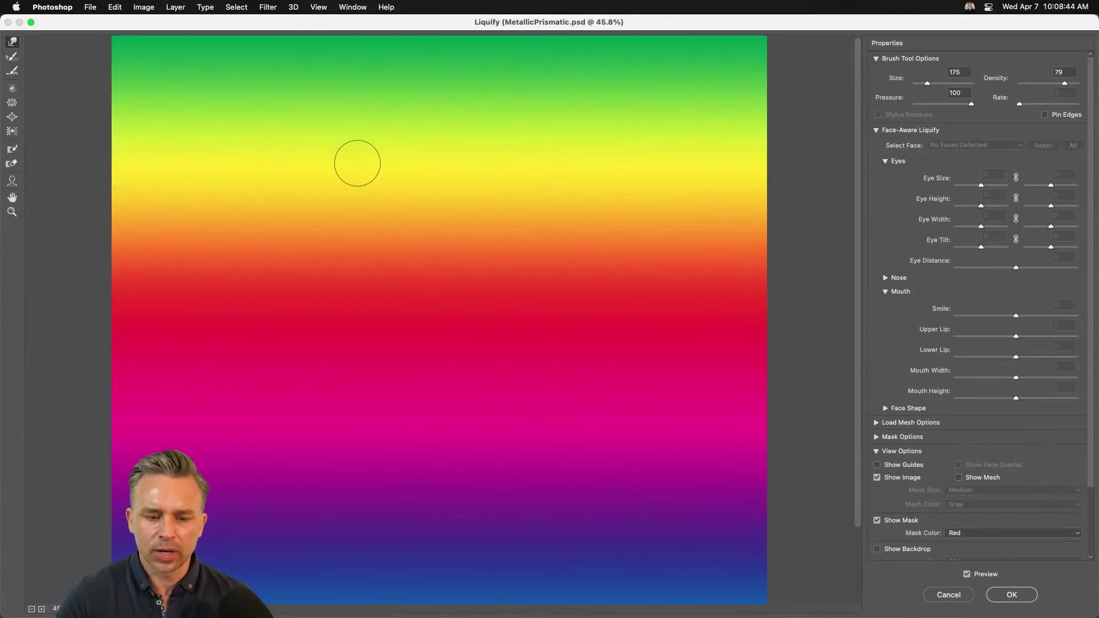
- Warp the rainbow bands into large flowing swirls across the whole canvas, enlarging the Forward Warp brush to size 600
{"action": "mouse_move", "coordinate": [356, 160]}
{"action": "left_mouse_down"}
{"action": "mouse_move", "coordinate": [571, 265]}
{"action": "mouse_move", "coordinate": [596, 231]}
{"action": "mouse_move", "coordinate": [357, 269]}
{"action": "mouse_move", "coordinate": [303, 294]}
{"action": "left_mouse_up"}
{"action": "key", "text": "bracketright"}
{"action": "key", "text": "bracketright"}
{"action": "key", "text": "bracketright"}
{"action": "key", "text": "bracketright"}
{"action": "key", "text": "bracketright"}
{"action": "key", "text": "bracketright"}
{"action": "mouse_move", "coordinate": [307, 238]}
{"action": "left_mouse_down"}
{"action": "mouse_move", "coordinate": [552, 326]}
{"action": "mouse_move", "coordinate": [499, 237]}
{"action": "mouse_move", "coordinate": [402, 372]}
{"action": "mouse_move", "coordinate": [397, 428]}
{"action": "mouse_move", "coordinate": [470, 498]}
{"action": "mouse_move", "coordinate": [454, 184]}
{"action": "mouse_move", "coordinate": [389, 425]}
{"action": "mouse_move", "coordinate": [509, 194]}
{"action": "mouse_move", "coordinate": [353, 305]}
{"action": "mouse_move", "coordinate": [360, 466]}
{"action": "mouse_move", "coordinate": [219, 165]}
{"action": "mouse_move", "coordinate": [402, 380]}
{"action": "mouse_move", "coordinate": [738, 276]}
{"action": "mouse_move", "coordinate": [501, 344]}
{"action": "mouse_move", "coordinate": [340, 301]}
{"action": "mouse_move", "coordinate": [671, 459]}
{"action": "mouse_move", "coordinate": [613, 138]}
{"action": "mouse_move", "coordinate": [418, 225]}
{"action": "mouse_move", "coordinate": [415, 279]}
{"action": "mouse_move", "coordinate": [858, 133]}
{"action": "mouse_move", "coordinate": [506, 222]}
{"action": "mouse_move", "coordinate": [684, 199]}
{"action": "mouse_move", "coordinate": [767, 318]}
{"action": "mouse_move", "coordinate": [453, 343]}
{"action": "mouse_move", "coordinate": [485, 408]}
{"action": "mouse_move", "coordinate": [384, 0]}
{"action": "mouse_move", "coordinate": [306, 409]}
{"action": "mouse_move", "coordinate": [320, 246]}
{"action": "mouse_move", "coordinate": [621, 305]}
{"action": "mouse_move", "coordinate": [790, 0]}
{"action": "mouse_move", "coordinate": [440, 234]}
{"action": "mouse_move", "coordinate": [618, 174]}
{"action": "mouse_move", "coordinate": [325, 41]}
{"action": "mouse_move", "coordinate": [411, 171]}
{"action": "mouse_move", "coordinate": [405, 124]}
{"action": "mouse_move", "coordinate": [524, 130]}
{"action": "mouse_move", "coordinate": [520, 200]}
{"action": "mouse_move", "coordinate": [312, 185]}
{"action": "mouse_move", "coordinate": [591, 378]}
{"action": "mouse_move", "coordinate": [739, 95]}
{"action": "mouse_move", "coordinate": [528, 224]}
{"action": "mouse_move", "coordinate": [365, 343]}
{"action": "mouse_move", "coordinate": [495, 405]}
{"action": "mouse_move", "coordinate": [627, 79]}
{"action": "mouse_move", "coordinate": [583, 467]}
{"action": "mouse_move", "coordinate": [388, 414]}
{"action": "mouse_move", "coordinate": [482, 89]}
{"action": "mouse_move", "coordinate": [515, 86]}
{"action": "left_mouse_up"}
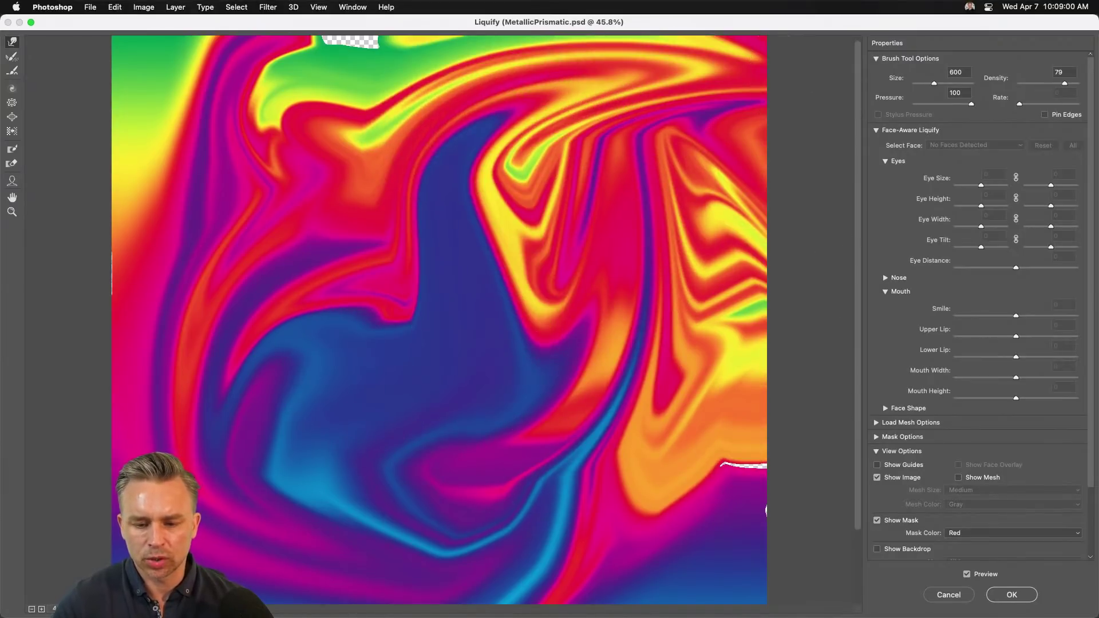
{"action": "left_click_drag", "start_coordinate": [678, 459], "coordinate": [789, 443]}
{"action": "mouse_move", "coordinate": [500, 298]}
{"action": "left_mouse_down"}
{"action": "mouse_move", "coordinate": [533, 424]}
{"action": "mouse_move", "coordinate": [233, 270]}
{"action": "mouse_move", "coordinate": [795, 498]}
{"action": "mouse_move", "coordinate": [635, 449]}
{"action": "mouse_move", "coordinate": [282, 392]}
{"action": "left_mouse_up"}
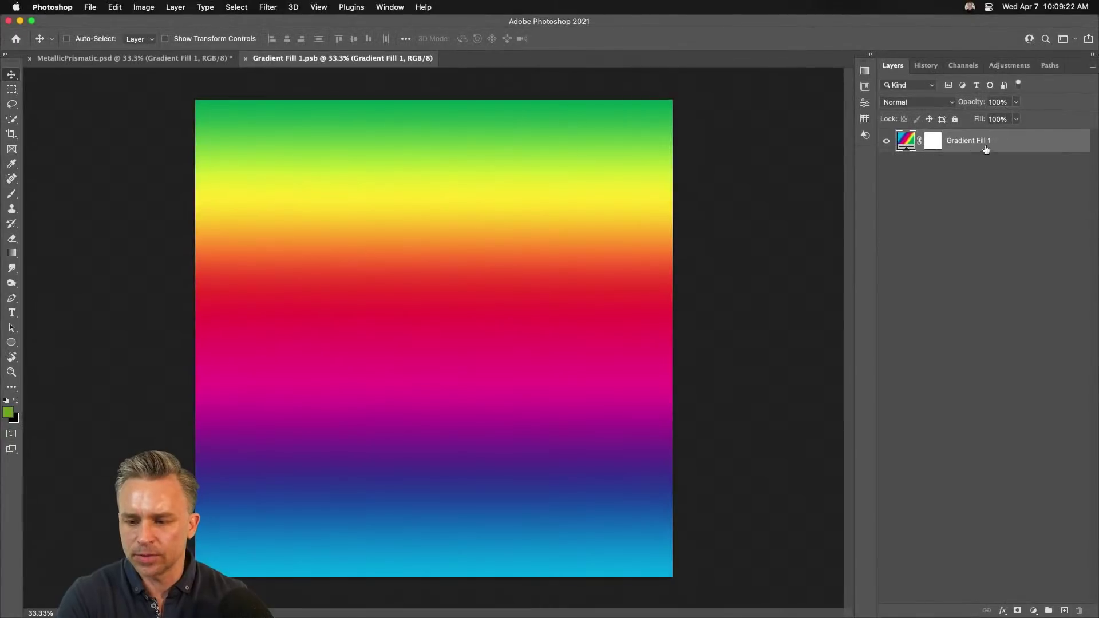
- Duplicate the gradient fill inside Gradient Fill 1.psb and apply the orange-magenta-blue striped preset to the copy
{"action": "key", "text": "super+j"}
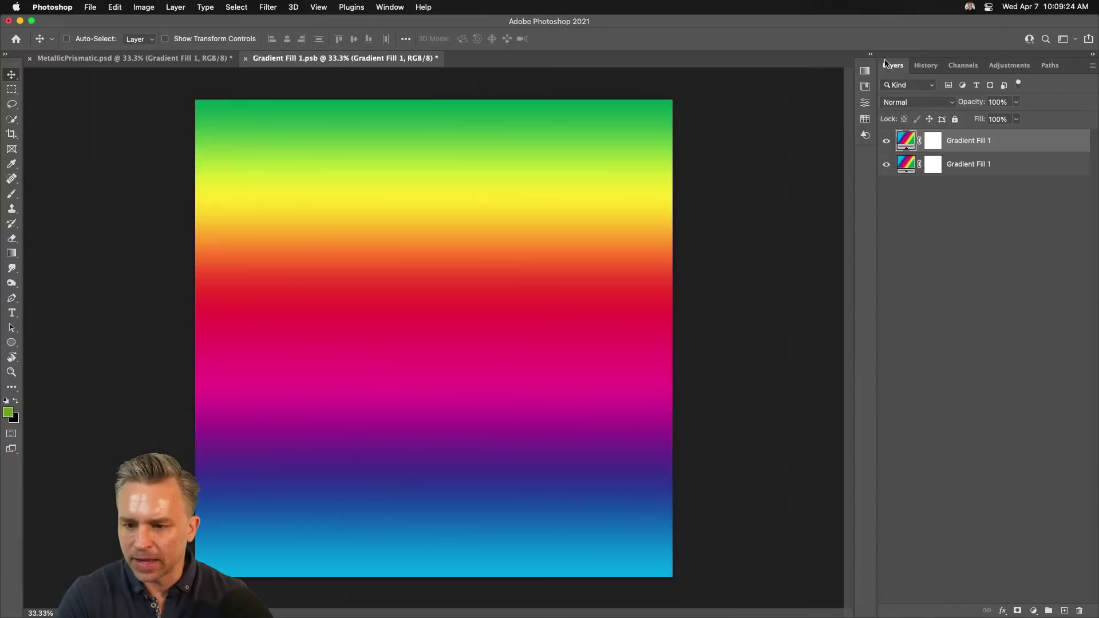
{"action": "left_click", "coordinate": [868, 58]}
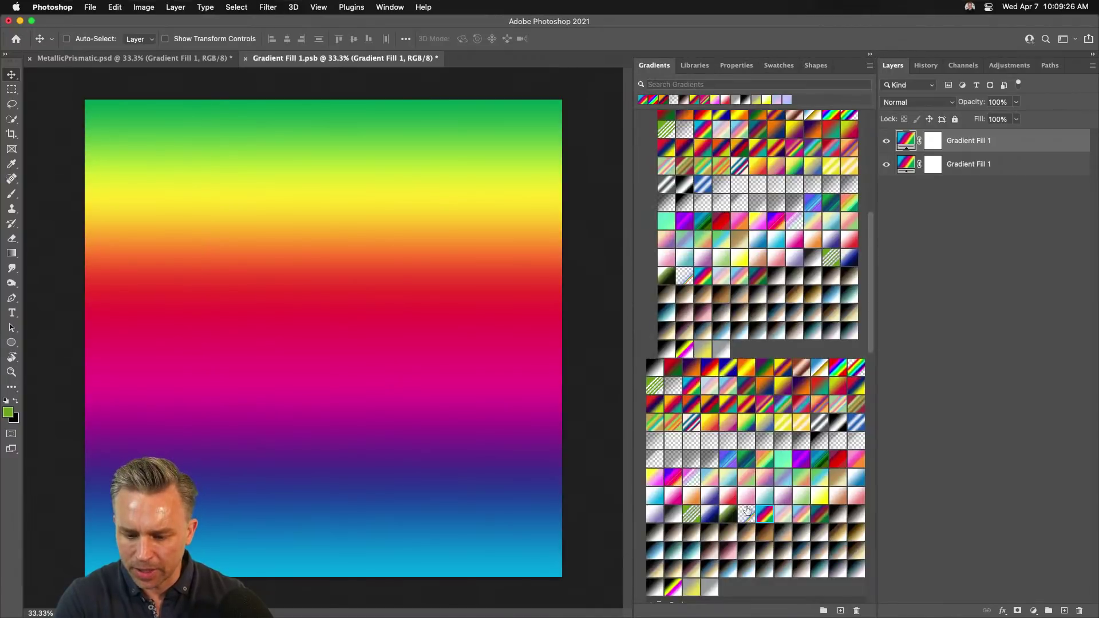
{"action": "left_click", "coordinate": [665, 484]}
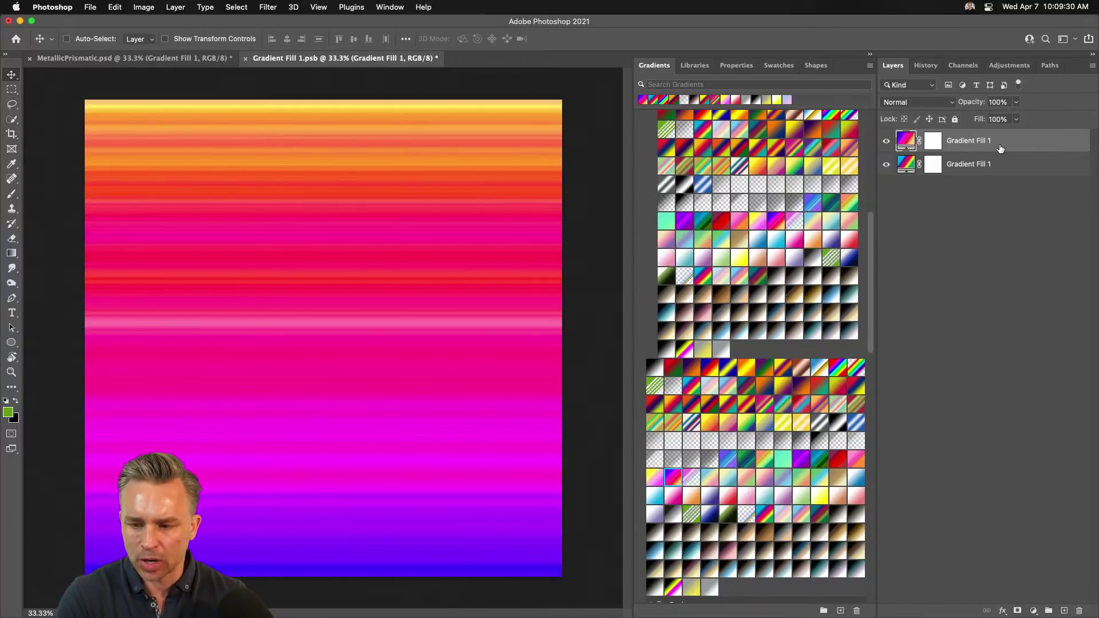
- Duplicate the striped gradient fill, try the orange-pink preset on the copy, apply the yellow-to-violet preset and save the smart object contents
{"action": "key", "text": "super+j"}
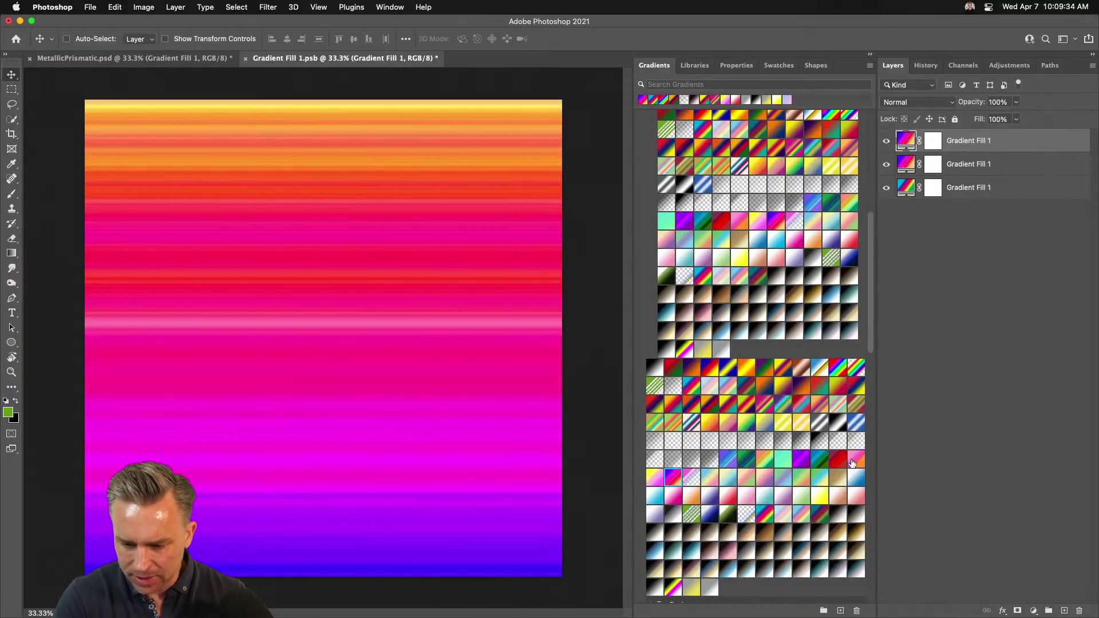
{"action": "left_click", "coordinate": [852, 462]}
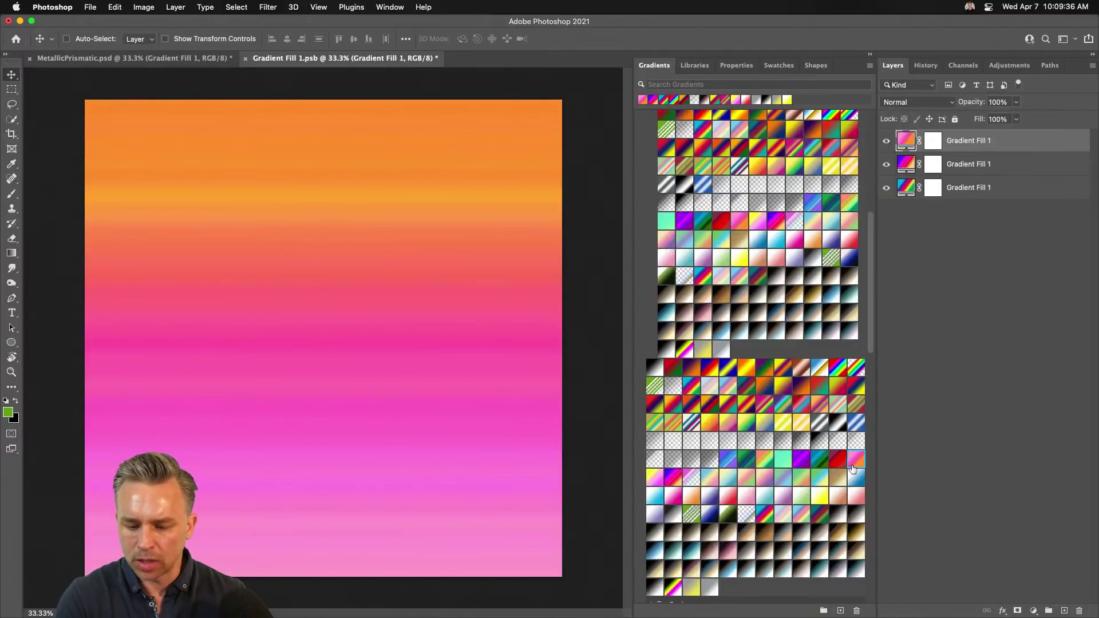
{"action": "left_click", "coordinate": [653, 479]}
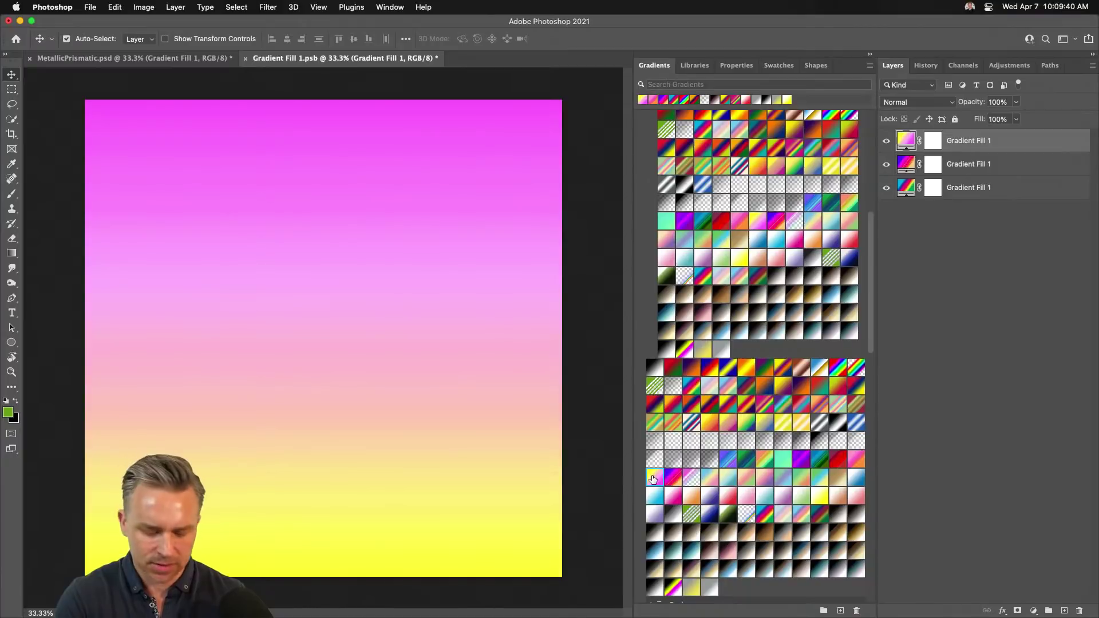
{"action": "key", "text": "super+s"}
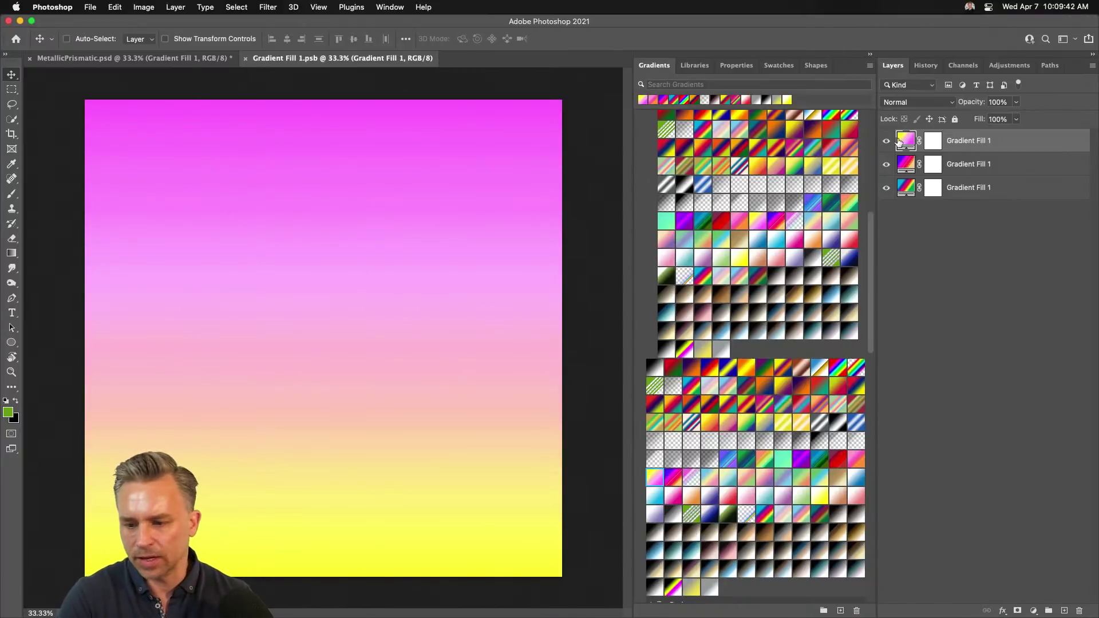
- Hide the yellow-to-violet gradient layer, select the orange-magenta-blue one below it and save the smart object contents
{"action": "left_click", "coordinate": [887, 142]}
{"action": "key", "text": "alt+bracketleft"}
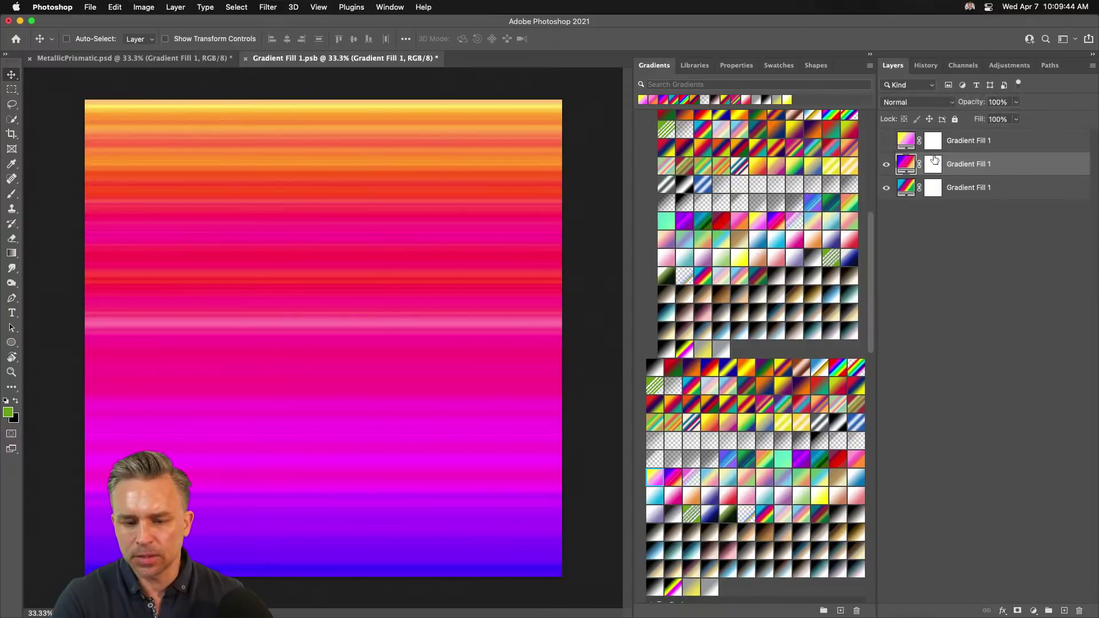
{"action": "key", "text": "super+s"}
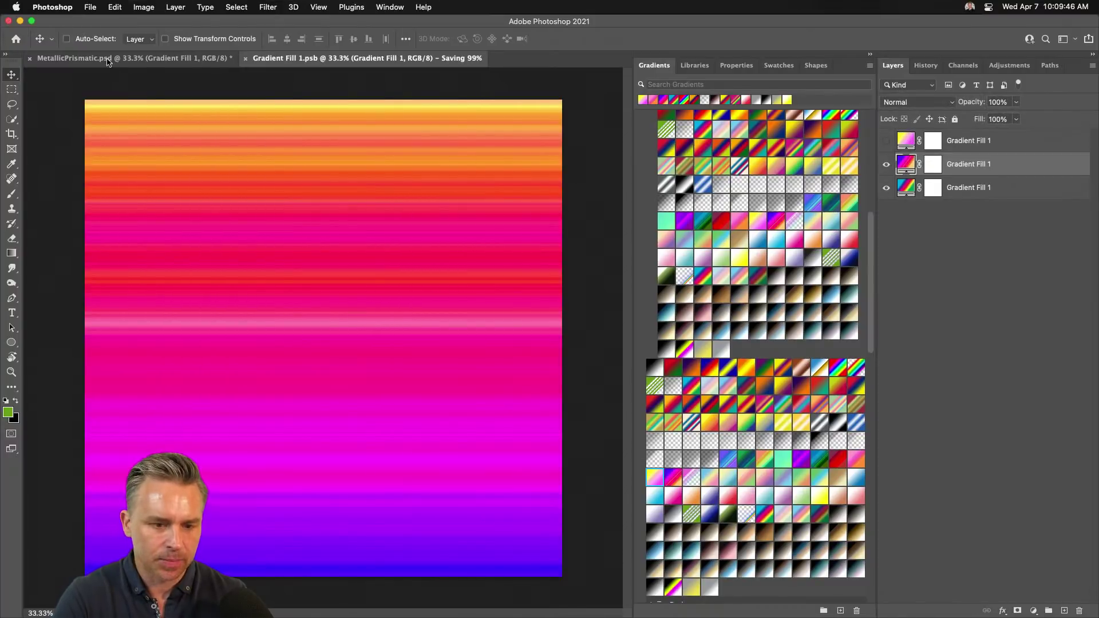
- Place Gradient Fill 1.psb side by side with MetallicPrismatic.psd, bring both hands into view and return to the gradient document
{"action": "left_click_drag", "start_coordinate": [275, 62], "coordinate": [631, 88]}
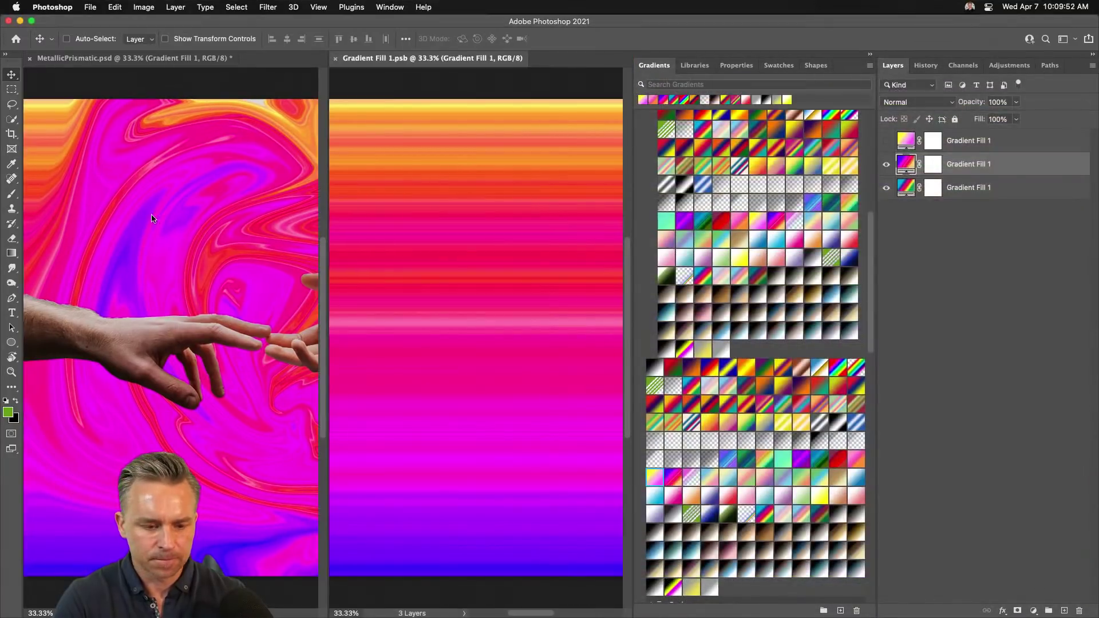
{"action": "left_click", "coordinate": [175, 321]}
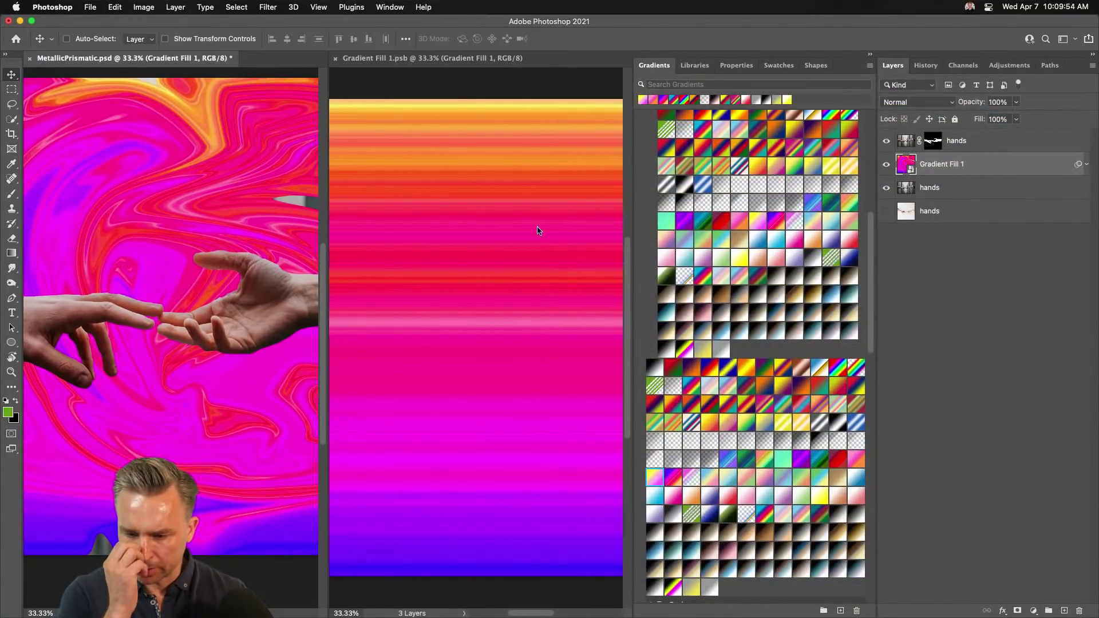
{"action": "left_click", "coordinate": [538, 228]}
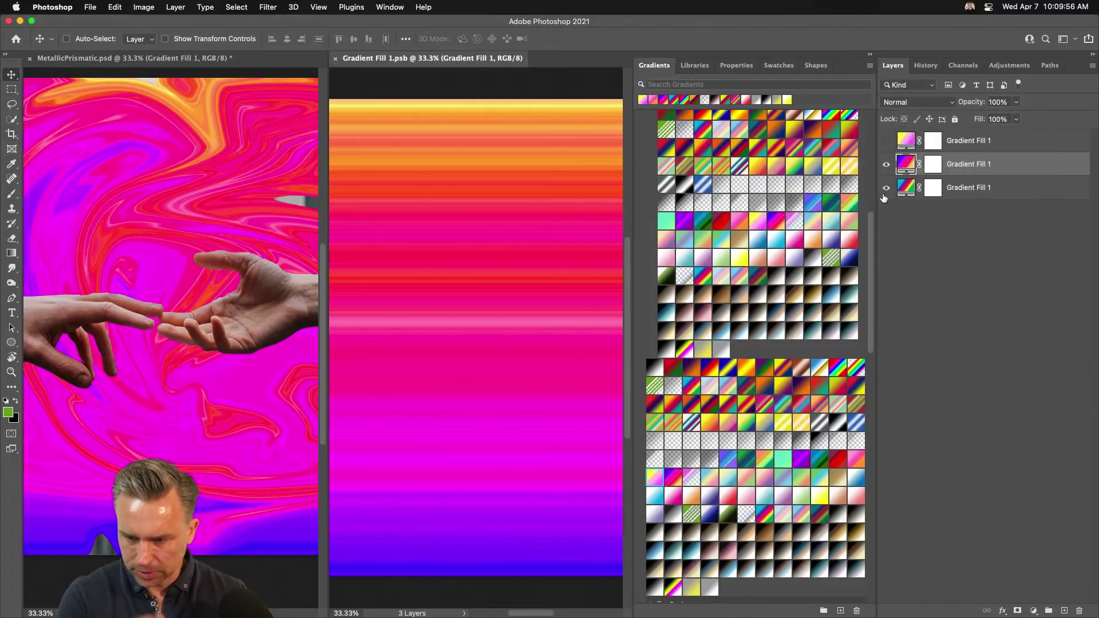
- Duplicate the orange-magenta-blue gradient fill, apply the Spectrum preset to the copy and save the smart object contents
{"action": "key", "text": "super+j"}
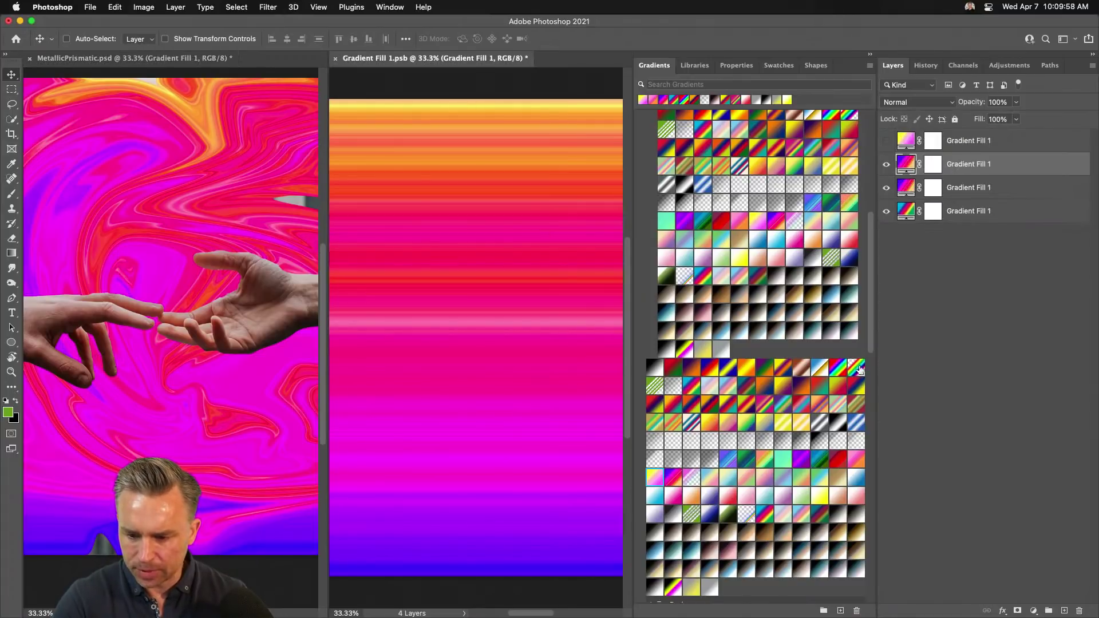
{"action": "left_click", "coordinate": [859, 369]}
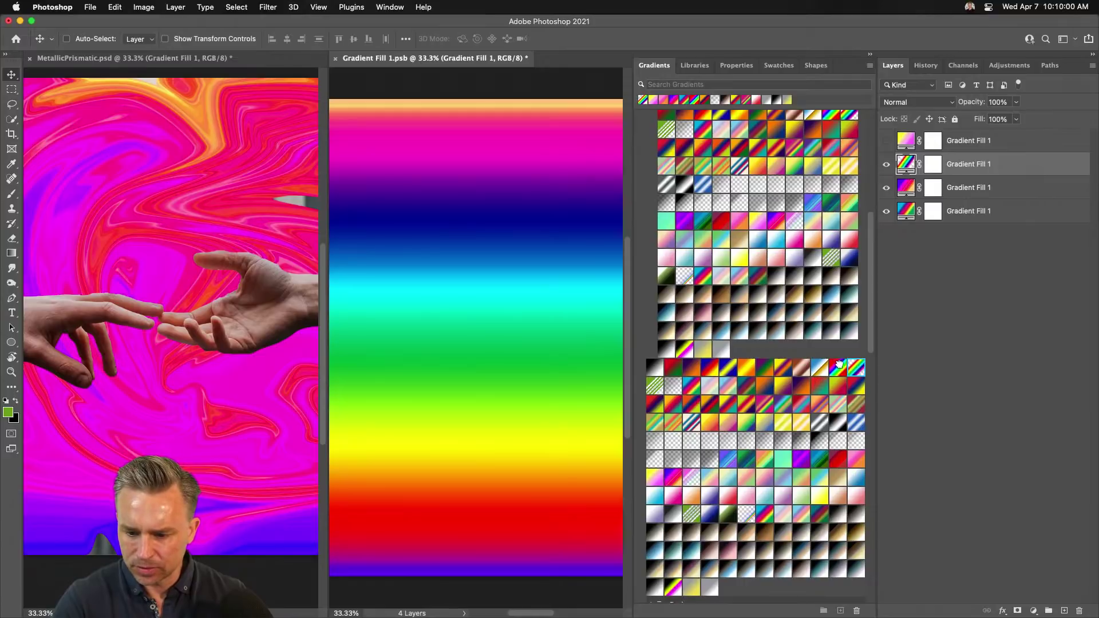
{"action": "left_click", "coordinate": [839, 367]}
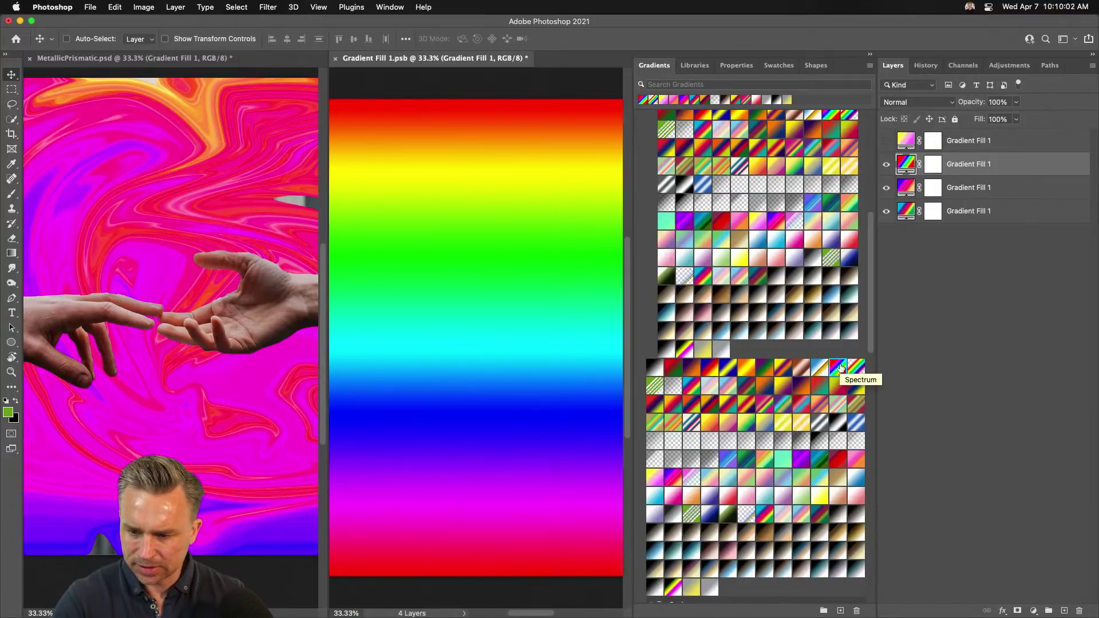
{"action": "key", "text": "super+s"}
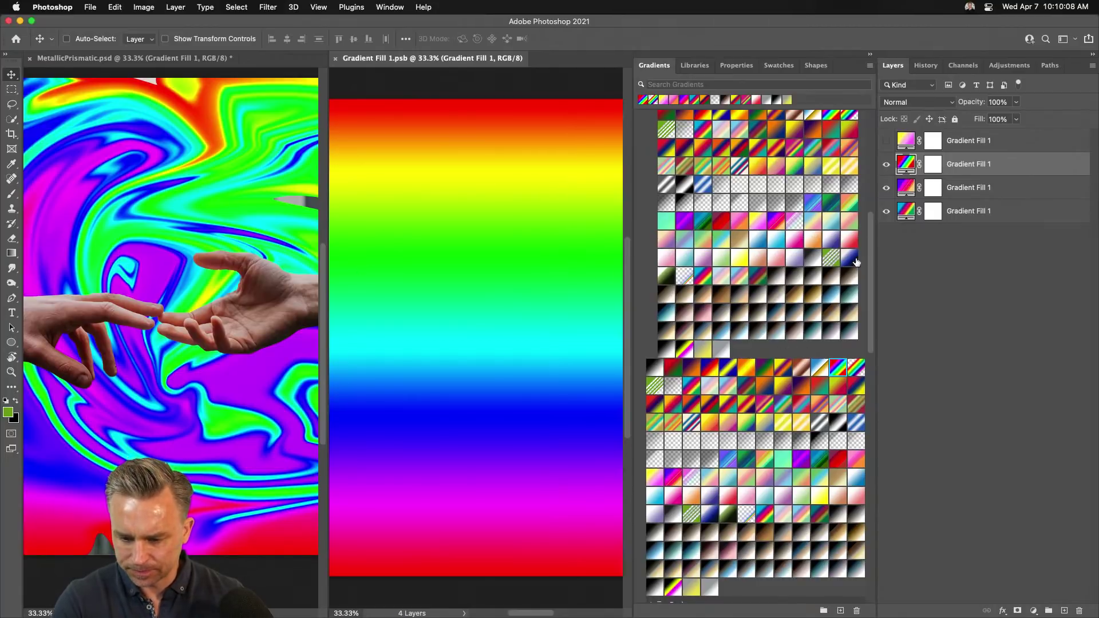
- Preview the yellow-to-violet gradient in the liquified background by showing and saving it, and switch back to the Spectrum gradient
{"action": "left_click", "coordinate": [886, 141]}
{"action": "left_click", "coordinate": [1016, 147]}
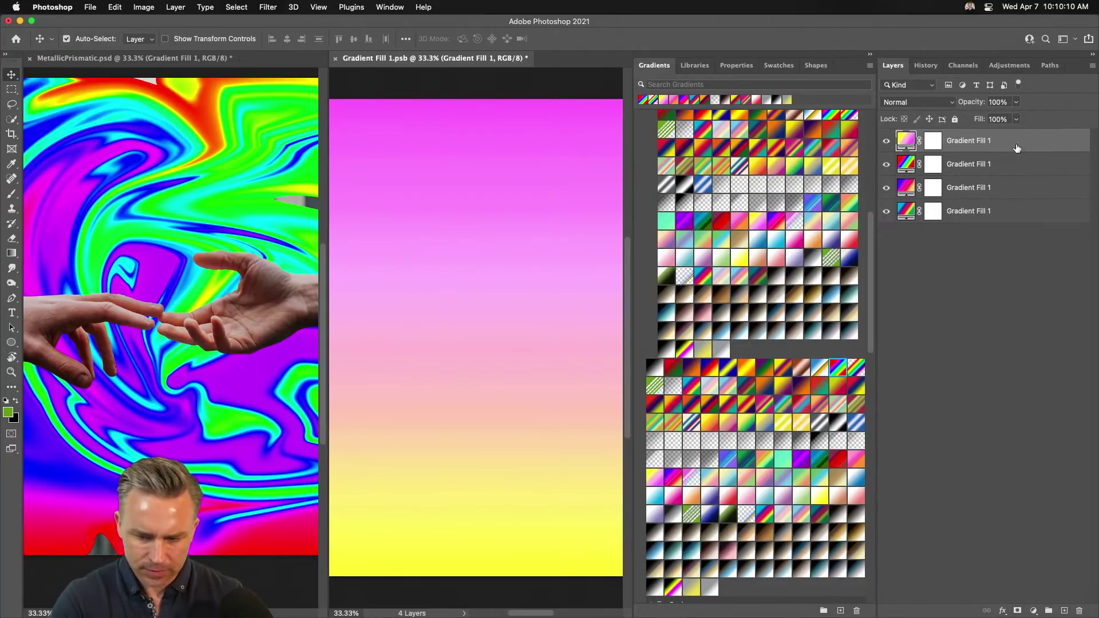
{"action": "key", "text": "super+s"}
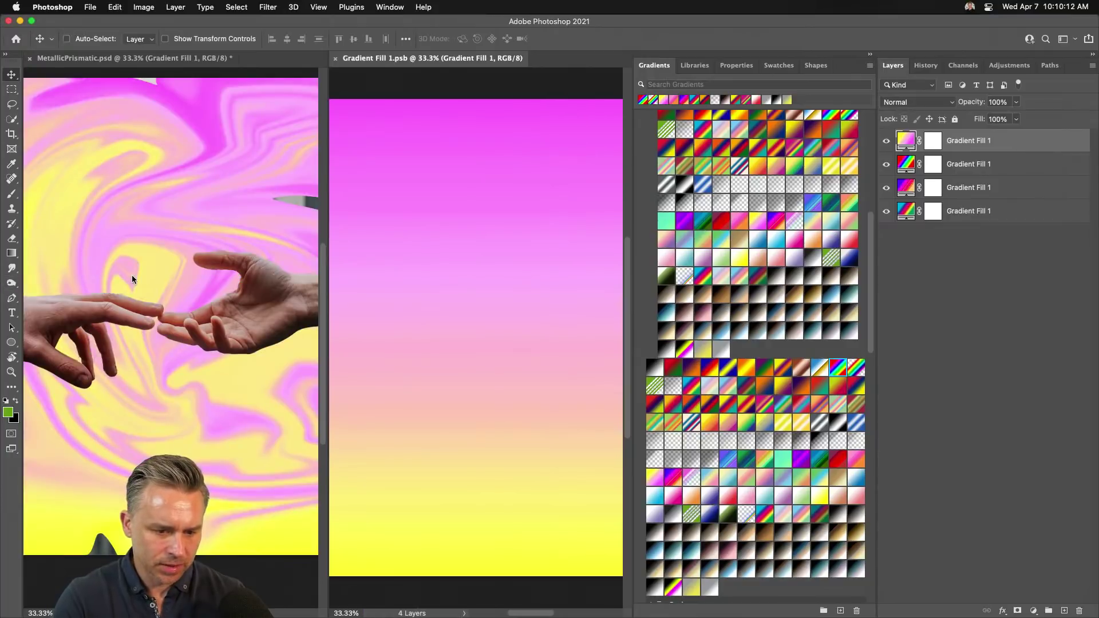
{"action": "left_click", "coordinate": [890, 140]}
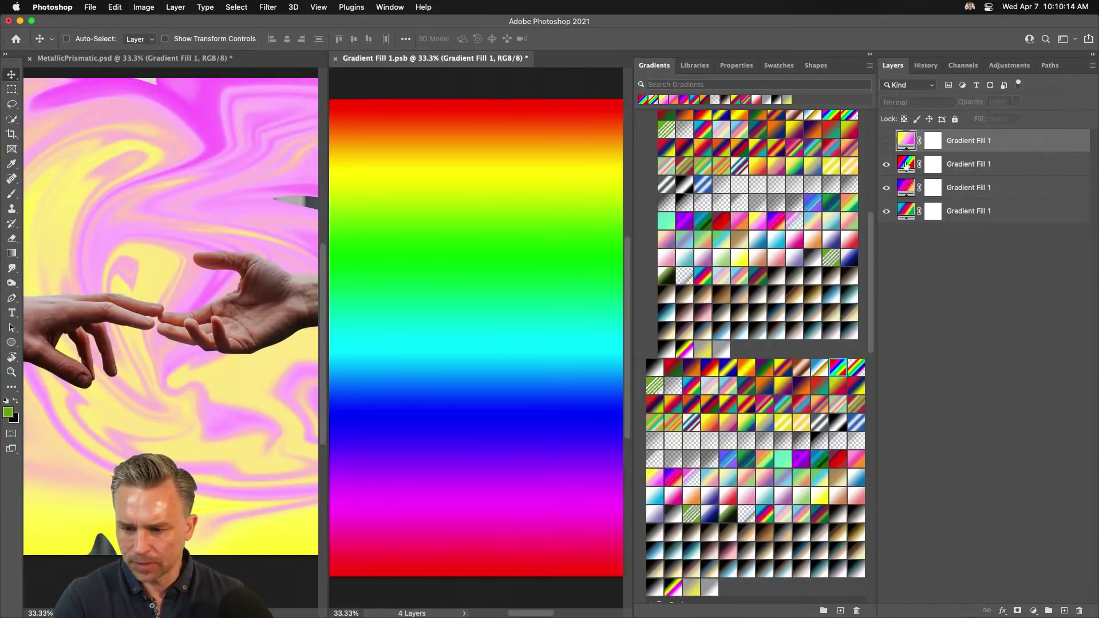
{"action": "left_click", "coordinate": [988, 166]}
{"action": "key", "text": "super+s"}
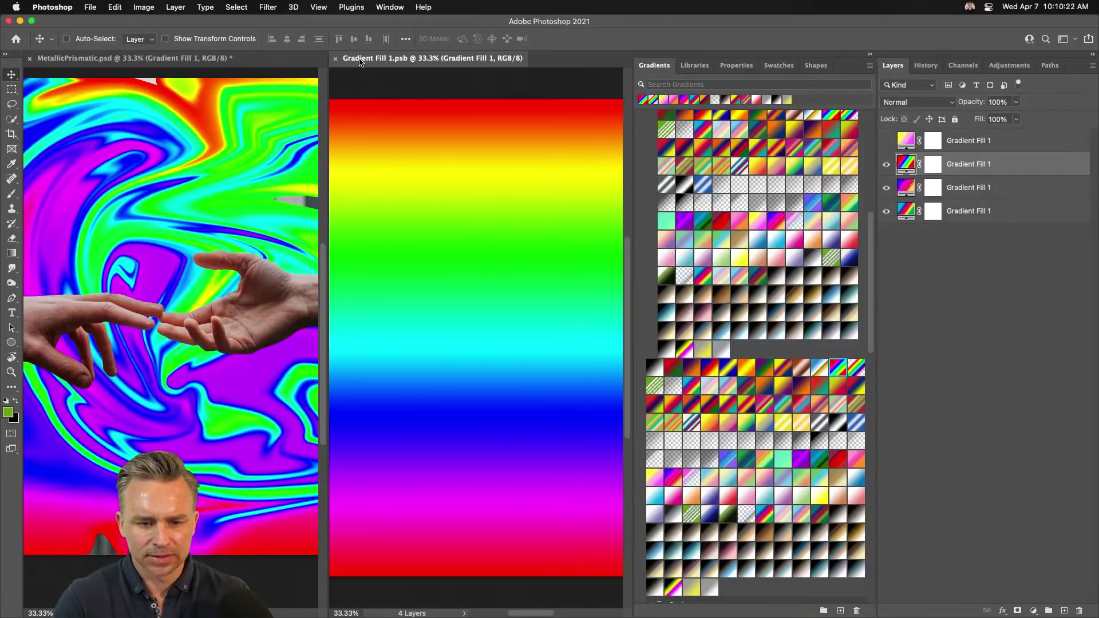
- Regroup the two documents in one window, collapse the gradient presets and switch back to MetallicPrismatic.psd
{"action": "left_click_drag", "start_coordinate": [360, 62], "coordinate": [191, 62]}
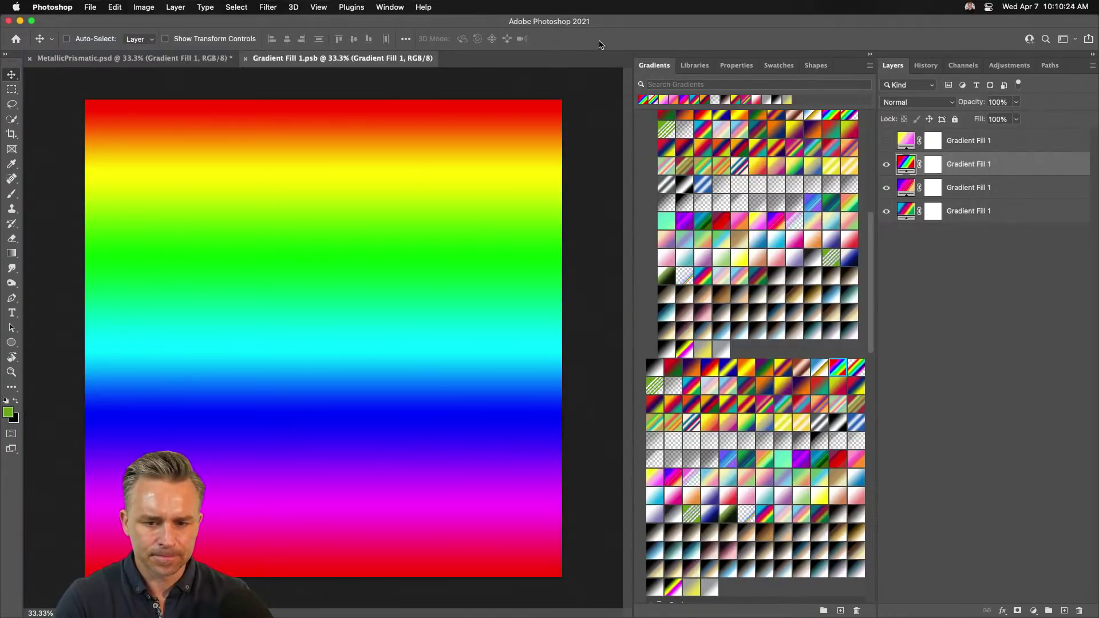
{"action": "left_click", "coordinate": [872, 55]}
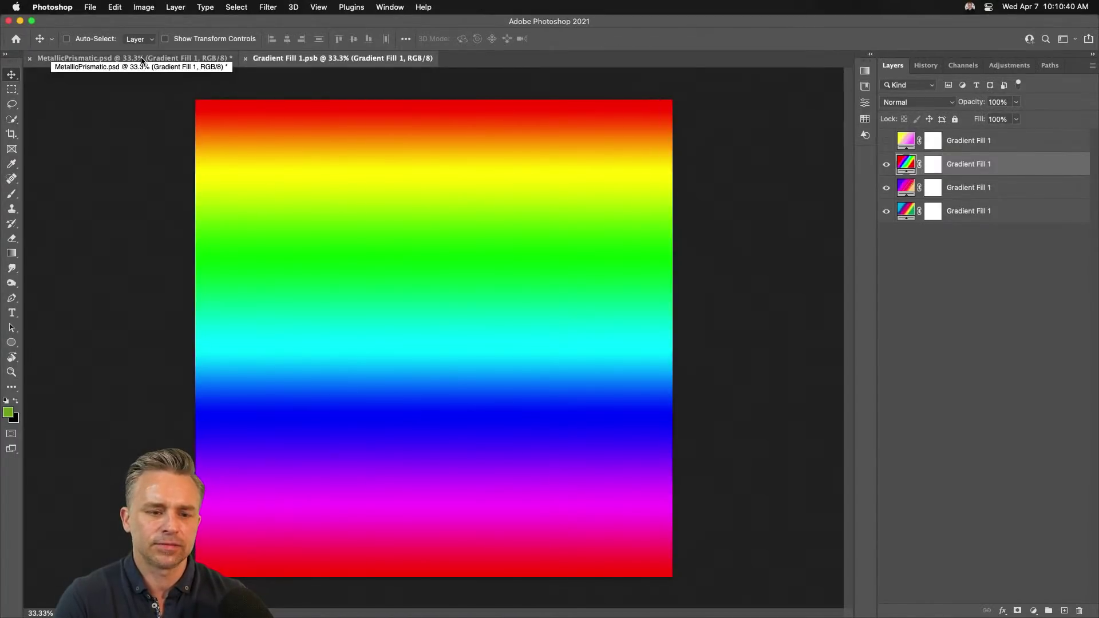
{"action": "left_click", "coordinate": [143, 59]}
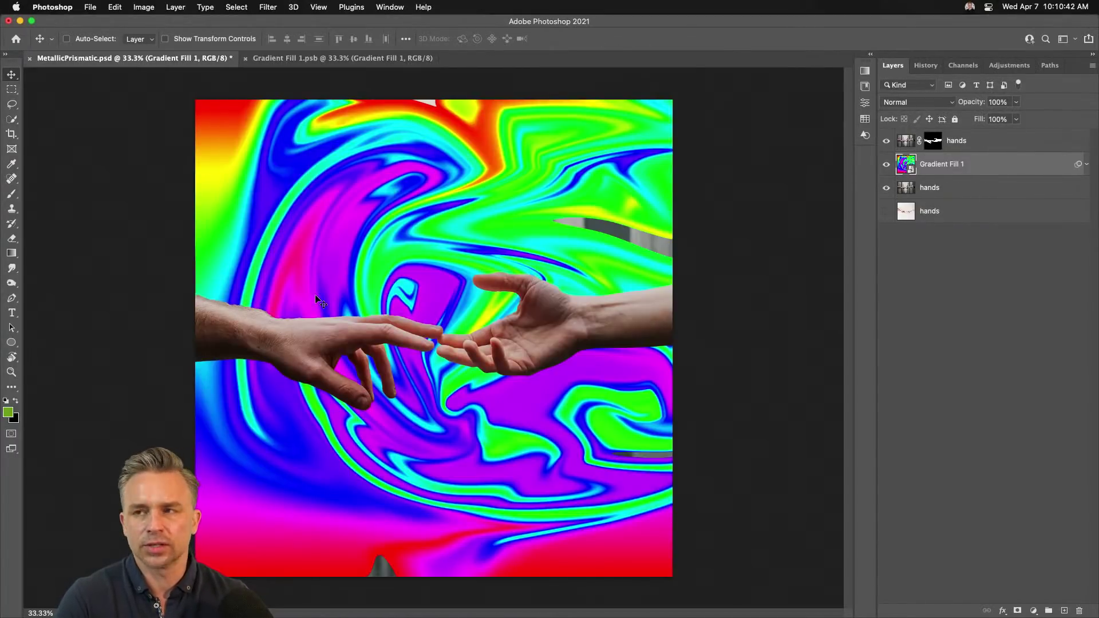
- Preview blending modes for the Gradient Fill 1 smart object and set it to Pin Light
{"action": "left_click", "coordinate": [918, 102]}
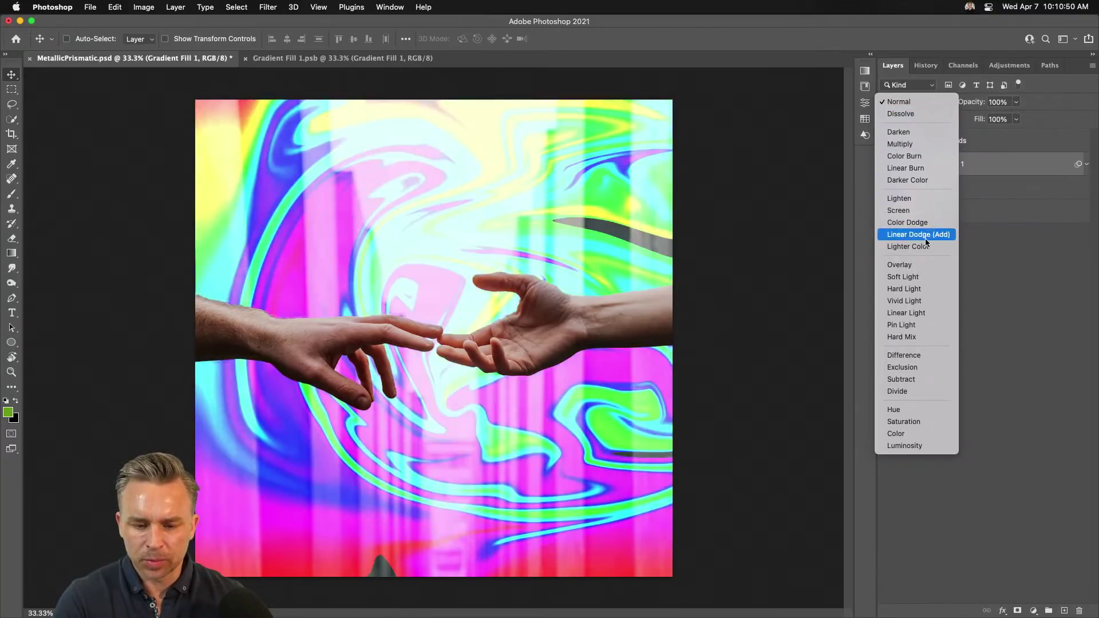
{"action": "left_click", "coordinate": [917, 103]}
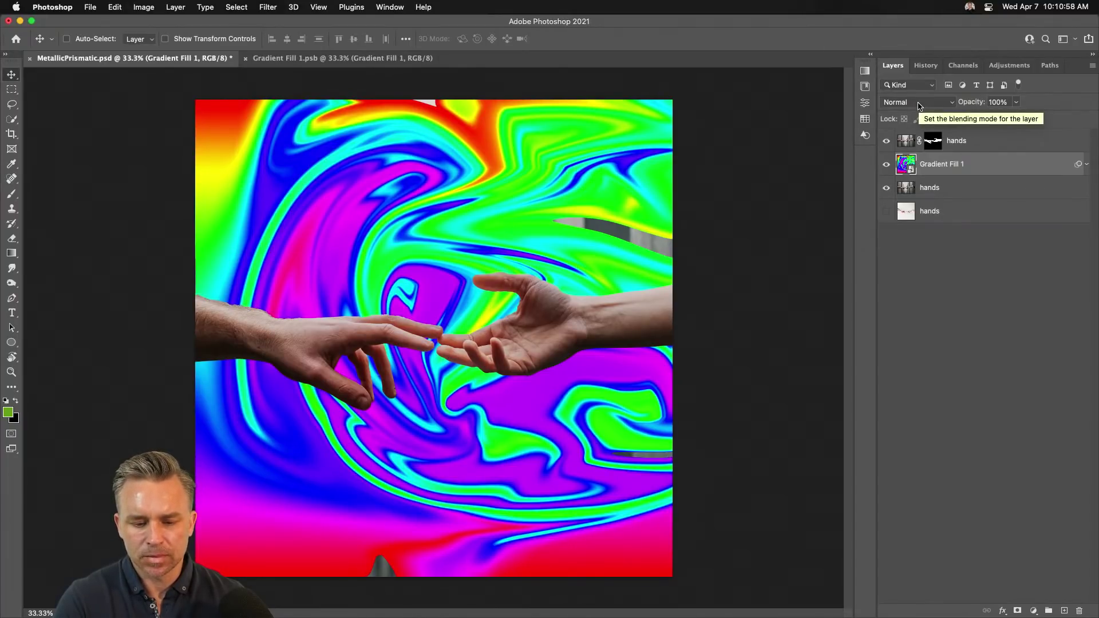
{"action": "left_click", "coordinate": [917, 101]}
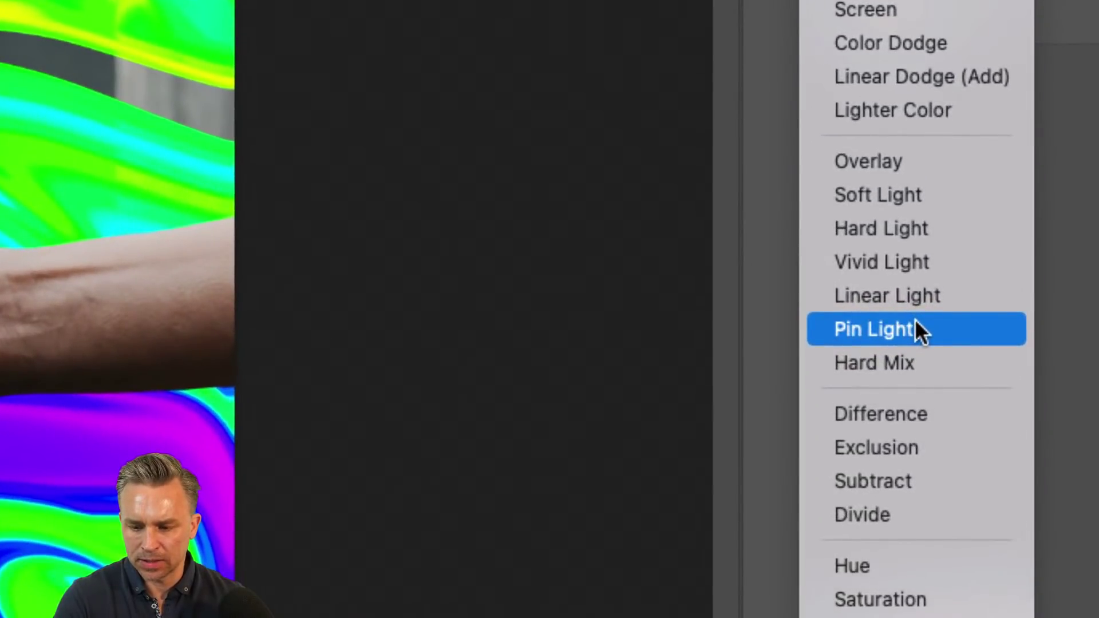
{"action": "left_click", "coordinate": [916, 321]}
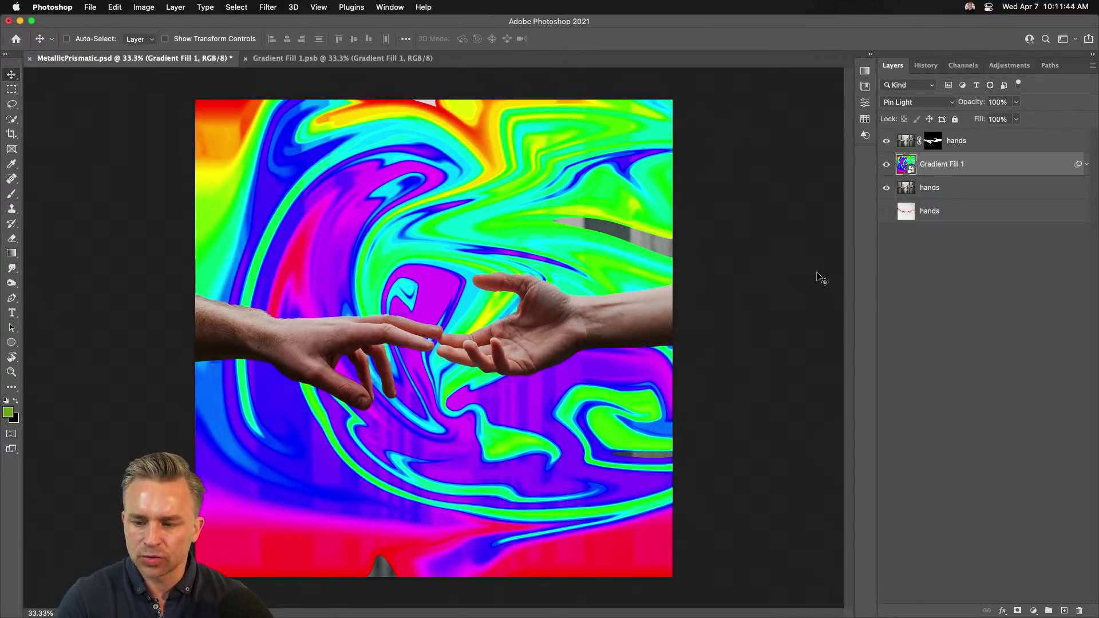
- Add a layer mask to Gradient Fill 1 and set up a soft black brush at size 800
{"action": "left_click", "coordinate": [1017, 611]}
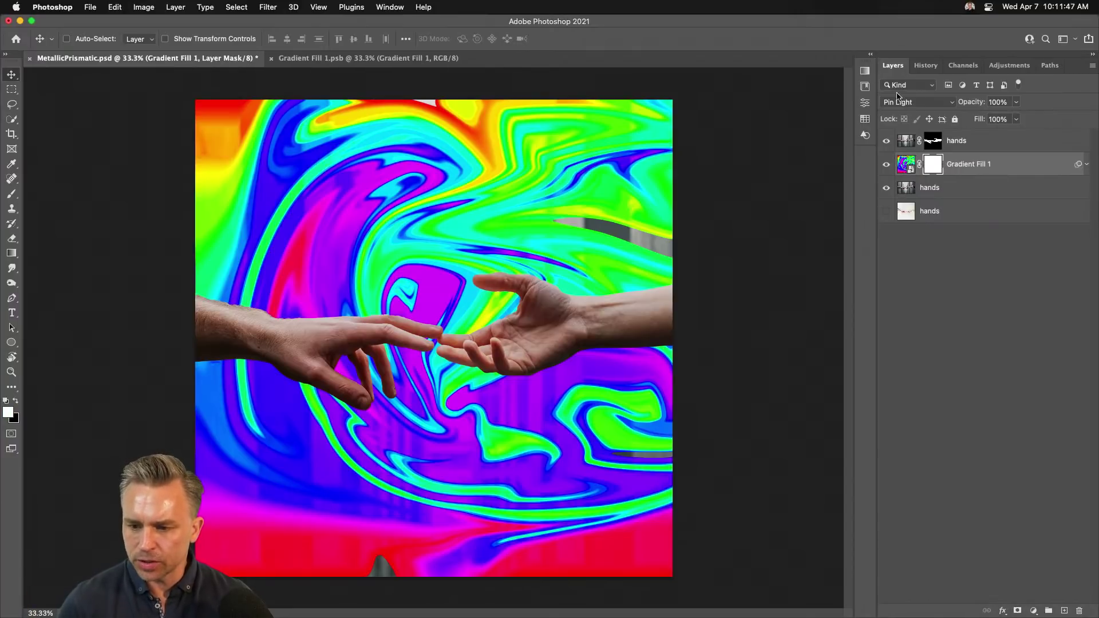
{"action": "left_click", "coordinate": [15, 403]}
{"action": "key", "text": "b"}
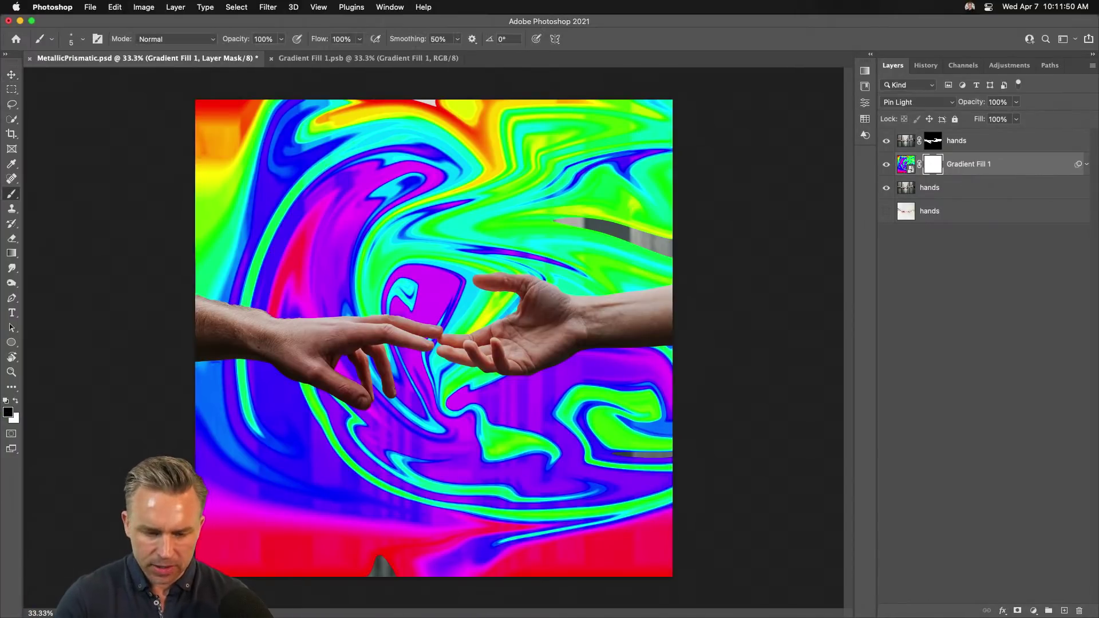
{"action": "key", "text": "bracketright"}
{"action": "key", "text": "bracketright"}
{"action": "key", "text": "bracketright"}
{"action": "key", "text": "bracketright"}
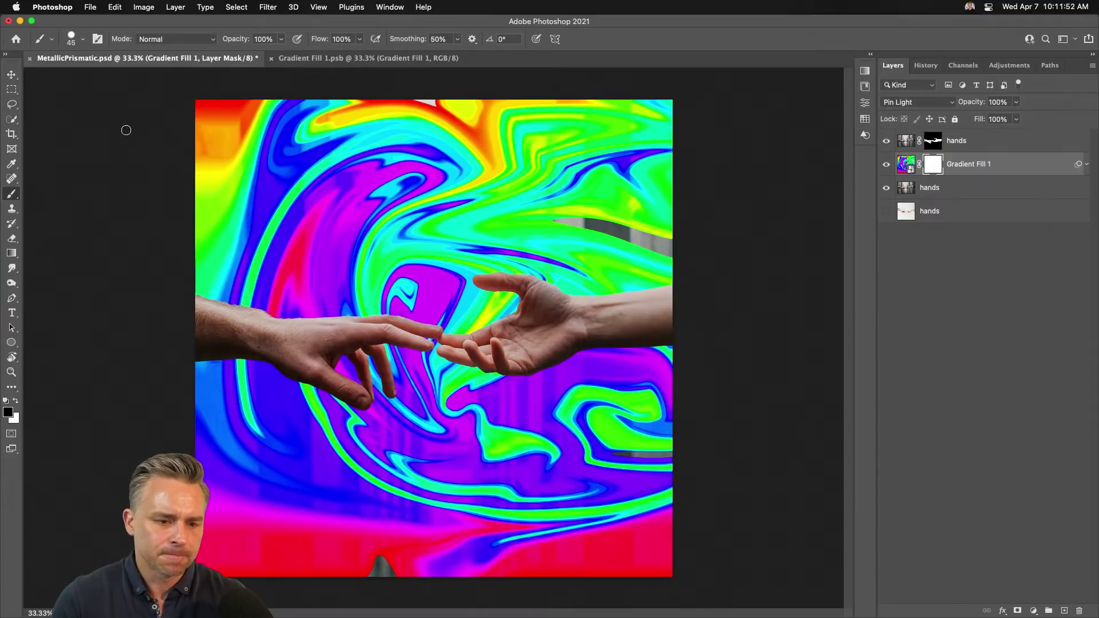
{"action": "key", "text": "bracketright"}
{"action": "key", "text": "bracketright"}
{"action": "key", "text": "bracketright"}
{"action": "key", "text": "bracketright"}
{"action": "key", "text": "bracketright"}
{"action": "key", "text": "bracketright"}
{"action": "key", "text": "bracketright"}
{"action": "key", "text": "bracketright"}
{"action": "key", "text": "bracketright"}
{"action": "key", "text": "bracketright"}
{"action": "key", "text": "bracketright"}
{"action": "key", "text": "bracketright"}
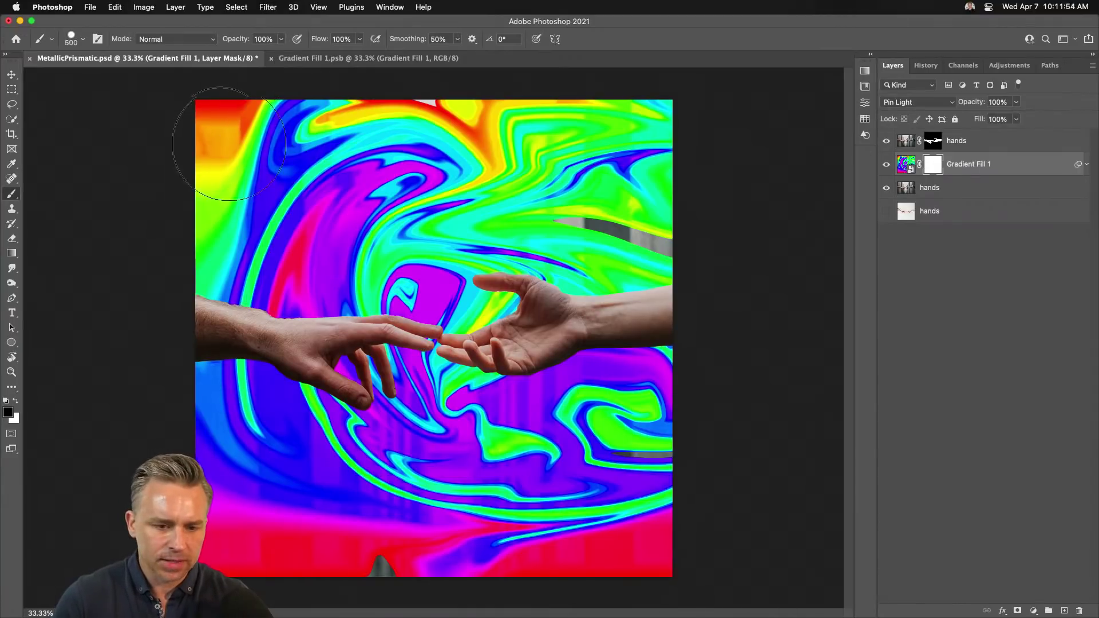
{"action": "key", "text": "bracketright"}
{"action": "key", "text": "bracketright"}
{"action": "key", "text": "bracketright"}
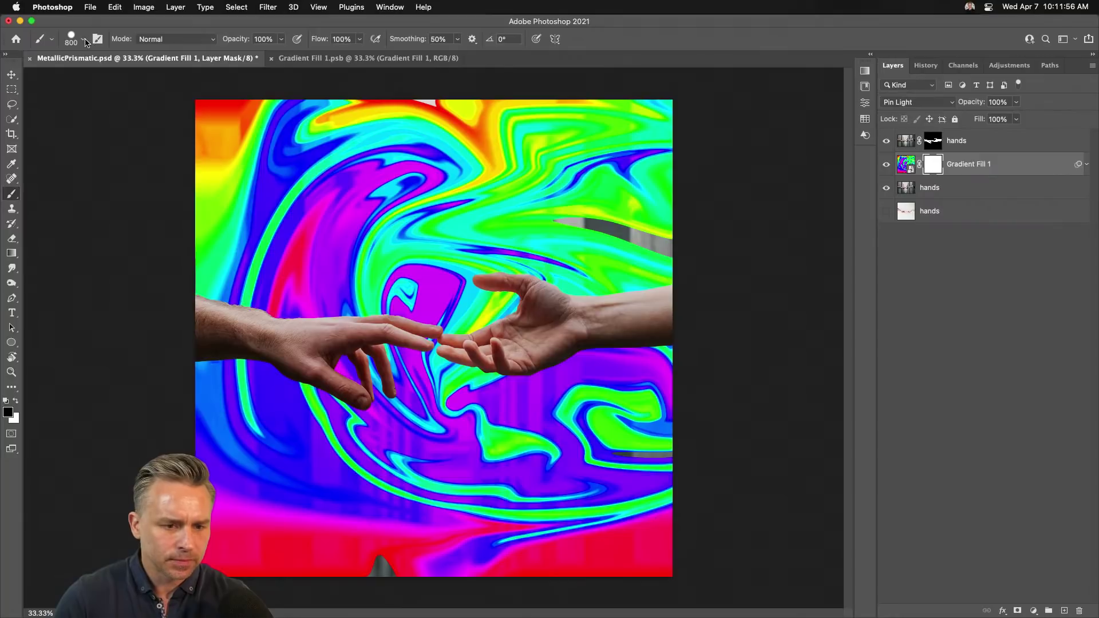
{"action": "left_click", "coordinate": [84, 41]}
{"action": "left_click_drag", "start_coordinate": [78, 101], "coordinate": [62, 102]}
{"action": "key", "text": "Return"}
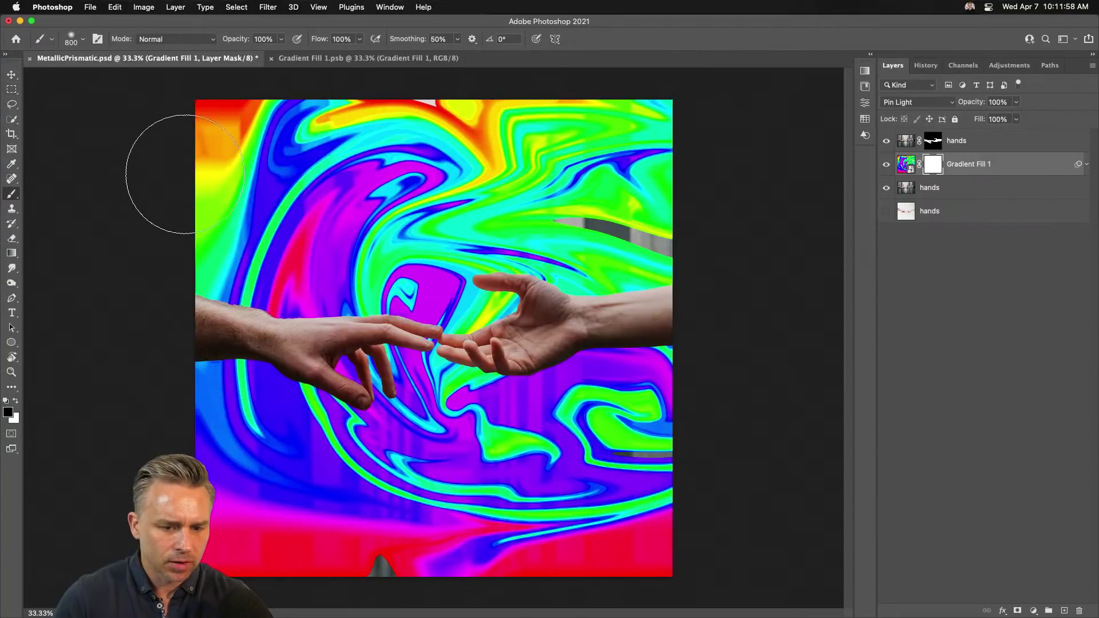
- Paint black on the Gradient Fill 1 mask to hide the gradient across the image's upper part and down beside the right-hand forearm
{"action": "mouse_move", "coordinate": [200, 166]}
{"action": "left_mouse_down"}
{"action": "mouse_move", "coordinate": [342, 106]}
{"action": "mouse_move", "coordinate": [250, 188]}
{"action": "mouse_move", "coordinate": [495, 75]}
{"action": "mouse_move", "coordinate": [301, 145]}
{"action": "mouse_move", "coordinate": [422, 127]}
{"action": "mouse_move", "coordinate": [721, 185]}
{"action": "mouse_move", "coordinate": [600, 123]}
{"action": "left_mouse_up"}
{"action": "key", "text": "bracketleft"}
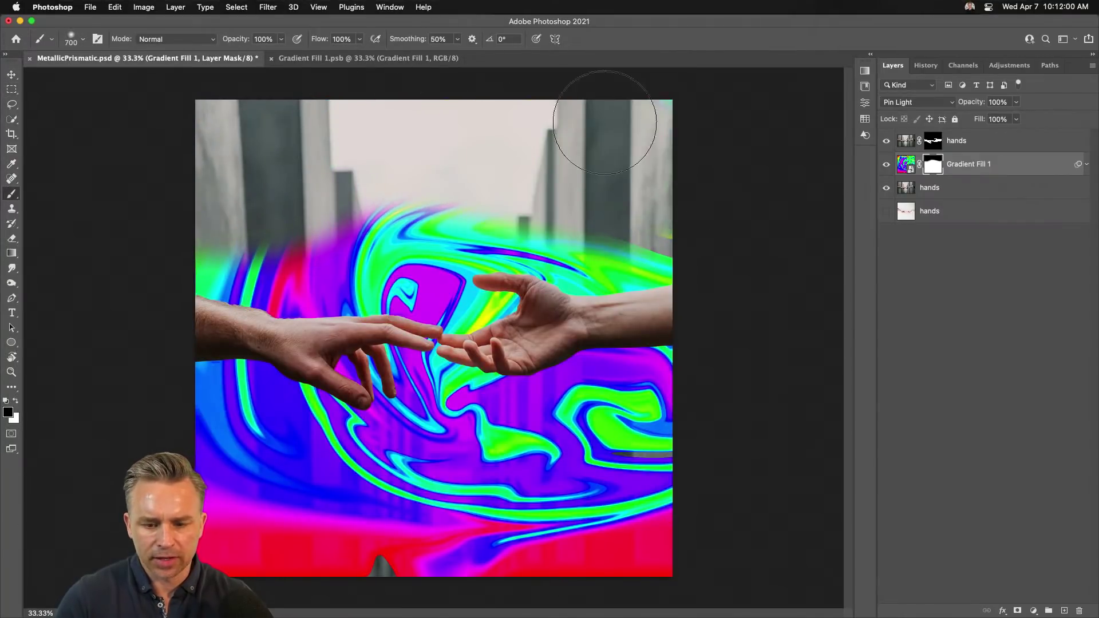
{"action": "key", "text": "bracketleft"}
{"action": "key", "text": "bracketleft"}
{"action": "key", "text": "bracketleft"}
{"action": "key", "text": "bracketleft"}
{"action": "key", "text": "bracketleft"}
{"action": "mouse_move", "coordinate": [442, 229]}
{"action": "left_mouse_down"}
{"action": "mouse_move", "coordinate": [590, 232]}
{"action": "mouse_move", "coordinate": [540, 240]}
{"action": "mouse_move", "coordinate": [731, 371]}
{"action": "mouse_move", "coordinate": [712, 240]}
{"action": "mouse_move", "coordinate": [660, 236]}
{"action": "mouse_move", "coordinate": [681, 420]}
{"action": "mouse_move", "coordinate": [638, 546]}
{"action": "left_mouse_up"}
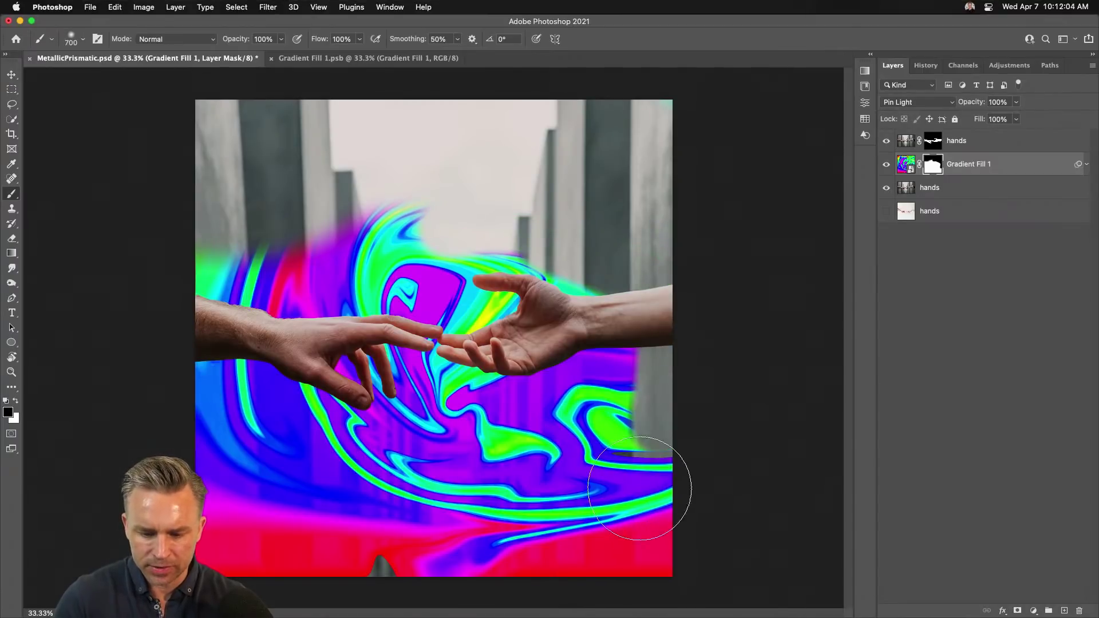
- Mask out the remaining gradient along the lower, left and right edges with a size 800 brush, leaving colour only around the hands
{"action": "key", "text": "bracketright"}
{"action": "key", "text": "bracketright"}
{"action": "key", "text": "bracketright"}
{"action": "key", "text": "bracketright"}
{"action": "key", "text": "bracketright"}
{"action": "key", "text": "bracketright"}
{"action": "mouse_move", "coordinate": [662, 478]}
{"action": "left_mouse_down"}
{"action": "mouse_move", "coordinate": [435, 564]}
{"action": "mouse_move", "coordinate": [204, 509]}
{"action": "mouse_move", "coordinate": [213, 544]}
{"action": "mouse_move", "coordinate": [189, 275]}
{"action": "mouse_move", "coordinate": [179, 342]}
{"action": "left_mouse_up"}
{"action": "mouse_move", "coordinate": [682, 363]}
{"action": "left_mouse_down"}
{"action": "mouse_move", "coordinate": [578, 449]}
{"action": "mouse_move", "coordinate": [589, 544]}
{"action": "left_mouse_up"}
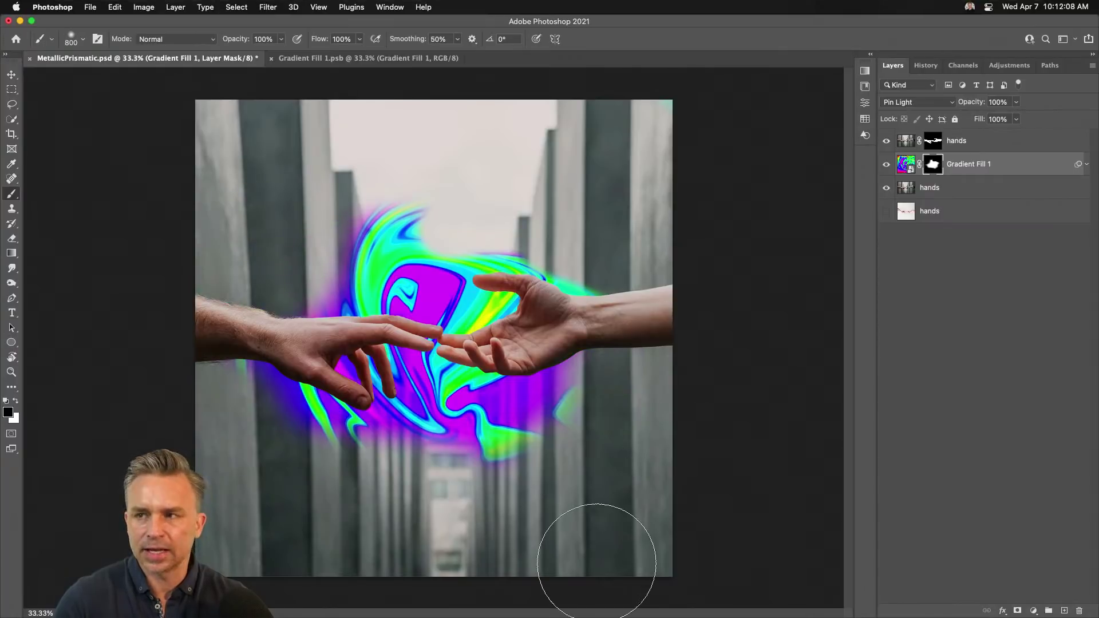
- Rename the masked hands layer "original hands" and duplicate it
{"action": "key", "text": "super+equal"}
{"action": "key", "text": "super+equal"}
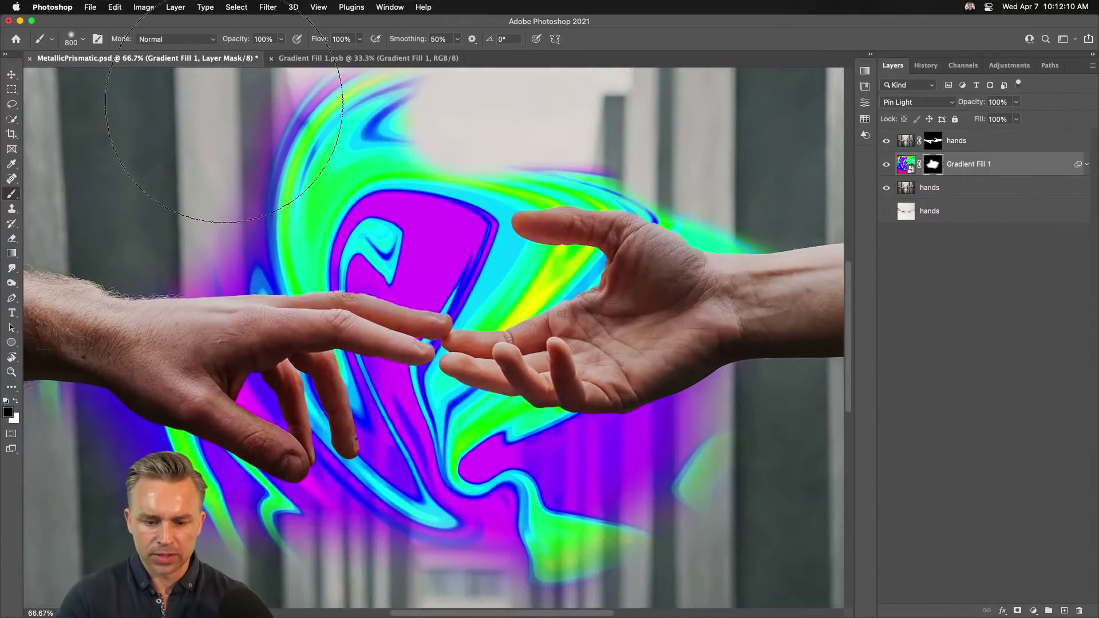
{"action": "left_click", "coordinate": [1019, 146]}
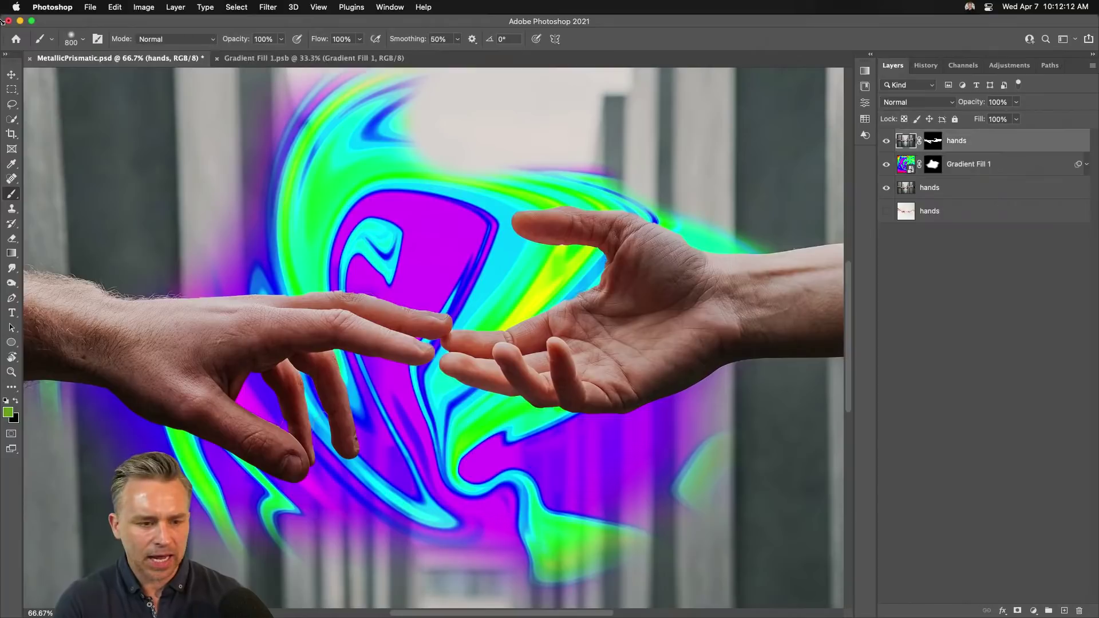
{"action": "key", "text": "v"}
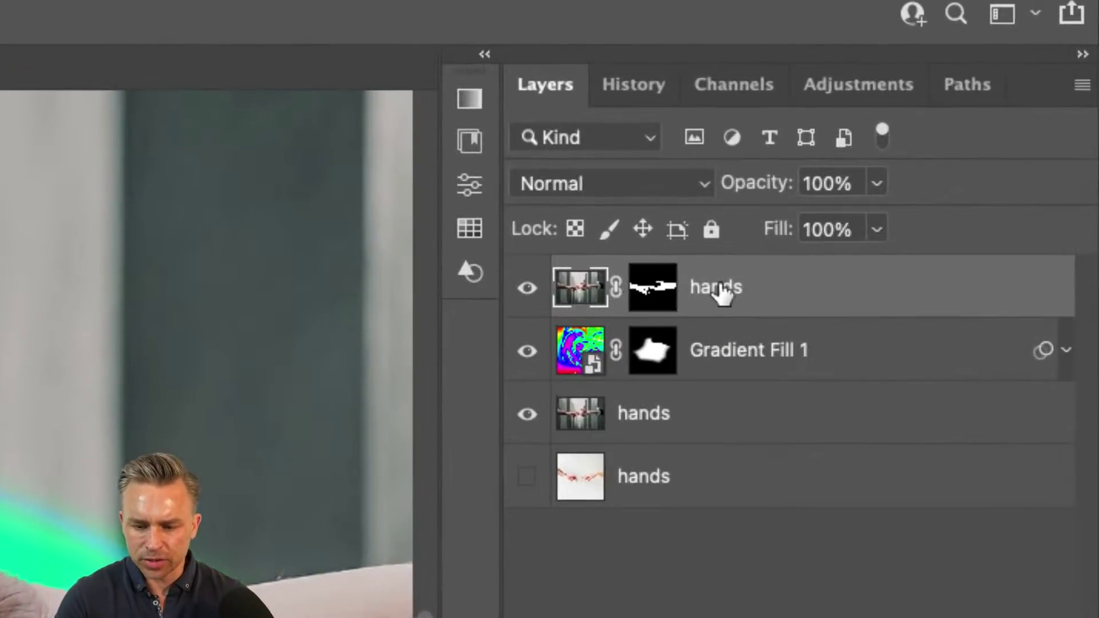
{"action": "double_click", "coordinate": [957, 139]}
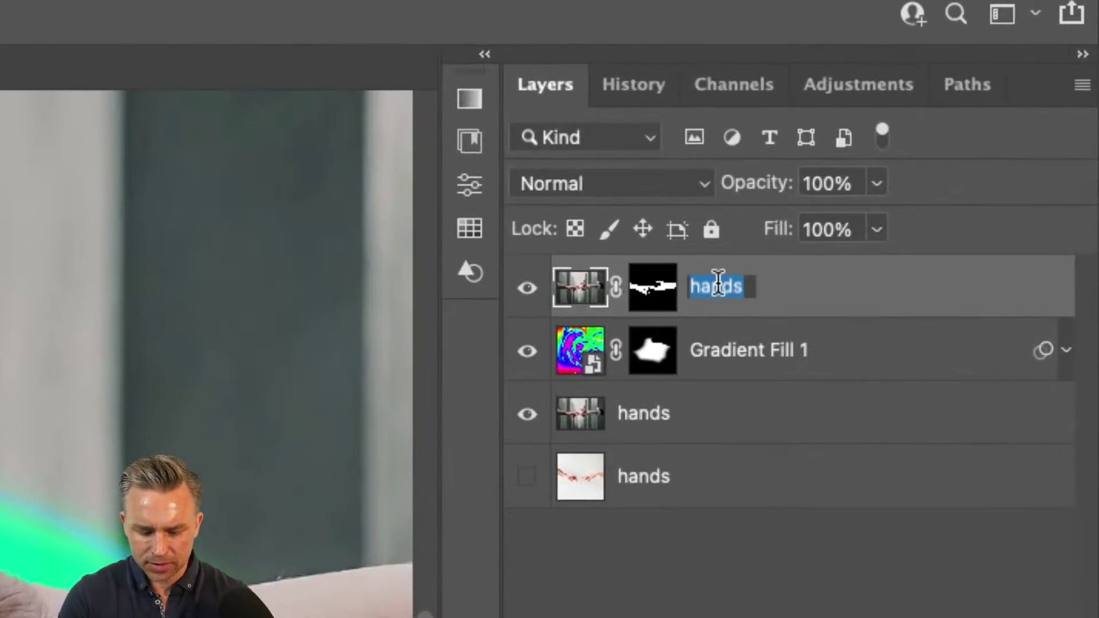
{"action": "type", "text": "original "}
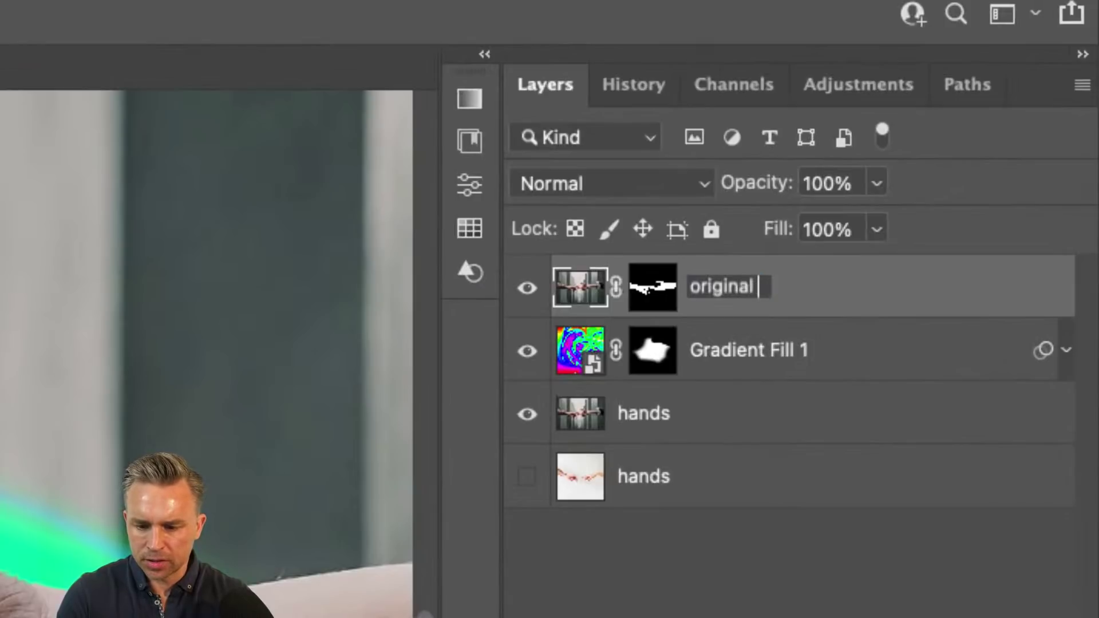
{"action": "type", "text": "hands"}
{"action": "key", "text": "Return"}
{"action": "key", "text": "ctrl+j"}
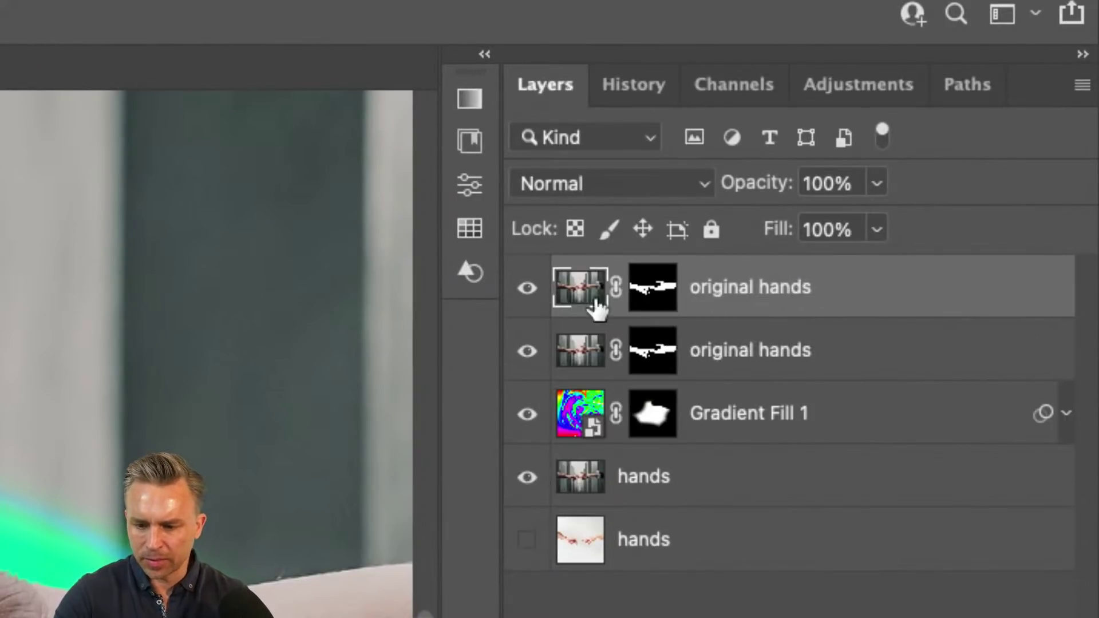
- Rename the duplicated hands layer "metallic/prismatic" and convert it to a smart object
{"action": "double_click", "coordinate": [723, 287]}
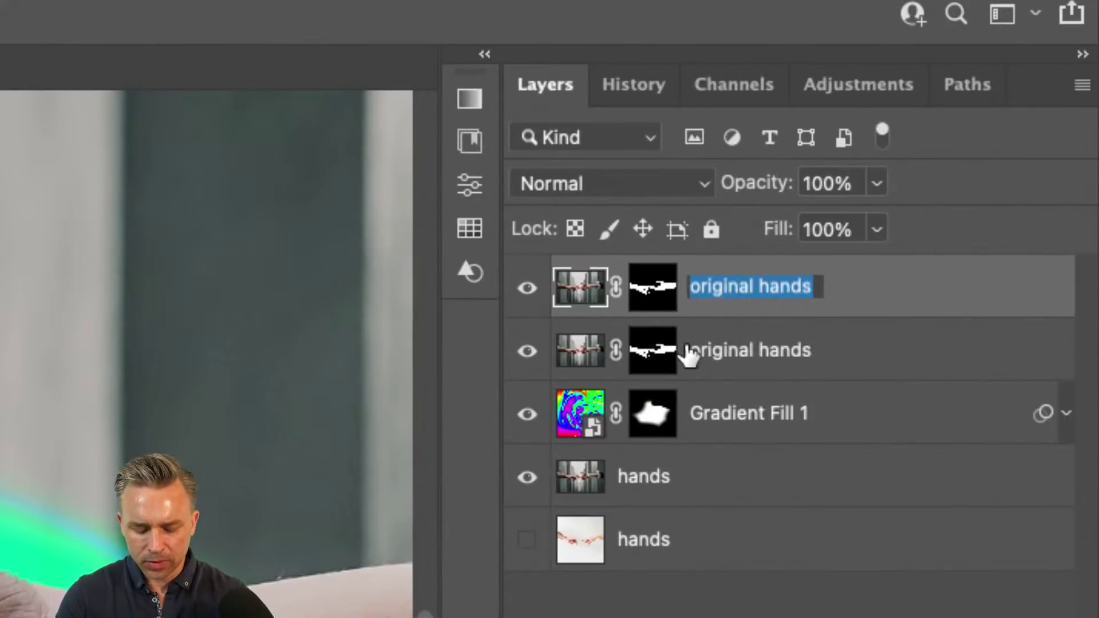
{"action": "type", "text": "metallic"}
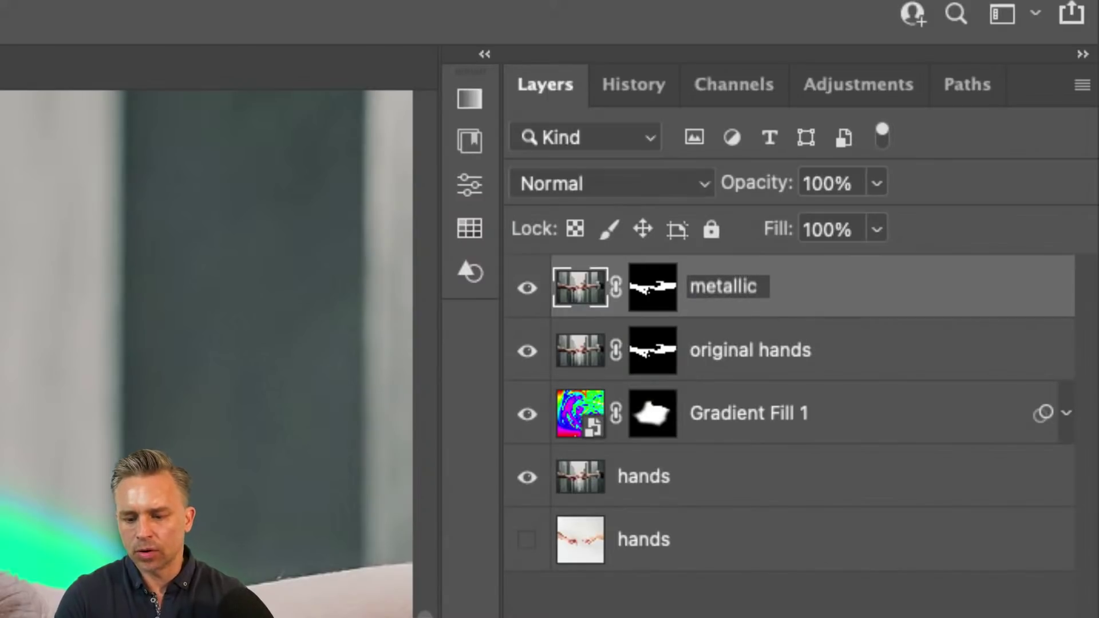
{"action": "type", "text": "/pris"}
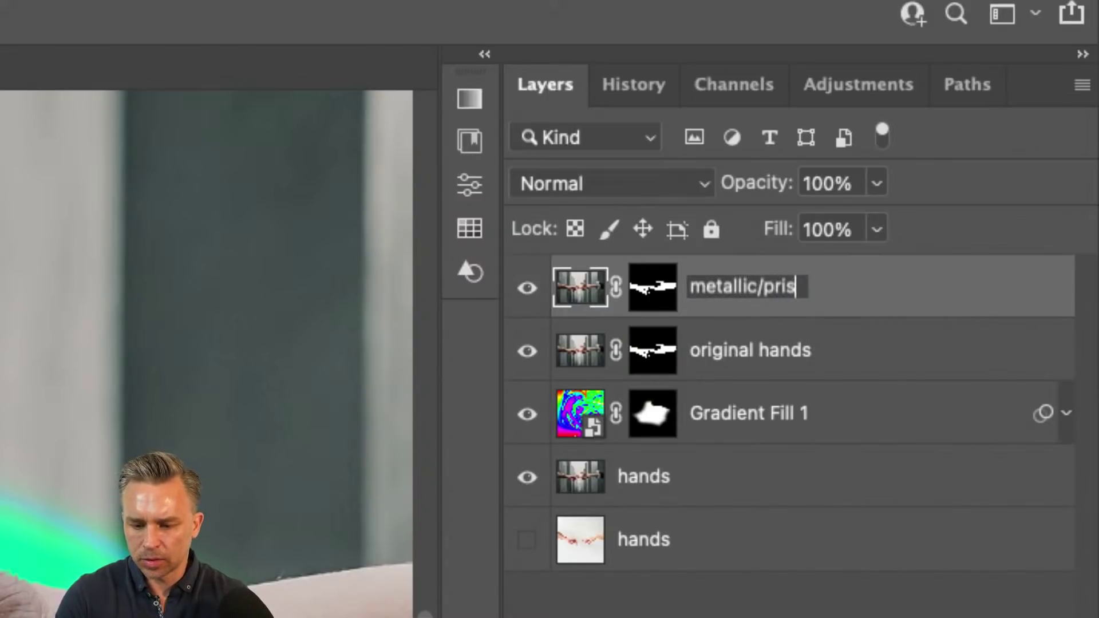
{"action": "type", "text": "matic"}
{"action": "key", "text": "Return"}
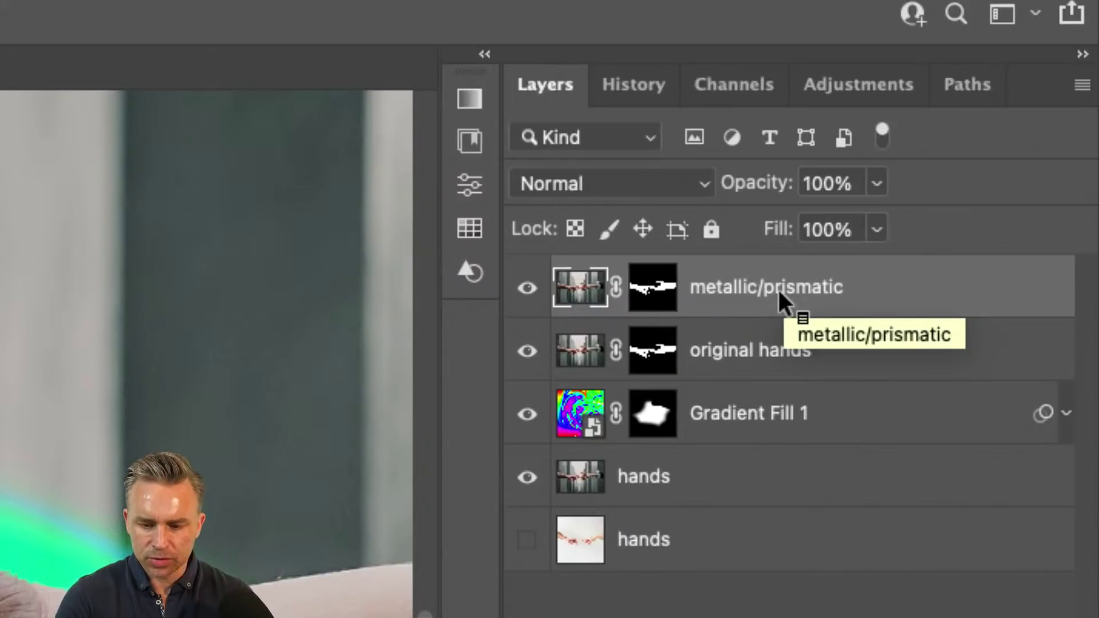
{"action": "right_click", "coordinate": [866, 284]}
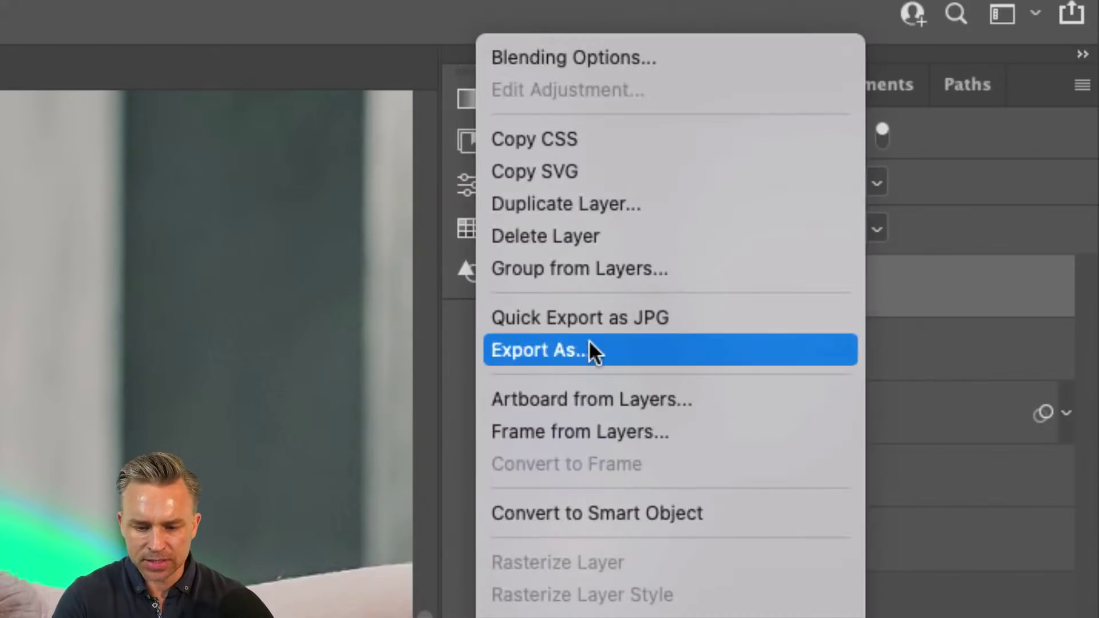
{"action": "left_click", "coordinate": [613, 511]}
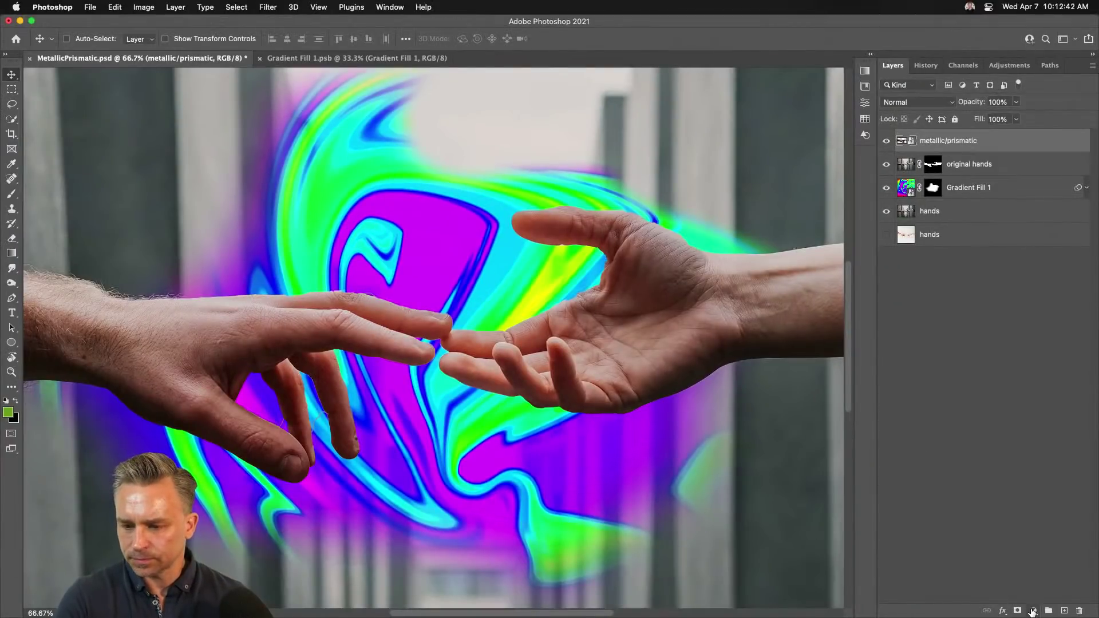
- Add a Curves adjustment layer clipped to metallic/prismatic and select its adjustment instead of its mask, with the properties expanded
{"action": "left_click", "coordinate": [1033, 610]}
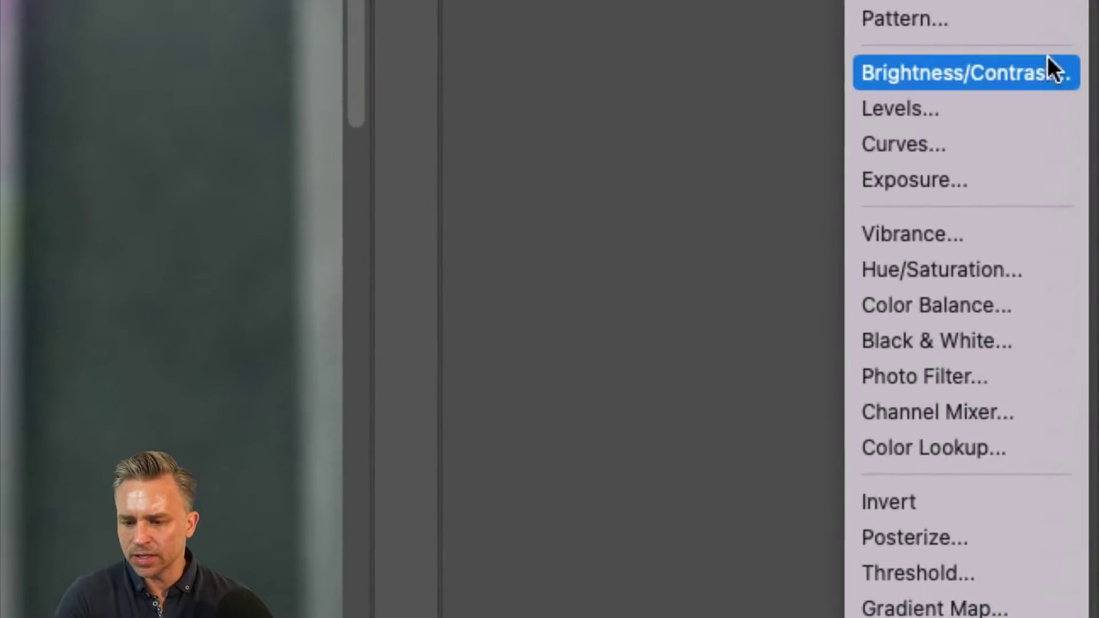
{"action": "left_click", "coordinate": [1037, 137]}
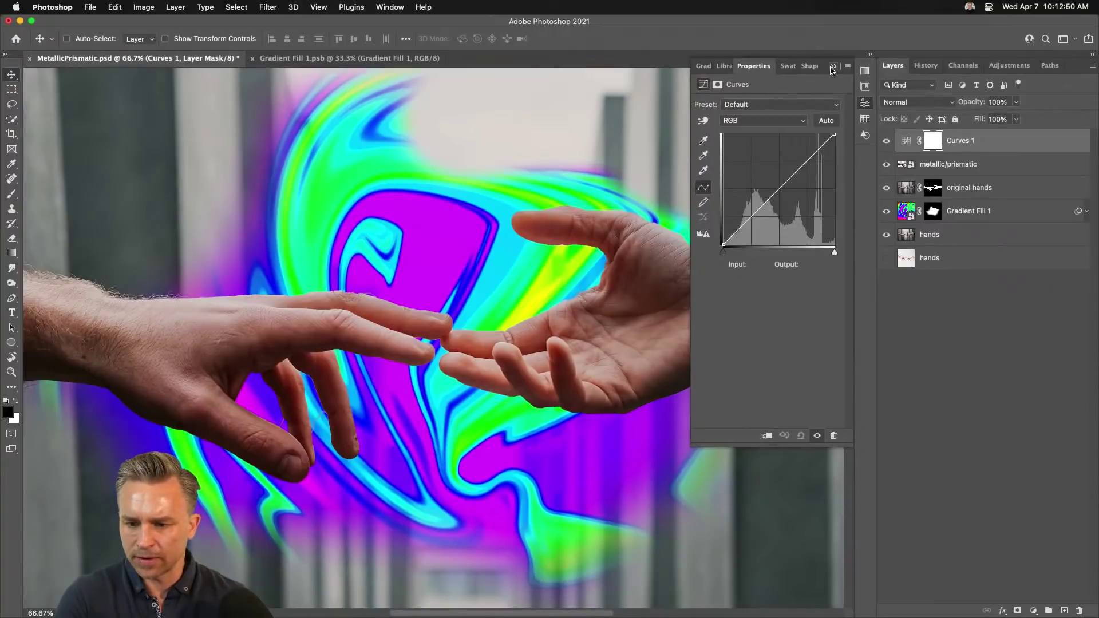
{"action": "left_click", "coordinate": [868, 57]}
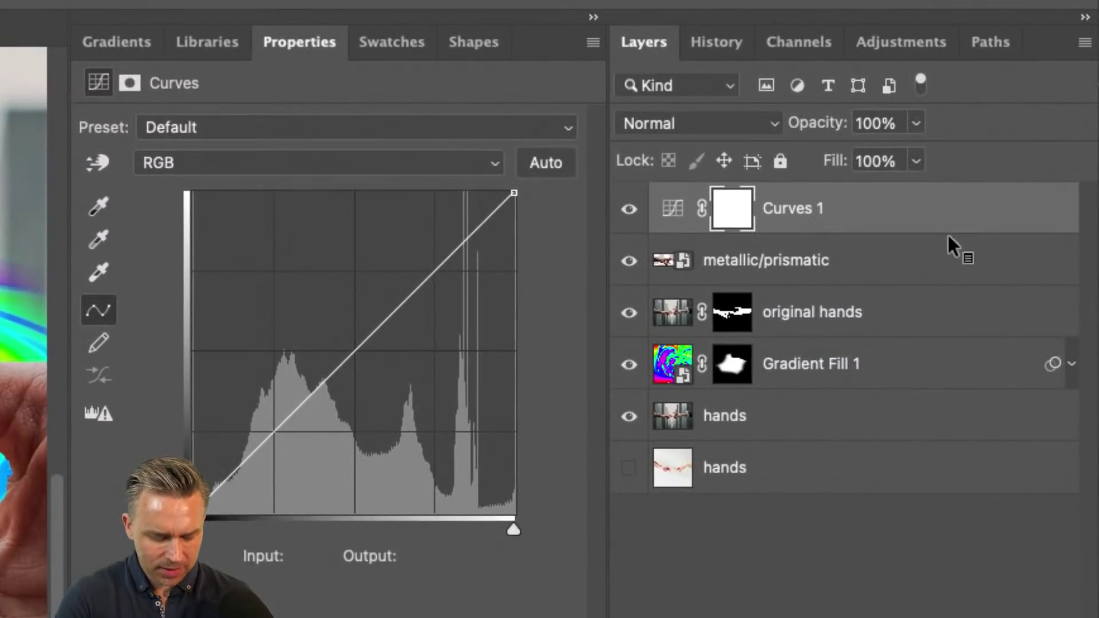
{"action": "left_click", "coordinate": [905, 230], "text": "alt"}
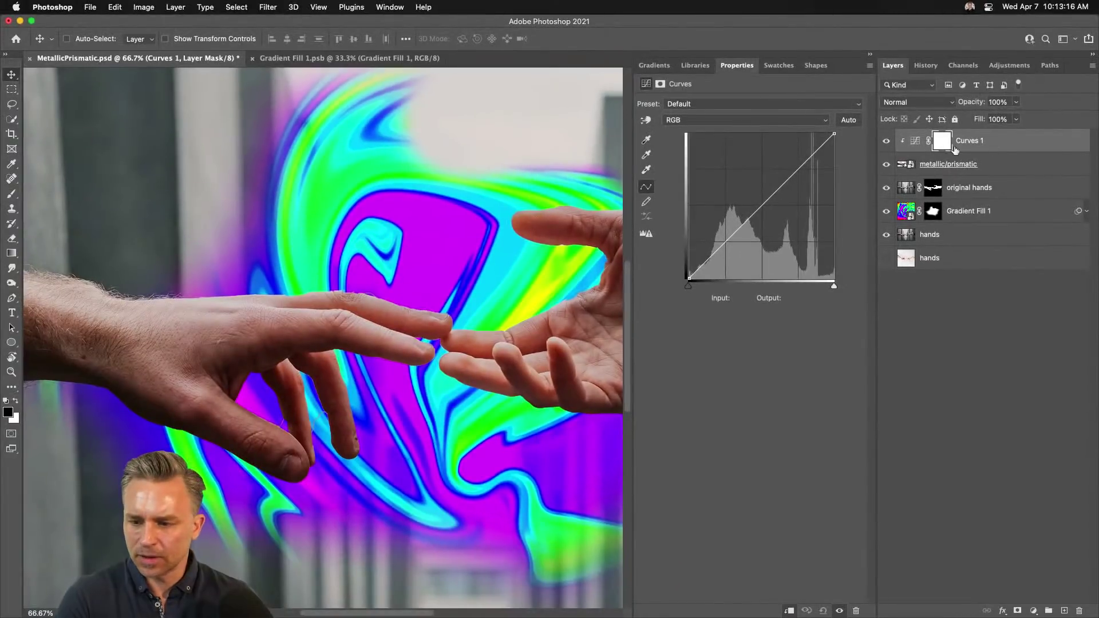
{"action": "left_click", "coordinate": [985, 141]}
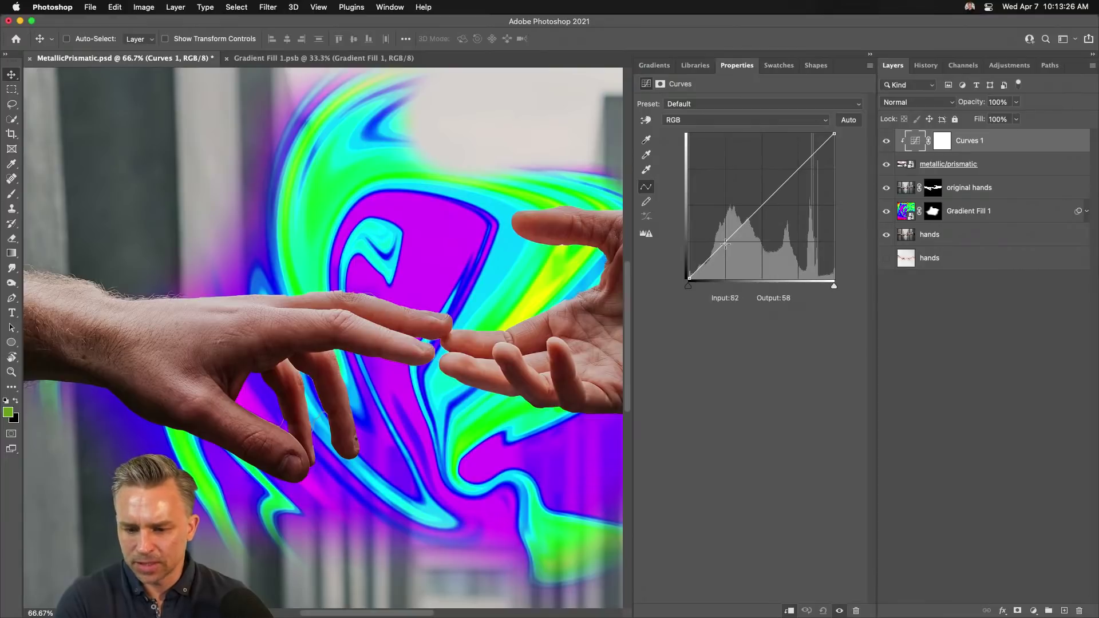
- Hide Gradient Fill 1 and shape the RGB curve into two peaks and two dips, with dips at input 86/output 68 and input 214/output 75
{"action": "scroll", "coordinate": [518, 235], "scroll_direction": "right", "scroll_amount": 5}
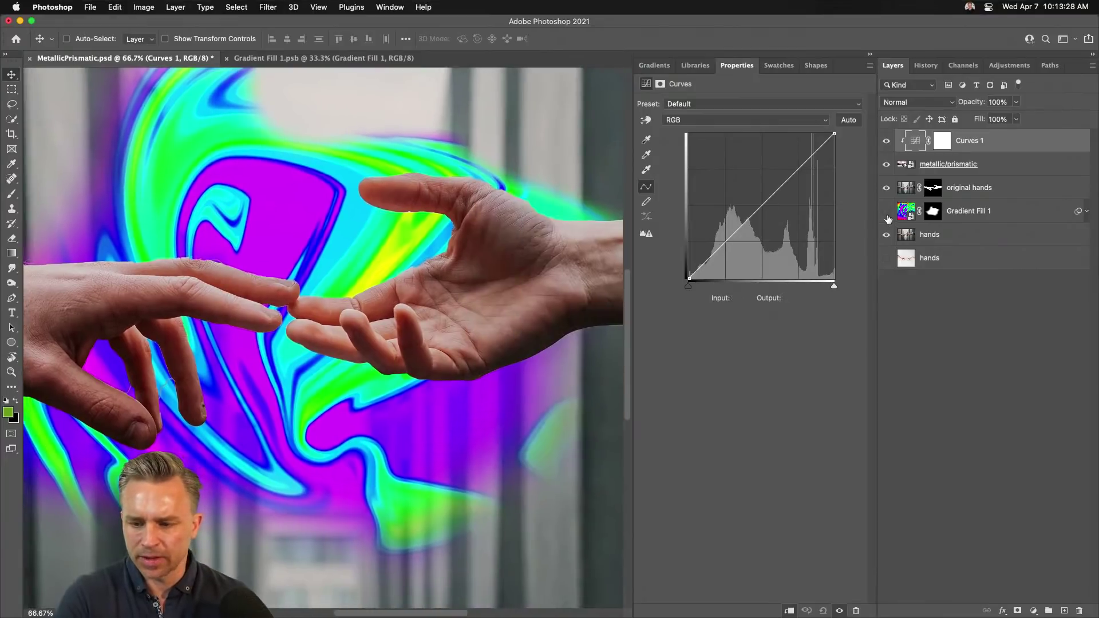
{"action": "left_click", "coordinate": [886, 213]}
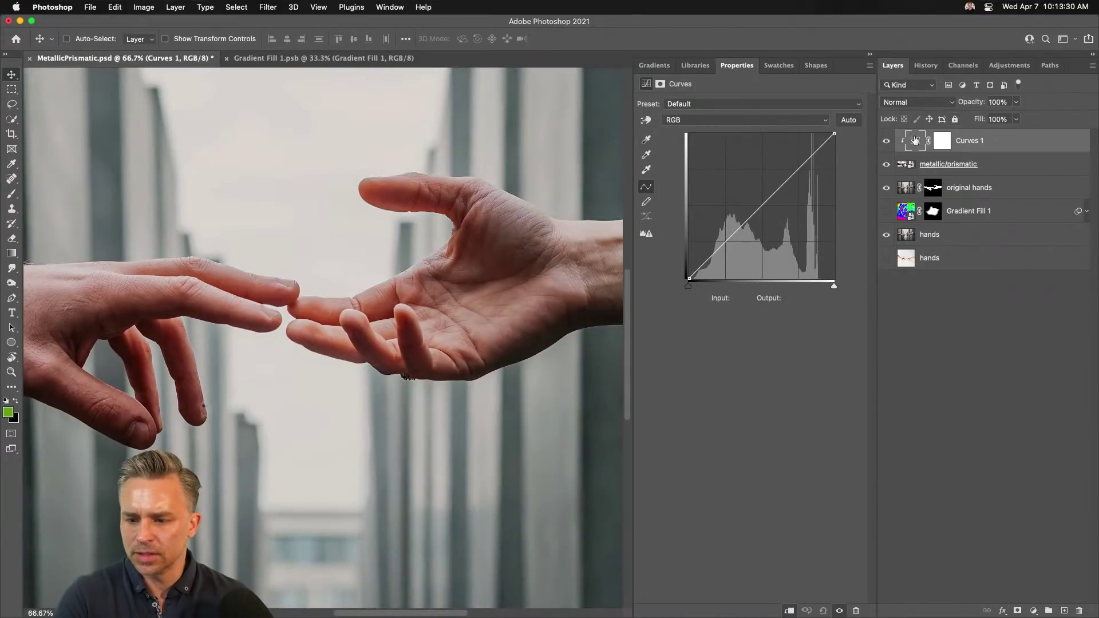
{"action": "left_click_drag", "start_coordinate": [717, 249], "coordinate": [765, 173]}
{"action": "left_click_drag", "start_coordinate": [789, 138], "coordinate": [811, 236]}
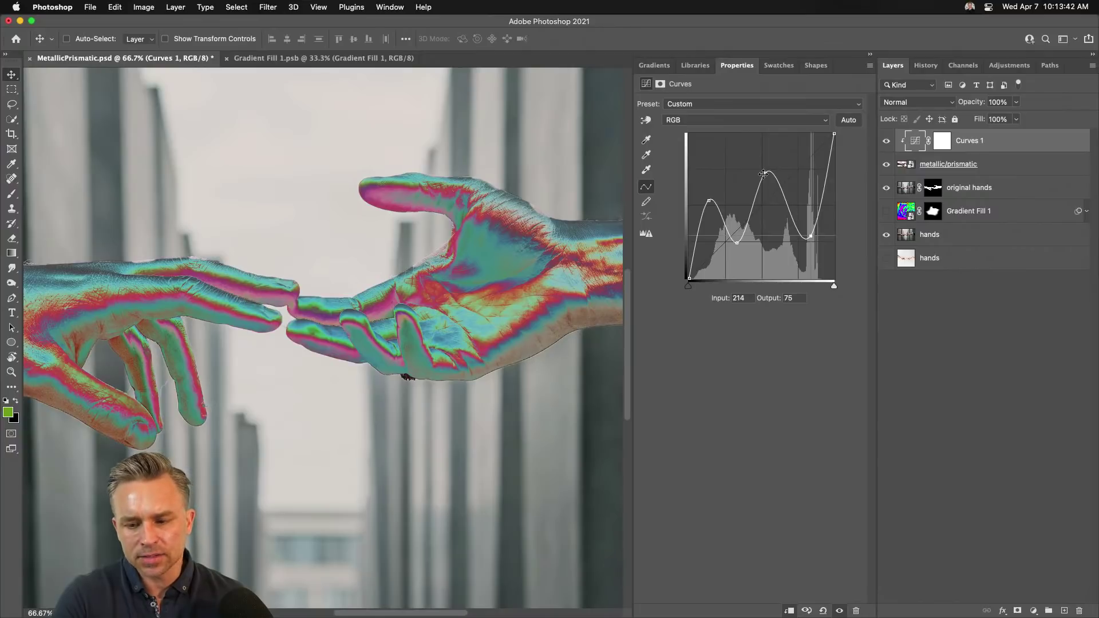
{"action": "left_click_drag", "start_coordinate": [763, 174], "coordinate": [767, 147]}
{"action": "mouse_move", "coordinate": [738, 244]}
{"action": "left_mouse_down"}
{"action": "mouse_move", "coordinate": [748, 254]}
{"action": "mouse_move", "coordinate": [736, 239]}
{"action": "left_mouse_up"}
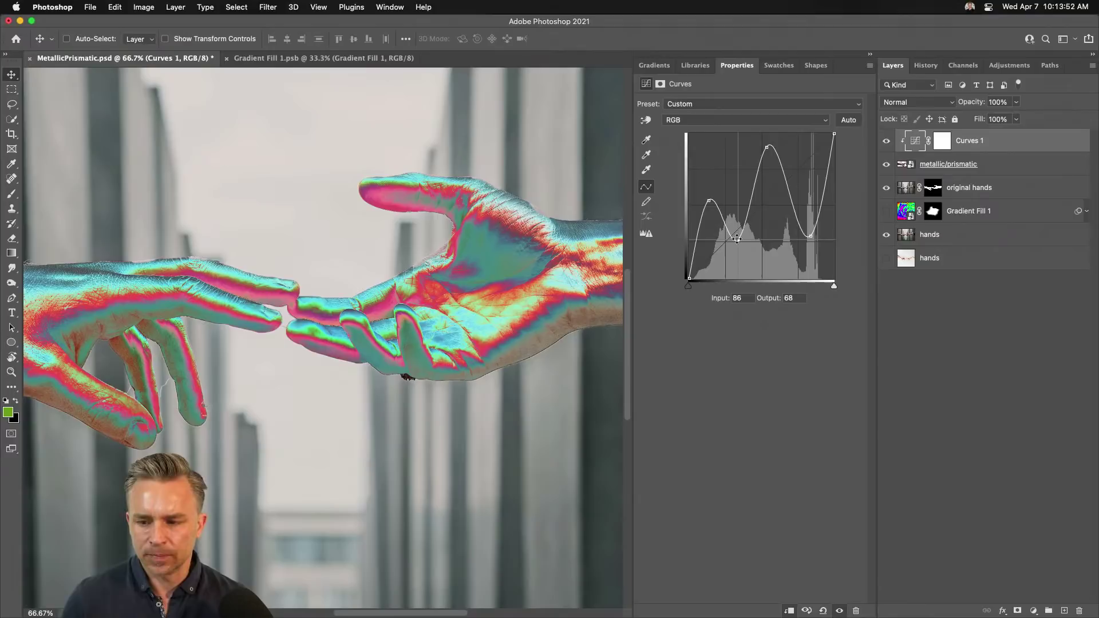
- Target the layer mask of Curves 1 and collapse the expanded properties to enlarge the canvas area
{"action": "left_click", "coordinate": [1023, 171]}
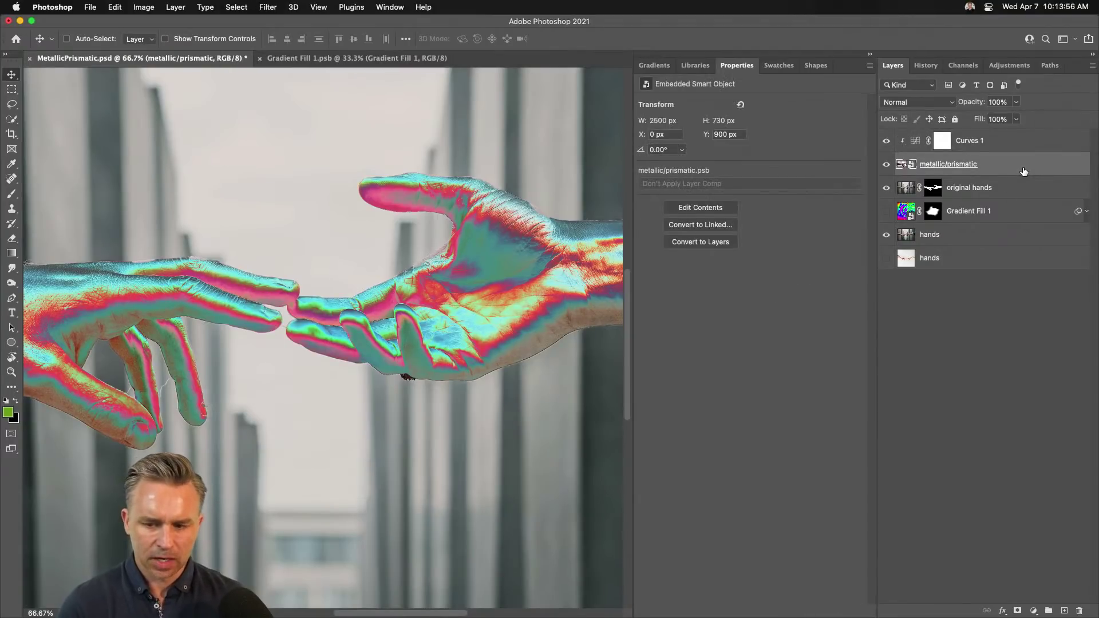
{"action": "left_click", "coordinate": [936, 143]}
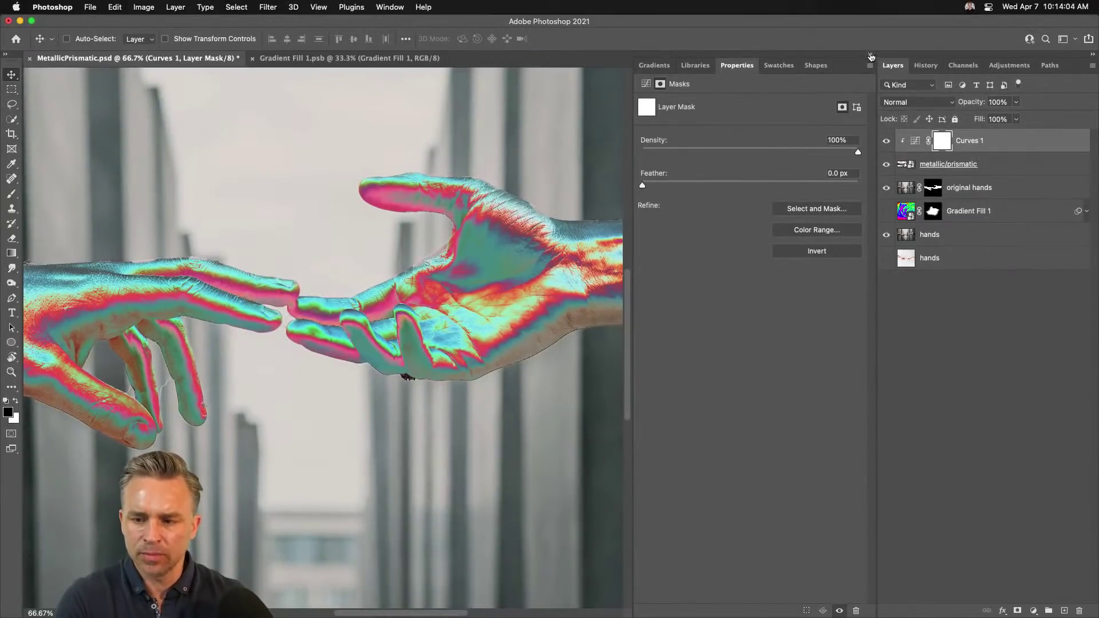
{"action": "left_click", "coordinate": [870, 55]}
{"action": "left_click_drag", "start_coordinate": [216, 205], "coordinate": [370, 238]}
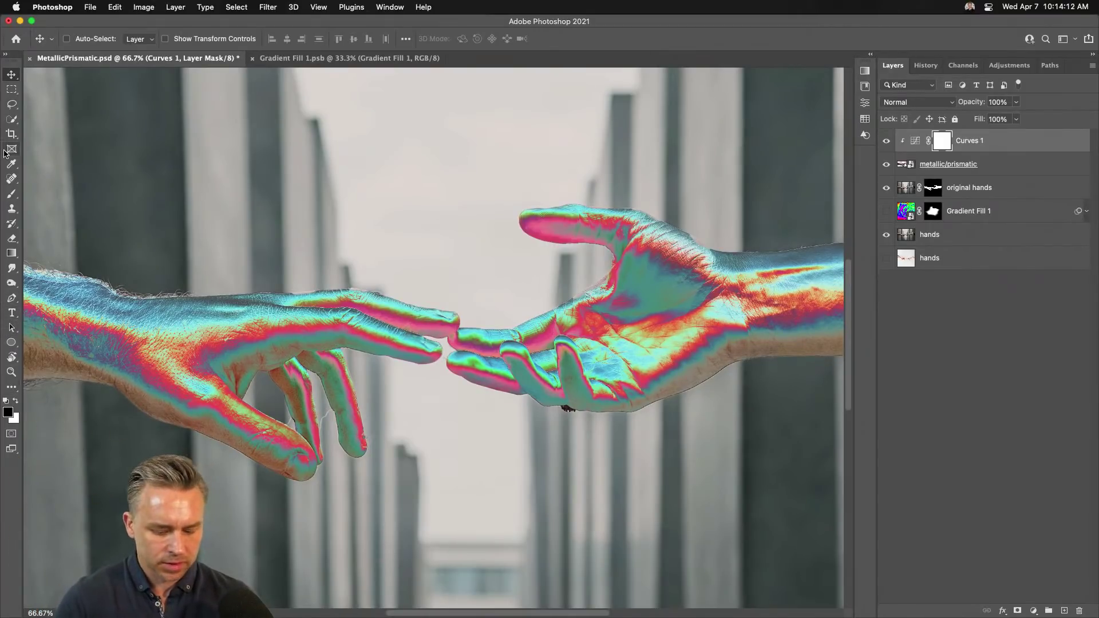
- Paint black on the Curves 1 mask over the left forearm with a 300 px brush to hide the metallic effect there
{"action": "key", "text": "b"}
{"action": "left_click_drag", "start_coordinate": [209, 299], "coordinate": [446, 312]}
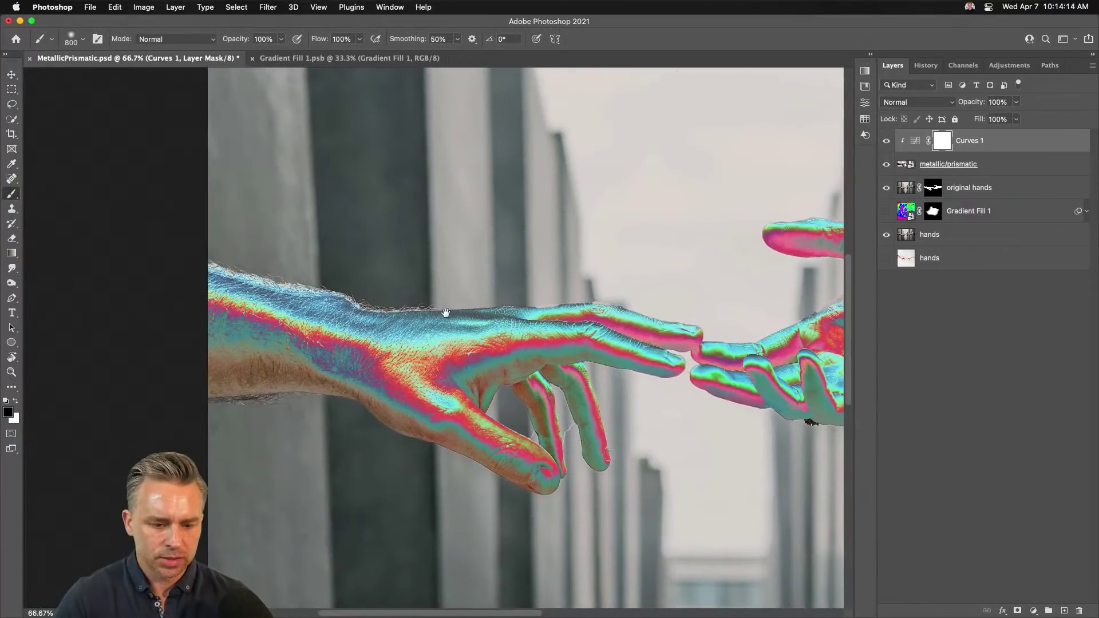
{"action": "key", "text": "bracketleft"}
{"action": "key", "text": "bracketleft"}
{"action": "key", "text": "bracketleft"}
{"action": "key", "text": "bracketleft"}
{"action": "key", "text": "bracketleft"}
{"action": "key", "text": "bracketleft"}
{"action": "key", "text": "bracketleft"}
{"action": "key", "text": "bracketleft"}
{"action": "key", "text": "bracketleft"}
{"action": "key", "text": "bracketleft"}
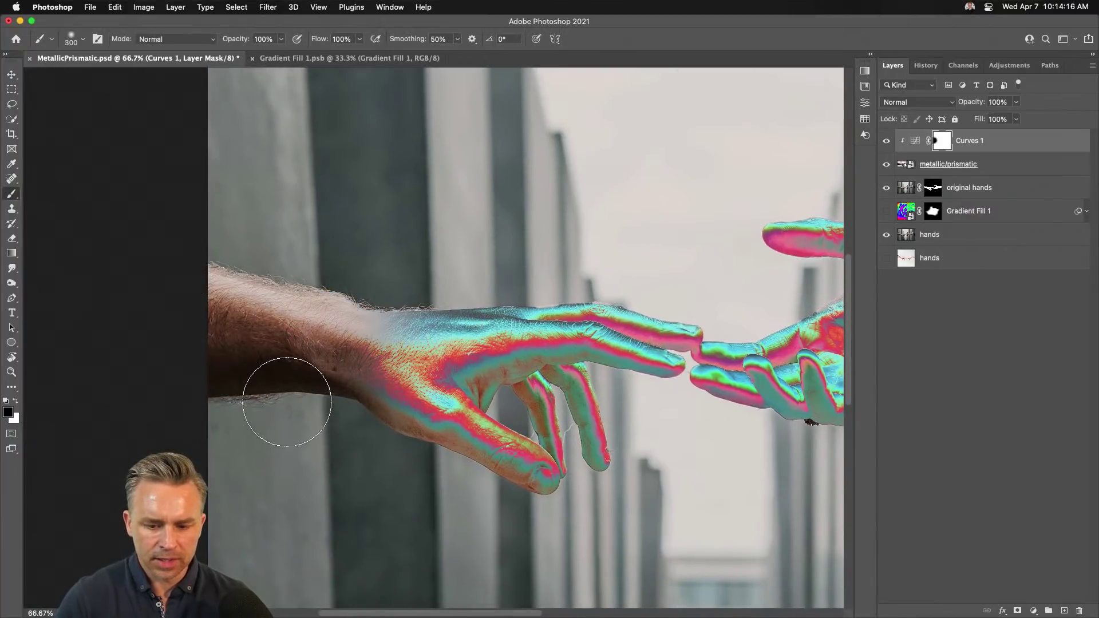
- Paint black on the Curves 1 mask along the left hand's lower edge with a 125 to 150 px brush
{"action": "mouse_move", "coordinate": [371, 415]}
{"action": "left_mouse_down"}
{"action": "mouse_move", "coordinate": [420, 451]}
{"action": "mouse_move", "coordinate": [475, 467]}
{"action": "left_mouse_up"}
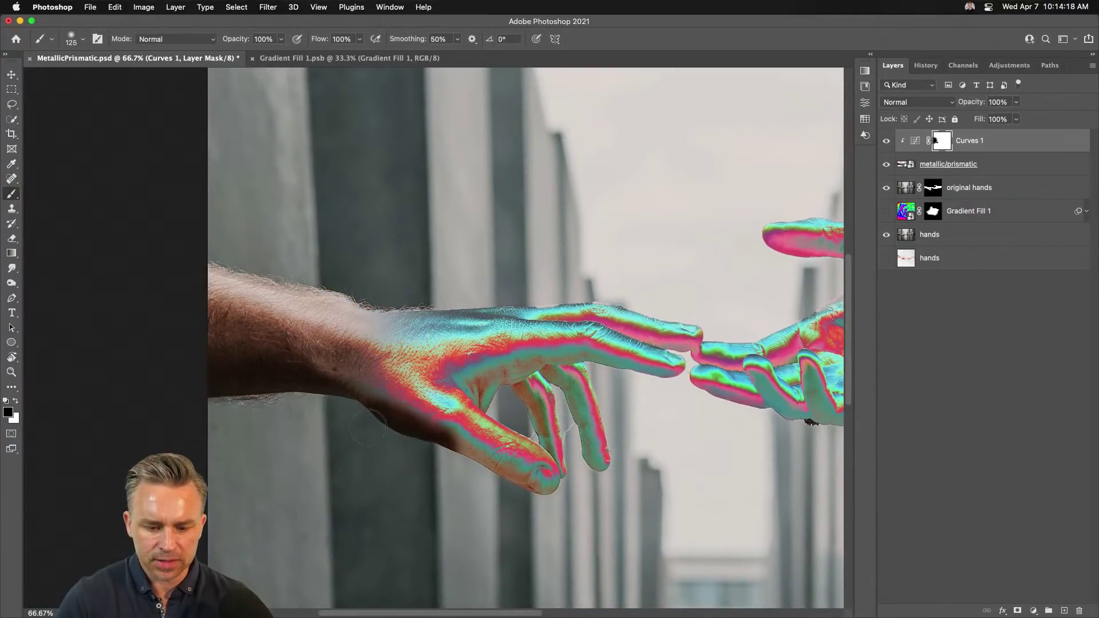
{"action": "key", "text": "bracketright"}
{"action": "left_click_drag", "start_coordinate": [399, 428], "coordinate": [483, 481]}
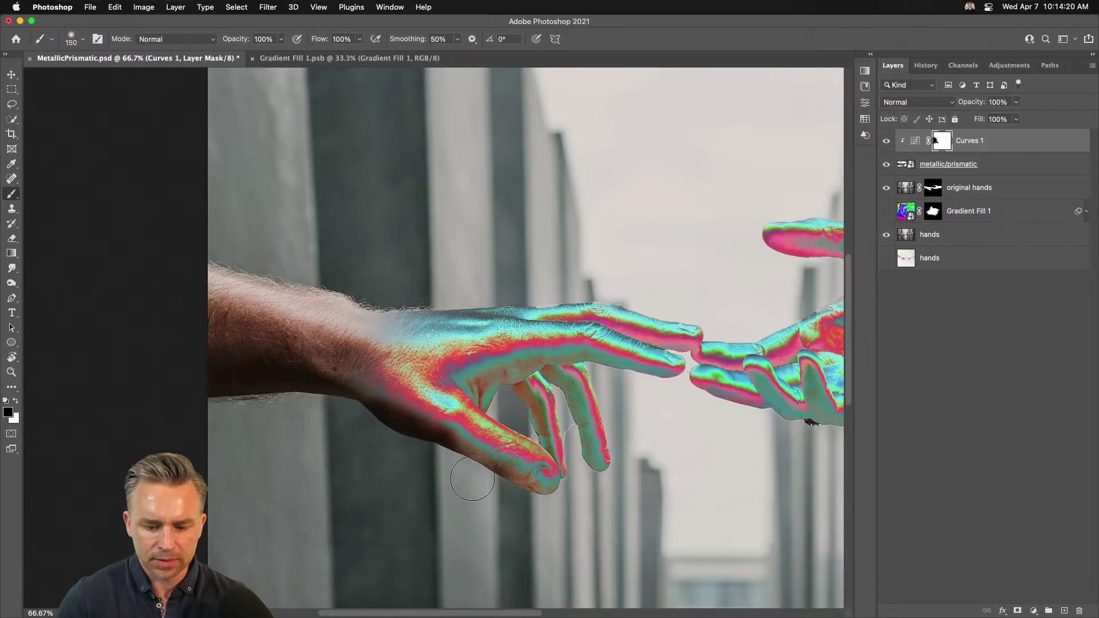
- Set the brush flow to 19% and softly mask the underside of the left thumb with a 200 px brush
{"action": "left_click_drag", "start_coordinate": [314, 47], "coordinate": [298, 41]}
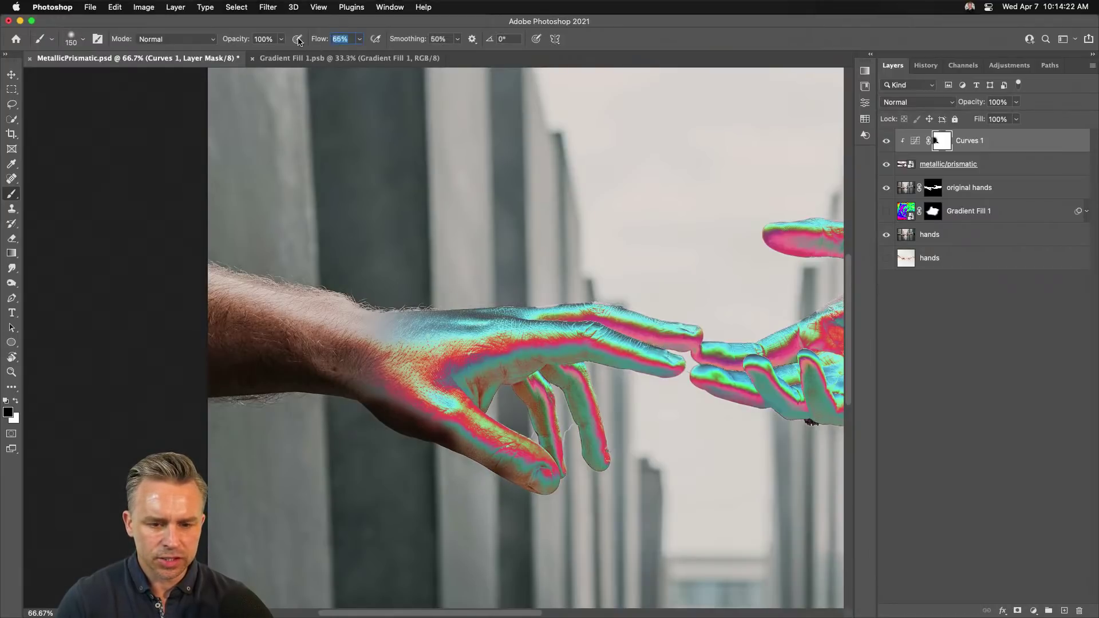
{"action": "type", "text": "19"}
{"action": "key", "text": "Return"}
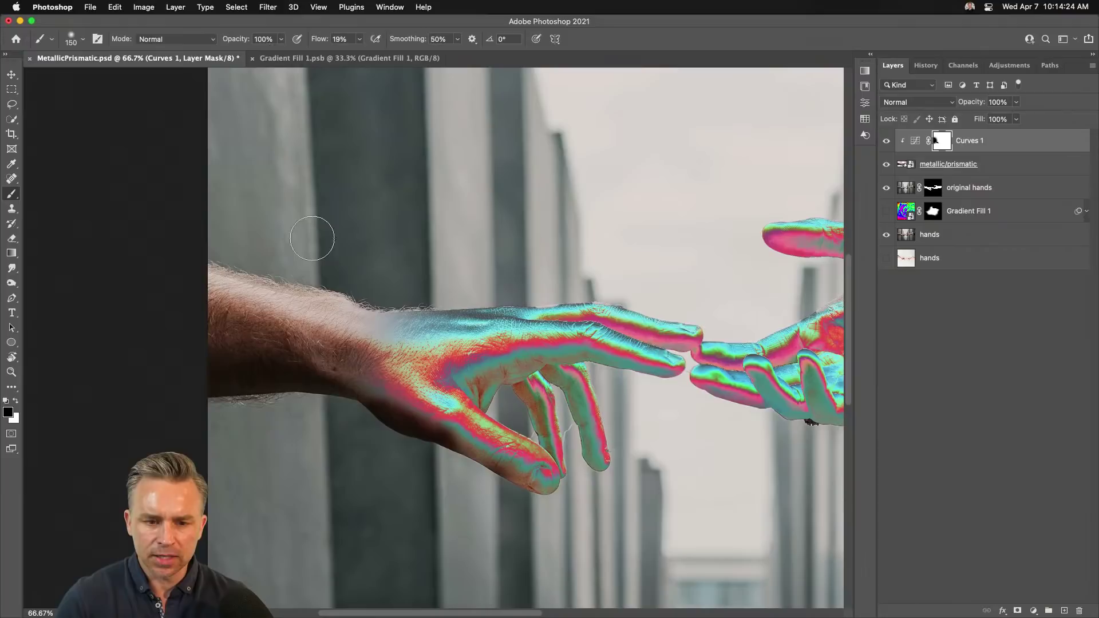
{"action": "key", "text": "bracketright"}
{"action": "key", "text": "bracketright"}
{"action": "left_click_drag", "start_coordinate": [444, 457], "coordinate": [564, 515]}
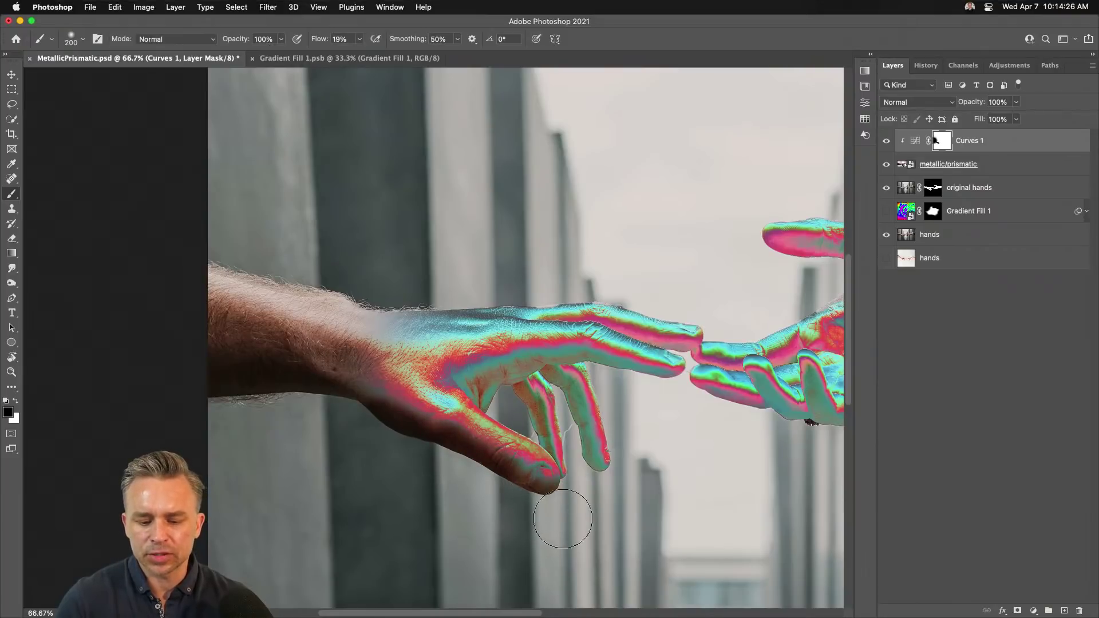
- Soften the metallic effect's transition across the left hand and wrist with low-flow black strokes on the mask, enlarging the brush to 250 px
{"action": "key", "text": "bracketleft"}
{"action": "left_click_drag", "start_coordinate": [508, 388], "coordinate": [479, 393]}
{"action": "key", "text": "bracketright"}
{"action": "key", "text": "bracketright"}
{"action": "mouse_move", "coordinate": [375, 383]}
{"action": "left_mouse_down"}
{"action": "mouse_move", "coordinate": [341, 292]}
{"action": "mouse_move", "coordinate": [360, 314]}
{"action": "mouse_move", "coordinate": [415, 312]}
{"action": "left_mouse_up"}
- Fade the metallic effect along the upper and lower edges of the right forearm with black 250 px strokes on the Curves 1 mask
{"action": "key", "text": "space"}
{"action": "left_click_drag", "start_coordinate": [453, 210], "coordinate": [190, 220]}
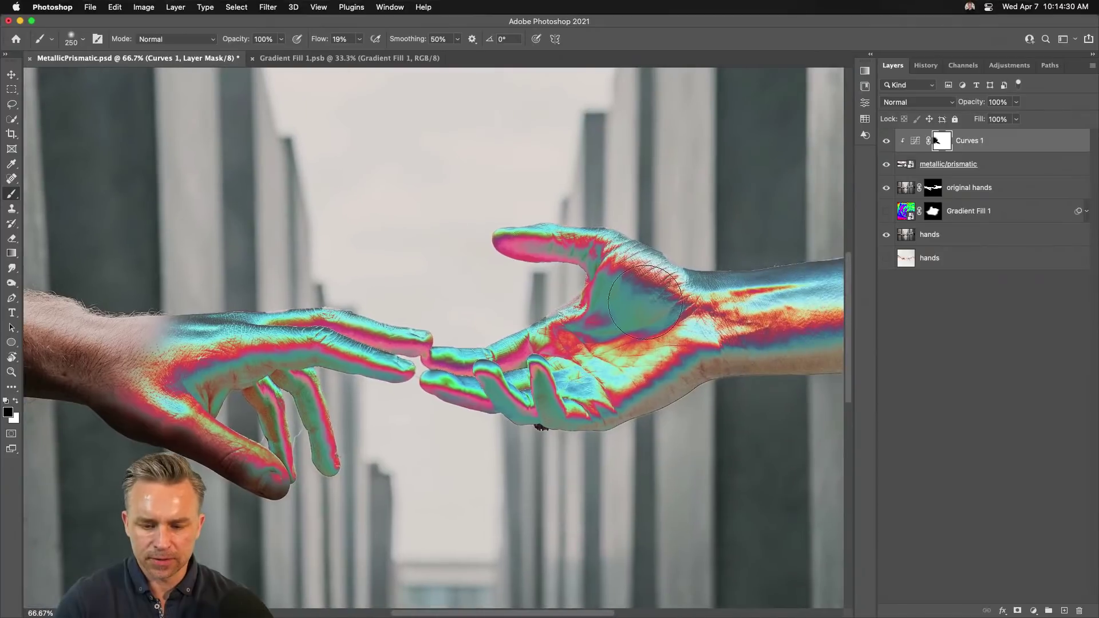
{"action": "left_click_drag", "start_coordinate": [666, 212], "coordinate": [483, 234]}
{"action": "left_click_drag", "start_coordinate": [532, 258], "coordinate": [568, 266]}
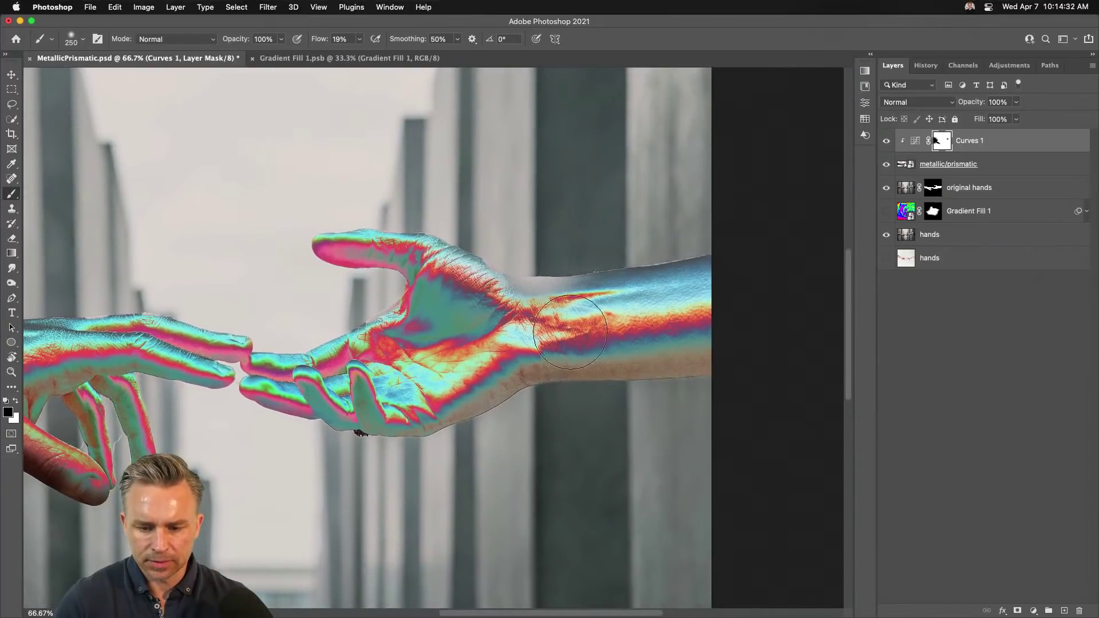
{"action": "mouse_move", "coordinate": [479, 443]}
{"action": "left_mouse_down"}
{"action": "mouse_move", "coordinate": [607, 406]}
{"action": "mouse_move", "coordinate": [776, 400]}
{"action": "mouse_move", "coordinate": [641, 404]}
{"action": "mouse_move", "coordinate": [421, 460]}
{"action": "mouse_move", "coordinate": [660, 367]}
{"action": "mouse_move", "coordinate": [629, 358]}
{"action": "mouse_move", "coordinate": [689, 338]}
{"action": "mouse_move", "coordinate": [687, 282]}
{"action": "left_mouse_up"}
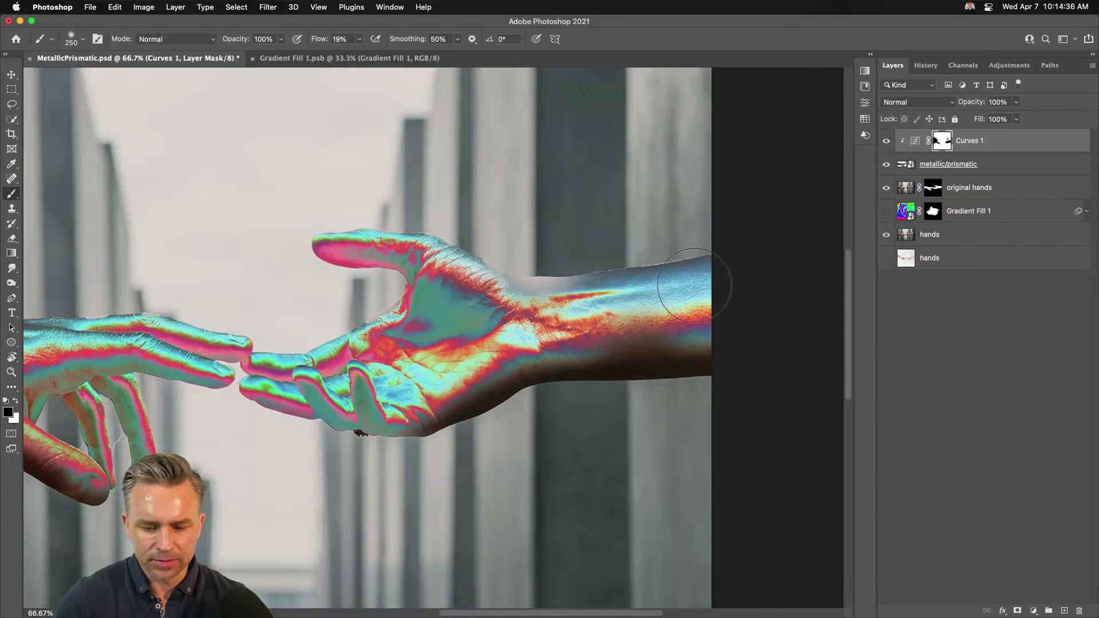
{"action": "left_click_drag", "start_coordinate": [633, 233], "coordinate": [702, 251]}
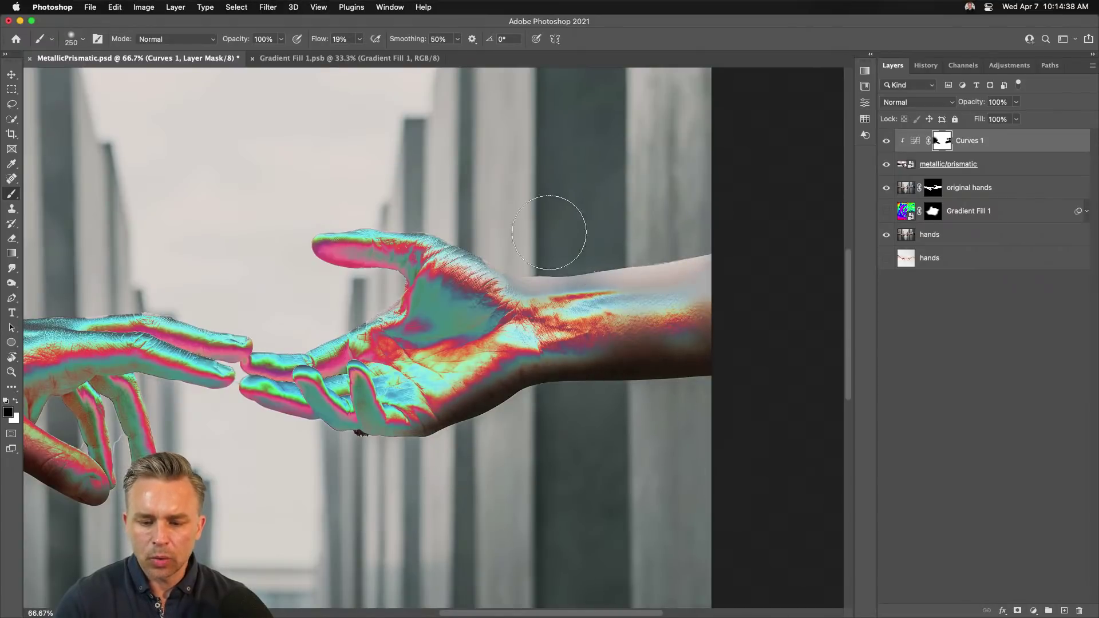
- Toggle the visibility of Curves 1 to compare the hands with and without the metallic effect
{"action": "left_click_drag", "start_coordinate": [319, 208], "coordinate": [481, 208]}
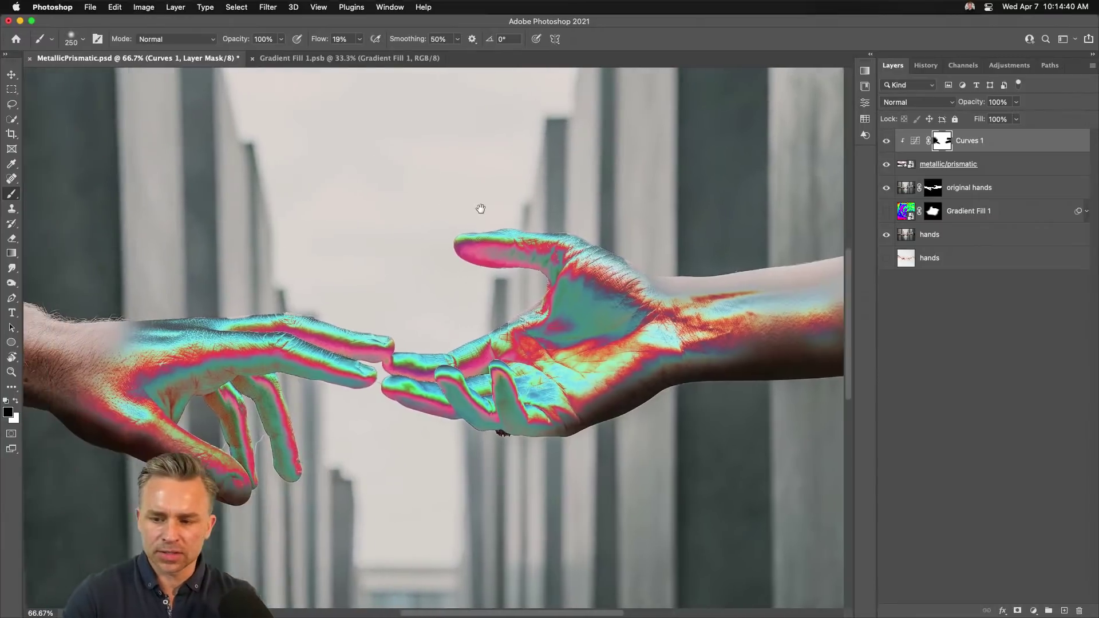
{"action": "left_click", "coordinate": [885, 141]}
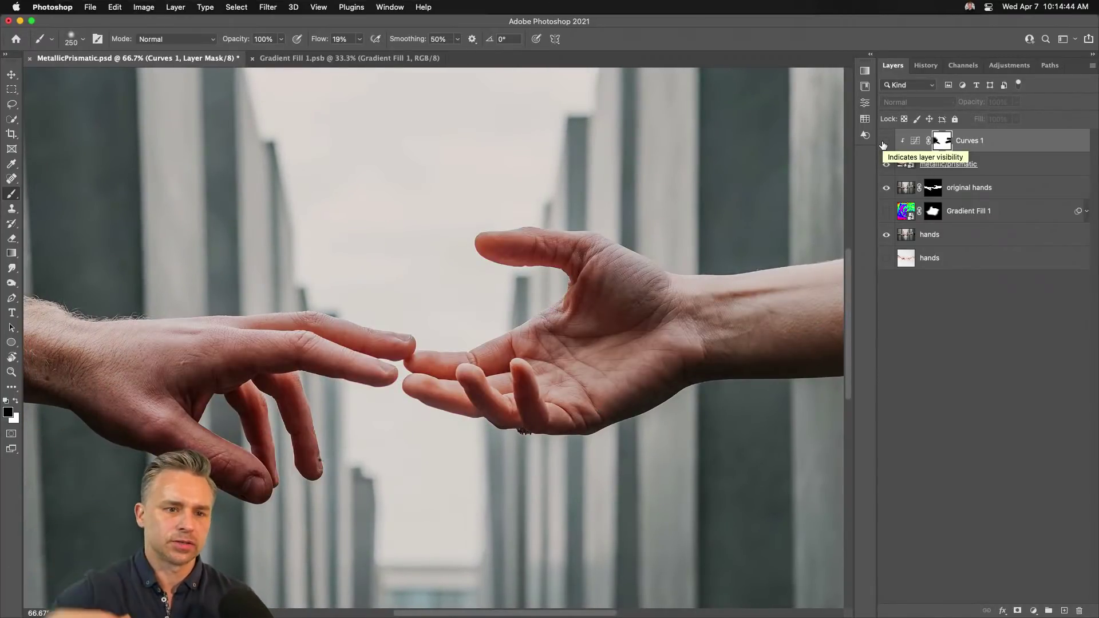
{"action": "left_click", "coordinate": [884, 142]}
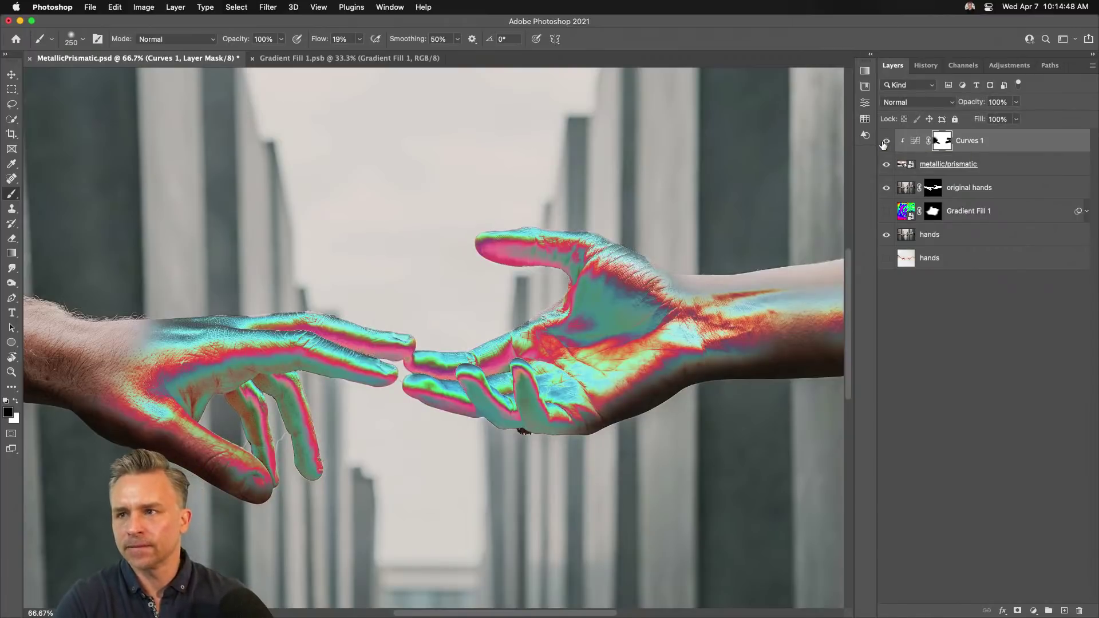
{"action": "left_click", "coordinate": [885, 142]}
{"action": "left_click", "coordinate": [884, 142]}
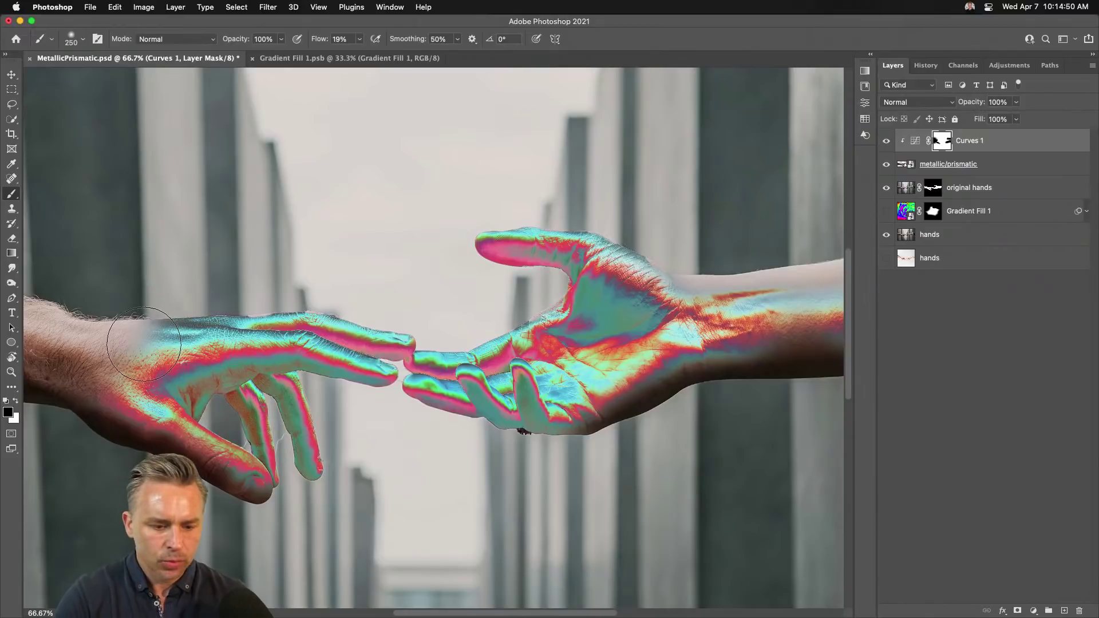
- Mask the effect on the back of the left hand and the right palm with a black brush enlarged to 400 px
{"action": "mouse_move", "coordinate": [144, 344]}
{"action": "left_mouse_down"}
{"action": "mouse_move", "coordinate": [154, 320]}
{"action": "mouse_move", "coordinate": [233, 294]}
{"action": "mouse_move", "coordinate": [246, 366]}
{"action": "mouse_move", "coordinate": [227, 431]}
{"action": "left_mouse_up"}
{"action": "key", "text": "bracketright"}
{"action": "key", "text": "bracketright"}
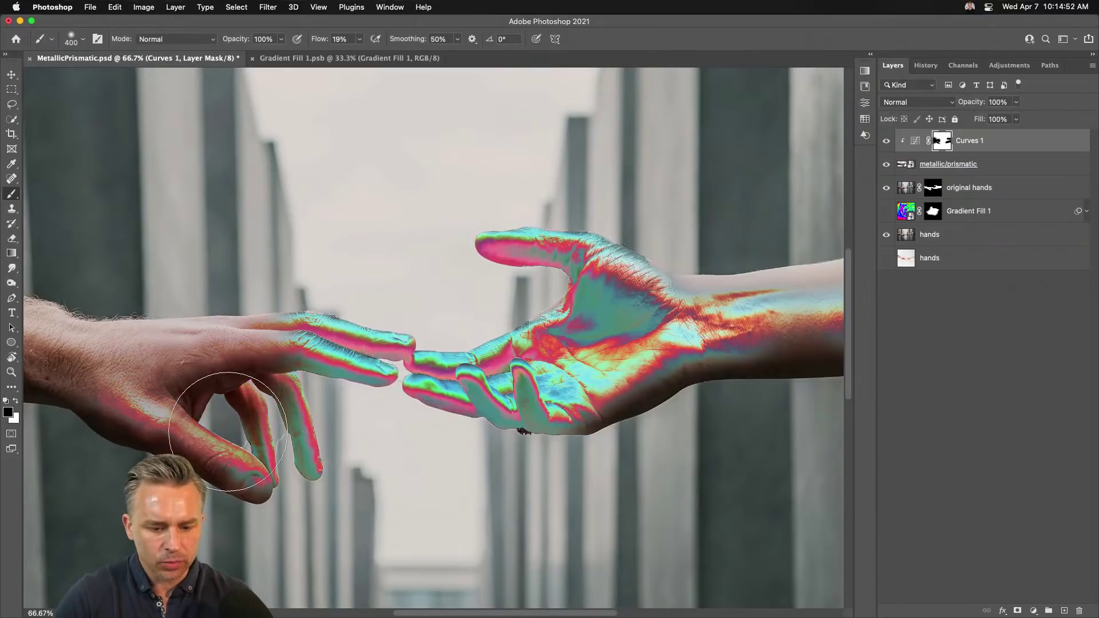
{"action": "mouse_move", "coordinate": [503, 226]}
{"action": "left_mouse_down"}
{"action": "mouse_move", "coordinate": [673, 388]}
{"action": "mouse_move", "coordinate": [465, 461]}
{"action": "left_mouse_up"}
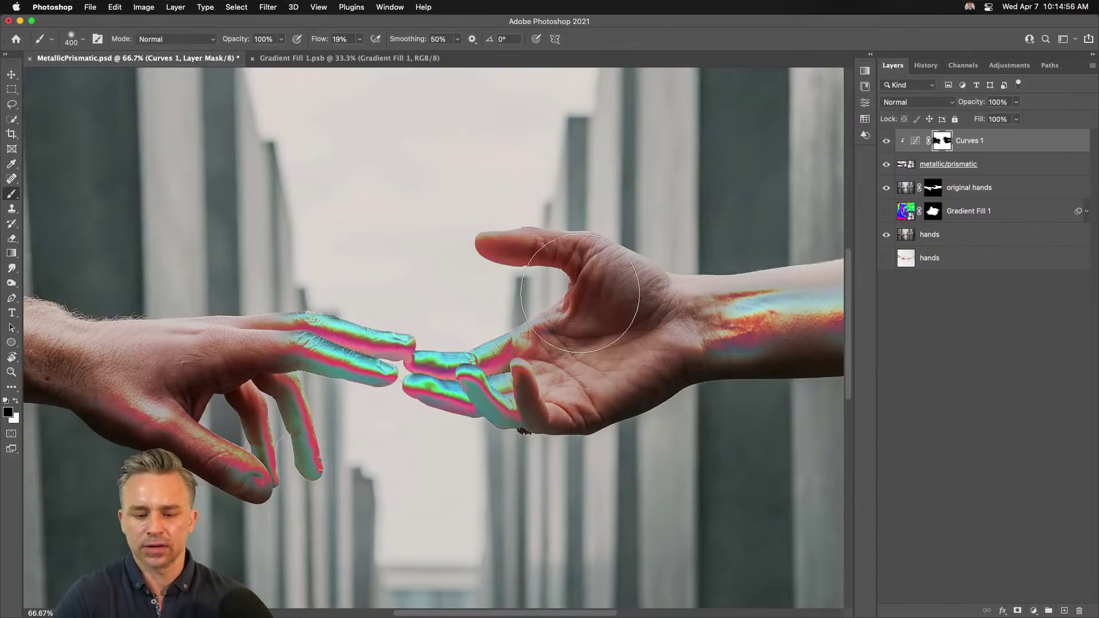
- Show Gradient Fill 1 and place a duplicate of the Curves 1 adjustment directly above it, clipped to it
{"action": "left_click", "coordinate": [886, 211]}
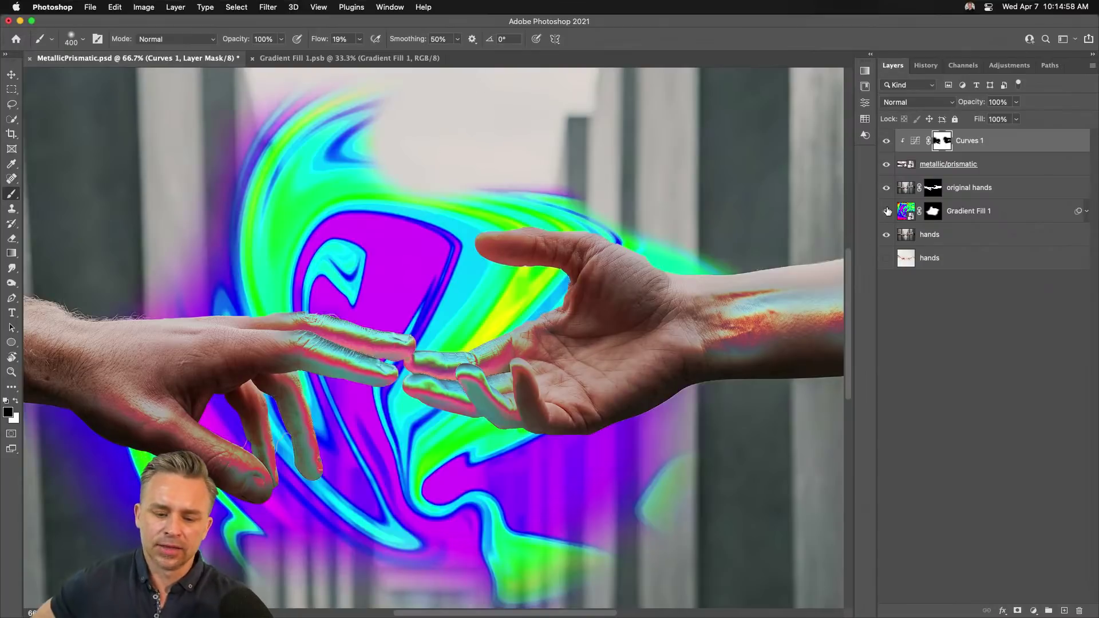
{"action": "left_click", "coordinate": [948, 211]}
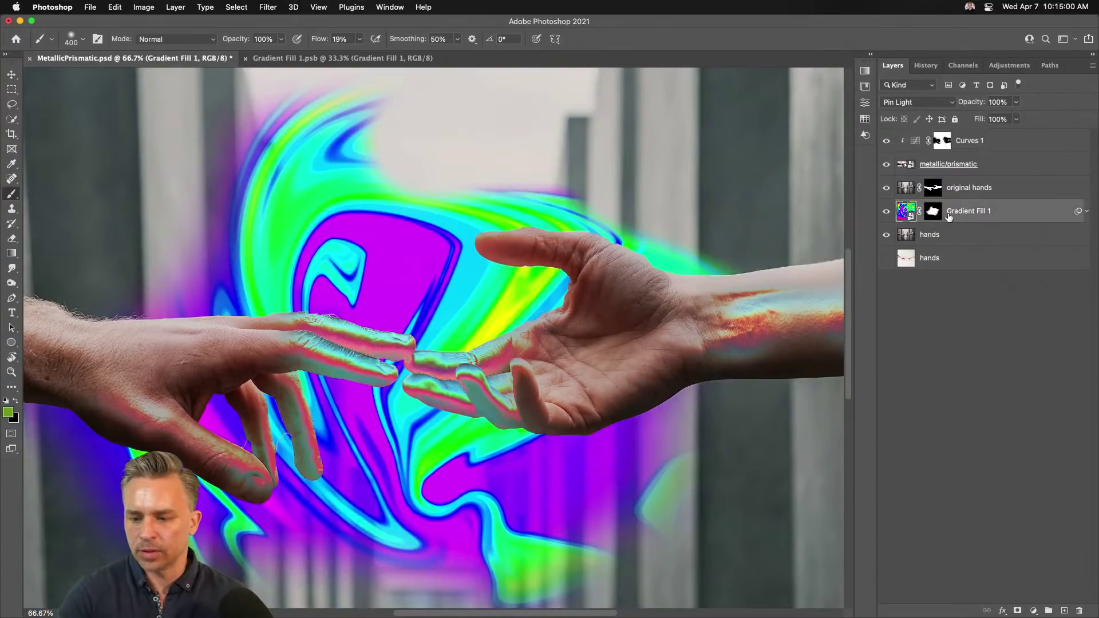
{"action": "left_click", "coordinate": [1001, 150]}
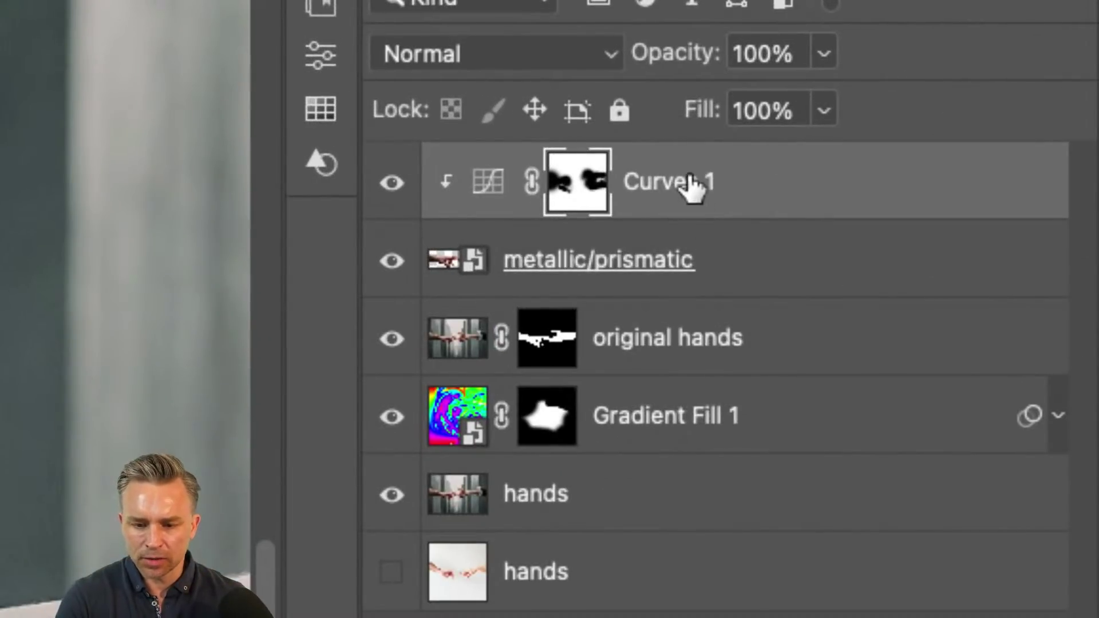
{"action": "left_click", "coordinate": [647, 428]}
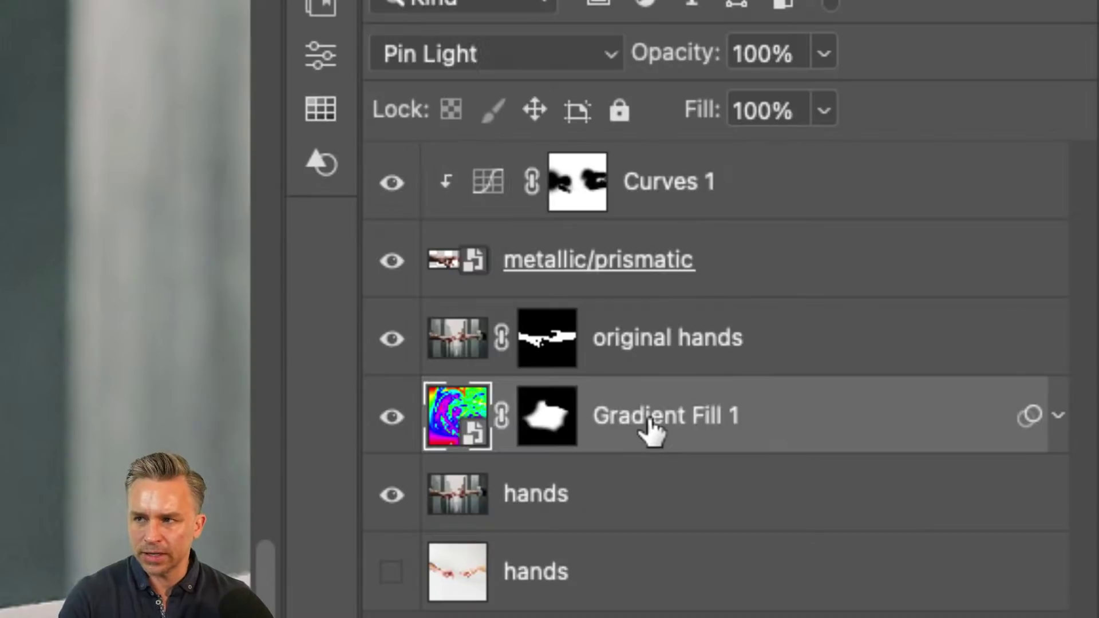
{"action": "left_click", "coordinate": [737, 211]}
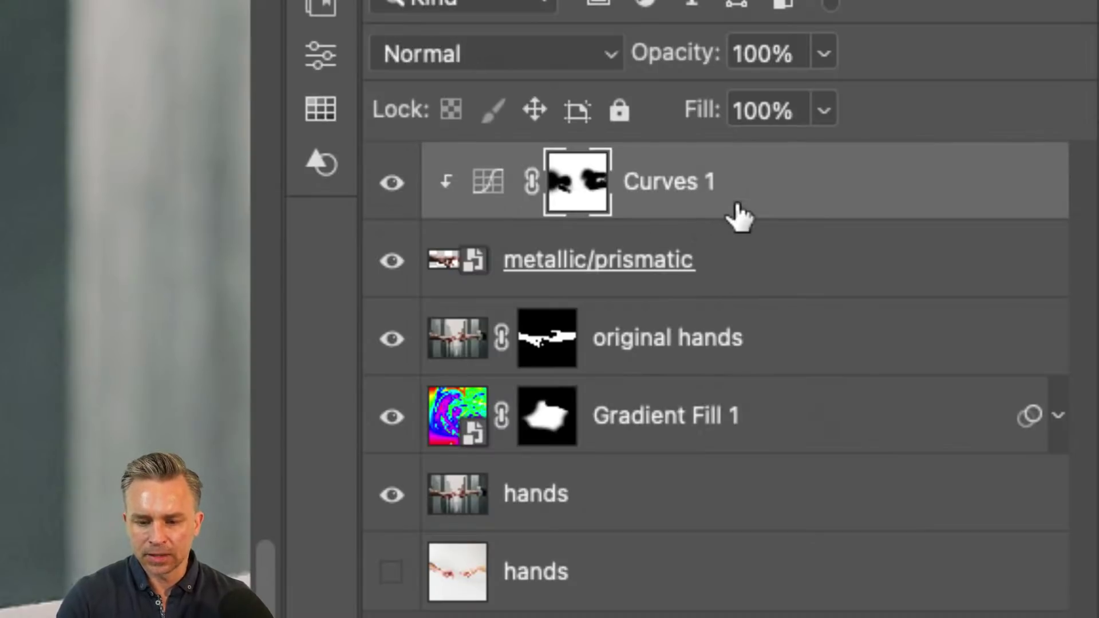
{"action": "key", "text": "super+j"}
{"action": "left_click_drag", "start_coordinate": [736, 198], "coordinate": [759, 440]}
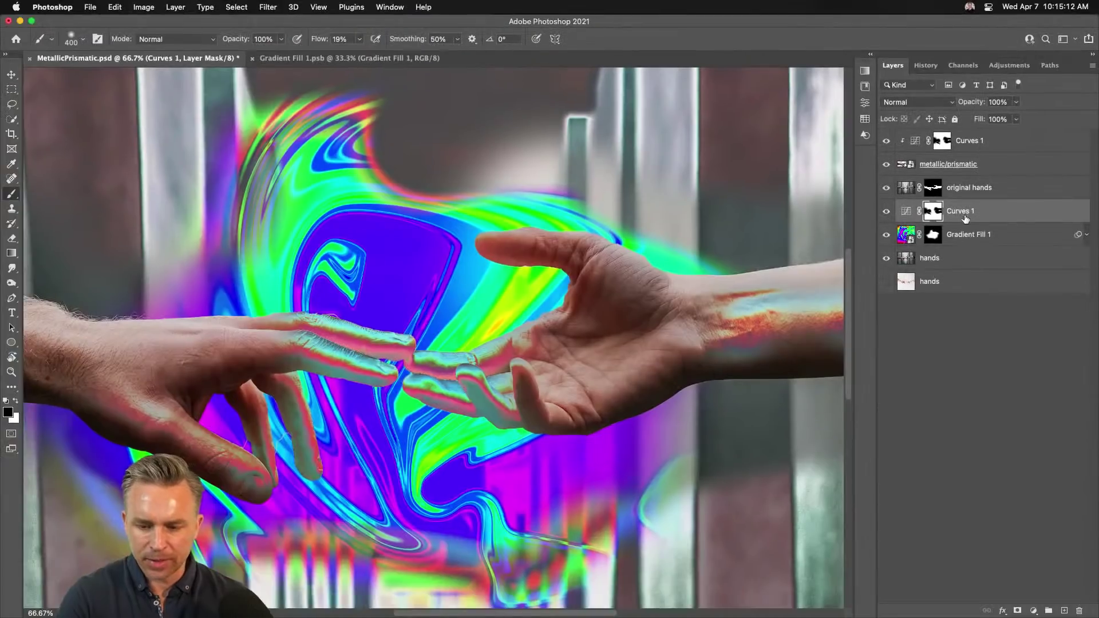
{"action": "left_click", "coordinate": [965, 221], "text": "alt"}
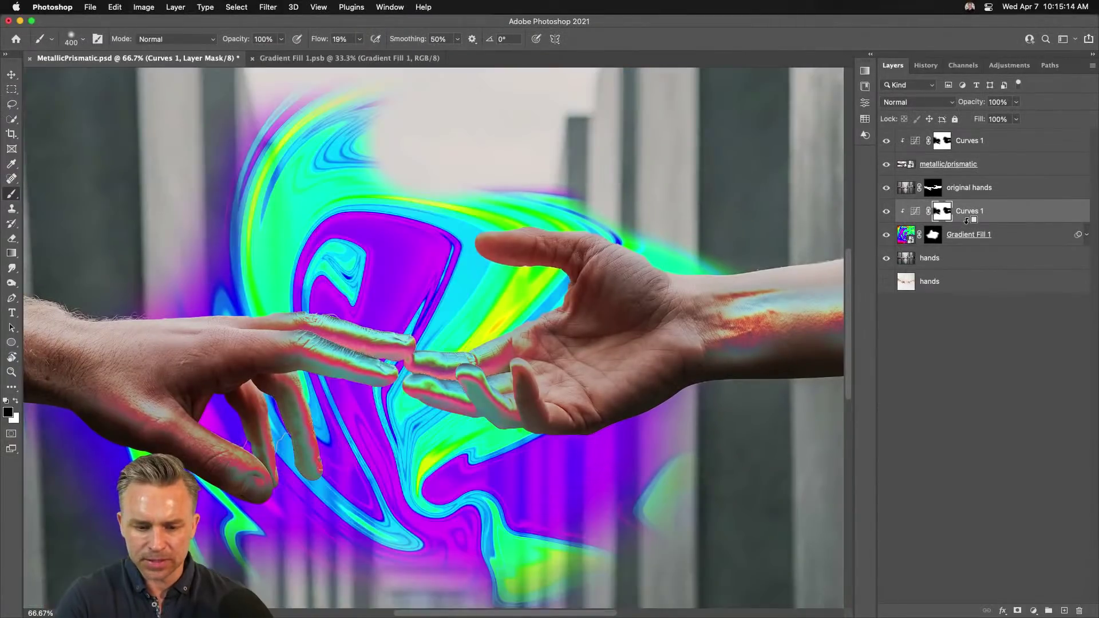
- Toggle the clipped Curves adjustment above Gradient Fill 1 to compare the gradient with and without it
{"action": "left_click", "coordinate": [887, 214]}
{"action": "left_click", "coordinate": [887, 214]}
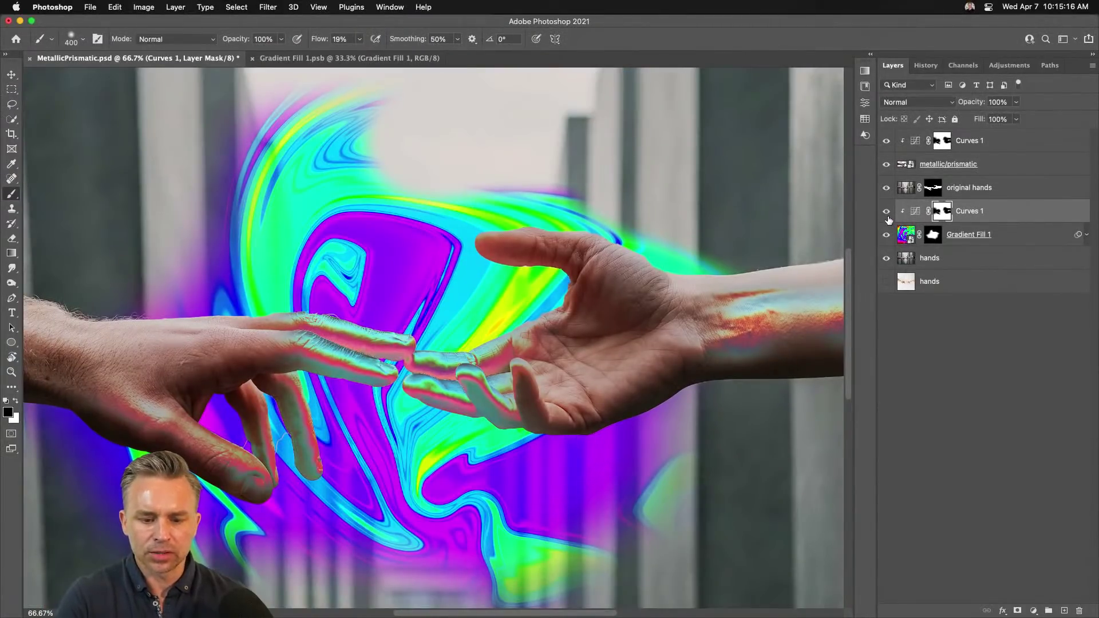
{"action": "left_click", "coordinate": [887, 217]}
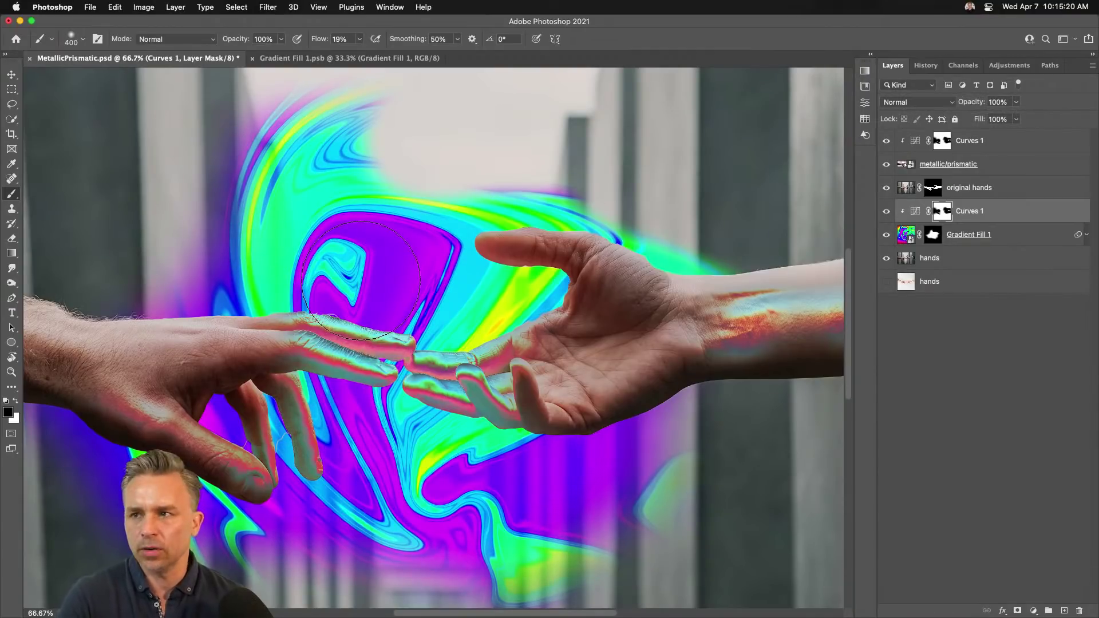
{"action": "key", "text": "g"}
{"action": "left_click", "coordinate": [885, 215]}
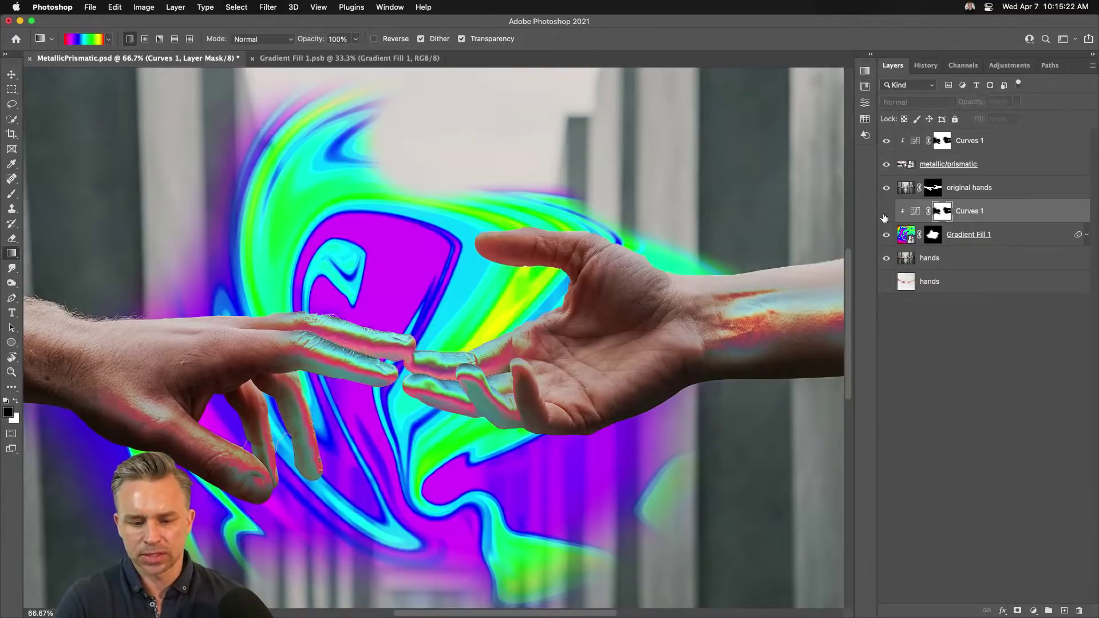
{"action": "left_click", "coordinate": [885, 216]}
{"action": "left_click", "coordinate": [885, 216]}
{"action": "left_click", "coordinate": [885, 216]}
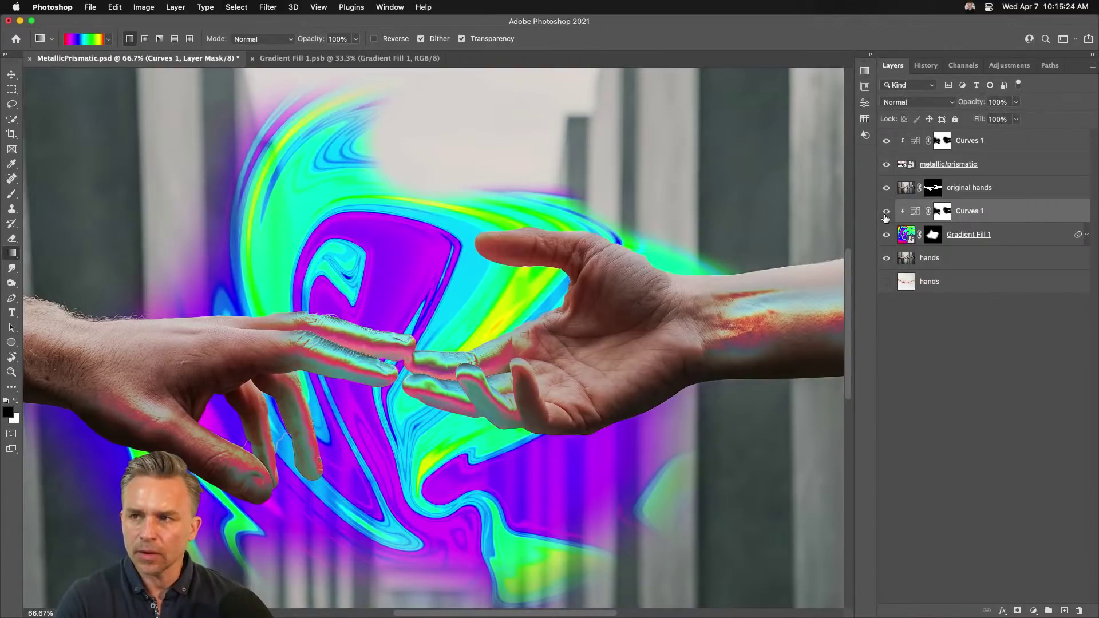
{"action": "left_click", "coordinate": [885, 216]}
{"action": "left_click", "coordinate": [885, 217]}
- Paint white on the mask of the Curves adjustment clipped to metallic/prismatic to restore the effect on the right hand's fingers and palm
{"action": "left_click", "coordinate": [908, 238]}
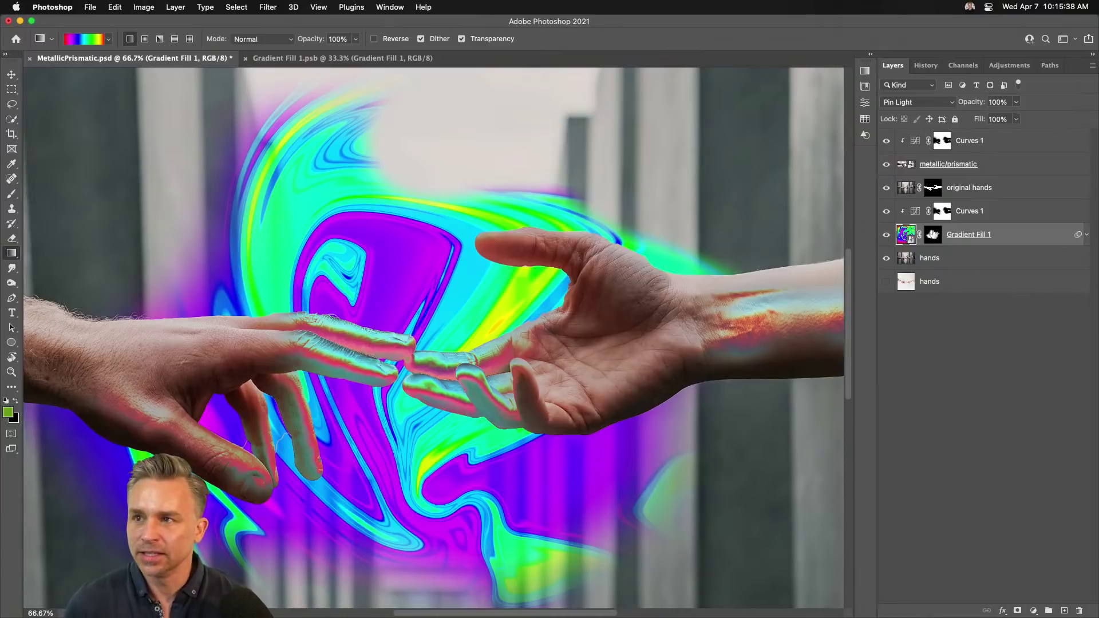
{"action": "left_click", "coordinate": [941, 144]}
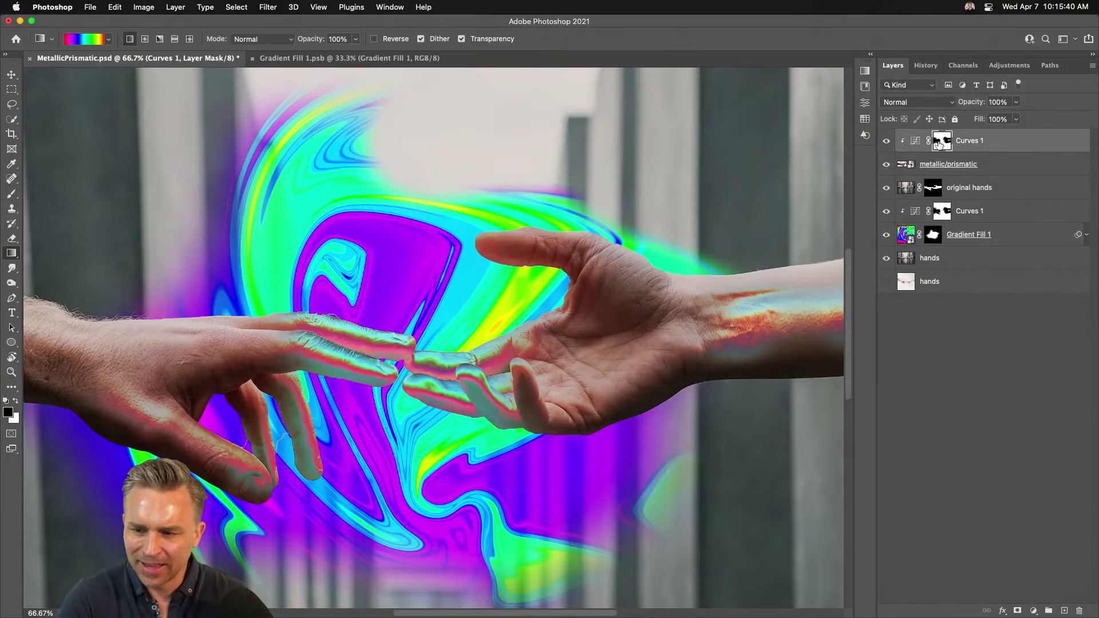
{"action": "key", "text": "b"}
{"action": "key", "text": "x"}
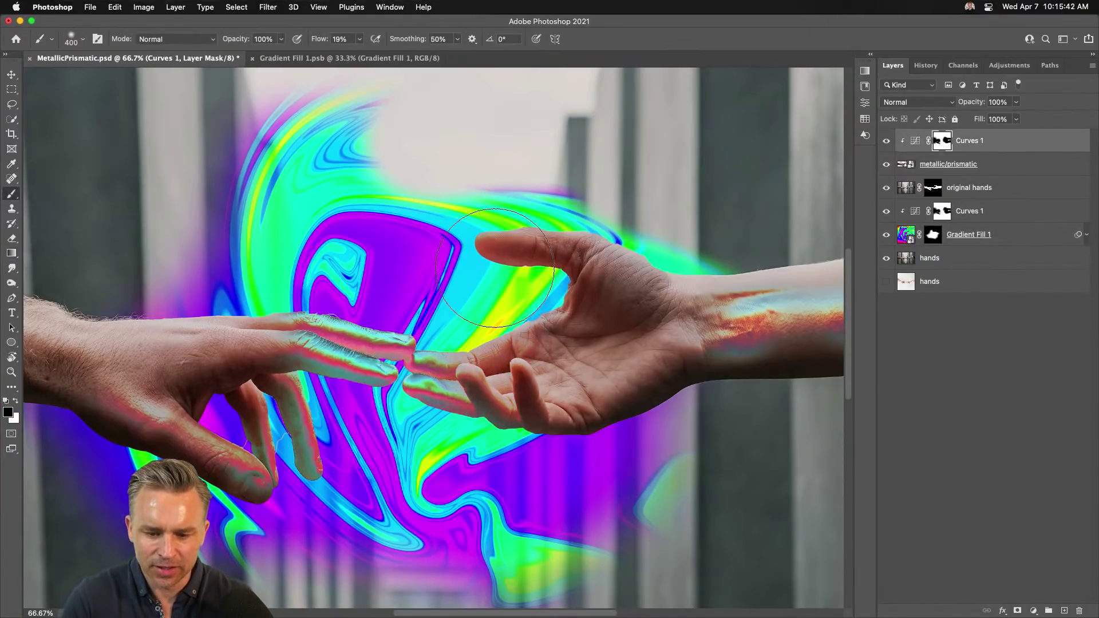
{"action": "mouse_move", "coordinate": [426, 353]}
{"action": "left_mouse_down"}
{"action": "mouse_move", "coordinate": [543, 343]}
{"action": "mouse_move", "coordinate": [572, 274]}
{"action": "mouse_move", "coordinate": [601, 354]}
{"action": "left_mouse_up"}
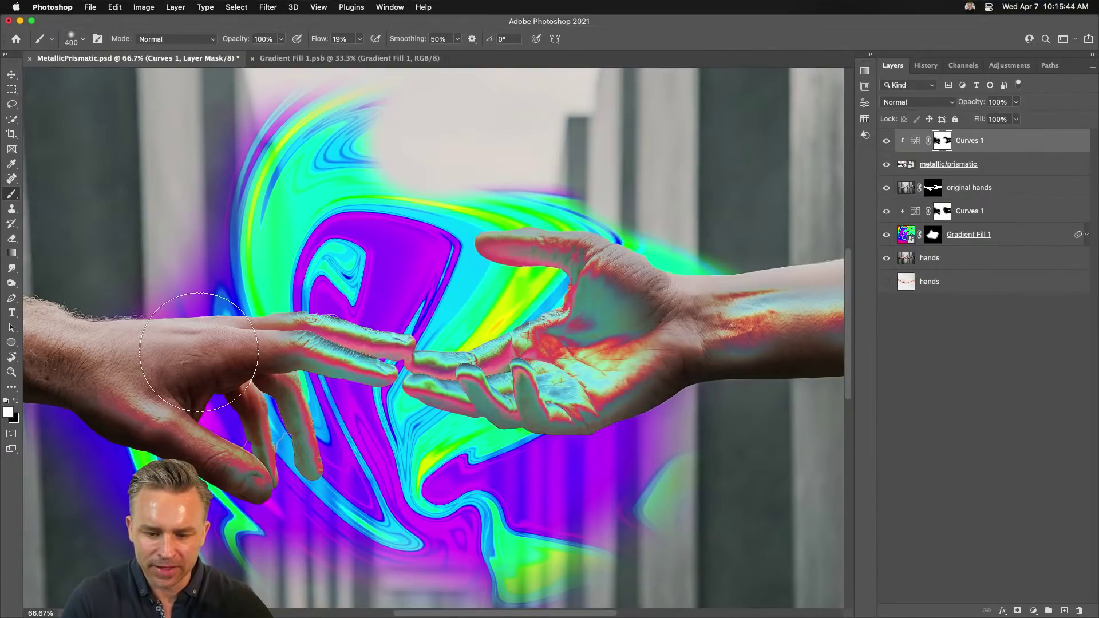
- Paint white on the clipped Curves mask to restore the metallic effect on the left hand's back and the right hand's palm and wrist
{"action": "mouse_move", "coordinate": [232, 294]}
{"action": "left_mouse_down"}
{"action": "mouse_move", "coordinate": [115, 372]}
{"action": "mouse_move", "coordinate": [252, 424]}
{"action": "left_mouse_up"}
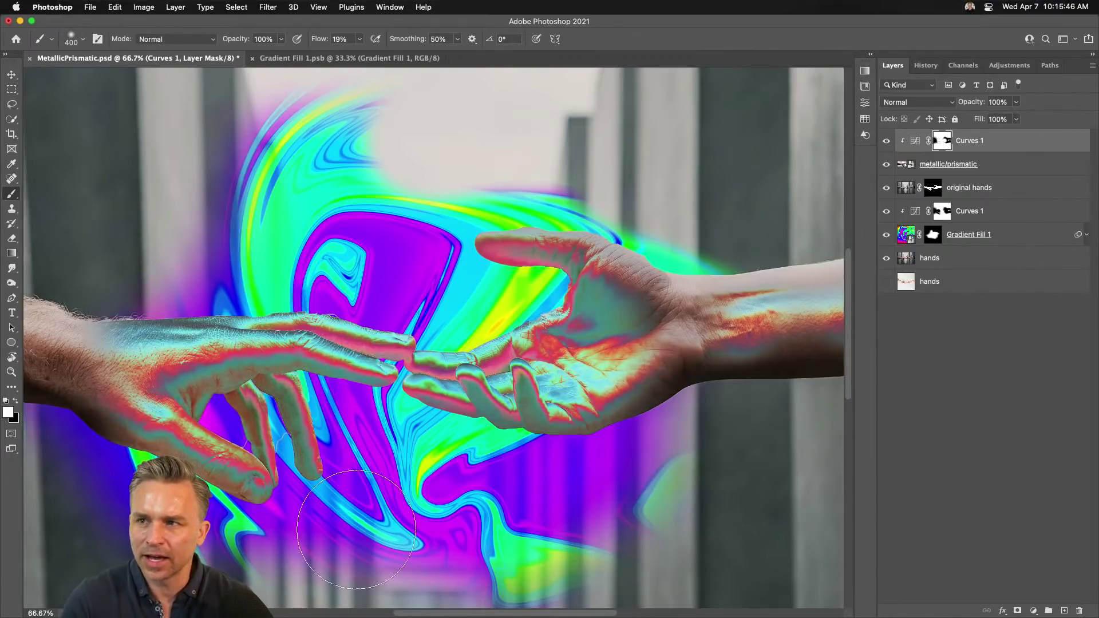
{"action": "mouse_move", "coordinate": [646, 395]}
{"action": "left_mouse_down"}
{"action": "mouse_move", "coordinate": [664, 217]}
{"action": "mouse_move", "coordinate": [584, 263]}
{"action": "mouse_move", "coordinate": [663, 277]}
{"action": "left_mouse_up"}
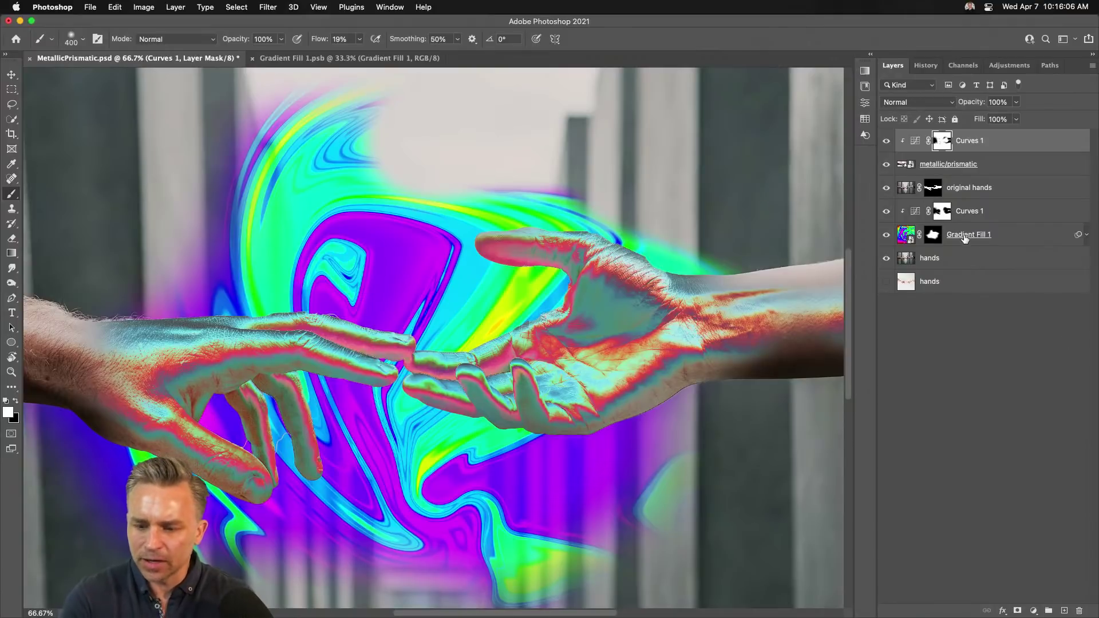
- Select the hands photo layer directly below Gradient Fill 1 and show only that layer
{"action": "left_click", "coordinate": [993, 236]}
{"action": "left_click", "coordinate": [940, 262]}
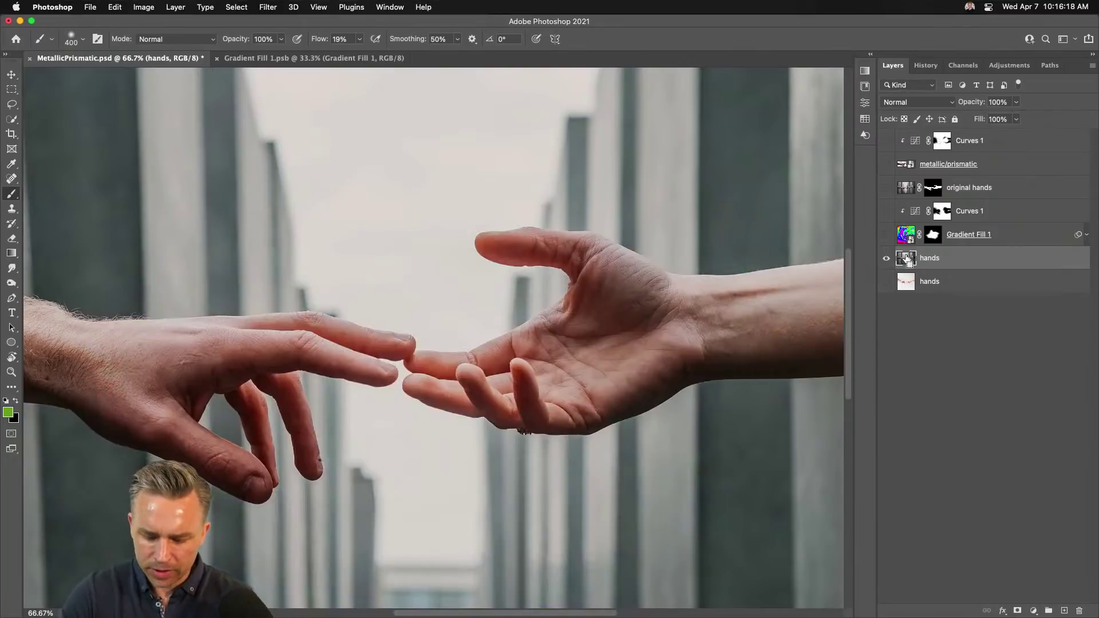
{"action": "key", "text": "super+minus"}
{"action": "key", "text": "w"}
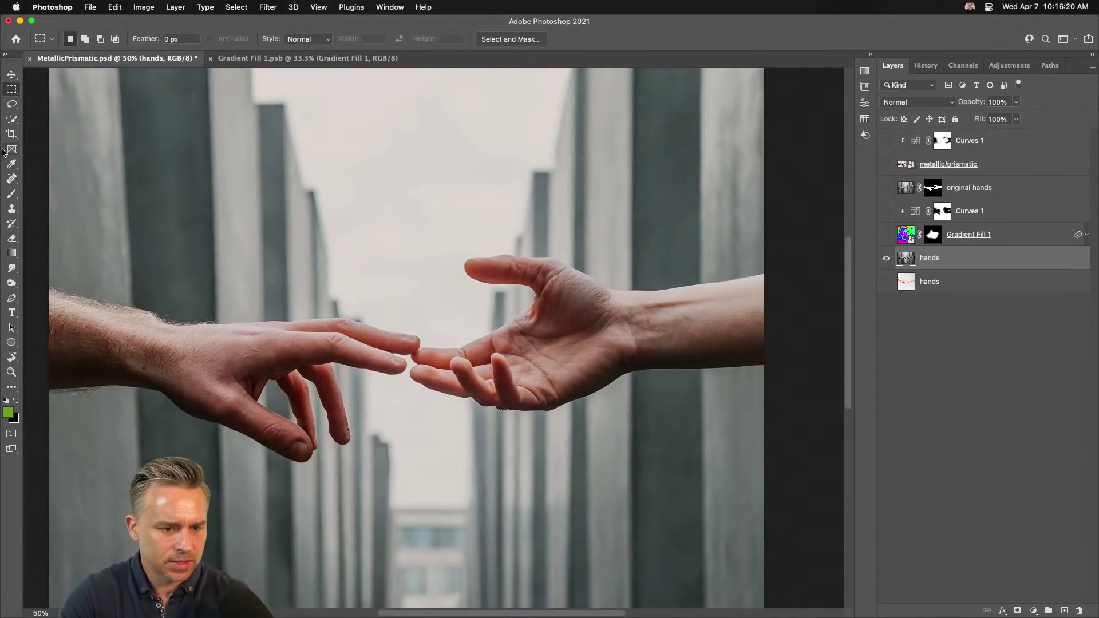
- Select both hands and arms with Select Subject and duplicate the hands layer
{"action": "left_click", "coordinate": [11, 121]}
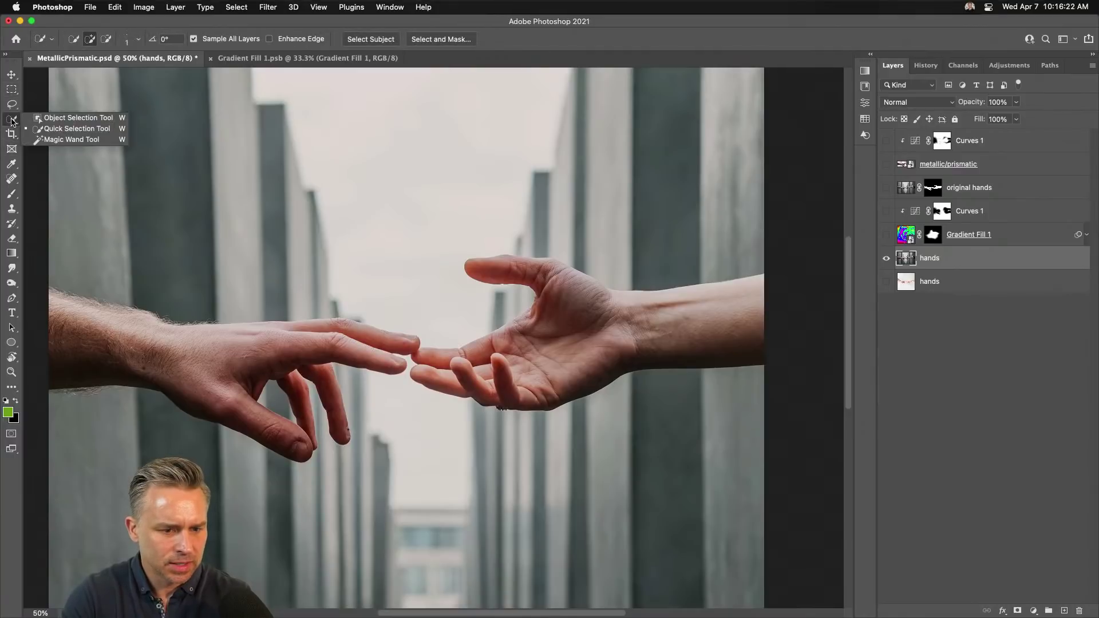
{"action": "left_click", "coordinate": [7, 121]}
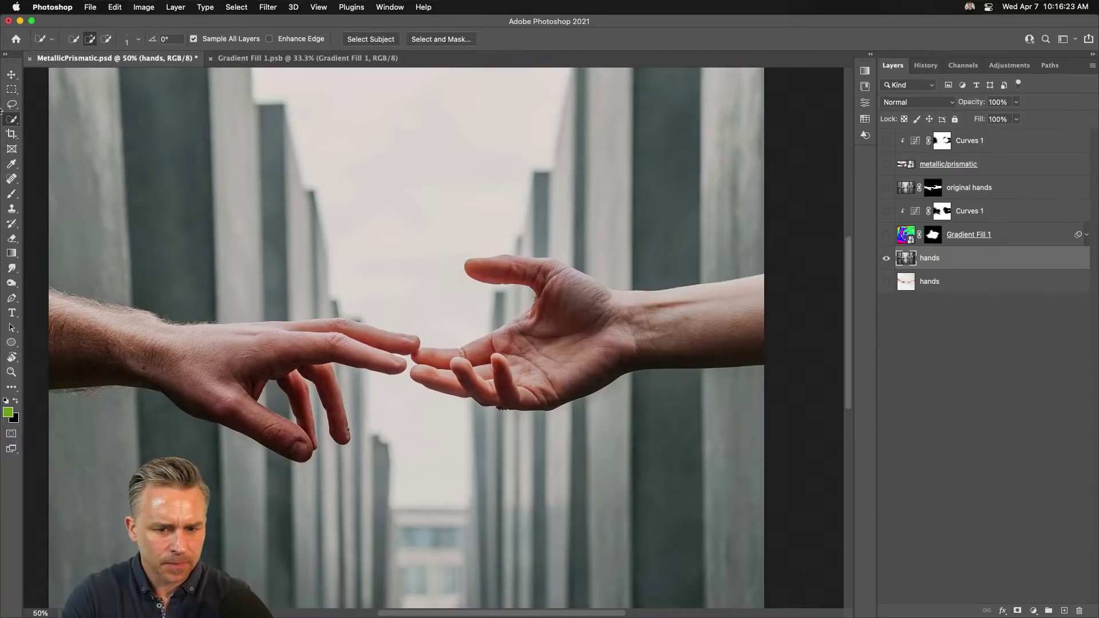
{"action": "left_click", "coordinate": [370, 38]}
{"action": "left_click_drag", "start_coordinate": [973, 258], "coordinate": [1063, 611]}
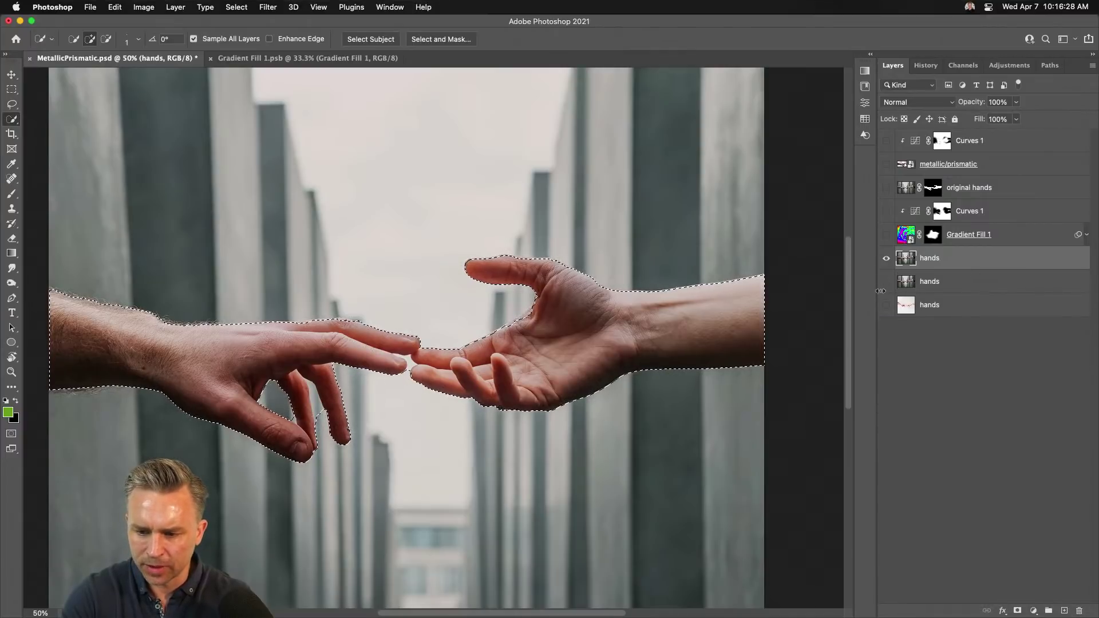
- Expand the selection around the hands by 5 pixels and by a further 10 pixels
{"action": "left_click", "coordinate": [237, 7]}
{"action": "mouse_move", "coordinate": [240, 182]}
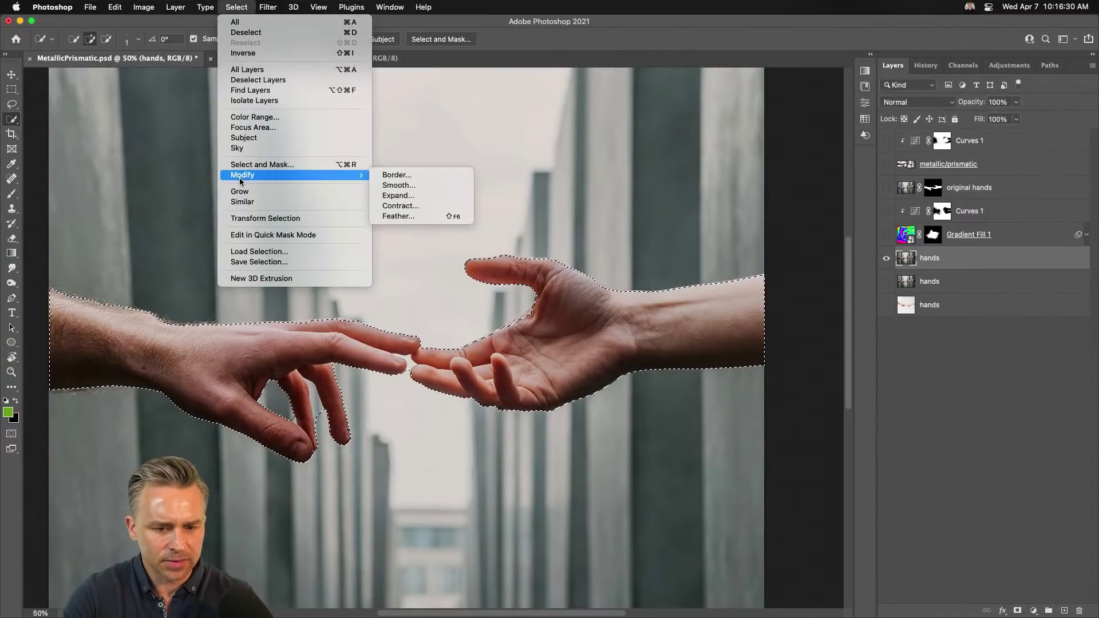
{"action": "left_click", "coordinate": [432, 197]}
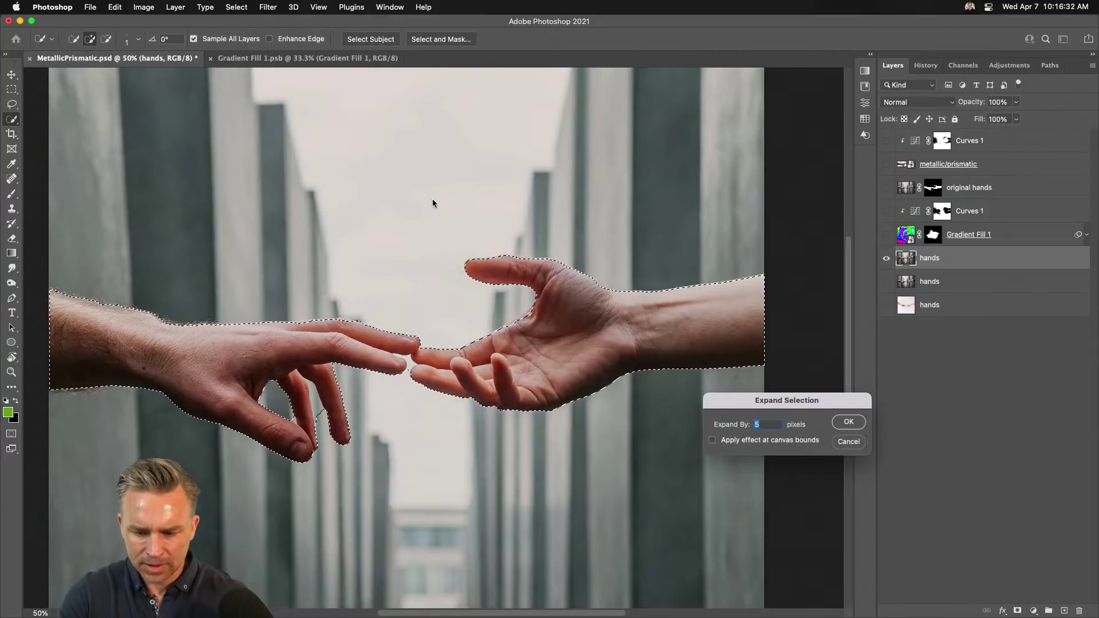
{"action": "key", "text": "Return"}
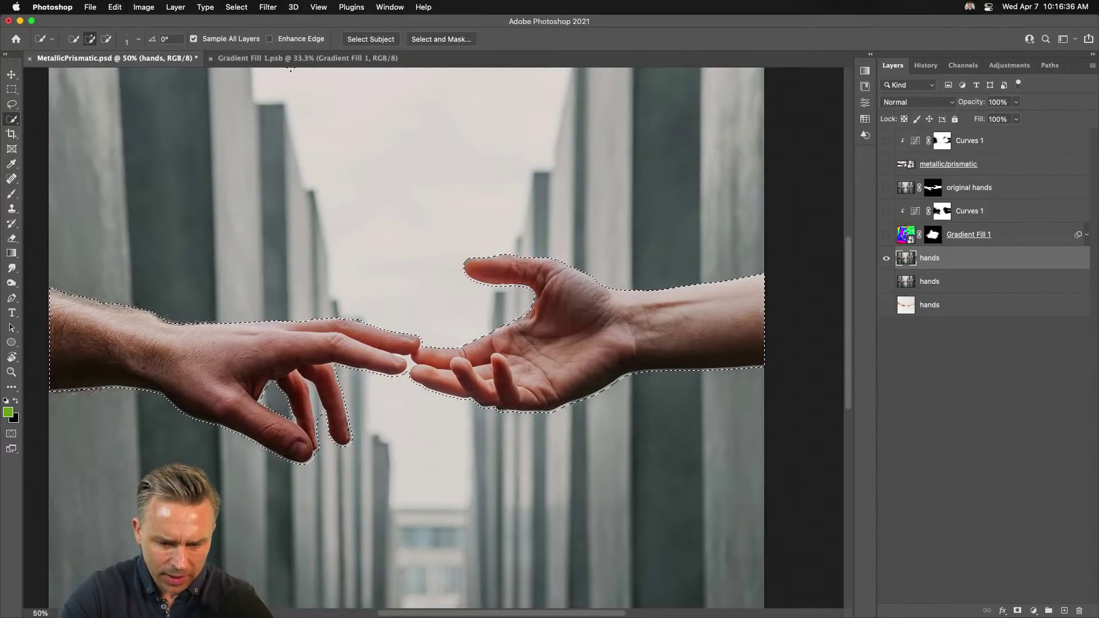
{"action": "left_click", "coordinate": [236, 6]}
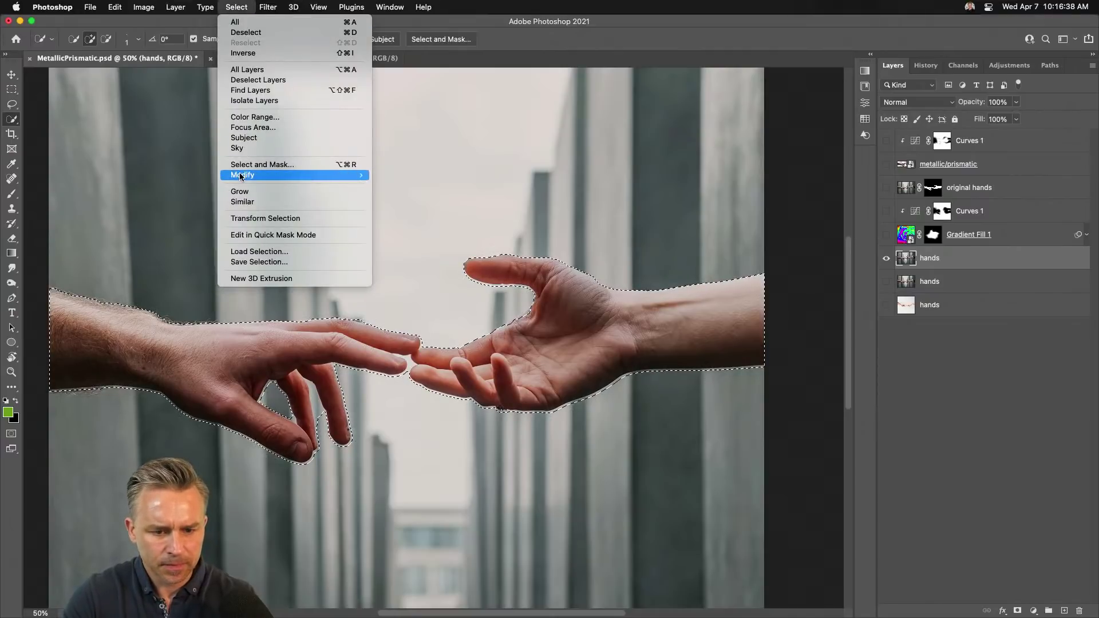
{"action": "mouse_move", "coordinate": [343, 174]}
{"action": "left_click", "coordinate": [400, 196]}
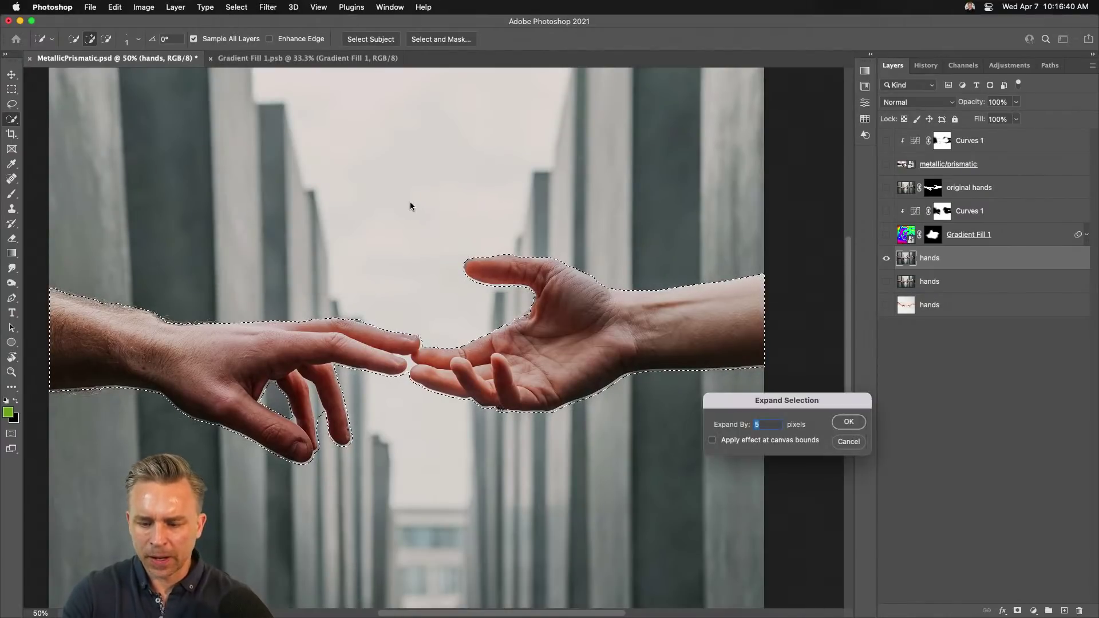
{"action": "type", "text": "10"}
{"action": "key", "text": "Return"}
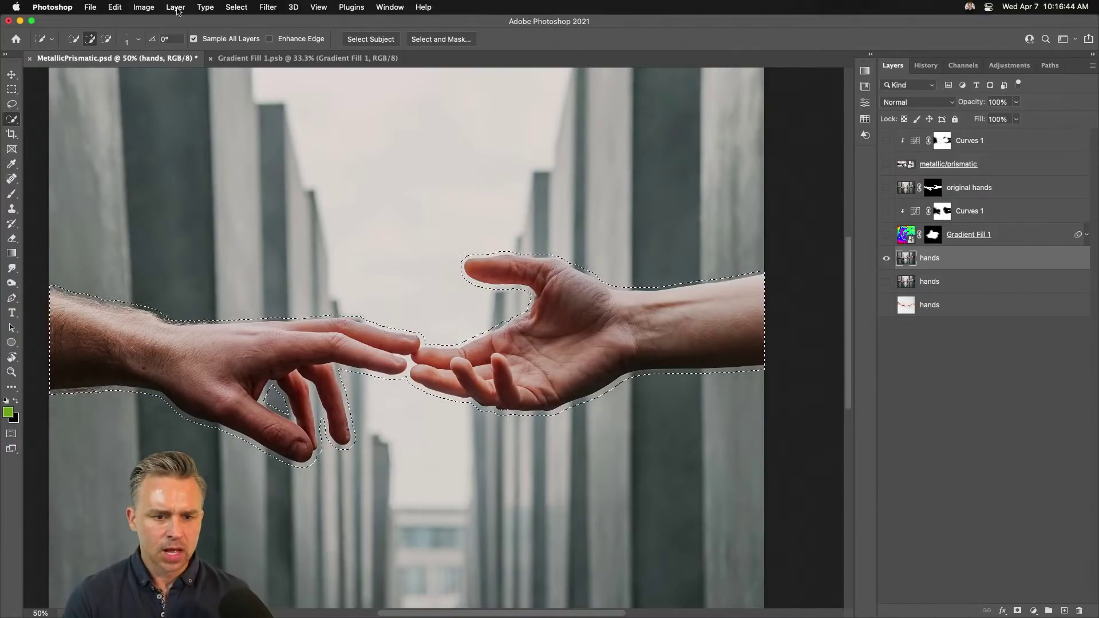
{"action": "key", "text": "Return"}
{"action": "key", "text": "BackSpace"}
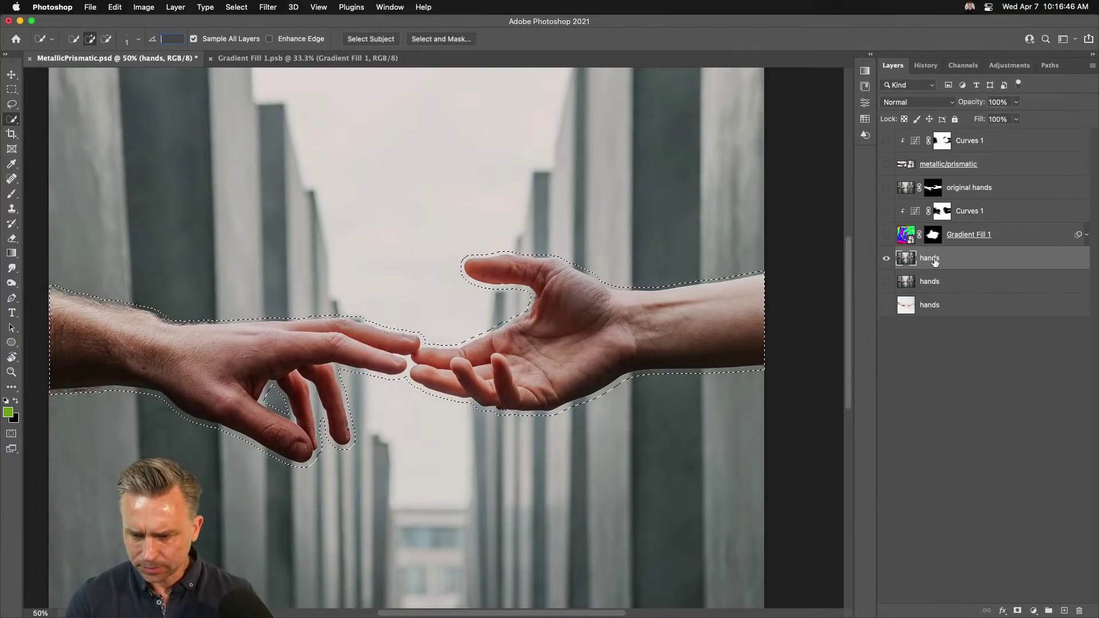
{"action": "key", "text": "Return"}
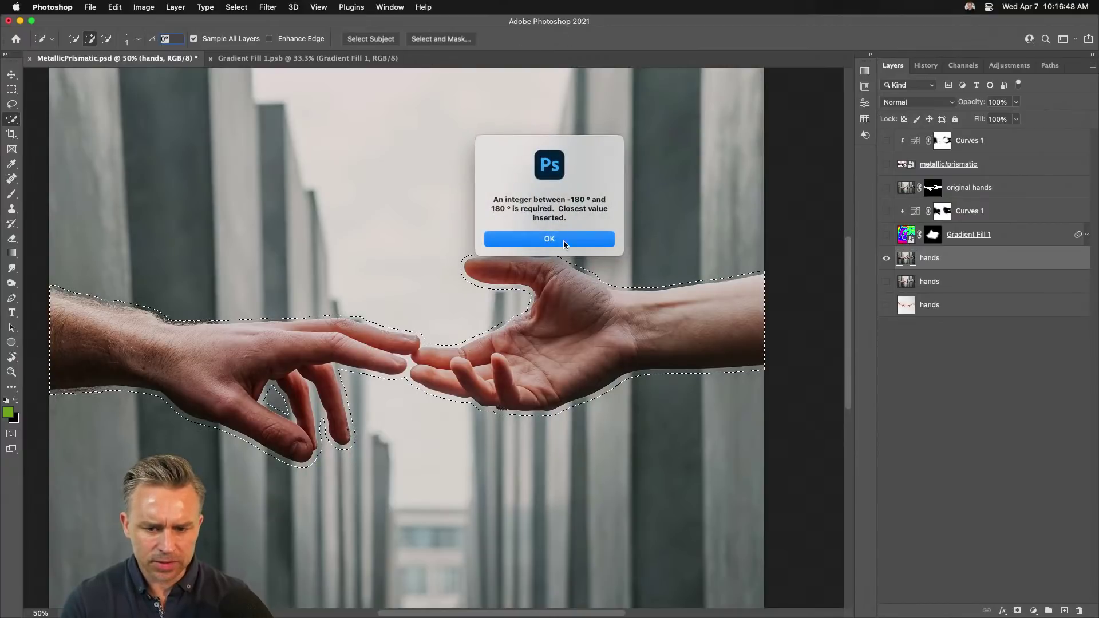
{"action": "left_click", "coordinate": [563, 241]}
- Fill the selected hands with Content-Aware contents, using Color Adaptation, Normal mode and 100% opacity
{"action": "key", "text": "shift+BackSpace"}
{"action": "left_click", "coordinate": [646, 316]}
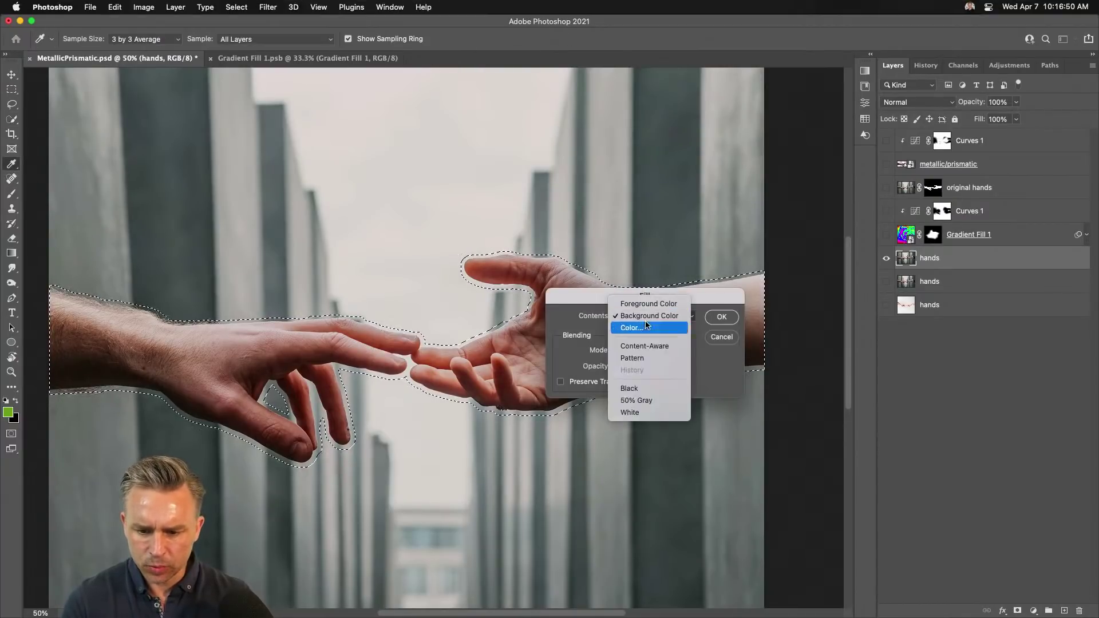
{"action": "left_click", "coordinate": [650, 346]}
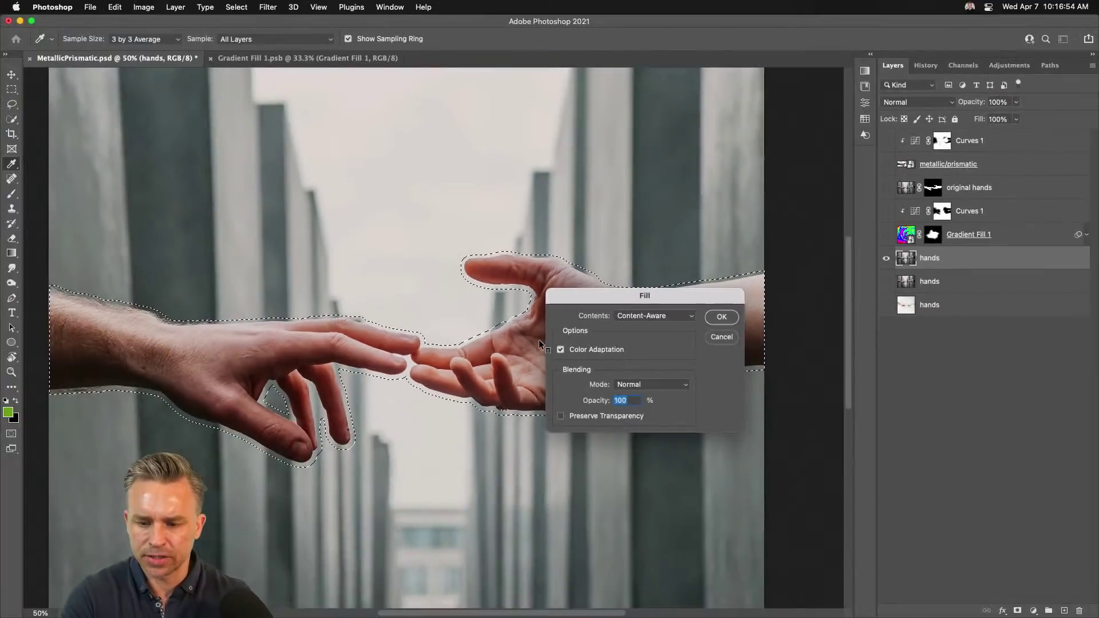
{"action": "left_click", "coordinate": [720, 316]}
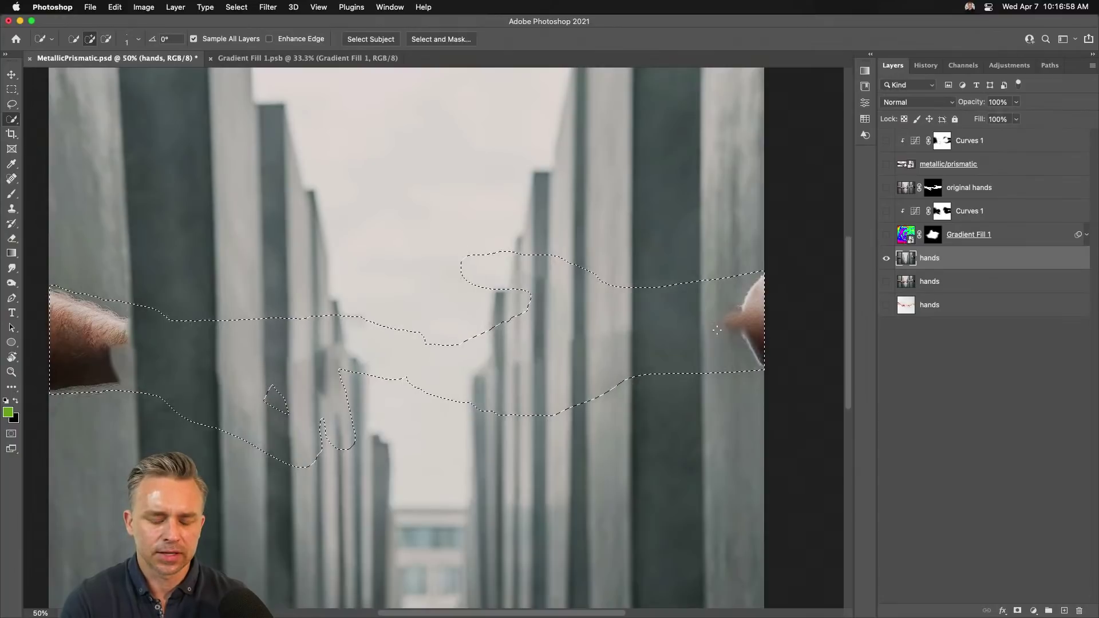
- Replace the hands selection with a rectangular selection of the clean wall area just above the left arm remnant
{"action": "left_click", "coordinate": [12, 89]}
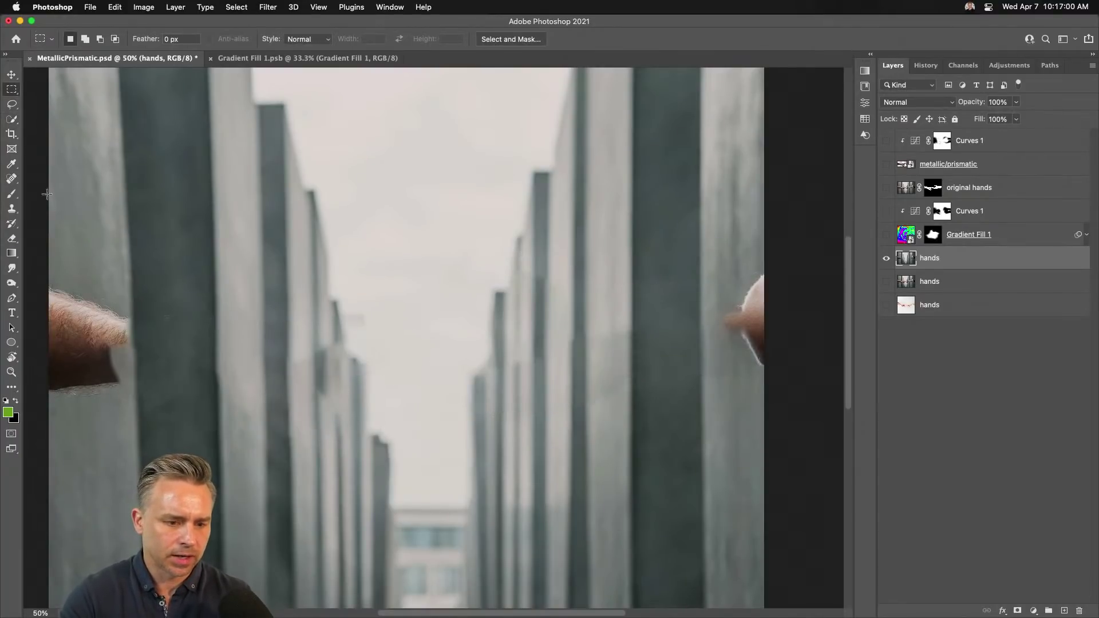
{"action": "mouse_move", "coordinate": [49, 138]}
{"action": "left_mouse_down"}
{"action": "mouse_move", "coordinate": [159, 283]}
{"action": "mouse_move", "coordinate": [141, 288]}
{"action": "left_mouse_up"}
{"action": "left_click", "coordinate": [12, 119]}
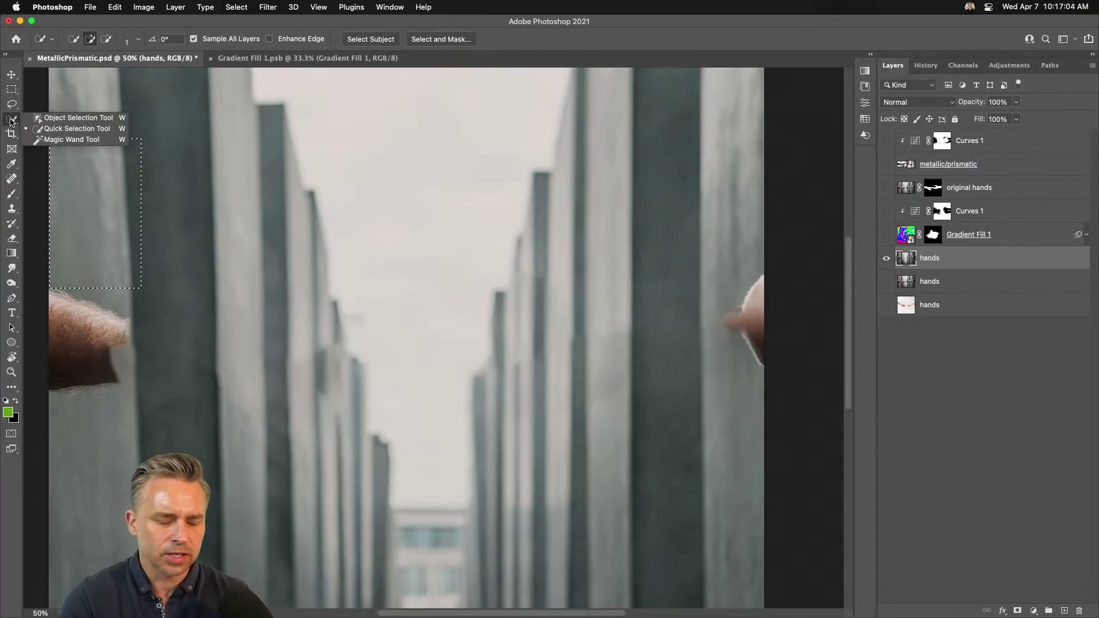
{"action": "left_click", "coordinate": [10, 121]}
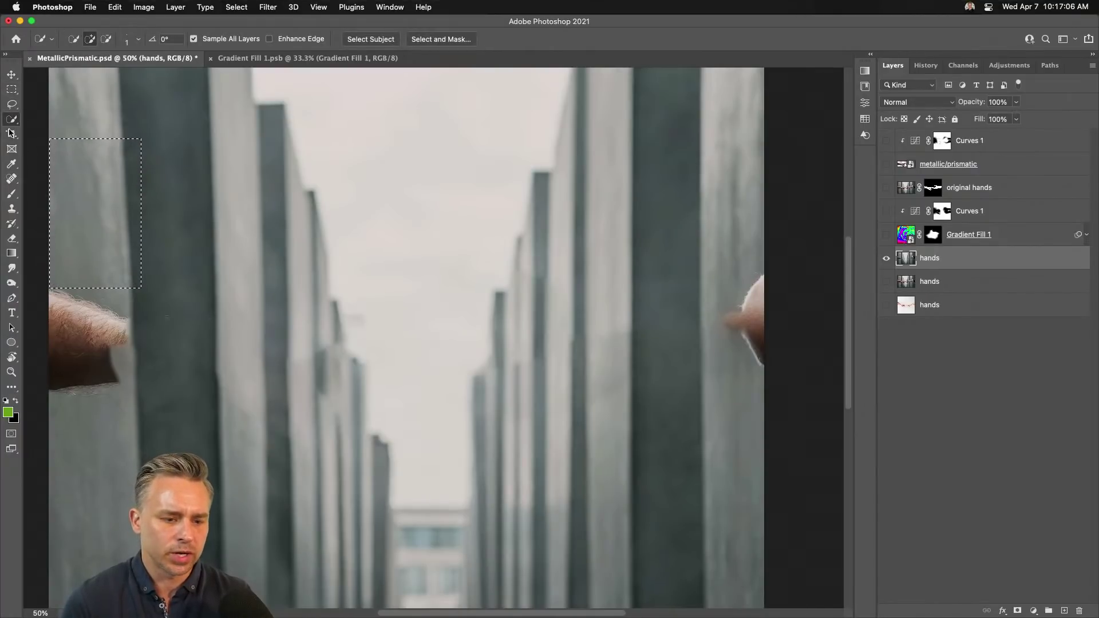
- Try to patch the selected wall area toward the left arm remnant with the Patch tool, and undo the patch
{"action": "left_click", "coordinate": [10, 181]}
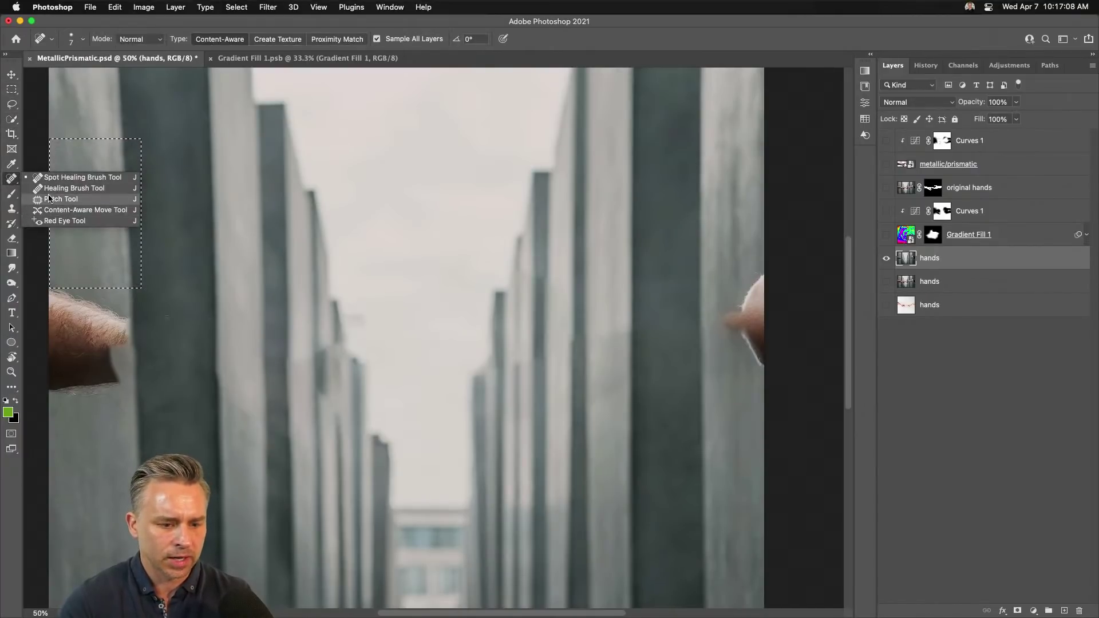
{"action": "left_click", "coordinate": [69, 199]}
{"action": "left_click_drag", "start_coordinate": [84, 222], "coordinate": [90, 272]}
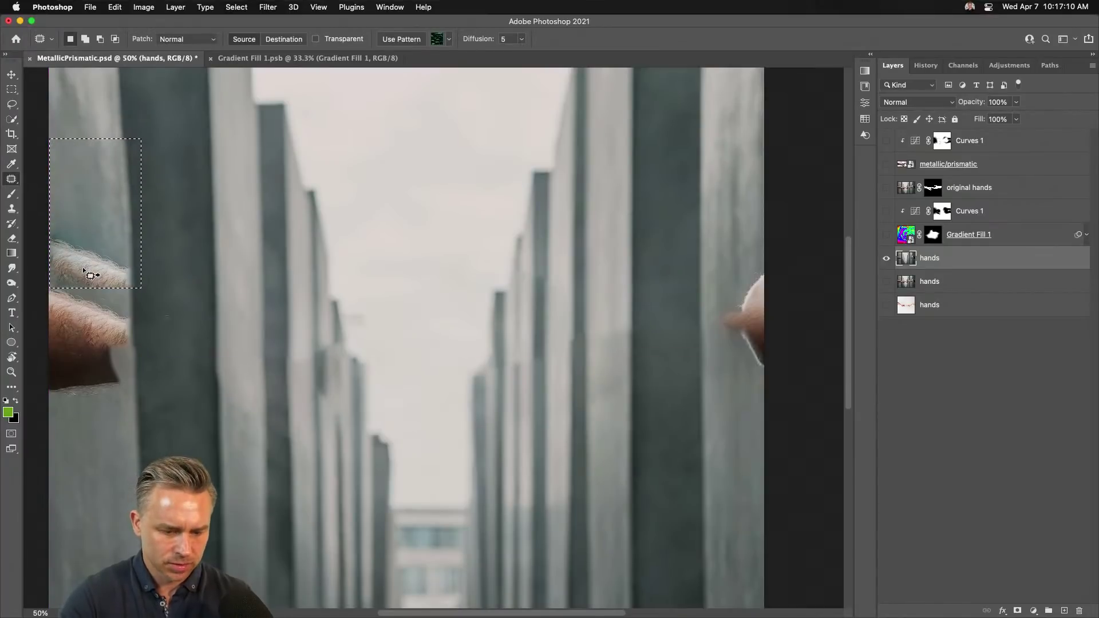
{"action": "key", "text": "super+z"}
- Move the selected wall area down over the left arm remnant with the Content-Aware Move tool
{"action": "left_click", "coordinate": [12, 179]}
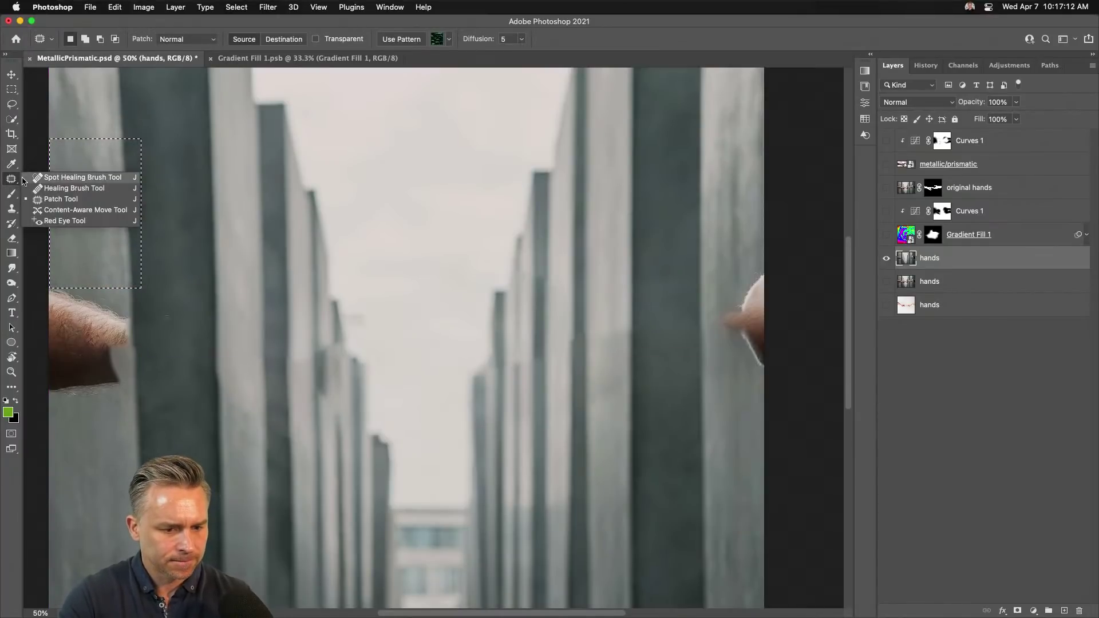
{"action": "left_click", "coordinate": [49, 211]}
{"action": "left_click_drag", "start_coordinate": [85, 228], "coordinate": [84, 349]}
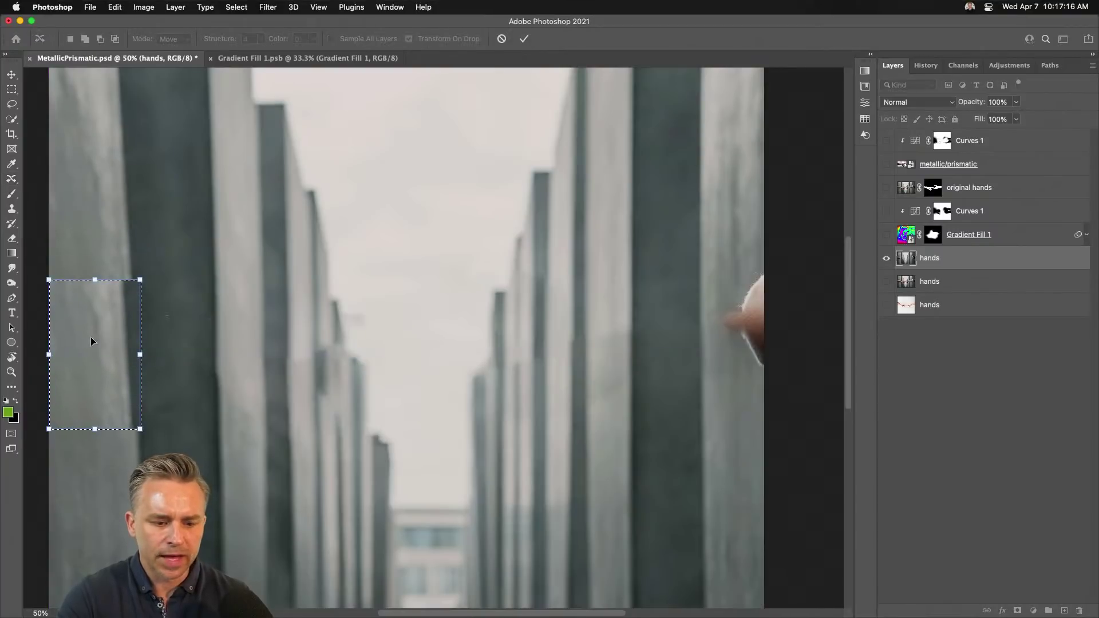
{"action": "key", "text": "Return"}
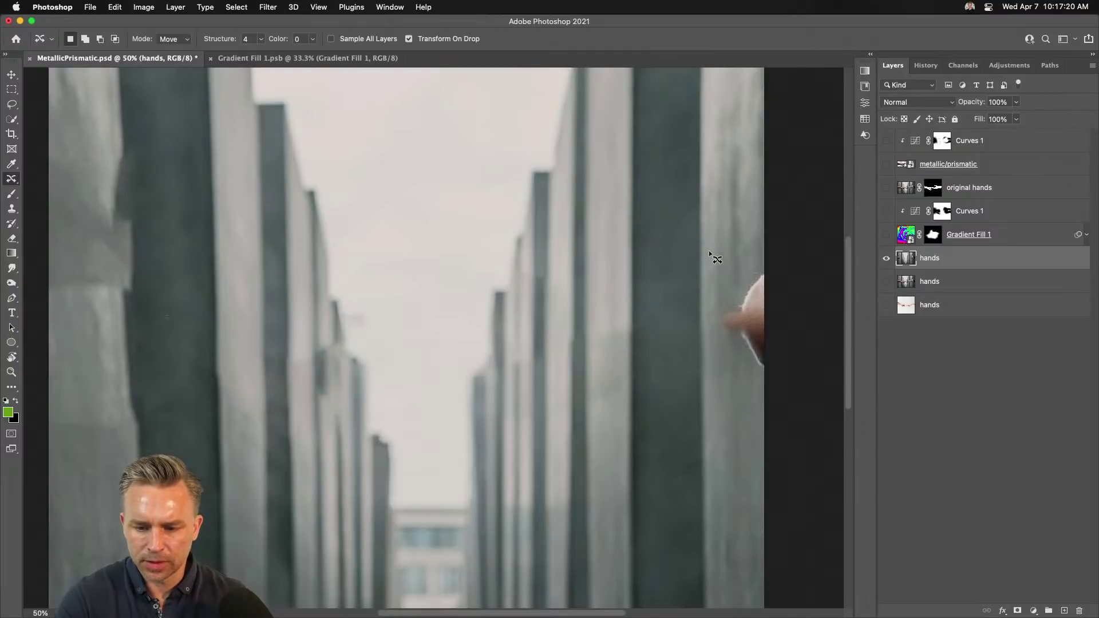
- Outline a clean wall area above the right arm remnant, move it about 460 px down over the remnant with Content-Aware Move, and deselect
{"action": "mouse_move", "coordinate": [710, 250]}
{"action": "left_mouse_down"}
{"action": "mouse_move", "coordinate": [753, 244]}
{"action": "mouse_move", "coordinate": [805, 331]}
{"action": "mouse_move", "coordinate": [758, 394]}
{"action": "left_mouse_up"}
{"action": "left_click_drag", "start_coordinate": [708, 321], "coordinate": [709, 298]}
{"action": "left_click_drag", "start_coordinate": [710, 163], "coordinate": [759, 151]}
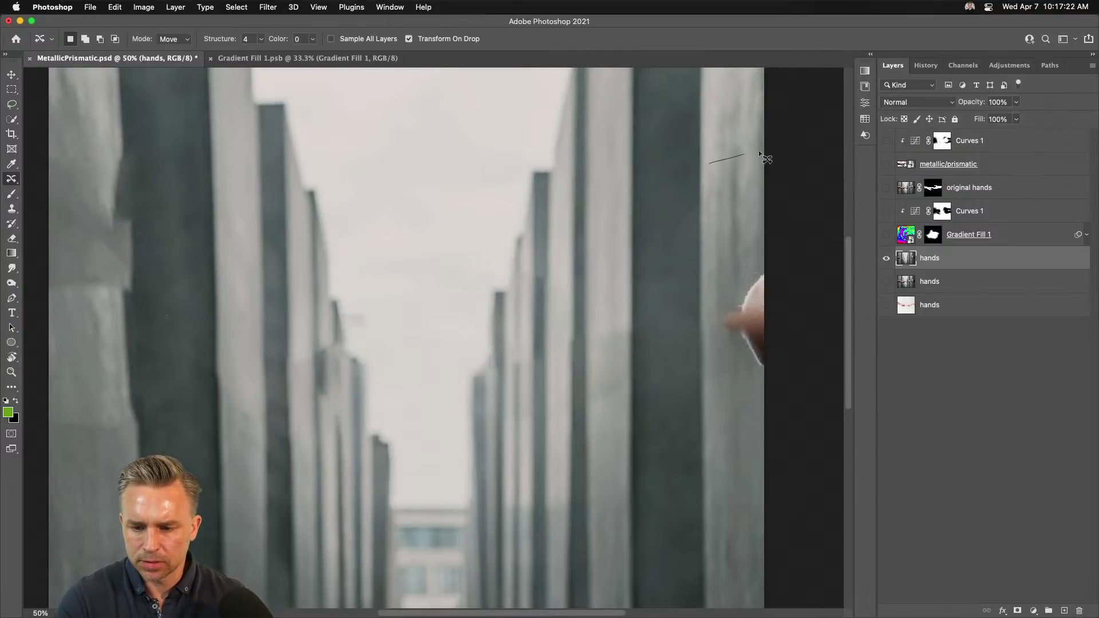
{"action": "left_click_drag", "start_coordinate": [715, 182], "coordinate": [714, 174]}
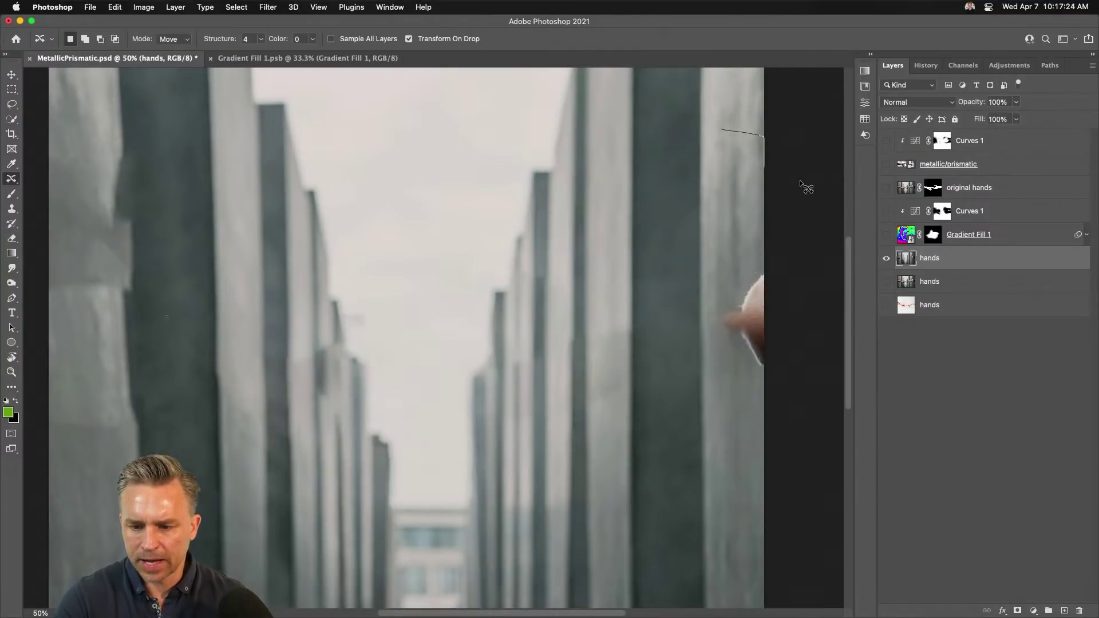
{"action": "mouse_move", "coordinate": [736, 259]}
{"action": "left_mouse_down"}
{"action": "mouse_move", "coordinate": [719, 164]}
{"action": "mouse_move", "coordinate": [733, 317]}
{"action": "left_mouse_up"}
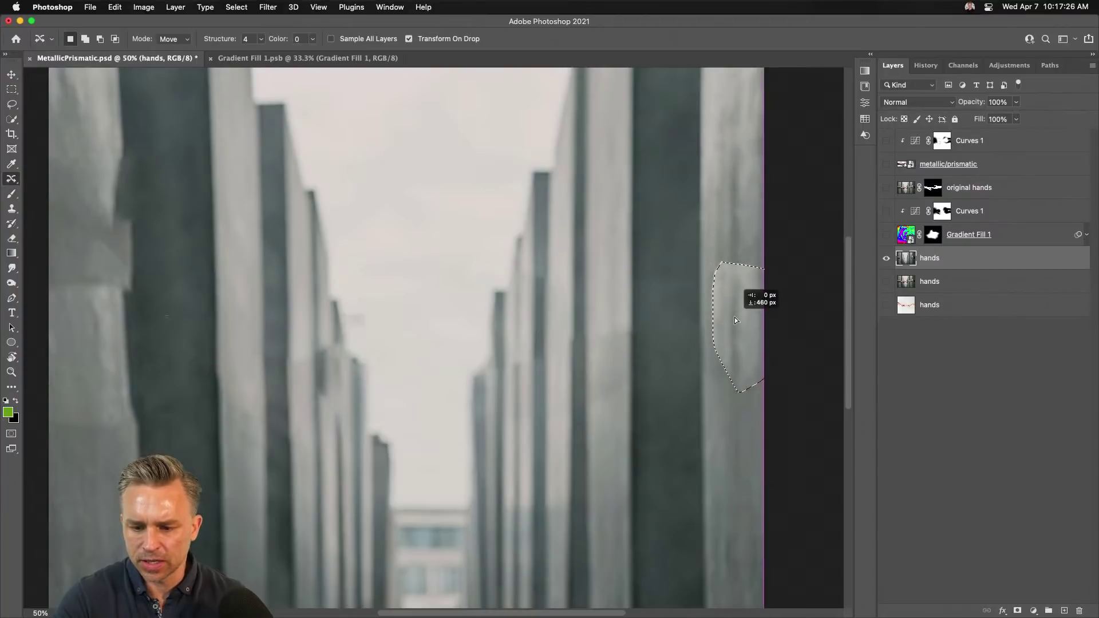
{"action": "key", "text": "Return"}
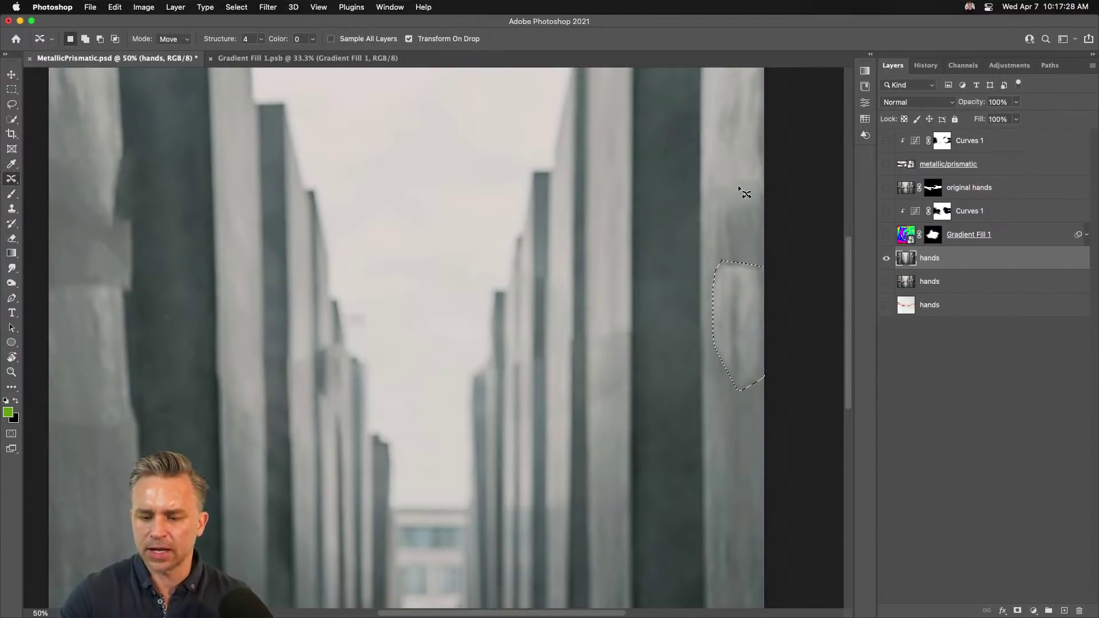
{"action": "key", "text": "super+d"}
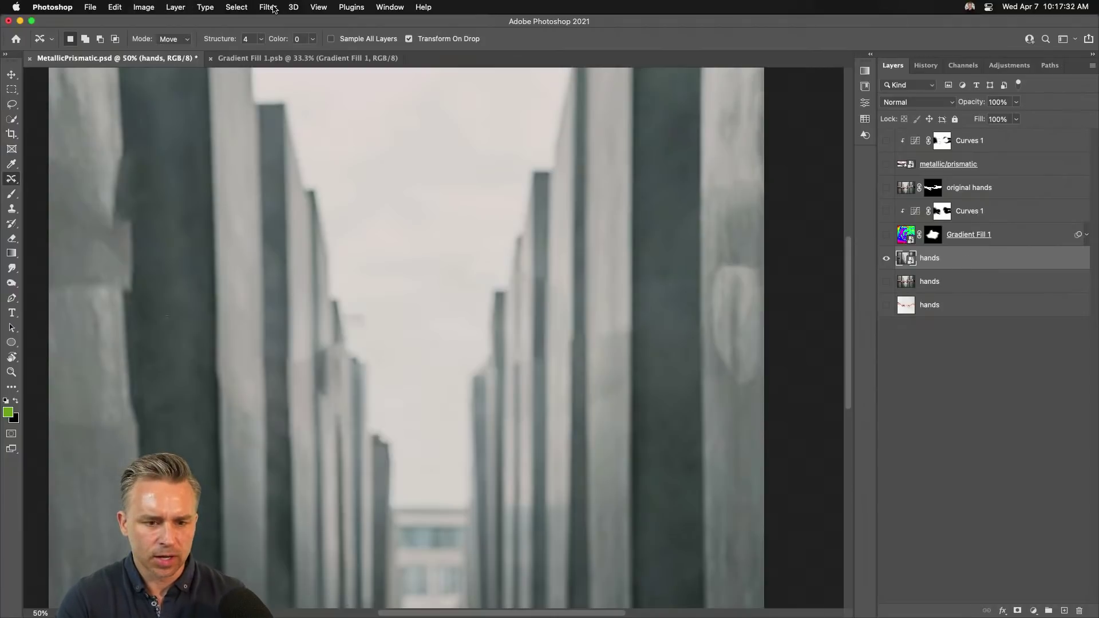
- Try to copy the Liquify smart filter from the Gradient Fill 1 layer onto the hands smart object, and cancel the processing
{"action": "left_click", "coordinate": [1087, 236]}
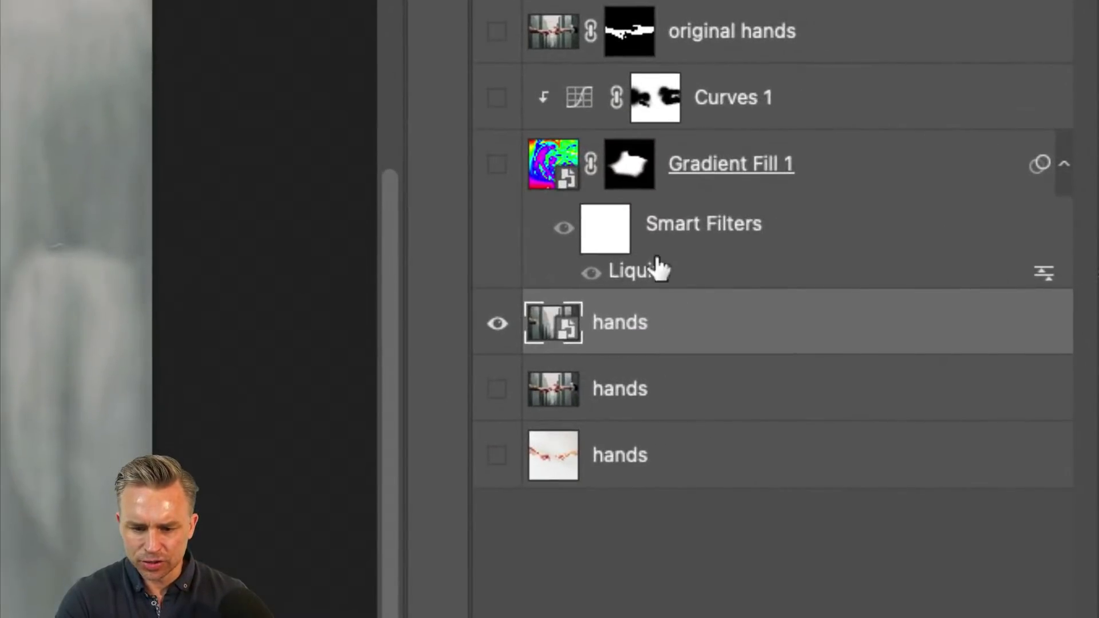
{"action": "mouse_move", "coordinate": [661, 255]}
{"action": "left_mouse_down"}
{"action": "mouse_move", "coordinate": [642, 286]}
{"action": "mouse_move", "coordinate": [610, 287]}
{"action": "mouse_move", "coordinate": [665, 336]}
{"action": "left_mouse_up"}
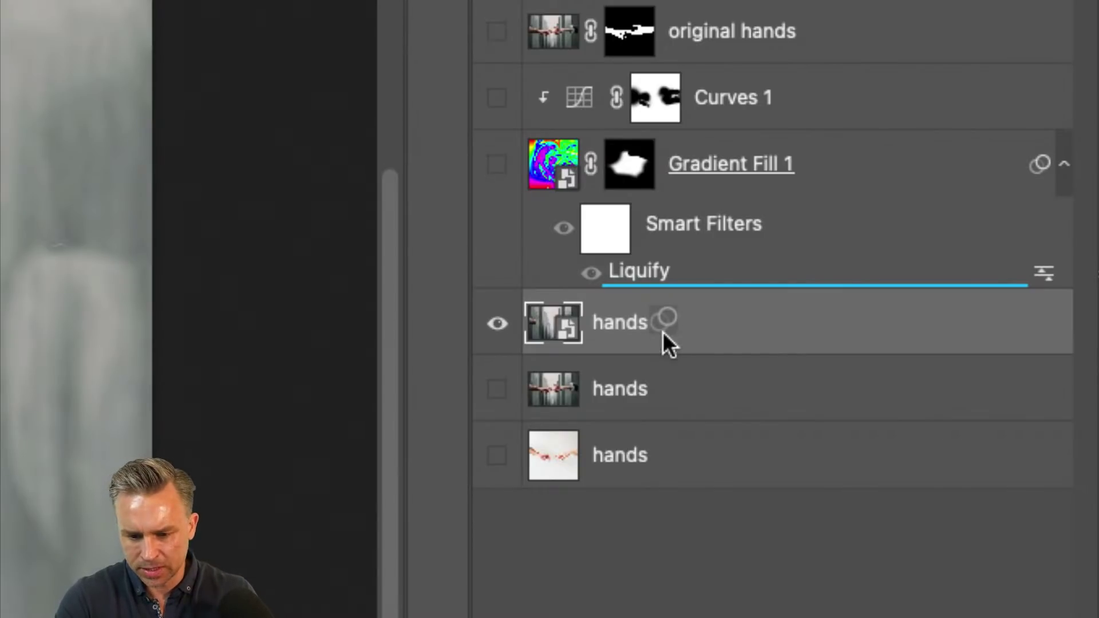
{"action": "left_click_drag", "start_coordinate": [665, 336], "coordinate": [663, 333]}
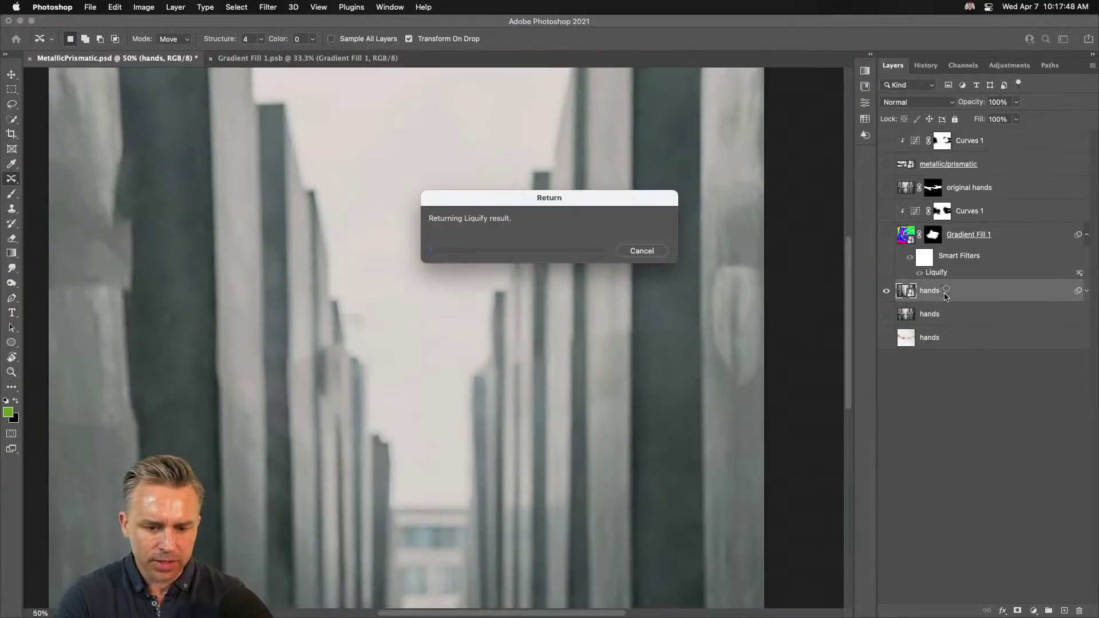
{"action": "left_click_drag", "start_coordinate": [475, 195], "coordinate": [405, 222]}
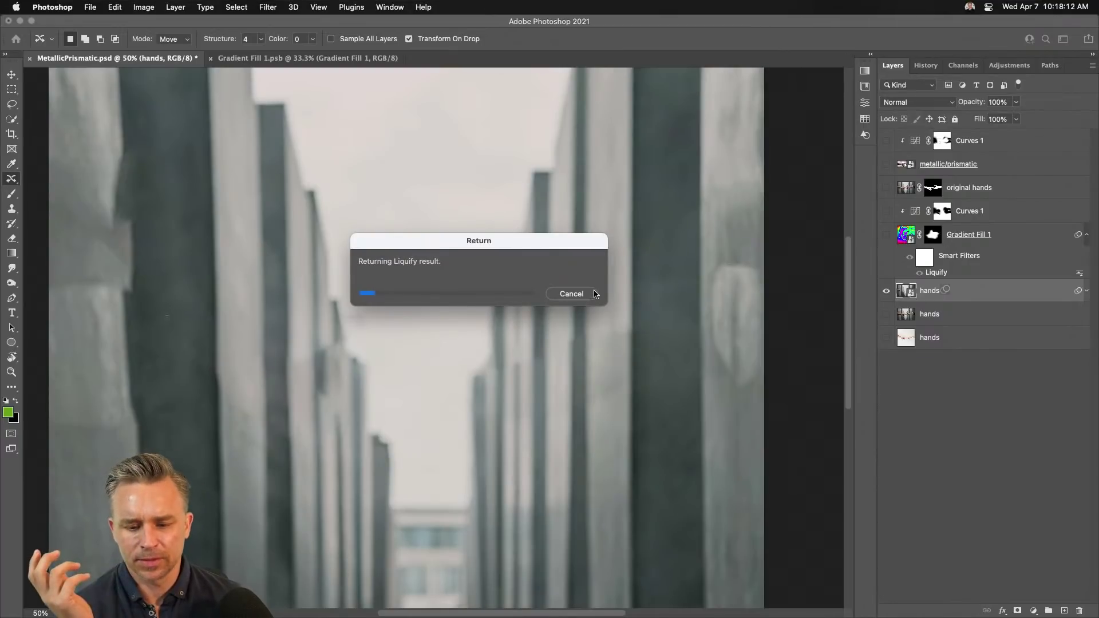
{"action": "left_click", "coordinate": [563, 295]}
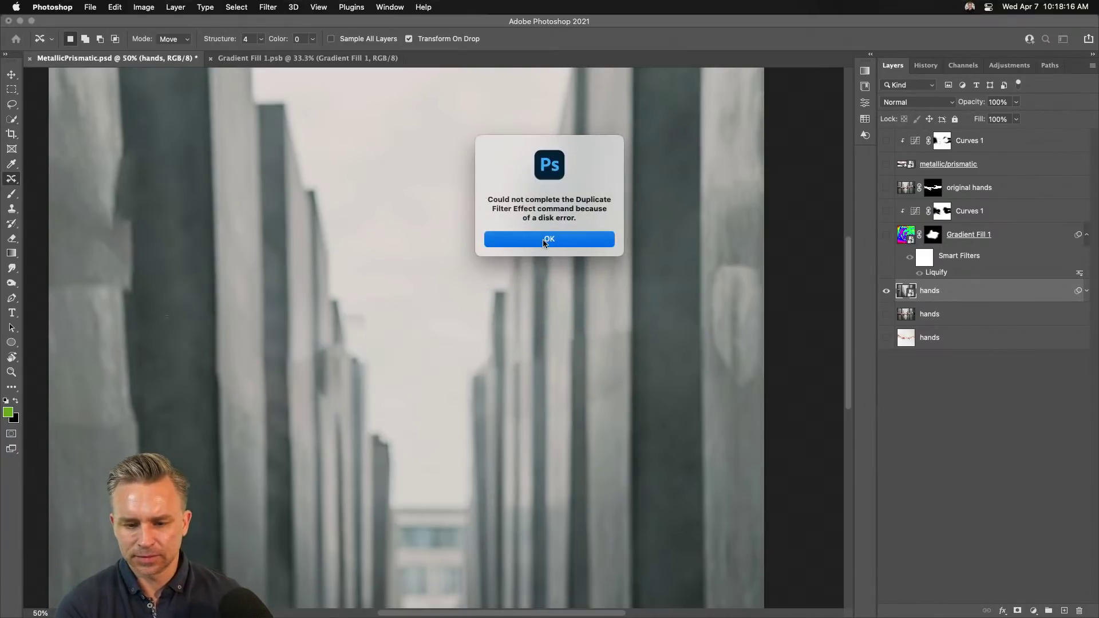
{"action": "left_click", "coordinate": [544, 241]}
- Delete the copied Liquify smart filter from the hands smart object
{"action": "left_click", "coordinate": [972, 293]}
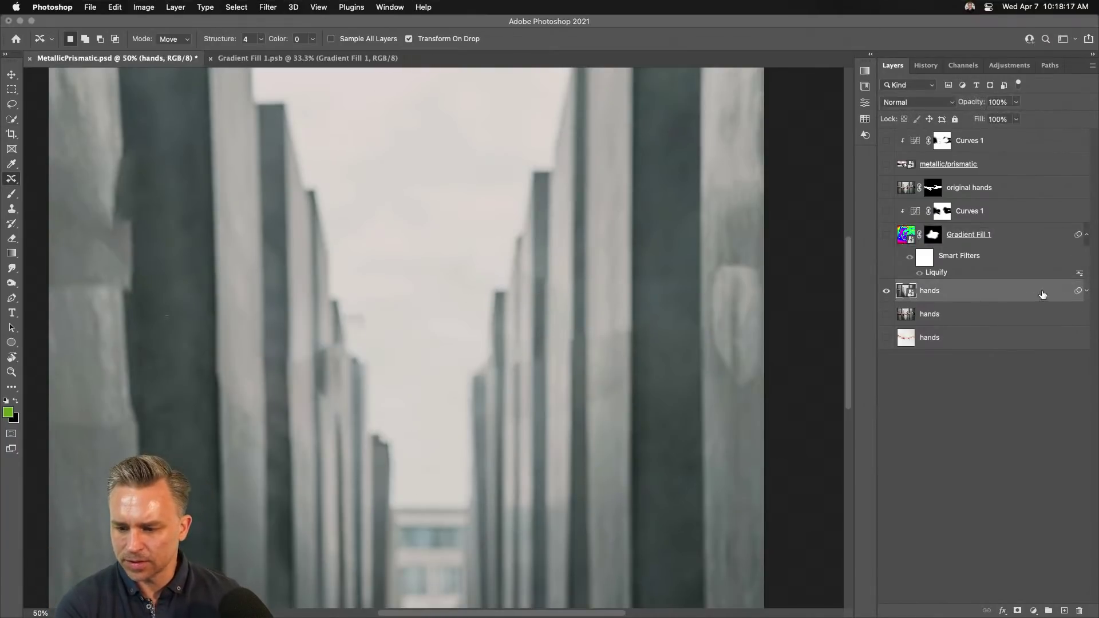
{"action": "left_click", "coordinate": [1086, 292]}
{"action": "mouse_move", "coordinate": [946, 333]}
{"action": "left_mouse_down"}
{"action": "mouse_move", "coordinate": [1030, 544]}
{"action": "mouse_move", "coordinate": [1078, 610]}
{"action": "left_mouse_up"}
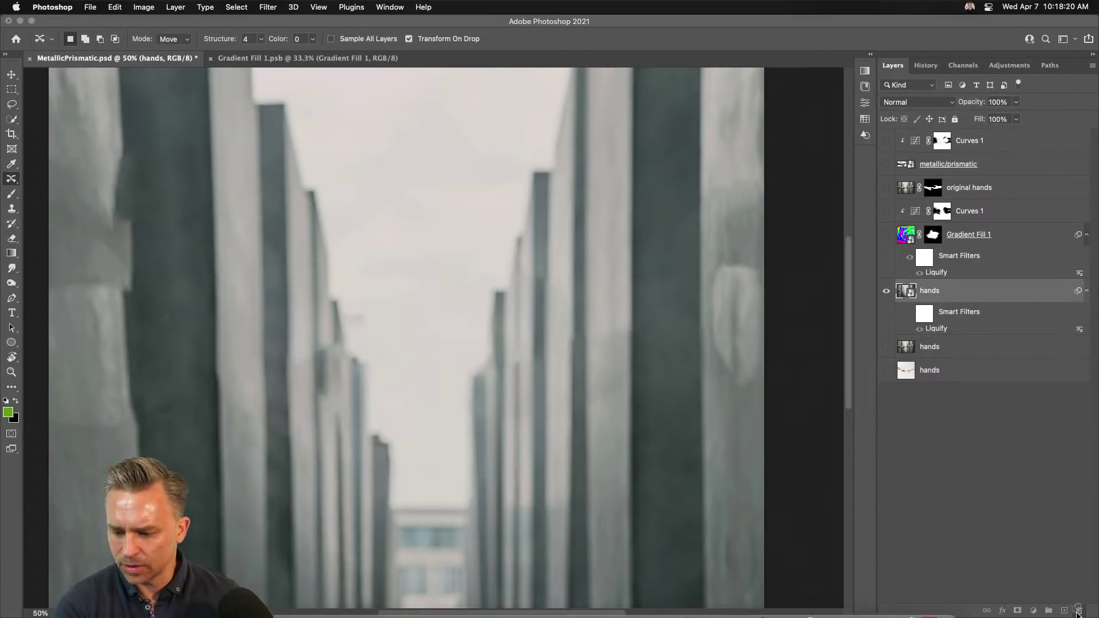
- Open the Liquify filter on the hands smart object and push the wall texture outward over both arm remnants with a large Forward Warp brush
{"action": "left_click", "coordinate": [275, 7]}
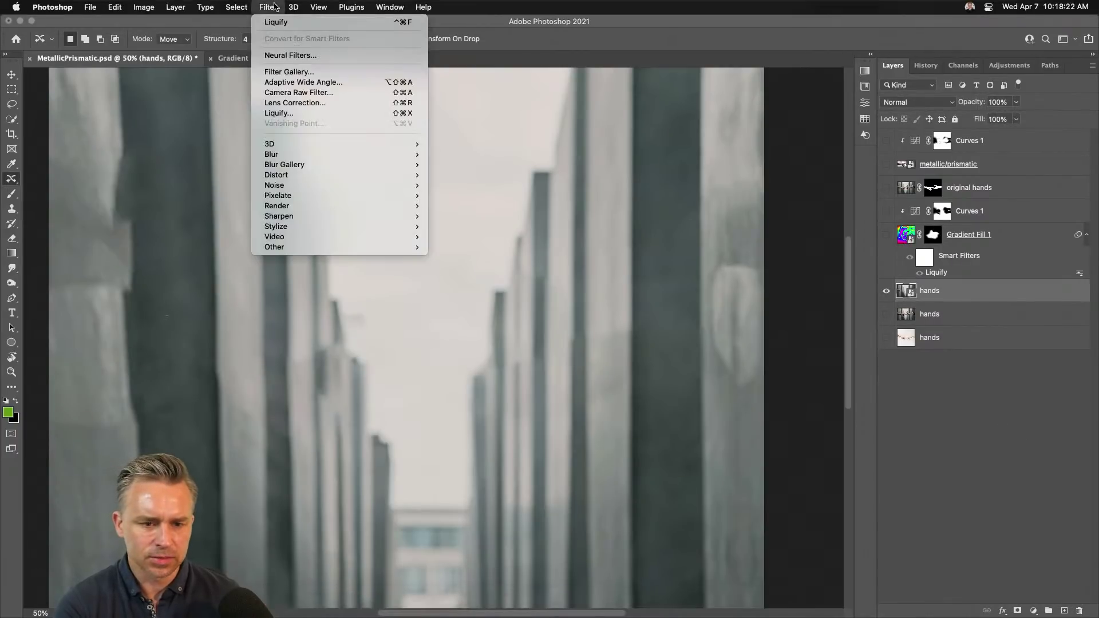
{"action": "left_click", "coordinate": [288, 113]}
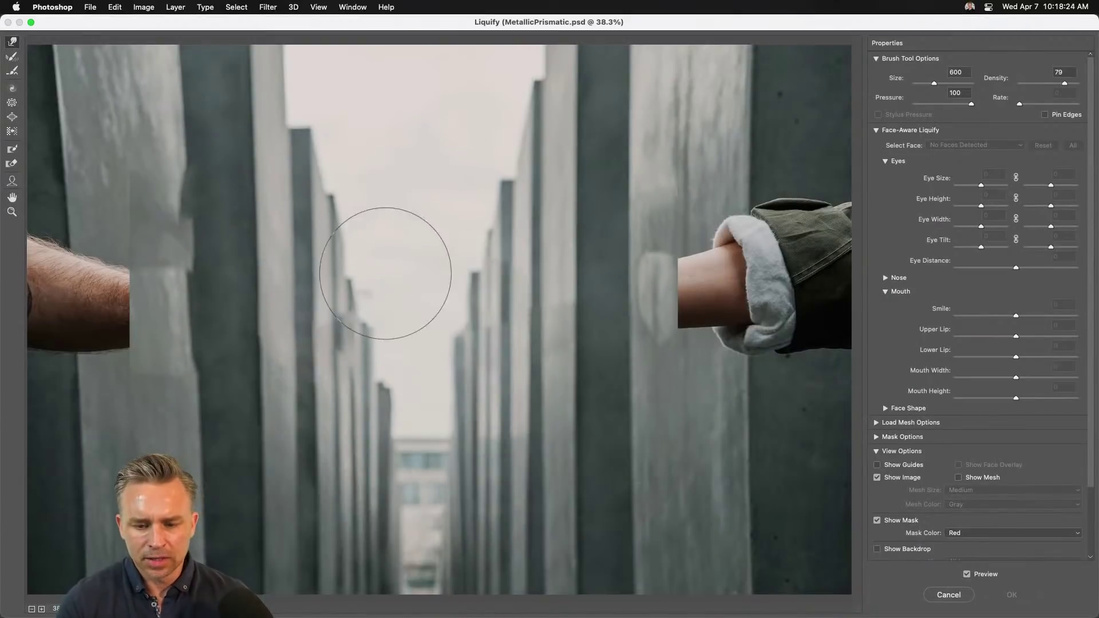
{"action": "key", "text": "bracketright"}
{"action": "key", "text": "bracketright"}
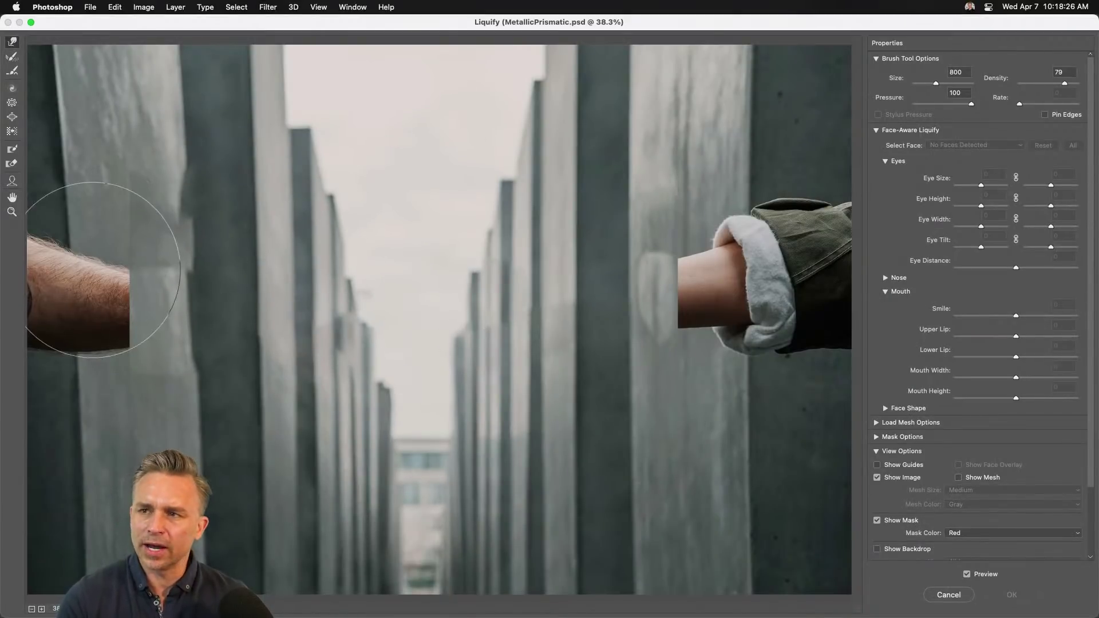
{"action": "mouse_move", "coordinate": [635, 299]}
{"action": "left_mouse_down"}
{"action": "mouse_move", "coordinate": [790, 312]}
{"action": "mouse_move", "coordinate": [744, 343]}
{"action": "mouse_move", "coordinate": [715, 389]}
{"action": "mouse_move", "coordinate": [629, 423]}
{"action": "left_mouse_up"}
{"action": "mouse_move", "coordinate": [131, 316]}
{"action": "left_mouse_down"}
{"action": "mouse_move", "coordinate": [216, 290]}
{"action": "mouse_move", "coordinate": [143, 282]}
{"action": "left_mouse_up"}
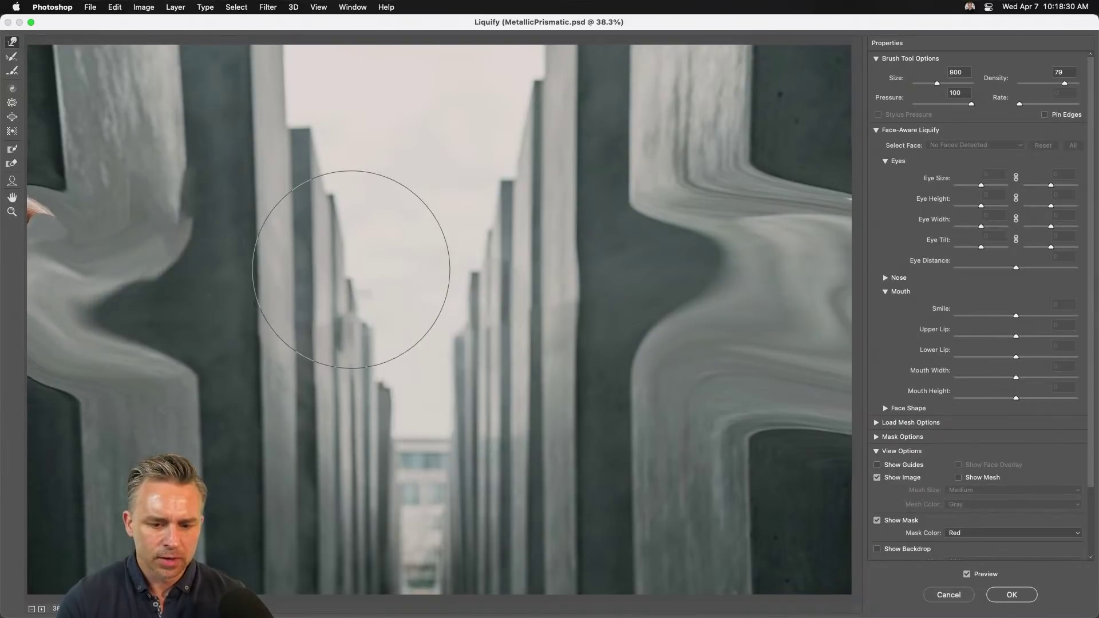
- Warp the central columns and sky into flowing, swirled metallic shapes with the Forward Warp tool
{"action": "key", "text": "bracketleft"}
{"action": "key", "text": "bracketleft"}
{"action": "key", "text": "bracketright"}
{"action": "key", "text": "bracketright"}
{"action": "mouse_move", "coordinate": [338, 233]}
{"action": "left_mouse_down"}
{"action": "mouse_move", "coordinate": [344, 282]}
{"action": "mouse_move", "coordinate": [488, 206]}
{"action": "mouse_move", "coordinate": [527, 400]}
{"action": "mouse_move", "coordinate": [404, 454]}
{"action": "mouse_move", "coordinate": [650, 441]}
{"action": "mouse_move", "coordinate": [220, 301]}
{"action": "mouse_move", "coordinate": [738, 264]}
{"action": "mouse_move", "coordinate": [430, 372]}
{"action": "mouse_move", "coordinate": [206, 166]}
{"action": "mouse_move", "coordinate": [329, 175]}
{"action": "mouse_move", "coordinate": [435, 321]}
{"action": "mouse_move", "coordinate": [711, 172]}
{"action": "mouse_move", "coordinate": [412, 343]}
{"action": "mouse_move", "coordinate": [510, 500]}
{"action": "mouse_move", "coordinate": [369, 74]}
{"action": "mouse_move", "coordinate": [458, 401]}
{"action": "left_mouse_up"}
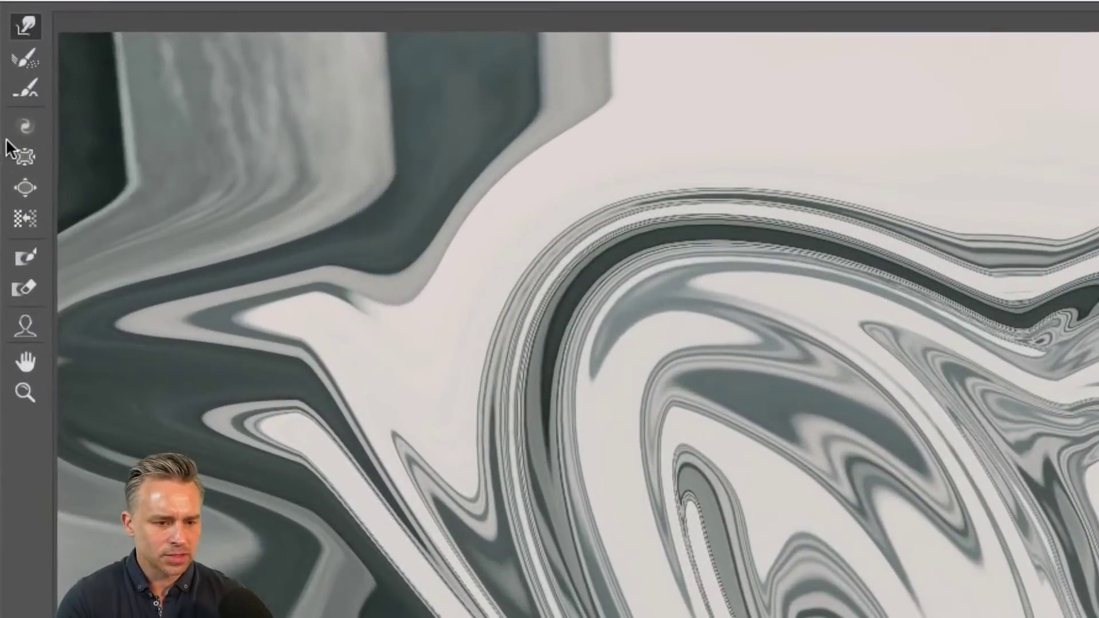
- Twirl the middle of the warped background with the Twirl tool at brush size 1300, and apply the Liquify filter
{"action": "left_click", "coordinate": [12, 90]}
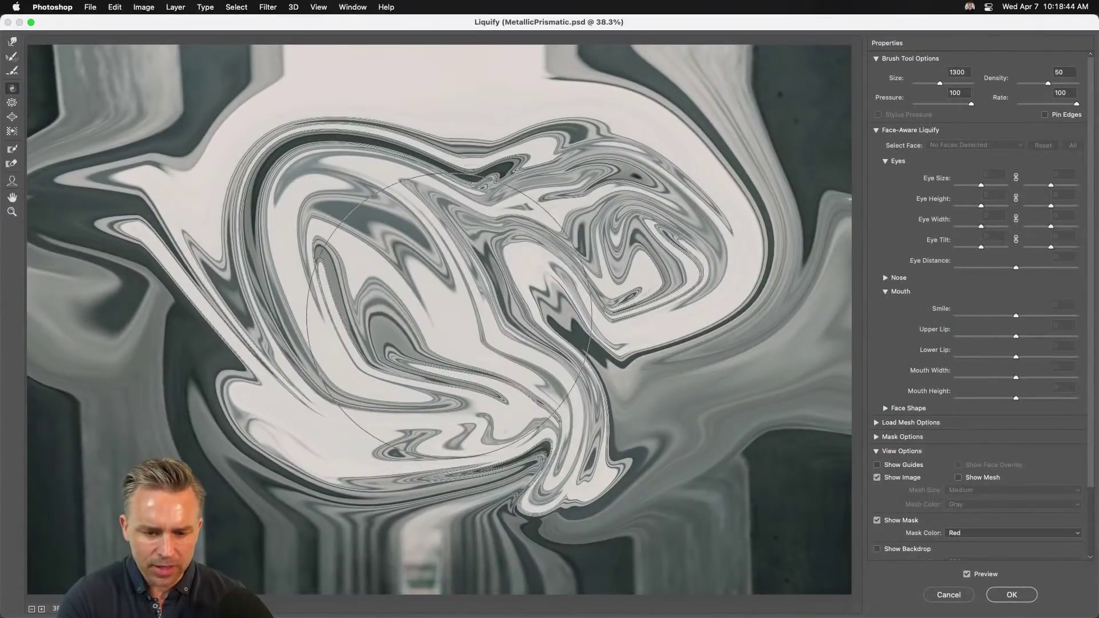
{"action": "left_click_drag", "start_coordinate": [759, 549], "coordinate": [762, 551]}
{"action": "left_click_drag", "start_coordinate": [435, 315], "coordinate": [448, 315]}
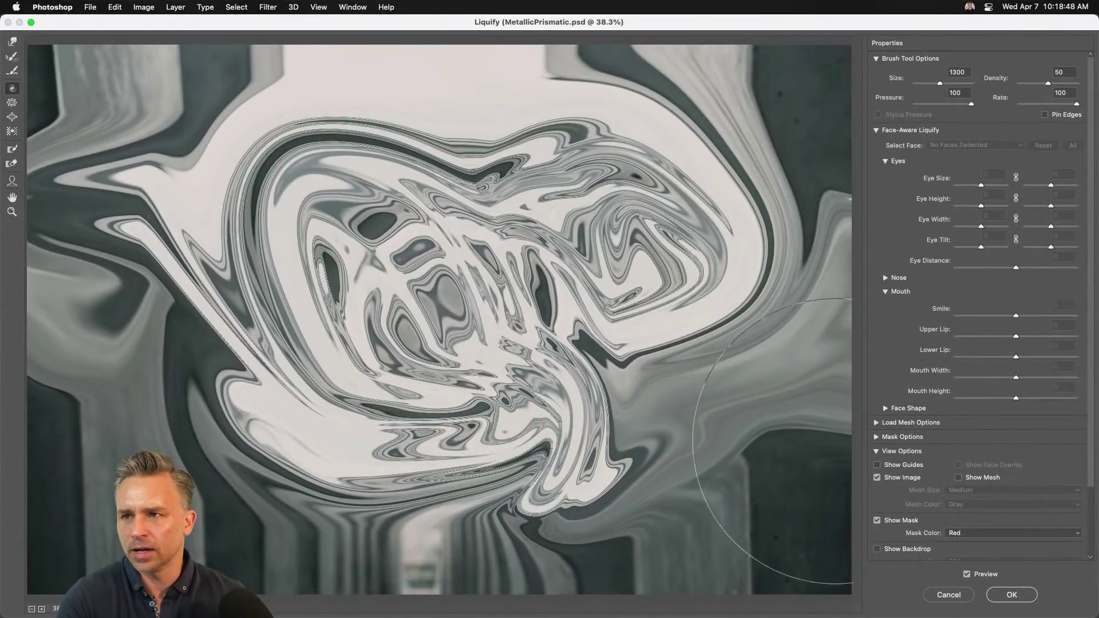
{"action": "left_click", "coordinate": [1023, 601]}
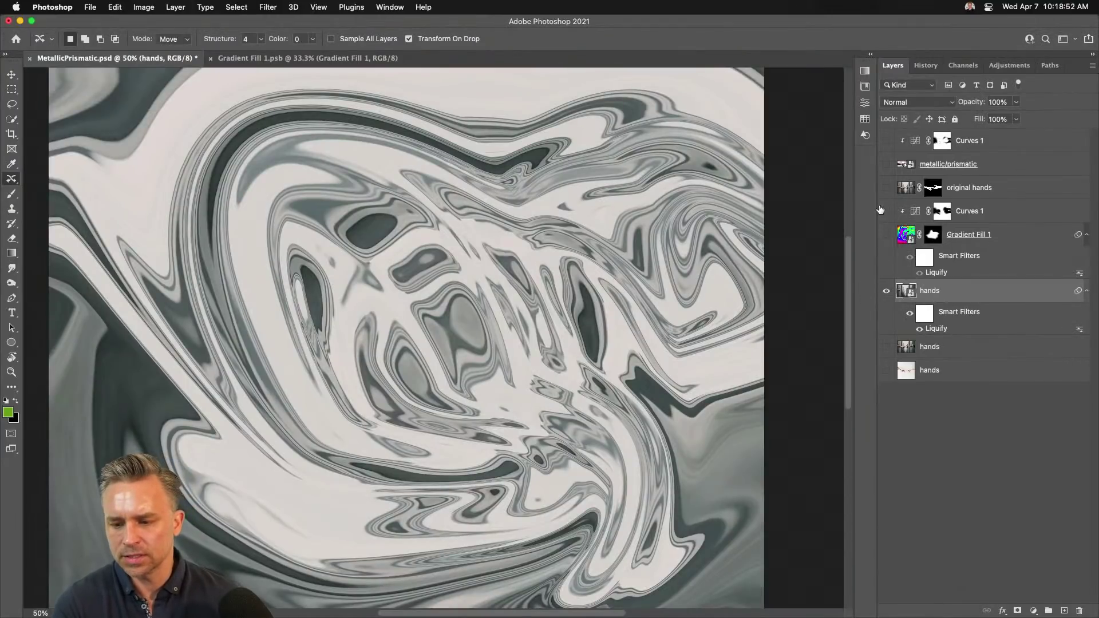
- Show the metallic/prismatic layer and its Curves adjustment, and add a layer mask to the liquified hands layer
{"action": "left_click", "coordinate": [886, 164]}
{"action": "left_click", "coordinate": [886, 141]}
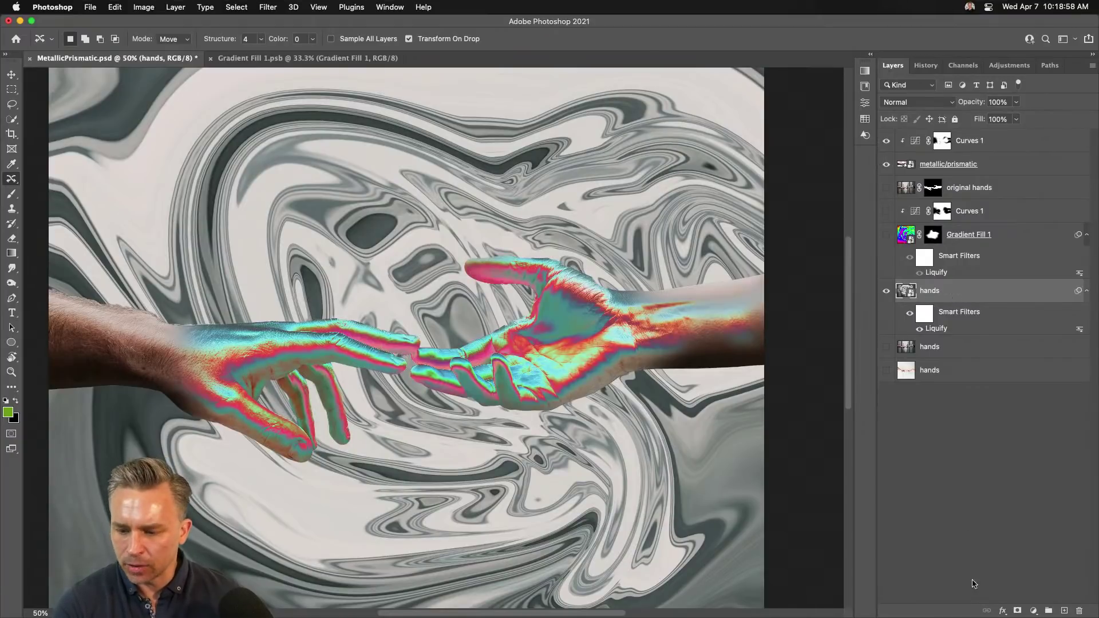
{"action": "left_click", "coordinate": [1015, 610]}
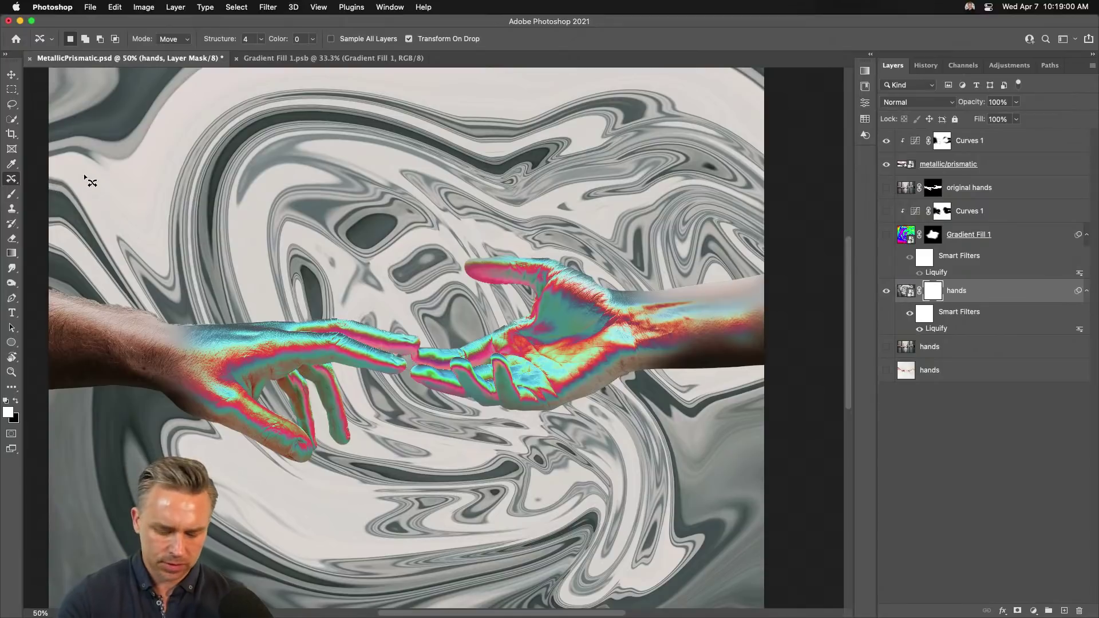
- Paint the liquified hands layer's mask with a soft 700 px brush to confine the distortion to the centre, showing the hands photo layer beneath
{"action": "key", "text": "b"}
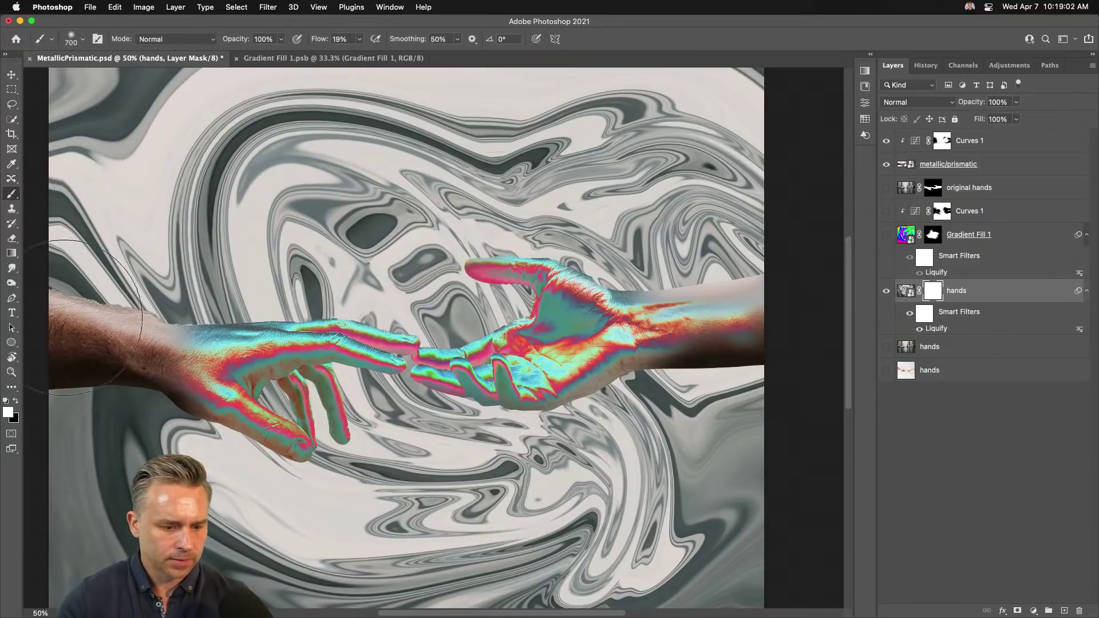
{"action": "left_click", "coordinate": [16, 400]}
{"action": "mouse_move", "coordinate": [58, 395]}
{"action": "left_mouse_down"}
{"action": "mouse_move", "coordinate": [171, 172]}
{"action": "mouse_move", "coordinate": [355, 11]}
{"action": "left_mouse_up"}
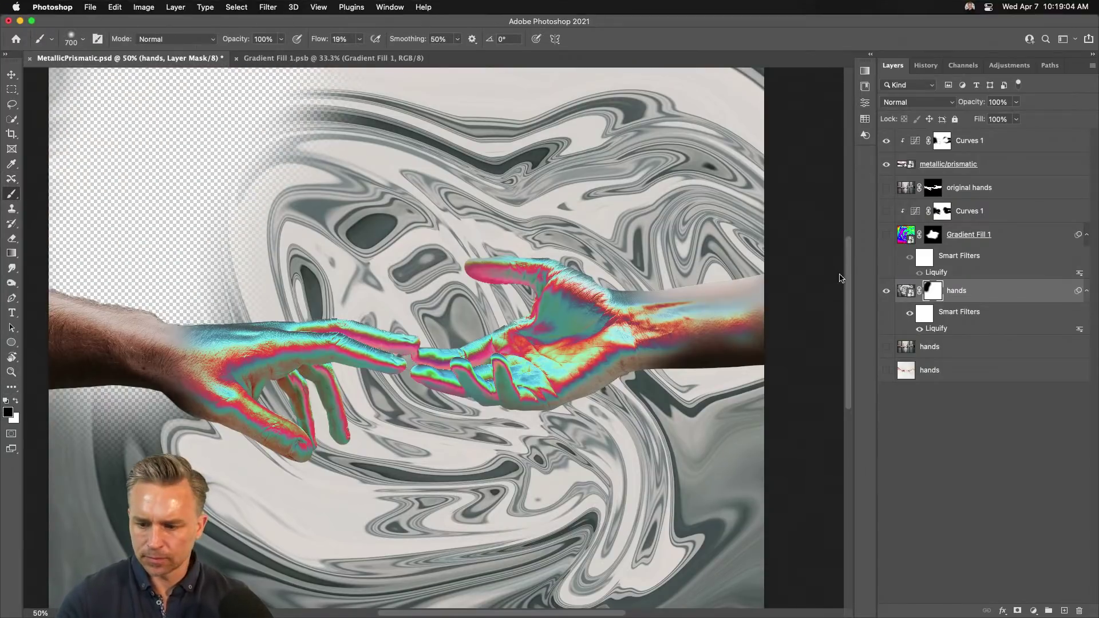
{"action": "left_click", "coordinate": [886, 346]}
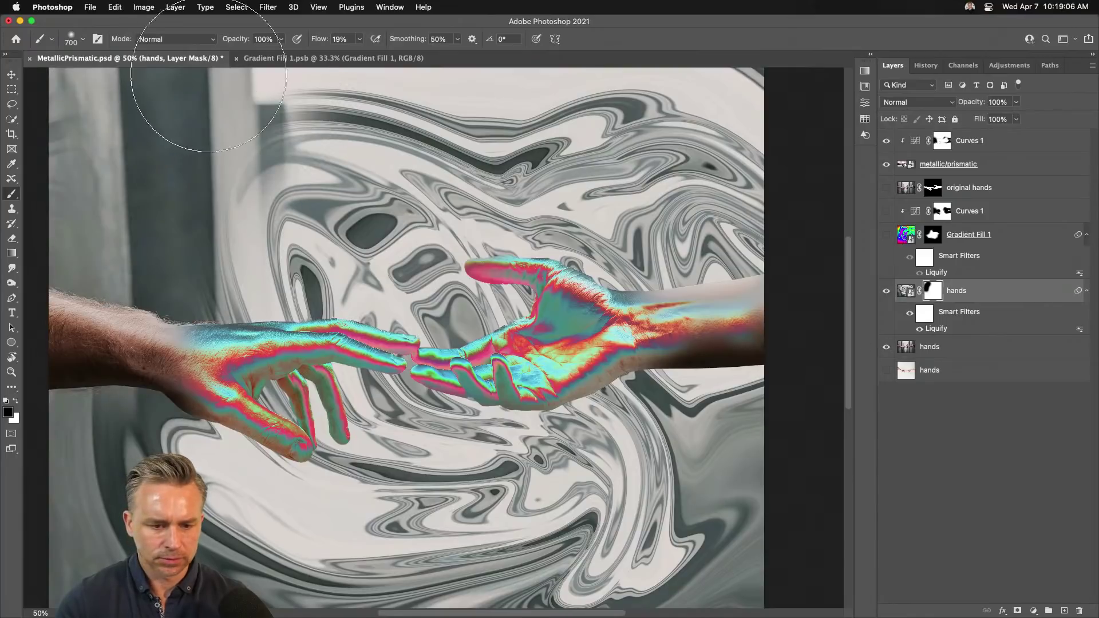
{"action": "mouse_move", "coordinate": [196, 86]}
{"action": "left_mouse_down"}
{"action": "mouse_move", "coordinate": [746, 144]}
{"action": "mouse_move", "coordinate": [724, 135]}
{"action": "mouse_move", "coordinate": [772, 283]}
{"action": "mouse_move", "coordinate": [730, 239]}
{"action": "mouse_move", "coordinate": [799, 575]}
{"action": "mouse_move", "coordinate": [381, 501]}
{"action": "mouse_move", "coordinate": [97, 510]}
{"action": "left_mouse_up"}
{"action": "key", "text": "x"}
{"action": "mouse_move", "coordinate": [377, 487]}
{"action": "left_mouse_down"}
{"action": "mouse_move", "coordinate": [423, 446]}
{"action": "mouse_move", "coordinate": [486, 458]}
{"action": "mouse_move", "coordinate": [426, 424]}
{"action": "left_mouse_up"}
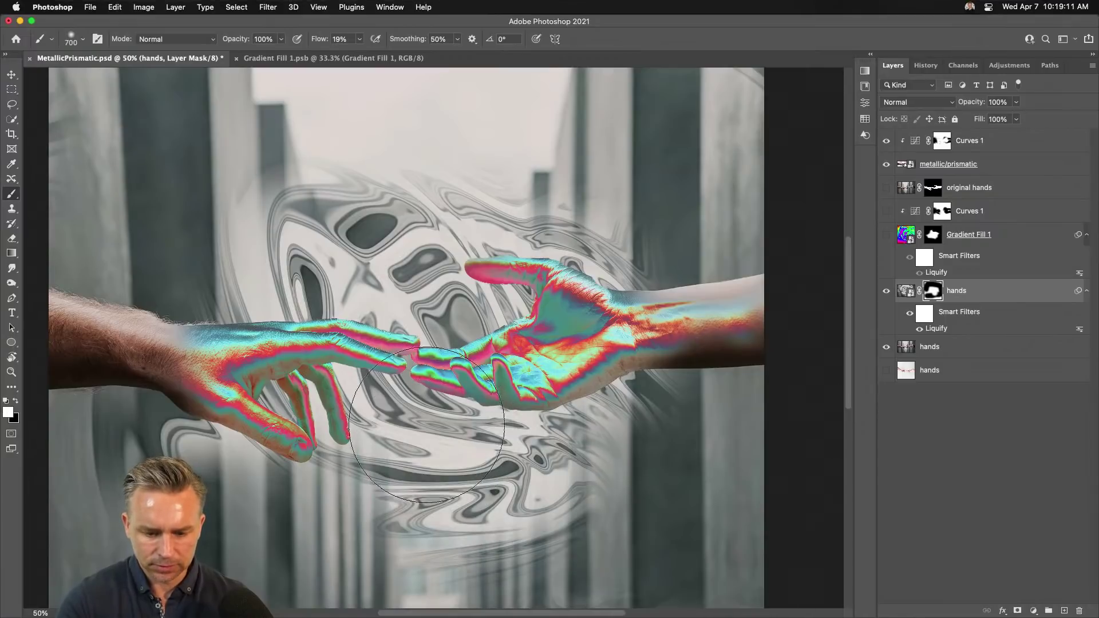
- Preview the Gradient Fill 1 layer with its Curves adjustment over the liquified background, and hide both again
{"action": "left_click", "coordinate": [886, 234]}
{"action": "left_click", "coordinate": [886, 211]}
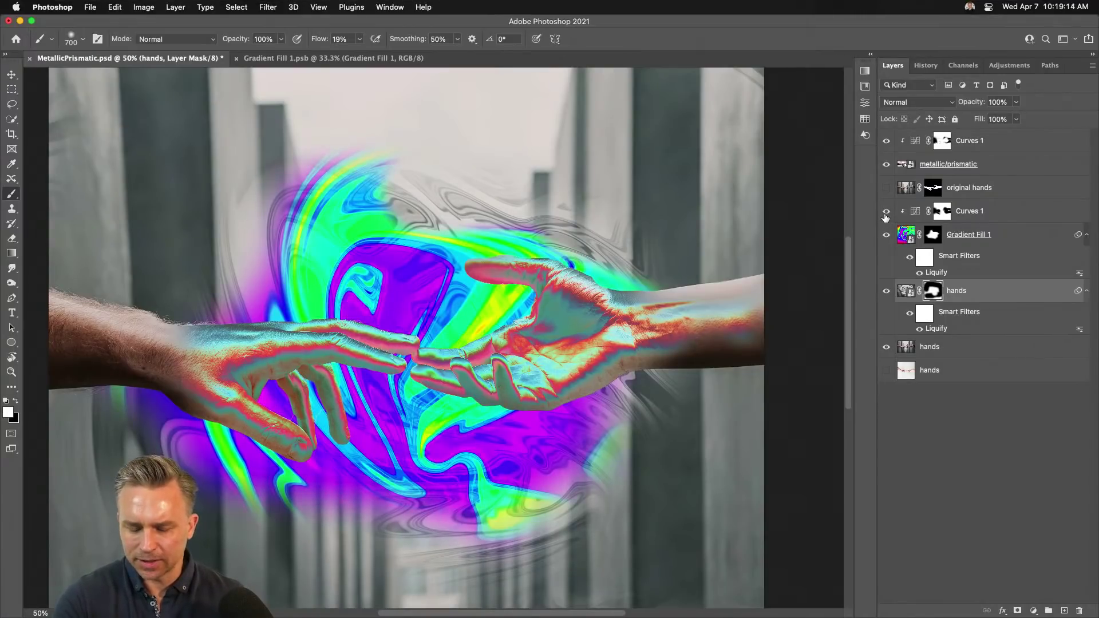
{"action": "left_click", "coordinate": [886, 212]}
{"action": "left_click", "coordinate": [885, 234]}
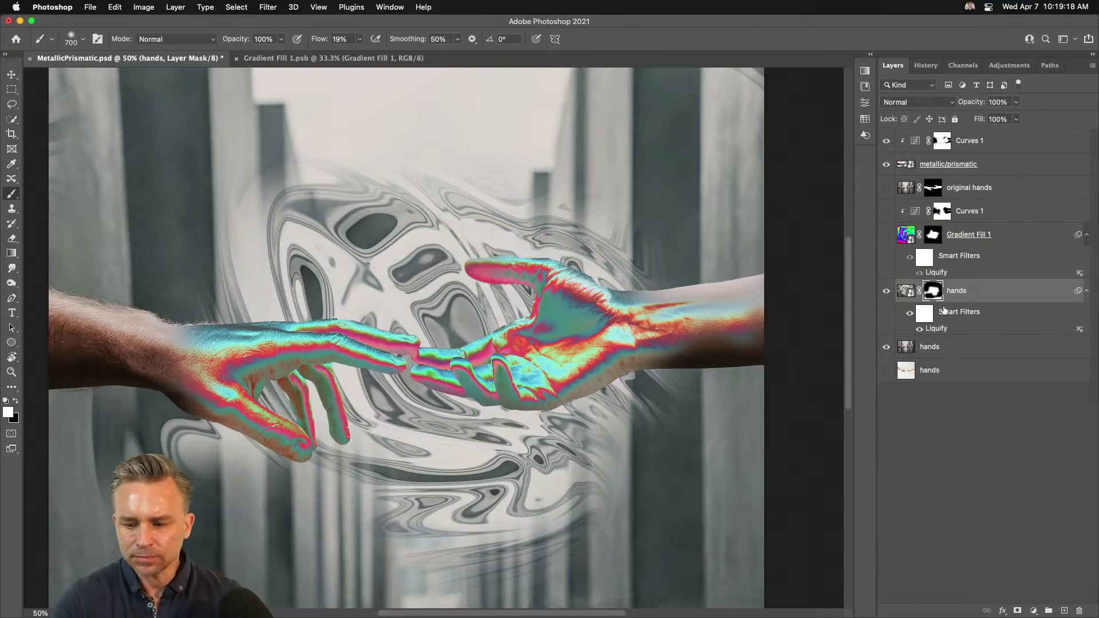
- Duplicate the topmost Curves 1 adjustment directly above the liquified hands layer and clip the copy to that layer
{"action": "left_click", "coordinate": [975, 146]}
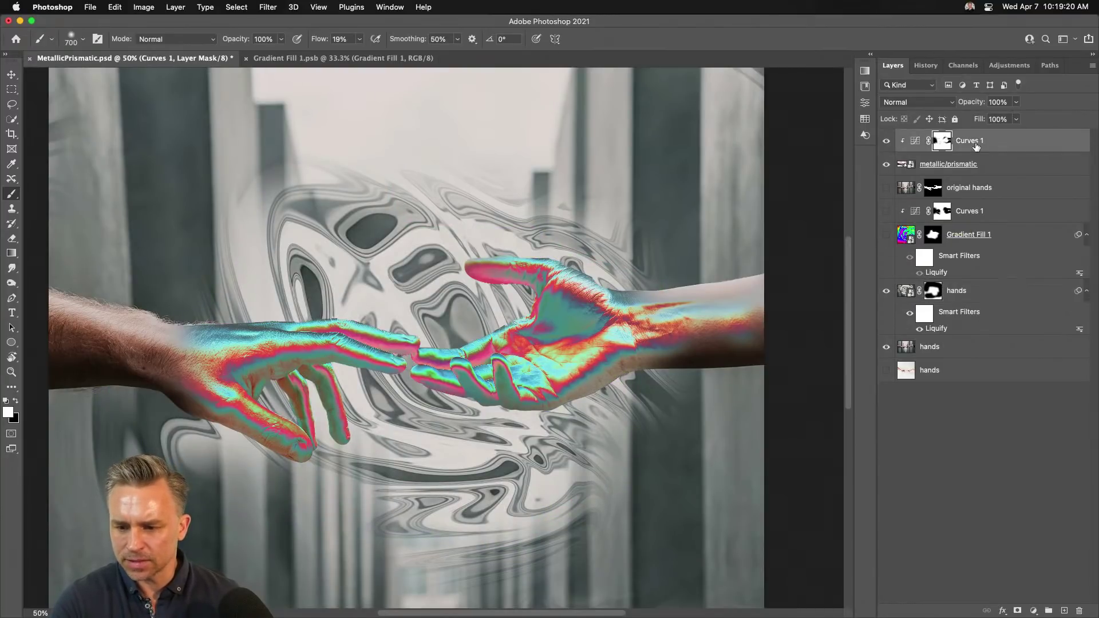
{"action": "key", "text": "super+2"}
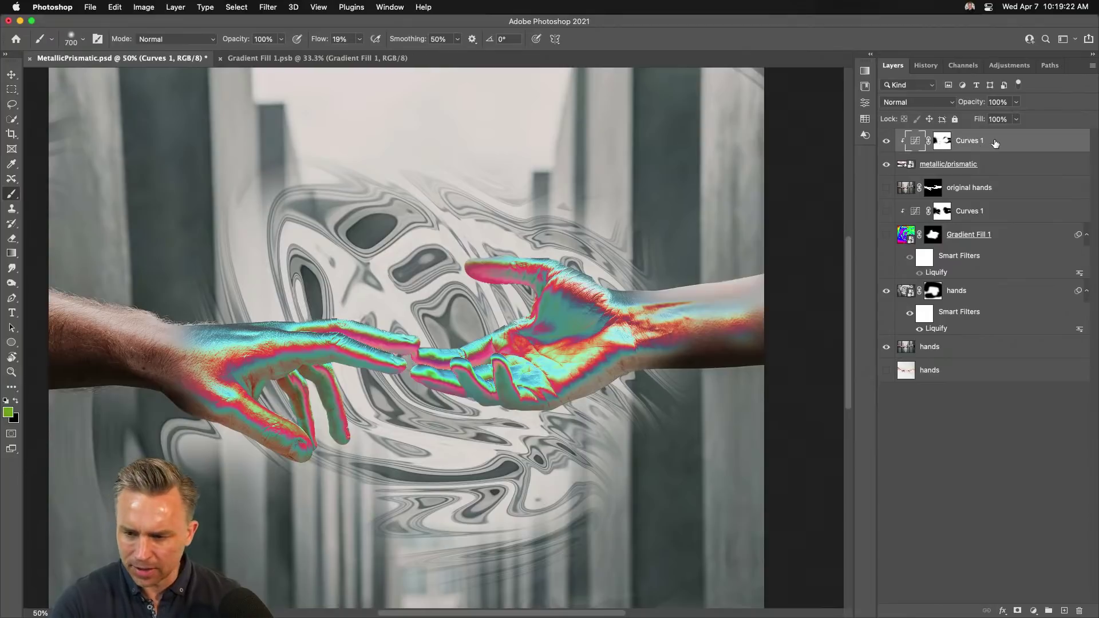
{"action": "left_click_drag", "start_coordinate": [1016, 146], "coordinate": [951, 298]}
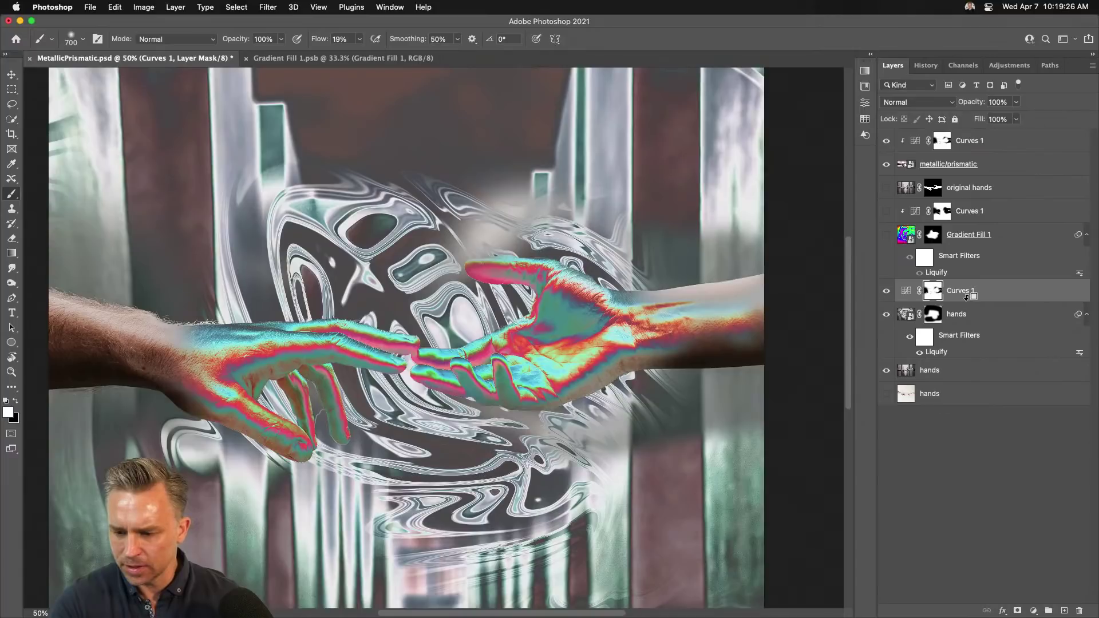
{"action": "left_click", "coordinate": [967, 297], "text": "alt"}
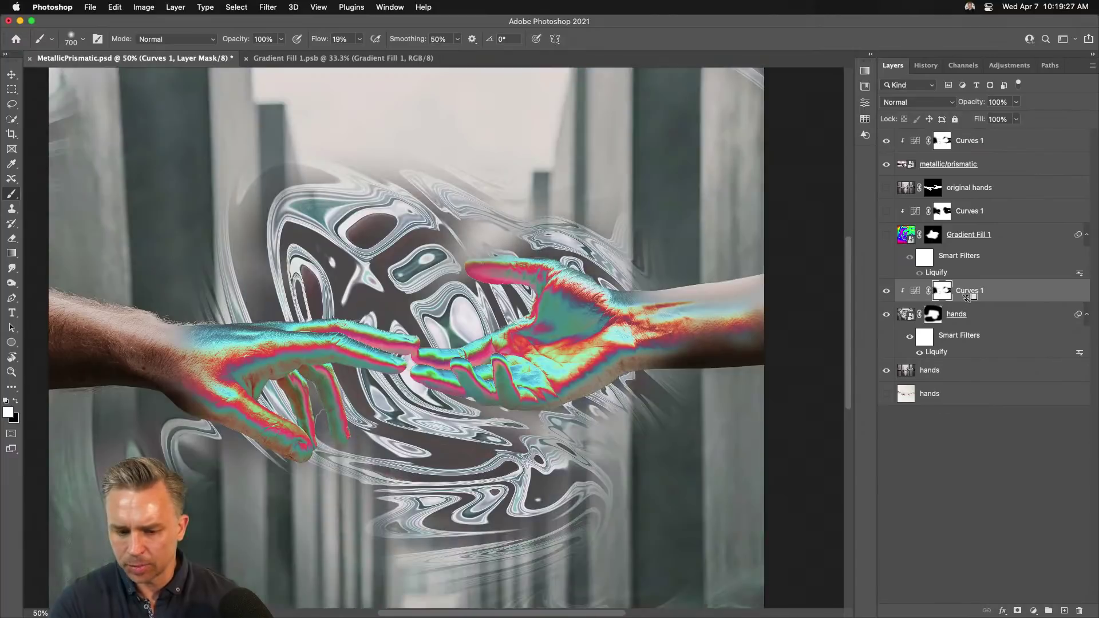
- Compare the composite with and without the liquified hands layer by toggling its visibility
{"action": "left_click", "coordinate": [886, 314]}
{"action": "left_click", "coordinate": [886, 313]}
{"action": "left_click", "coordinate": [886, 314]}
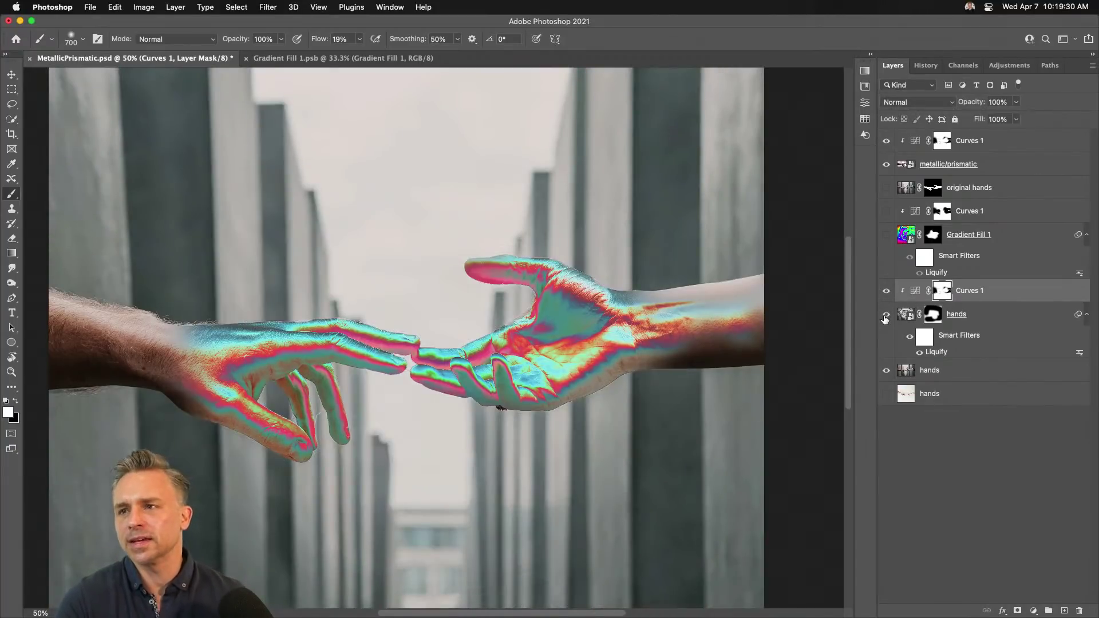
{"action": "left_click", "coordinate": [885, 314]}
- Paint black on the liquified hands layer's mask to hide leftover distortion along the image's bottom edge, left side and upper edge
{"action": "scroll", "coordinate": [753, 386], "scroll_direction": "down", "scroll_amount": 6}
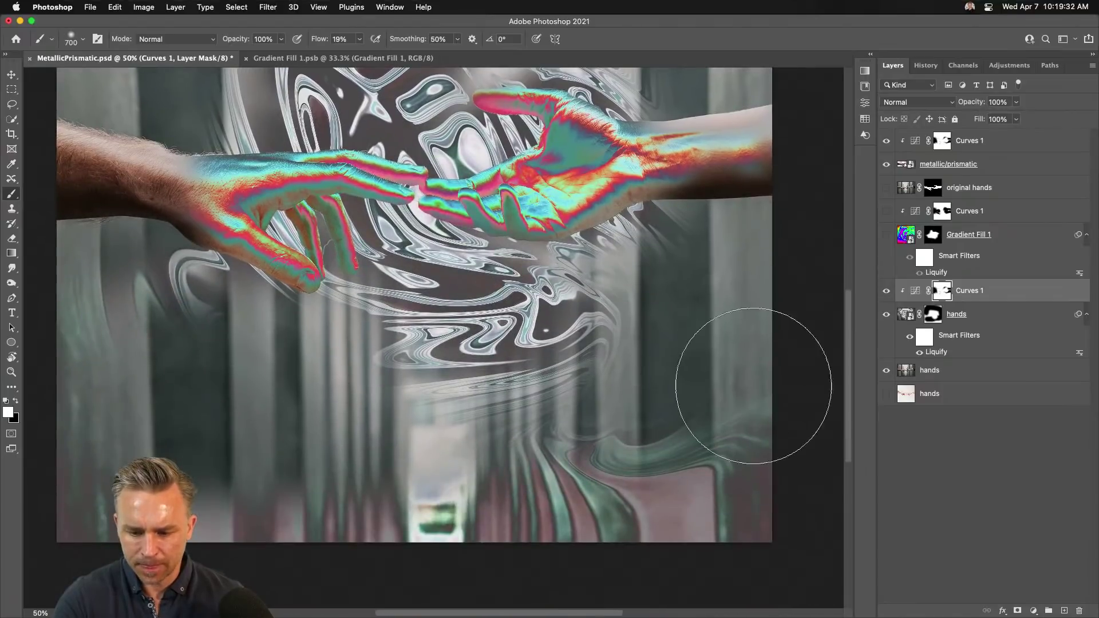
{"action": "left_click", "coordinate": [933, 313]}
{"action": "mouse_move", "coordinate": [785, 466]}
{"action": "left_mouse_down"}
{"action": "mouse_move", "coordinate": [426, 458]}
{"action": "mouse_move", "coordinate": [380, 508]}
{"action": "left_mouse_up"}
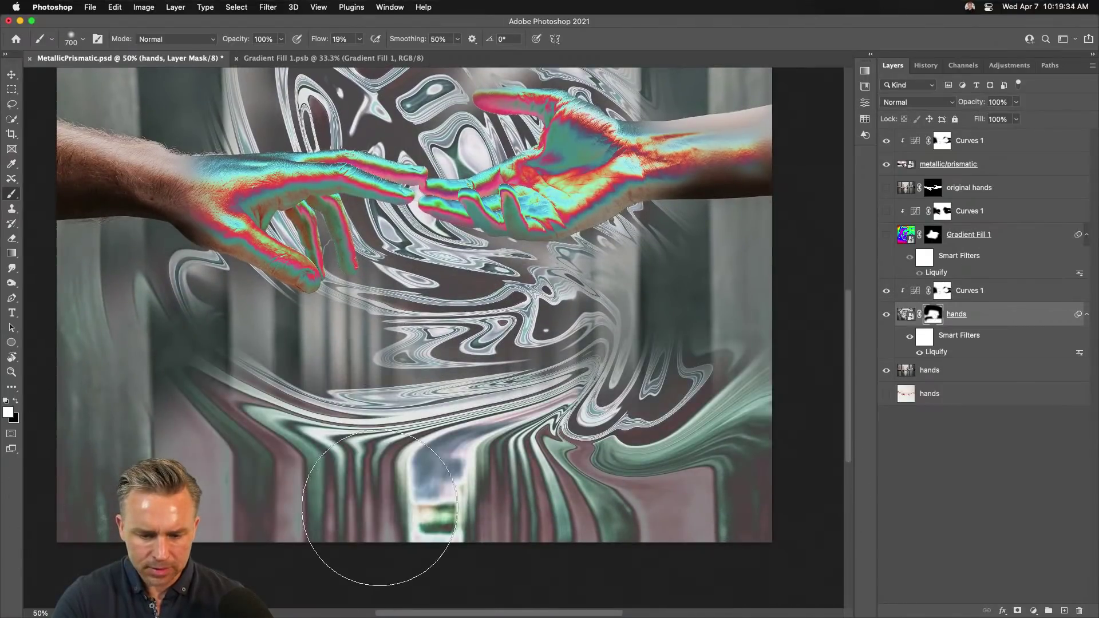
{"action": "key", "text": "super+z"}
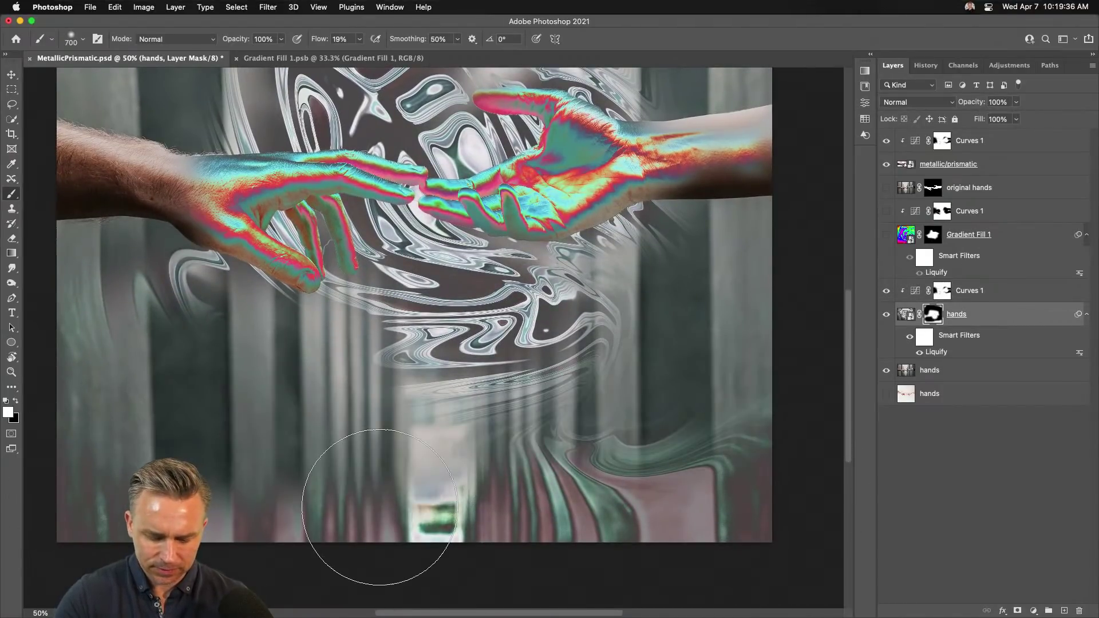
{"action": "key", "text": "x"}
{"action": "mouse_move", "coordinate": [63, 504]}
{"action": "left_mouse_down"}
{"action": "mouse_move", "coordinate": [507, 535]}
{"action": "mouse_move", "coordinate": [793, 498]}
{"action": "mouse_move", "coordinate": [511, 459]}
{"action": "mouse_move", "coordinate": [817, 485]}
{"action": "mouse_move", "coordinate": [748, 553]}
{"action": "left_mouse_up"}
{"action": "mouse_move", "coordinate": [180, 186]}
{"action": "left_mouse_down"}
{"action": "mouse_move", "coordinate": [221, 361]}
{"action": "mouse_move", "coordinate": [204, 438]}
{"action": "left_mouse_up"}
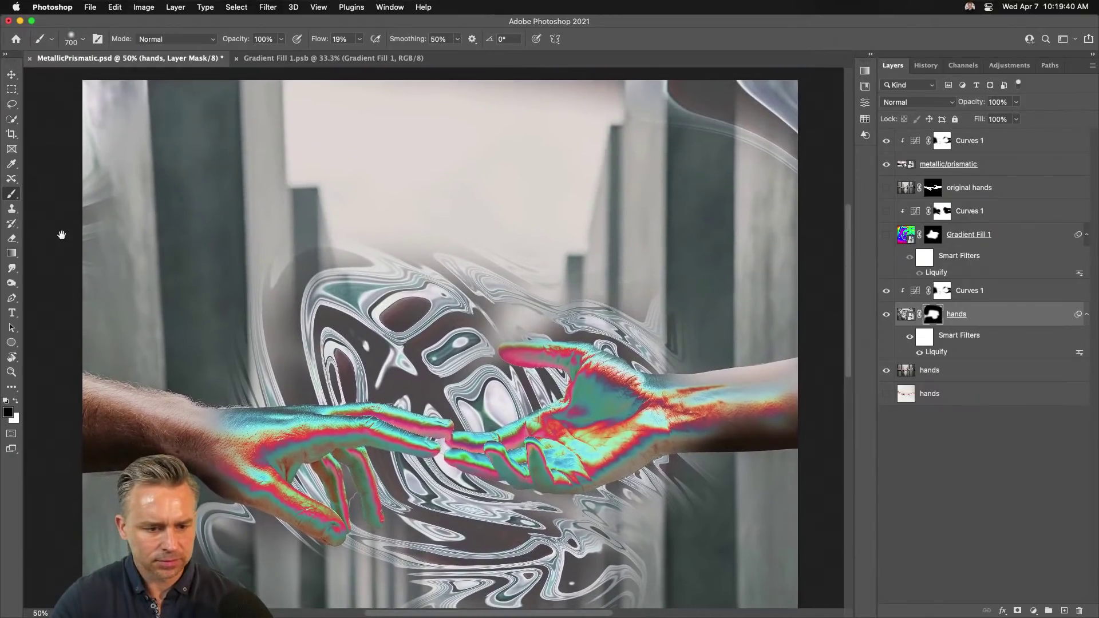
{"action": "mouse_move", "coordinate": [93, 260]}
{"action": "left_mouse_down"}
{"action": "mouse_move", "coordinate": [172, 58]}
{"action": "mouse_move", "coordinate": [712, 104]}
{"action": "mouse_move", "coordinate": [825, 255]}
{"action": "mouse_move", "coordinate": [693, 64]}
{"action": "mouse_move", "coordinate": [791, 129]}
{"action": "left_mouse_up"}
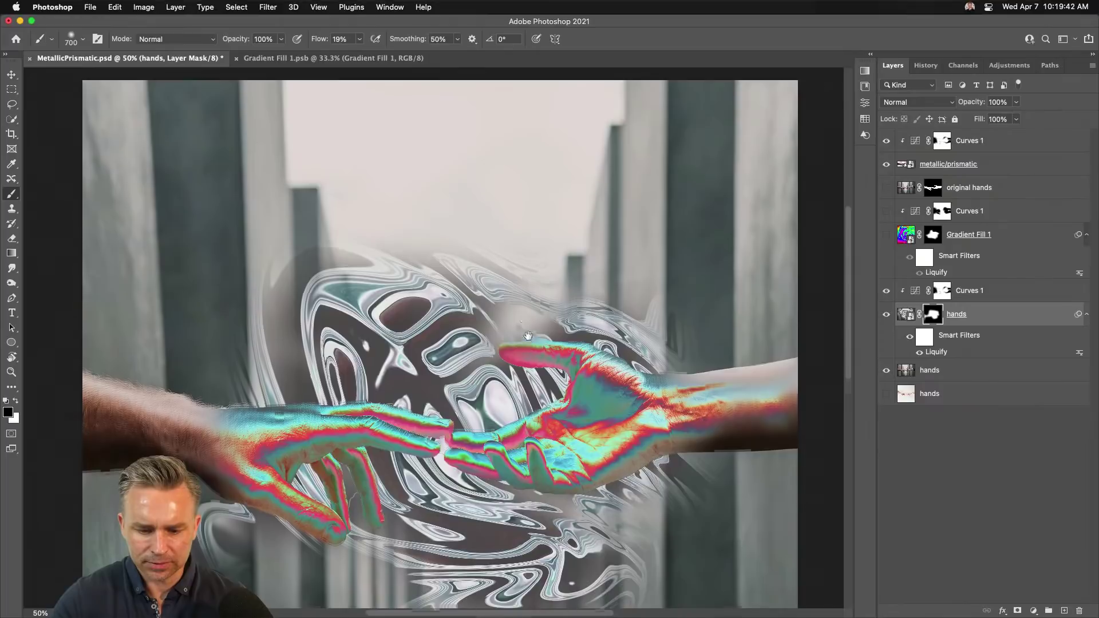
{"action": "mouse_move", "coordinate": [528, 335]}
{"action": "left_mouse_down"}
{"action": "mouse_move", "coordinate": [483, 211]}
{"action": "mouse_move", "coordinate": [493, 229]}
{"action": "left_mouse_up"}
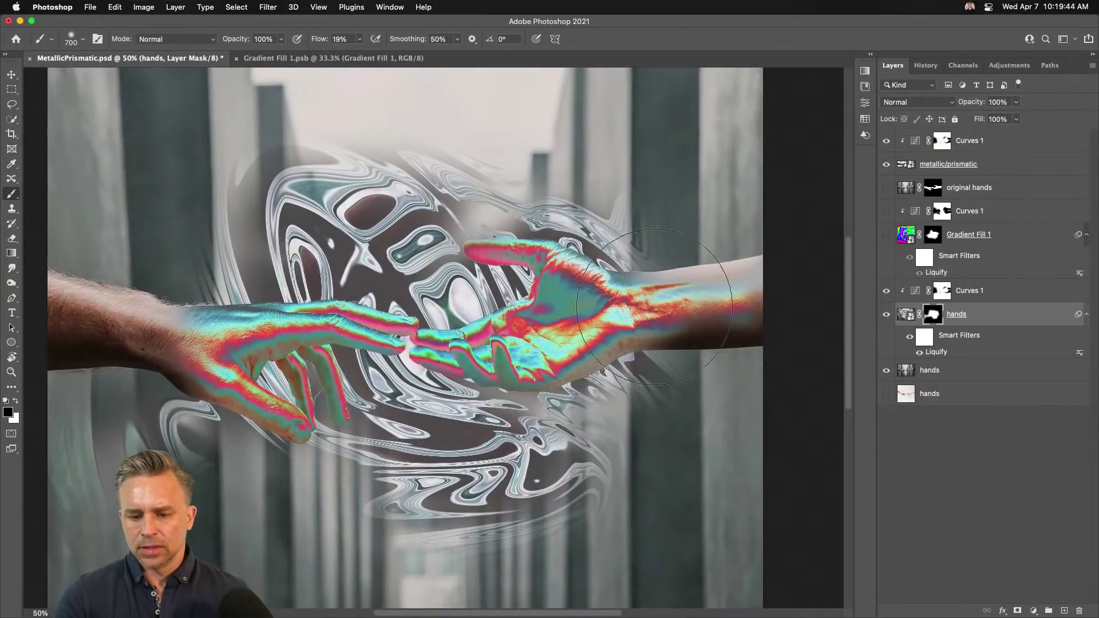
- Select the mask of the Curves 1 adjustment clipped to the liquified hands and choose the Soft Round preset from General Brushes
{"action": "left_click", "coordinate": [1019, 296]}
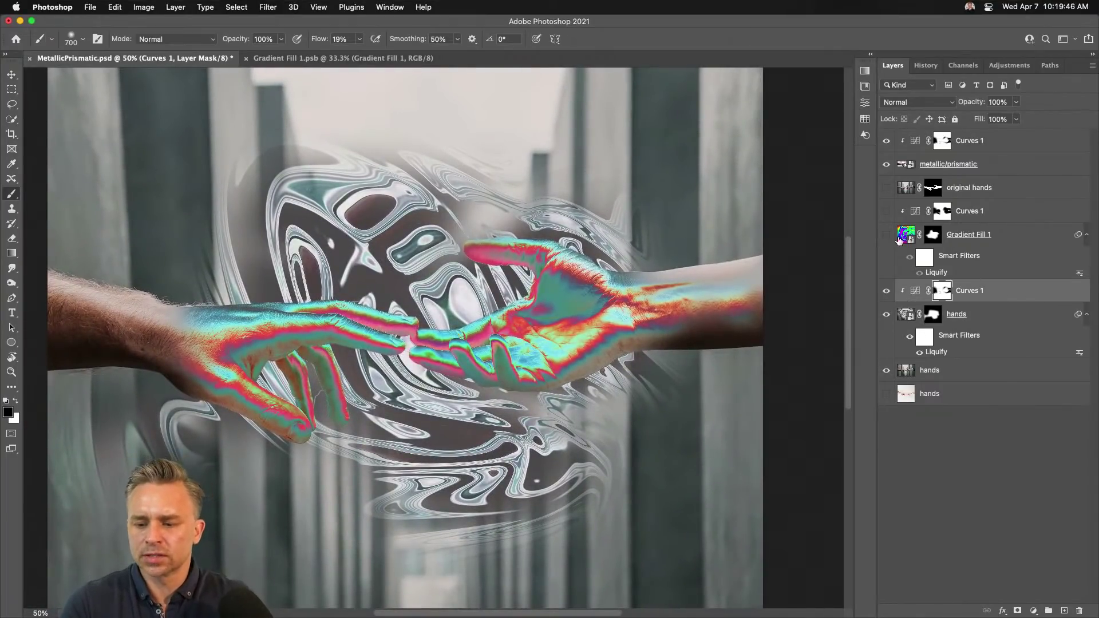
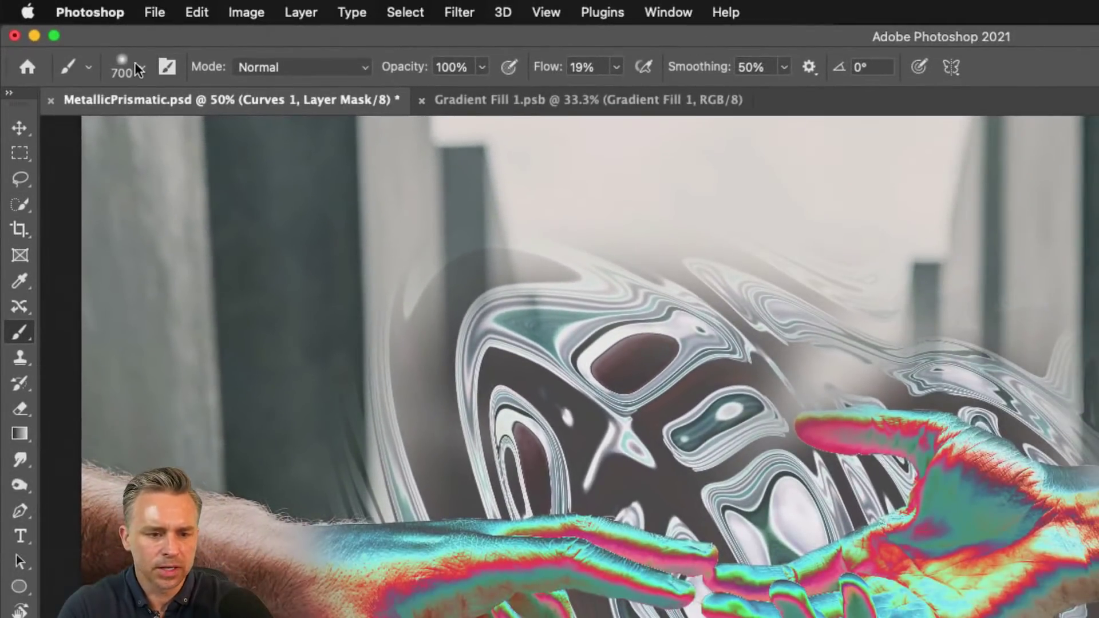
{"action": "left_click", "coordinate": [143, 68]}
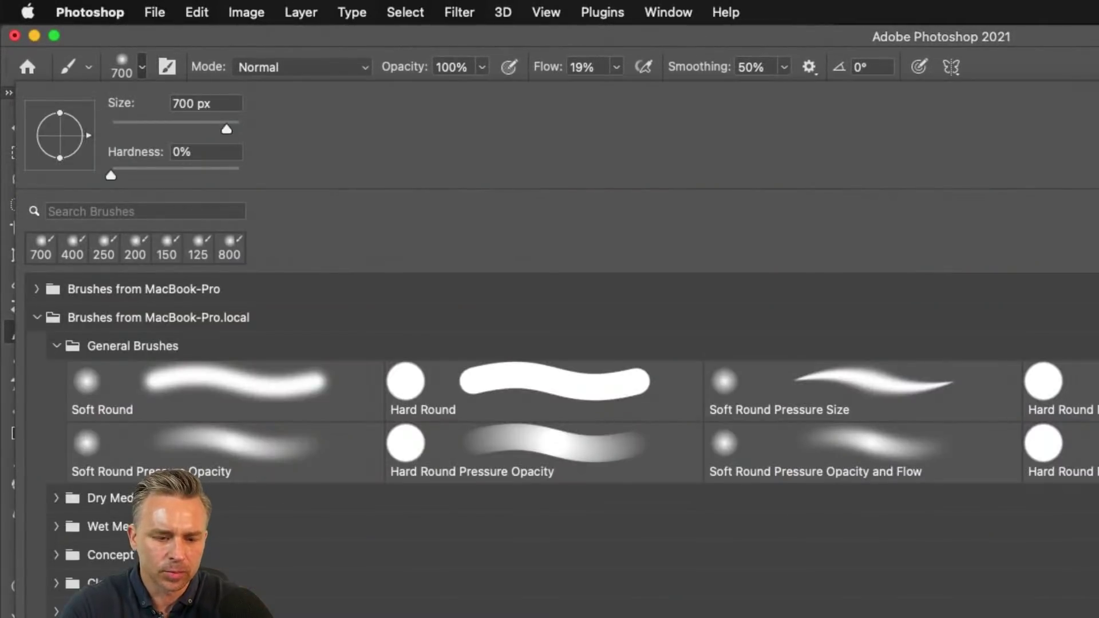
{"action": "left_click", "coordinate": [197, 456]}
{"action": "left_click", "coordinate": [458, 460]}
{"action": "left_click", "coordinate": [296, 399]}
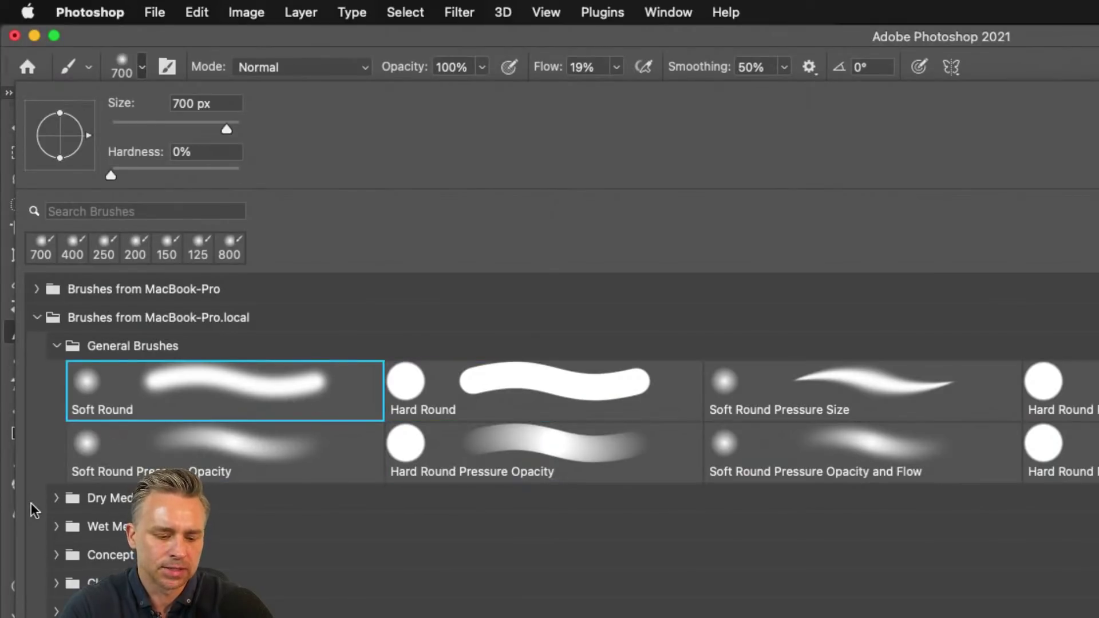
- Choose the Foliage Mix Dry preset of Kyle's Concept Brushes from the Concept brush group
{"action": "left_click", "coordinate": [56, 555]}
{"action": "scroll", "coordinate": [292, 575], "scroll_direction": "down", "scroll_amount": 2}
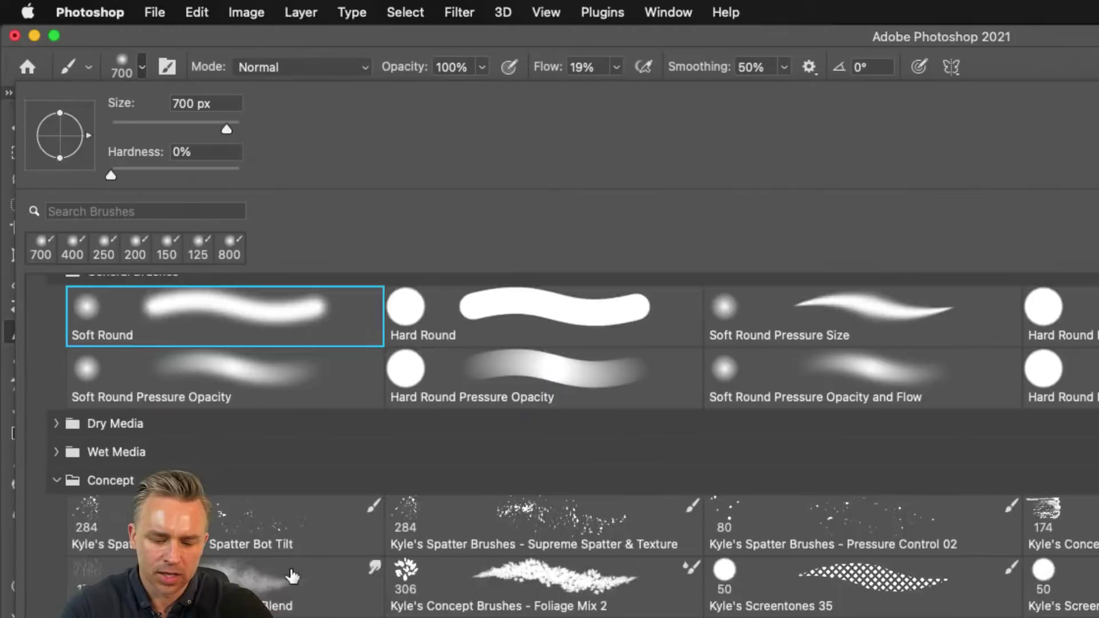
{"action": "scroll", "coordinate": [290, 574], "scroll_direction": "down", "scroll_amount": 5}
{"action": "scroll", "coordinate": [448, 483], "scroll_direction": "up", "scroll_amount": 2}
{"action": "left_click", "coordinate": [450, 484]}
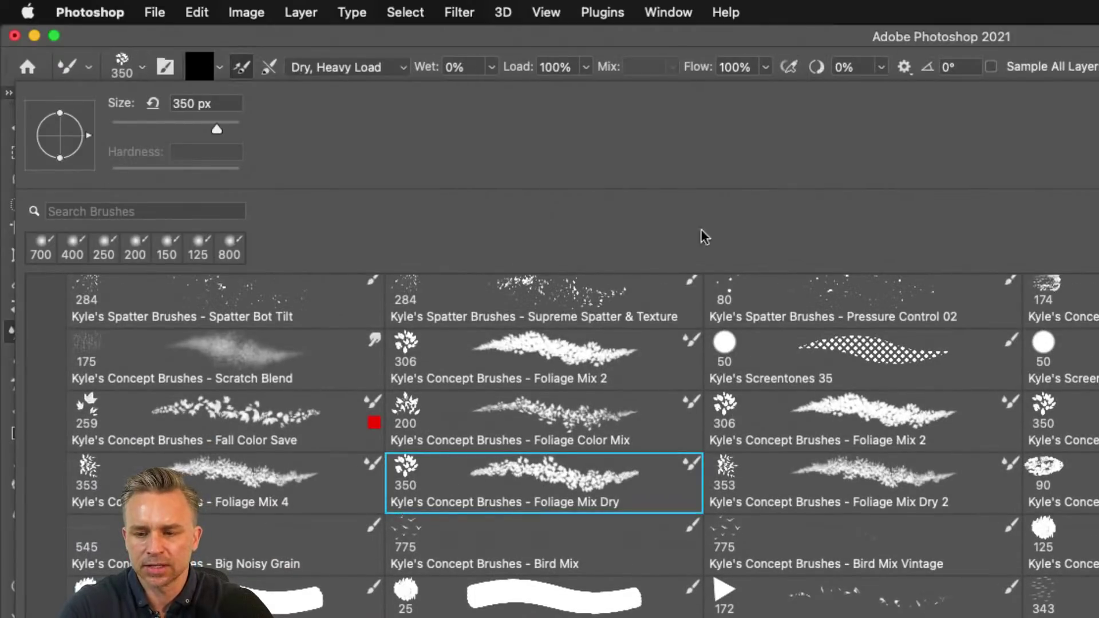
- Switch the Mixer Brush's preset to Soft Round from General Brushes
{"action": "scroll", "coordinate": [209, 388], "scroll_direction": "up", "scroll_amount": 5}
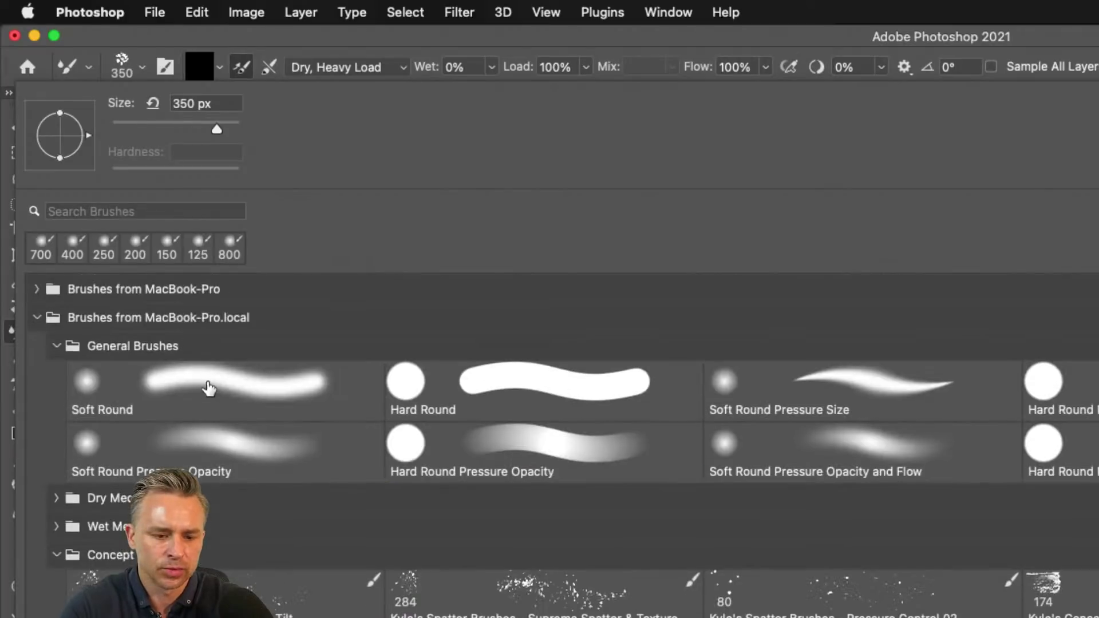
{"action": "left_click", "coordinate": [146, 391]}
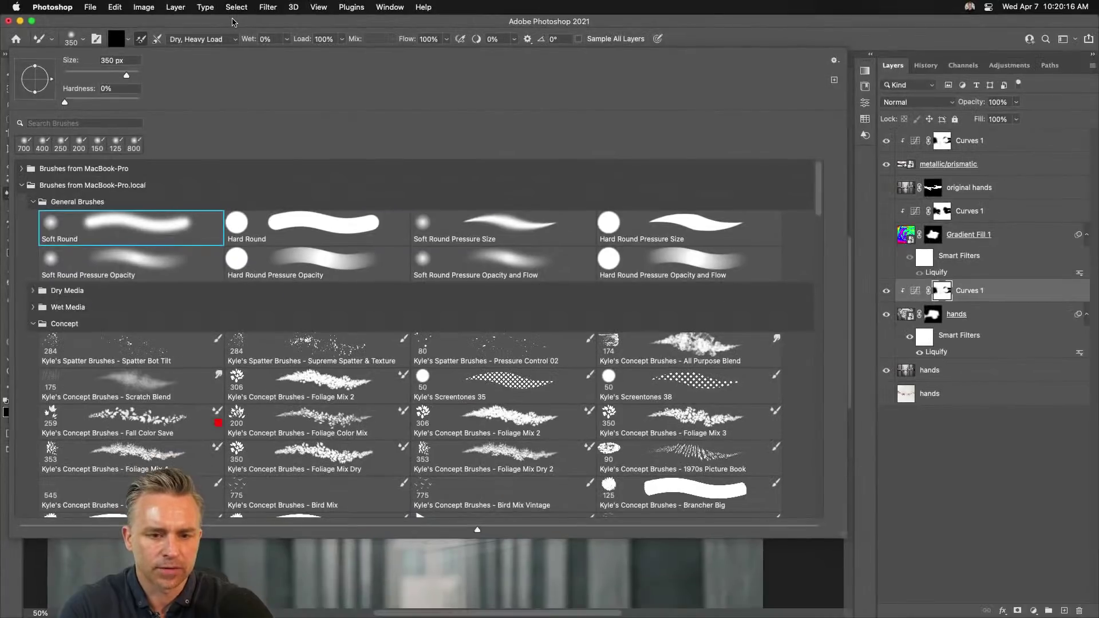
{"action": "left_click", "coordinate": [232, 22]}
- Reset the Mixer Brush to its default settings and switch back to the regular Brush tool
{"action": "right_click", "coordinate": [42, 40]}
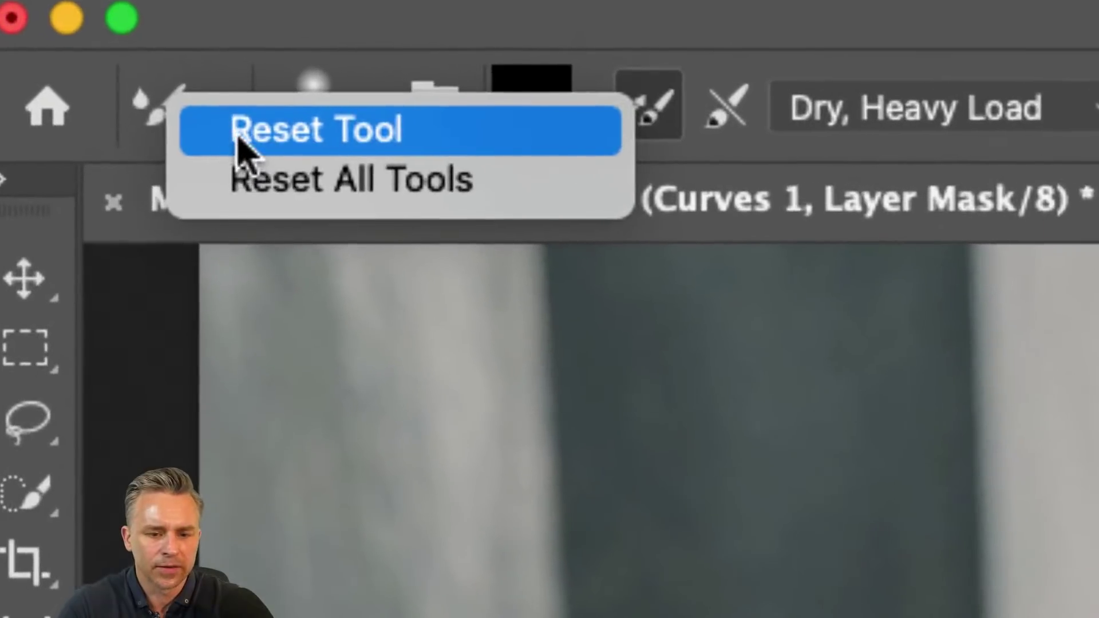
{"action": "left_click", "coordinate": [55, 45]}
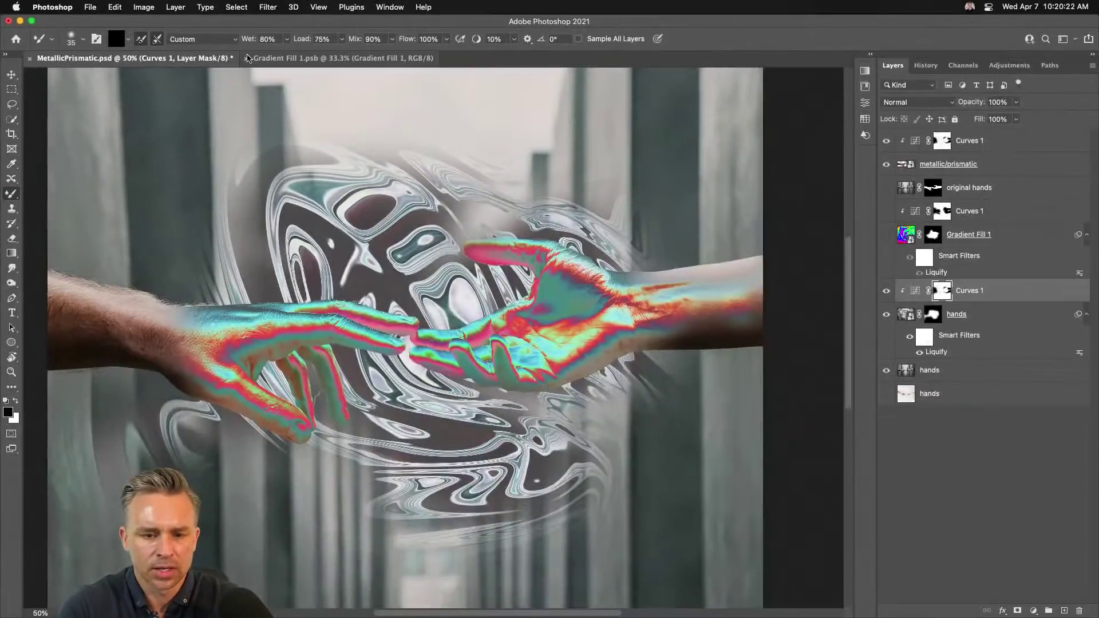
{"action": "right_click", "coordinate": [12, 193]}
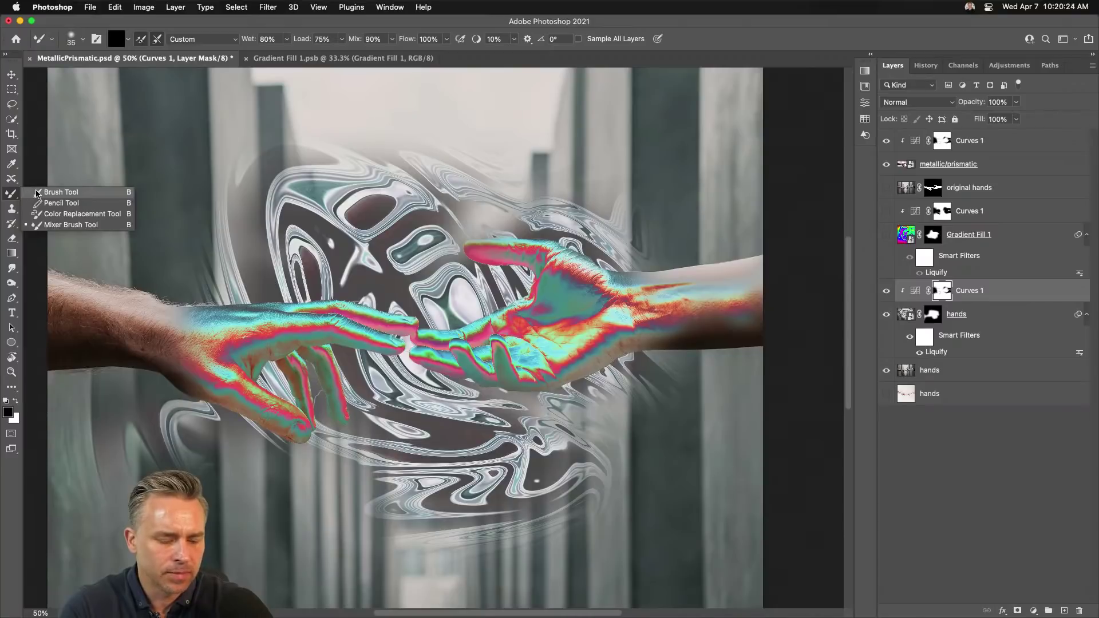
{"action": "left_click", "coordinate": [57, 192]}
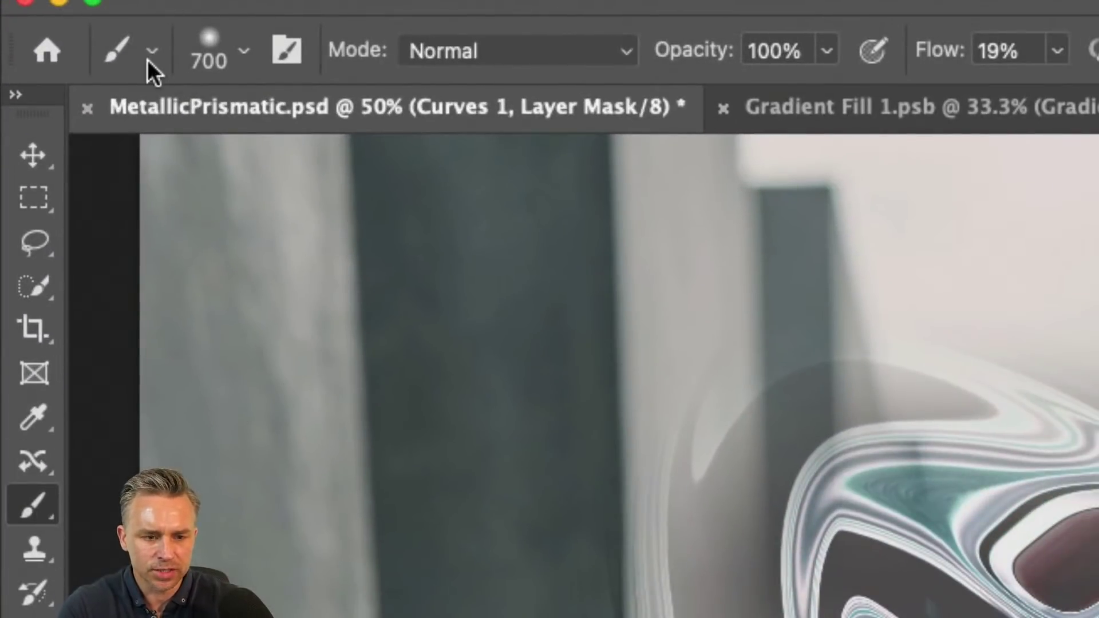
{"action": "left_click", "coordinate": [152, 51]}
{"action": "key", "text": "Escape"}
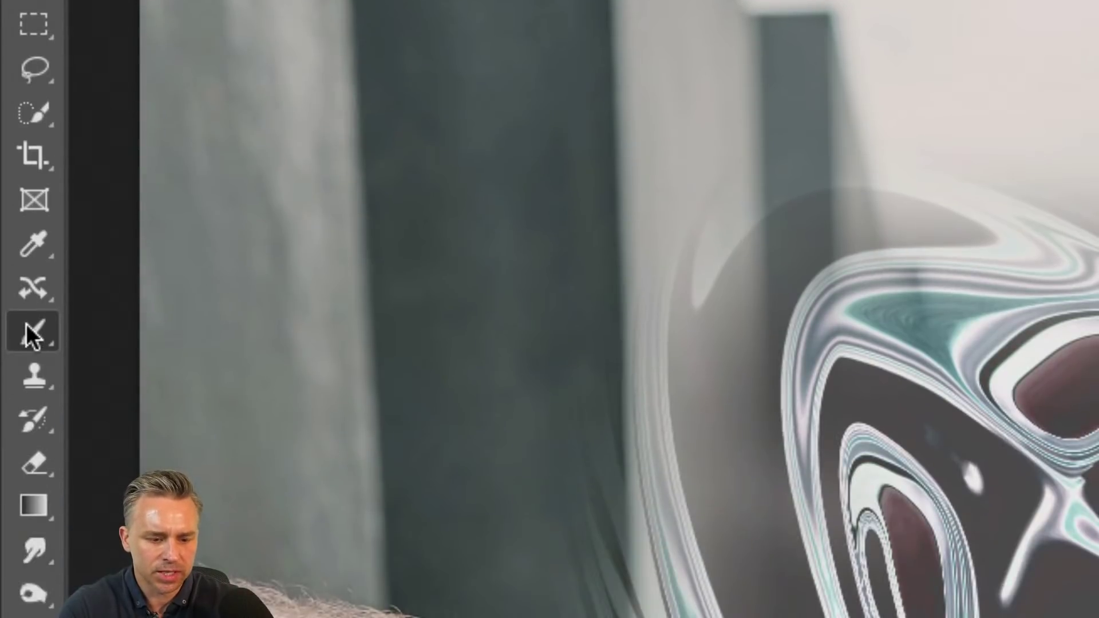
{"action": "right_click", "coordinate": [28, 387]}
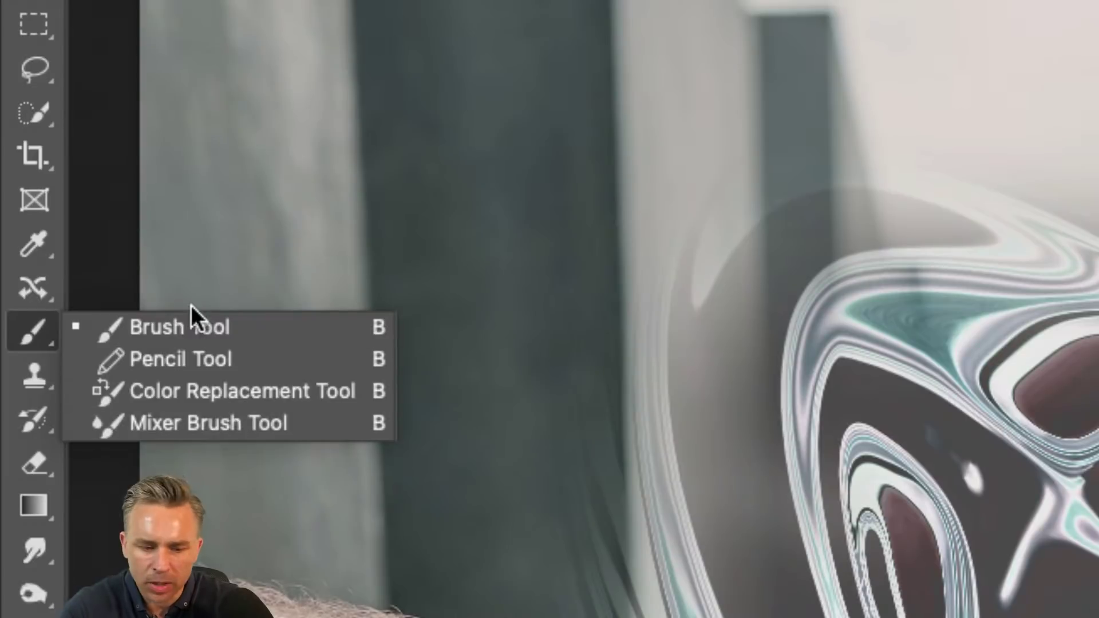
{"action": "left_click", "coordinate": [195, 326]}
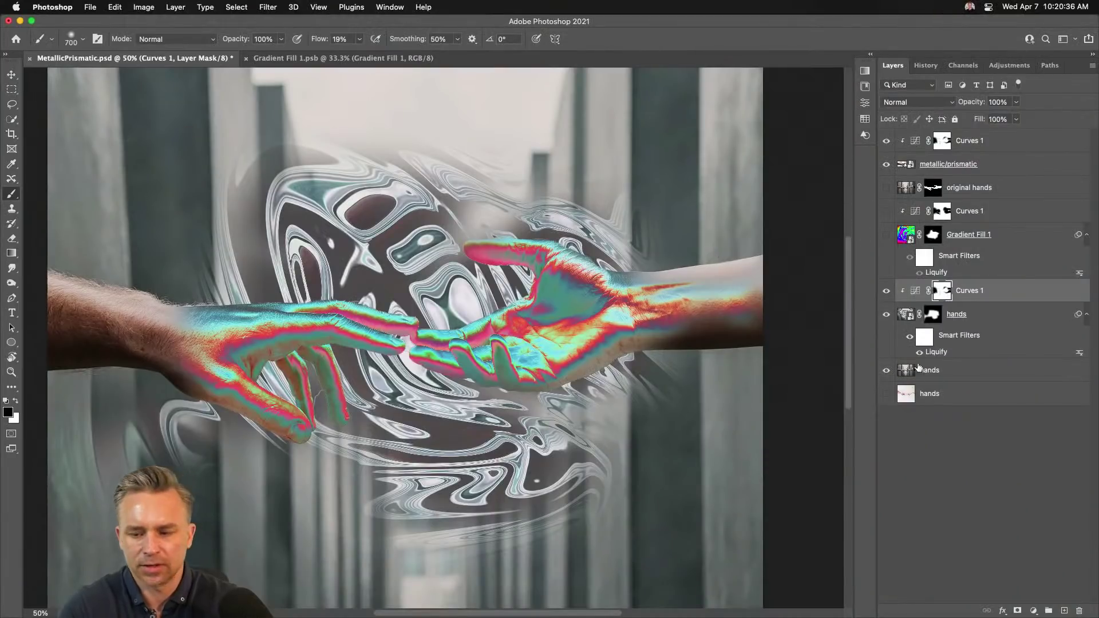
- Show and duplicate Gradient Fill 1, and clip one copy to the liquified hands layer, directly above its Curves adjustment
{"action": "left_click", "coordinate": [886, 234]}
{"action": "left_click", "coordinate": [975, 232]}
{"action": "key", "text": "super+j"}
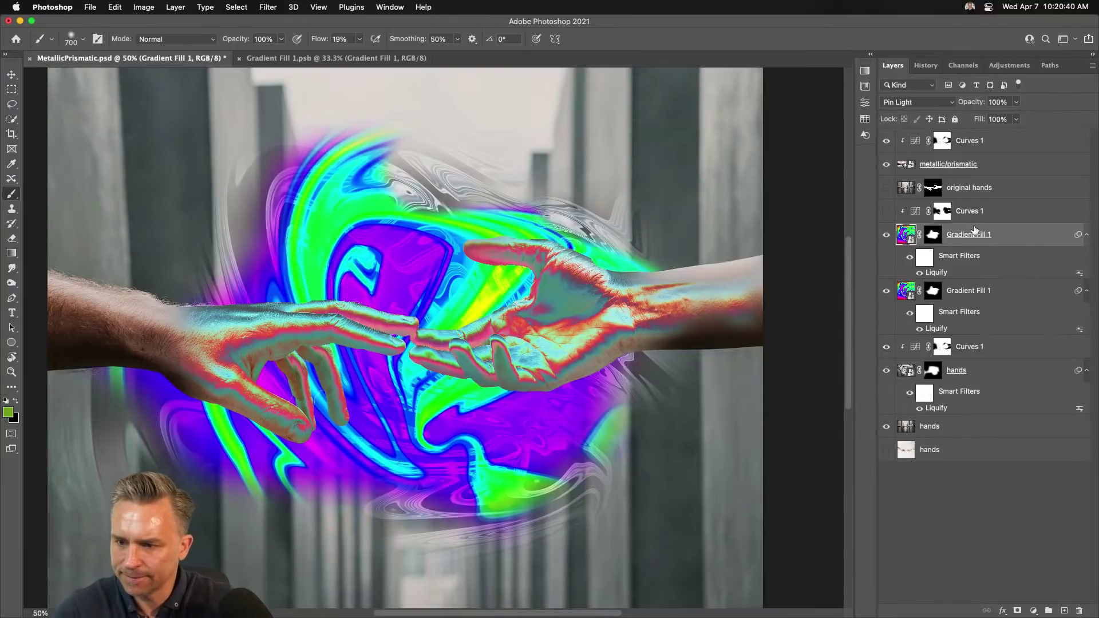
{"action": "left_click_drag", "start_coordinate": [975, 230], "coordinate": [976, 340]}
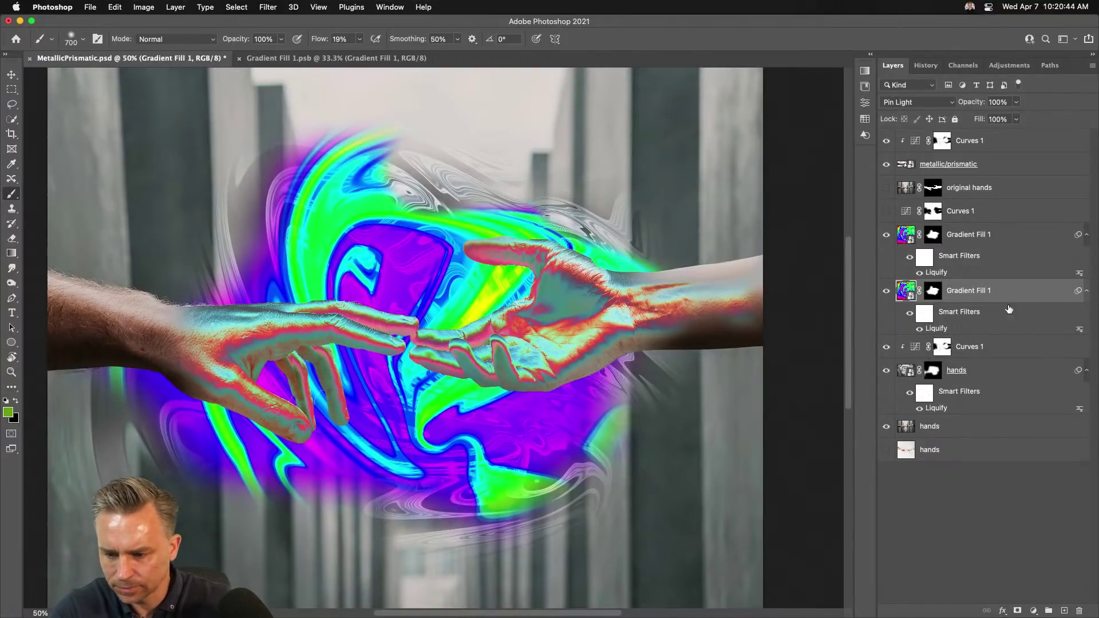
{"action": "left_click", "coordinate": [1086, 291]}
{"action": "left_click", "coordinate": [970, 300], "text": "alt"}
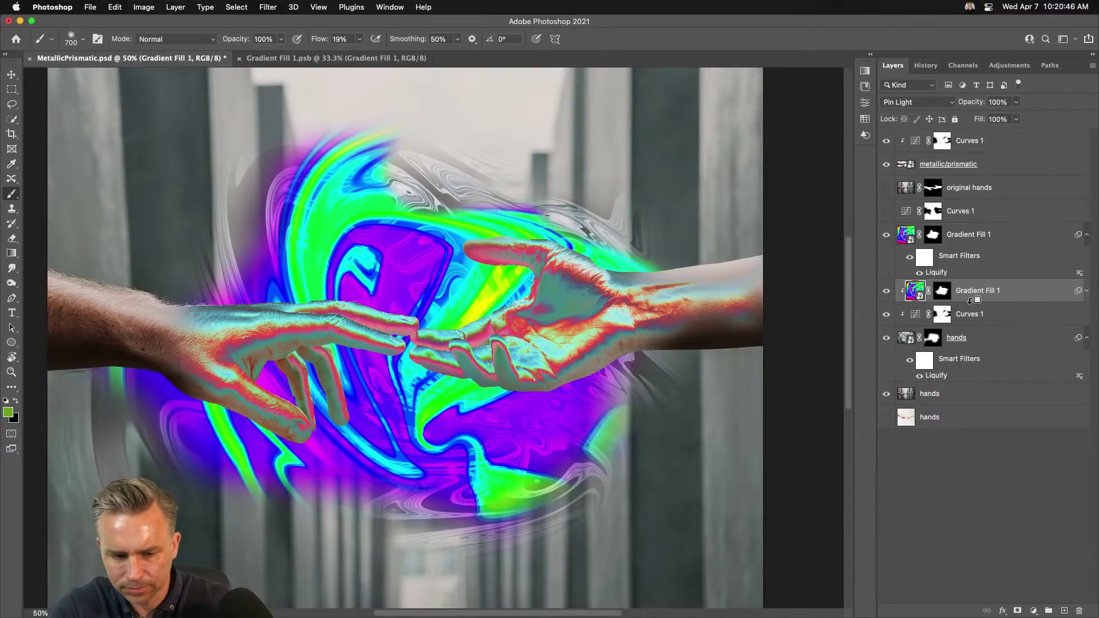
- Set the clipped Gradient Fill 1 layer's blend mode to Soft Light
{"action": "left_click", "coordinate": [890, 102]}
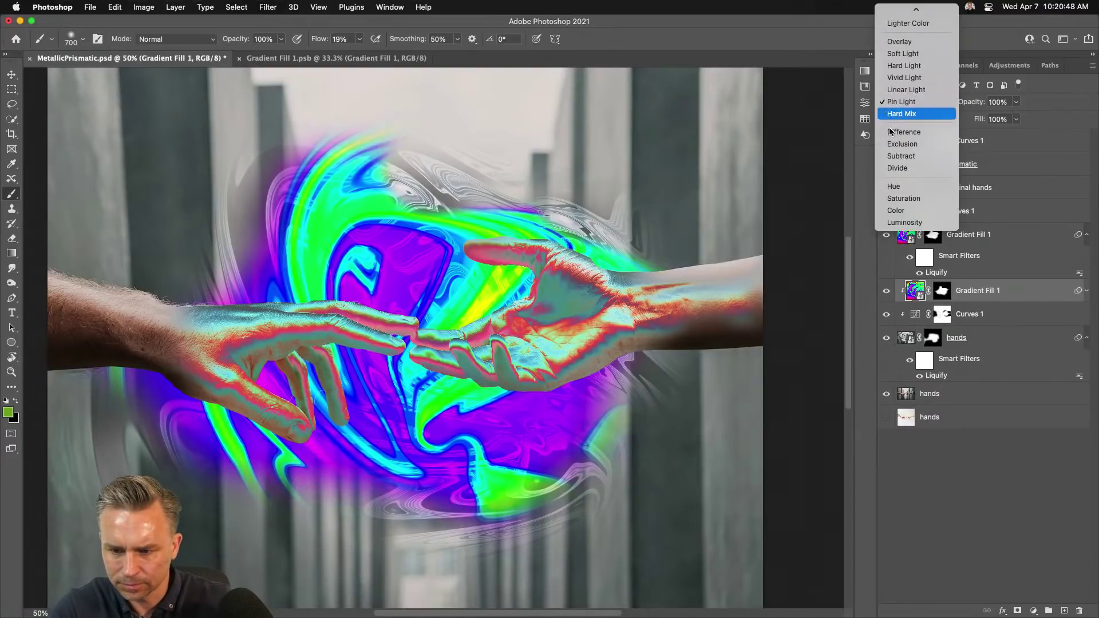
{"action": "left_click", "coordinate": [903, 53]}
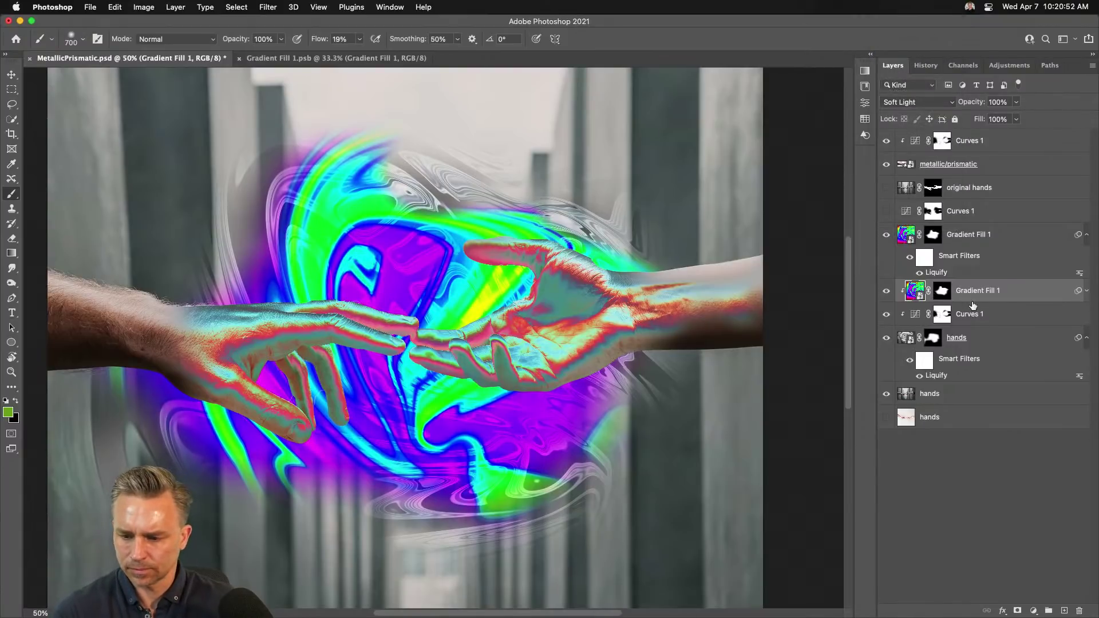
{"action": "left_click", "coordinate": [1085, 292]}
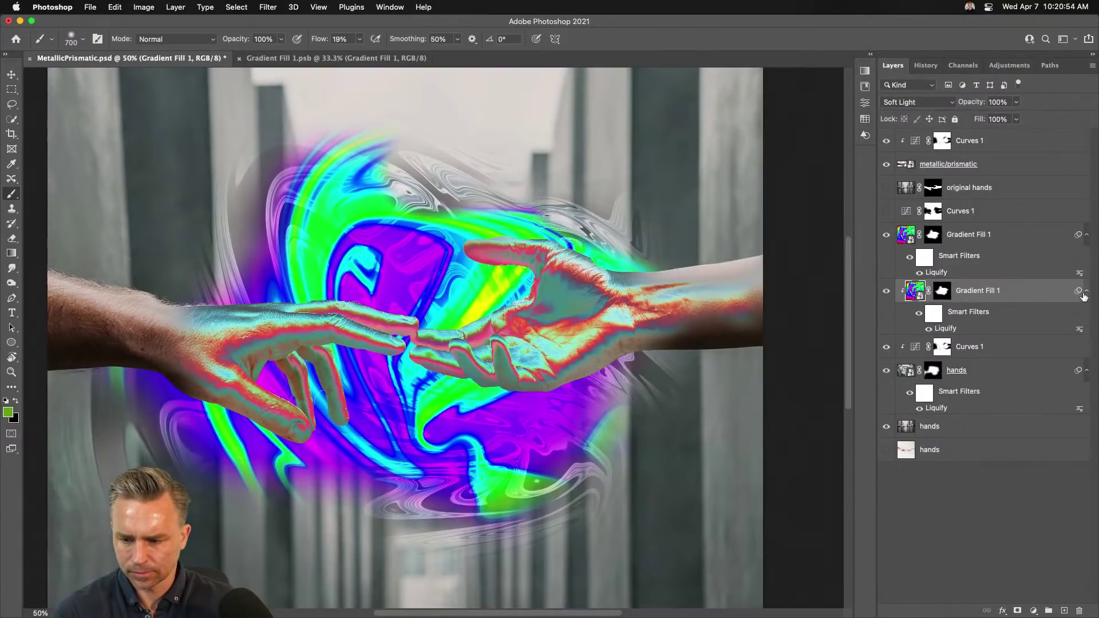
{"action": "left_click", "coordinate": [1082, 295]}
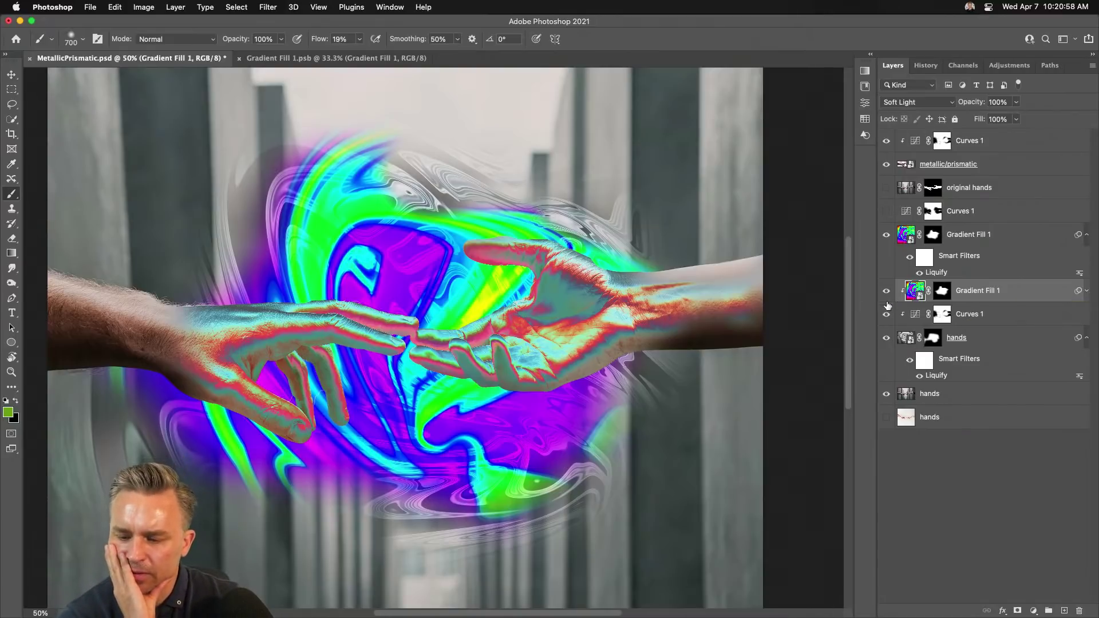
- Hide the unclipped Gradient Fill 1 layer, keeping the clipped copy shown over the liquified hands
{"action": "left_click", "coordinate": [914, 347]}
{"action": "left_click", "coordinate": [886, 292]}
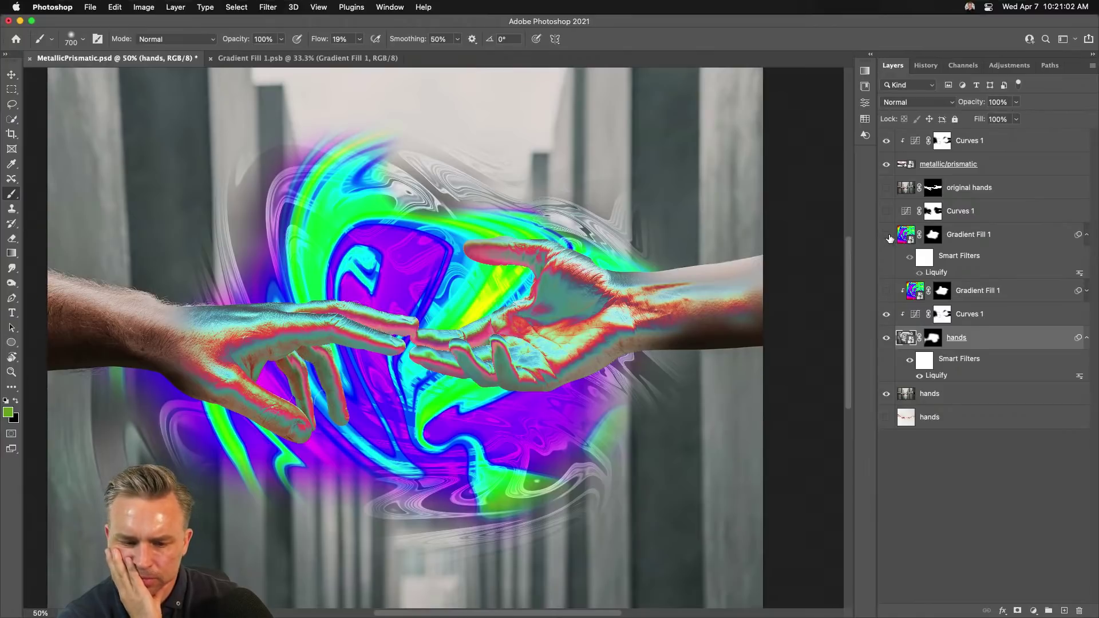
{"action": "left_click", "coordinate": [888, 235]}
{"action": "left_click", "coordinate": [887, 292]}
- Set the clipped Gradient Fill 1 layer's blend mode to Screen
{"action": "left_click", "coordinate": [976, 291]}
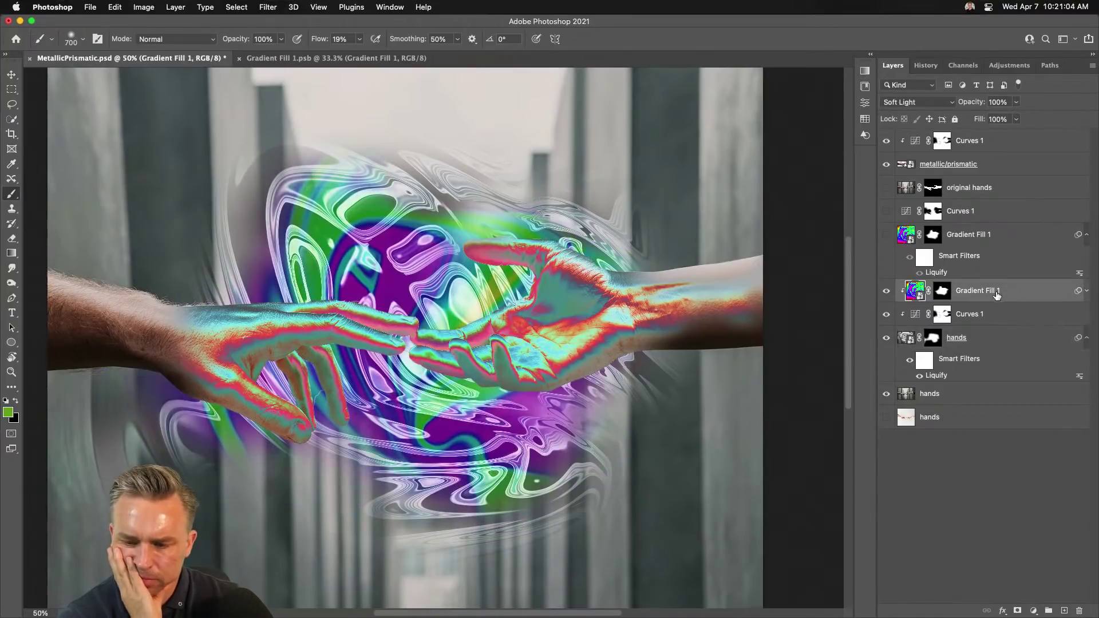
{"action": "left_click", "coordinate": [915, 103]}
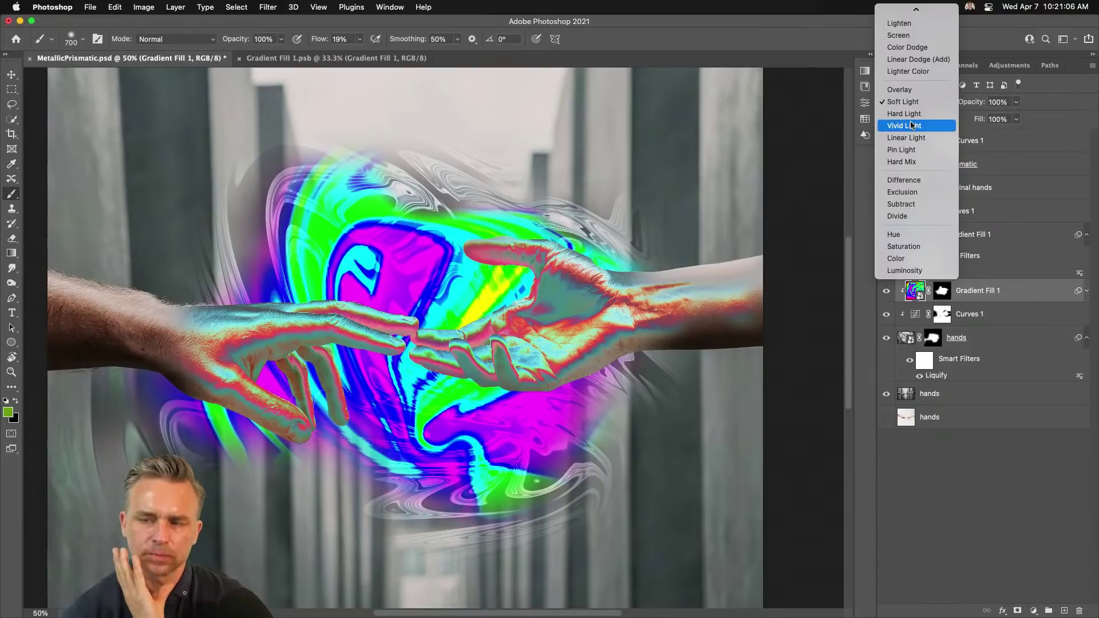
{"action": "scroll", "coordinate": [910, 123], "scroll_direction": "up", "scroll_amount": 5}
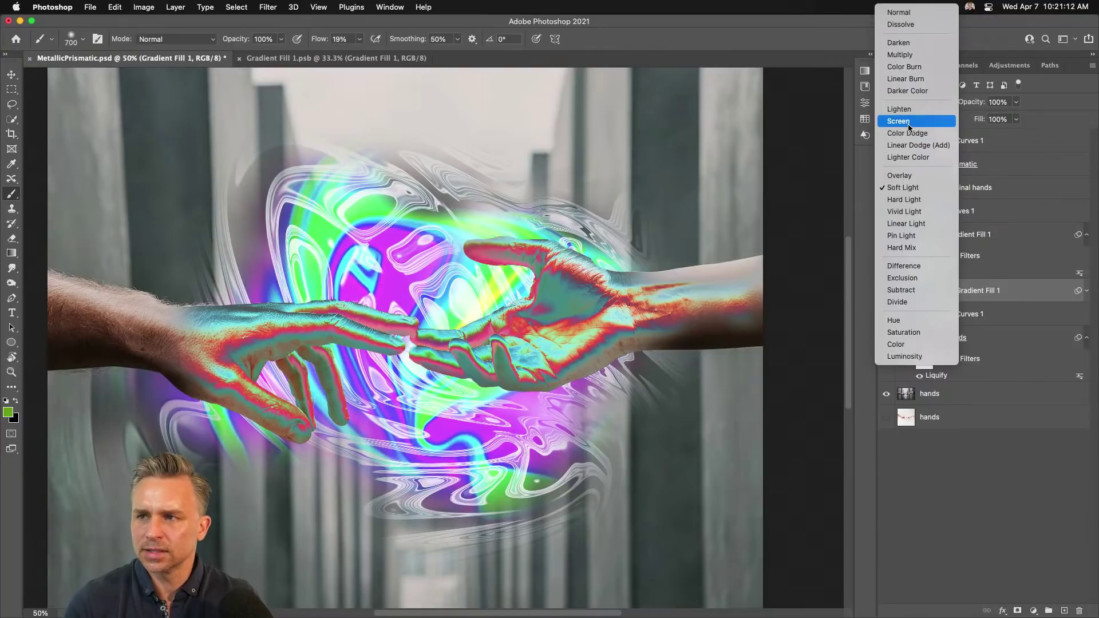
{"action": "left_click", "coordinate": [911, 123]}
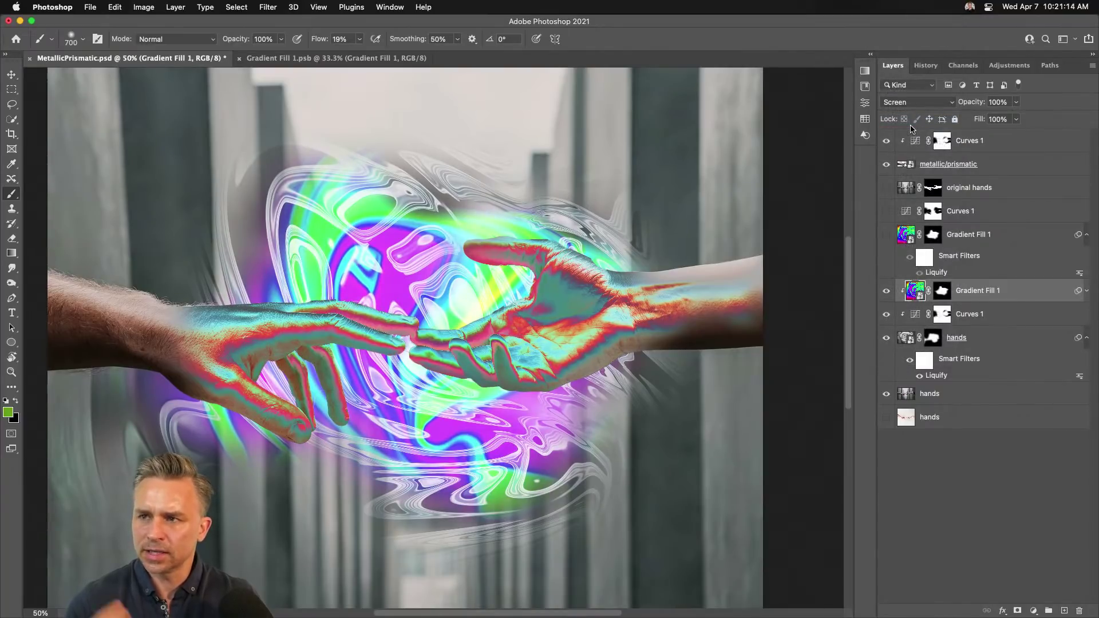
- Try scaling the liquified hands layer together with its clipped Curves and Gradient Fill layers to 50%
{"action": "left_click", "coordinate": [977, 340]}
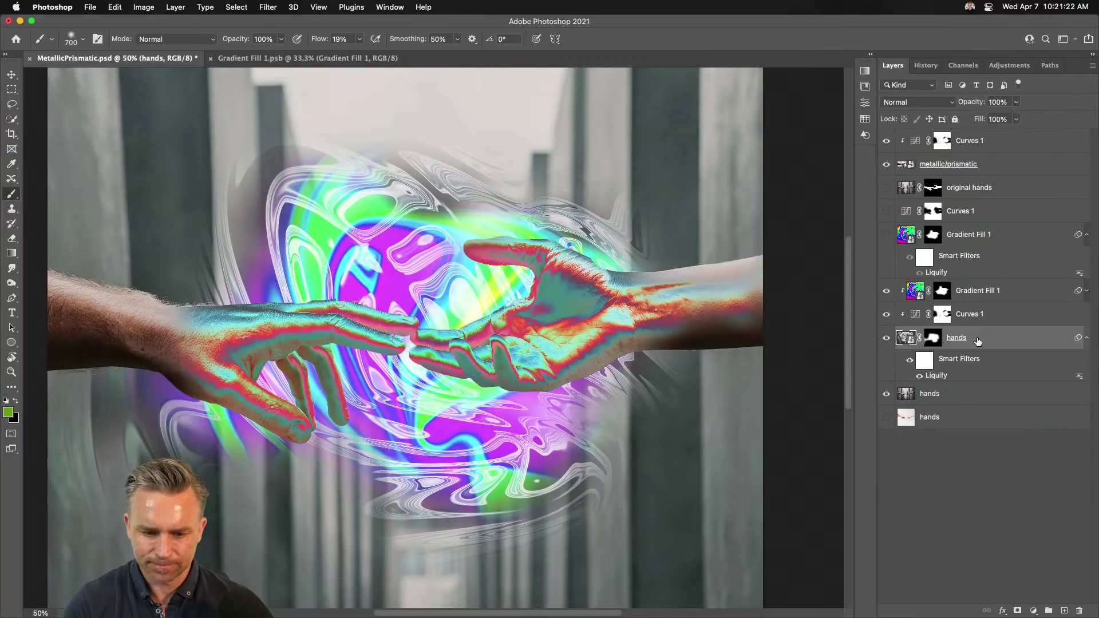
{"action": "left_click", "coordinate": [987, 293], "text": "shift"}
{"action": "key", "text": "super+t"}
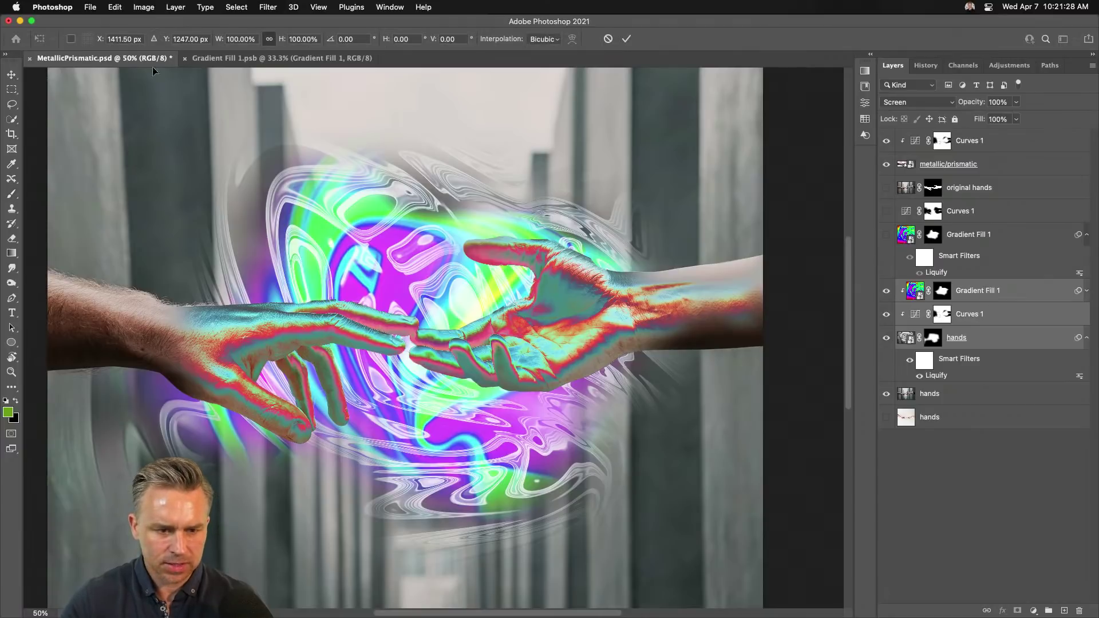
{"action": "left_click", "coordinate": [296, 39]}
{"action": "type", "text": "50"}
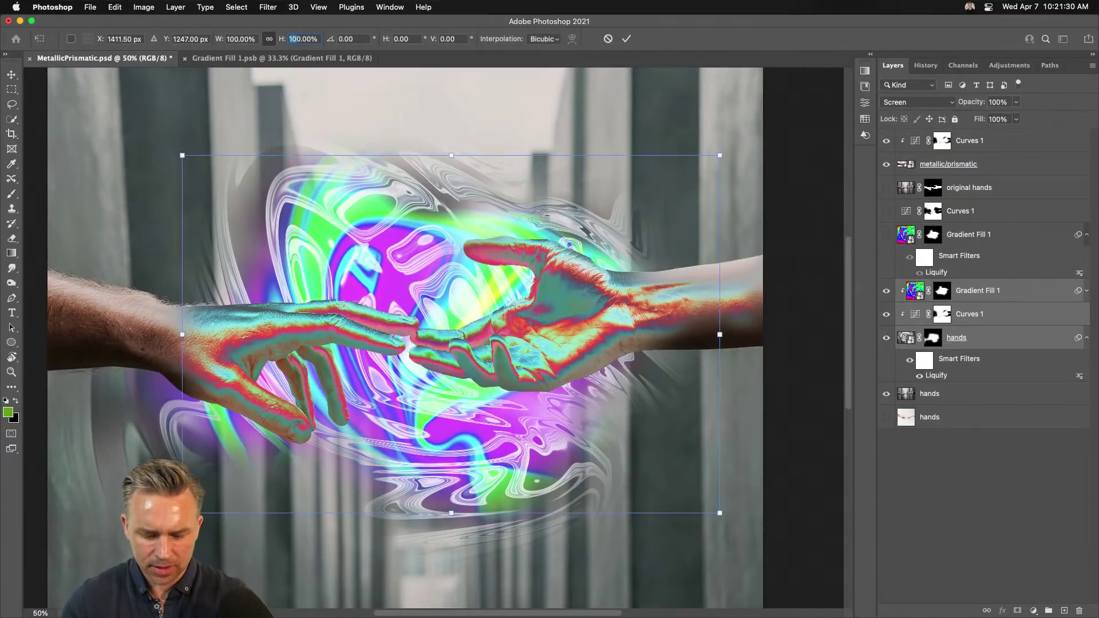
{"action": "key", "text": "Return"}
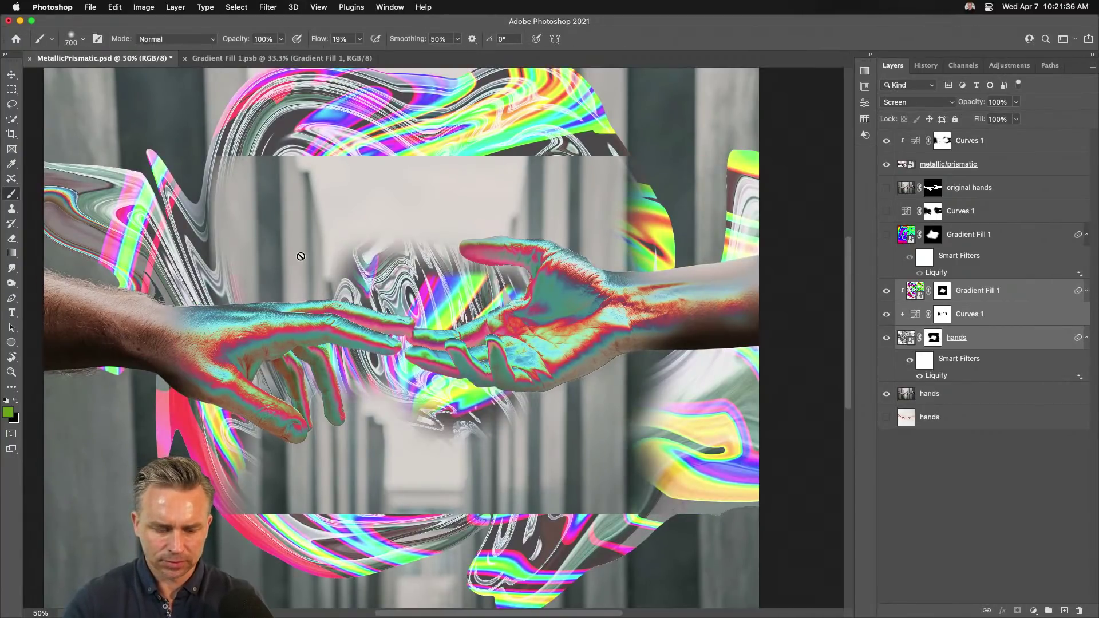
{"action": "scroll", "coordinate": [300, 256], "scroll_direction": "left", "scroll_amount": 1}
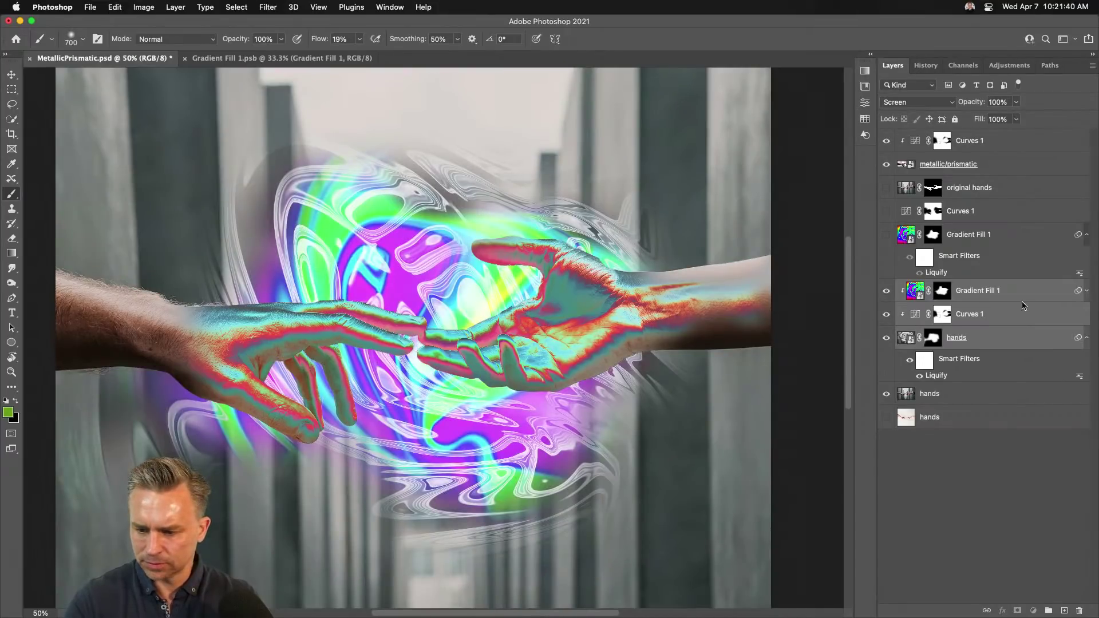
- Paint black at about 57% flow on the liquified hands layer's mask to shrink and fade the swirl's outer edges
{"action": "left_click", "coordinate": [985, 297]}
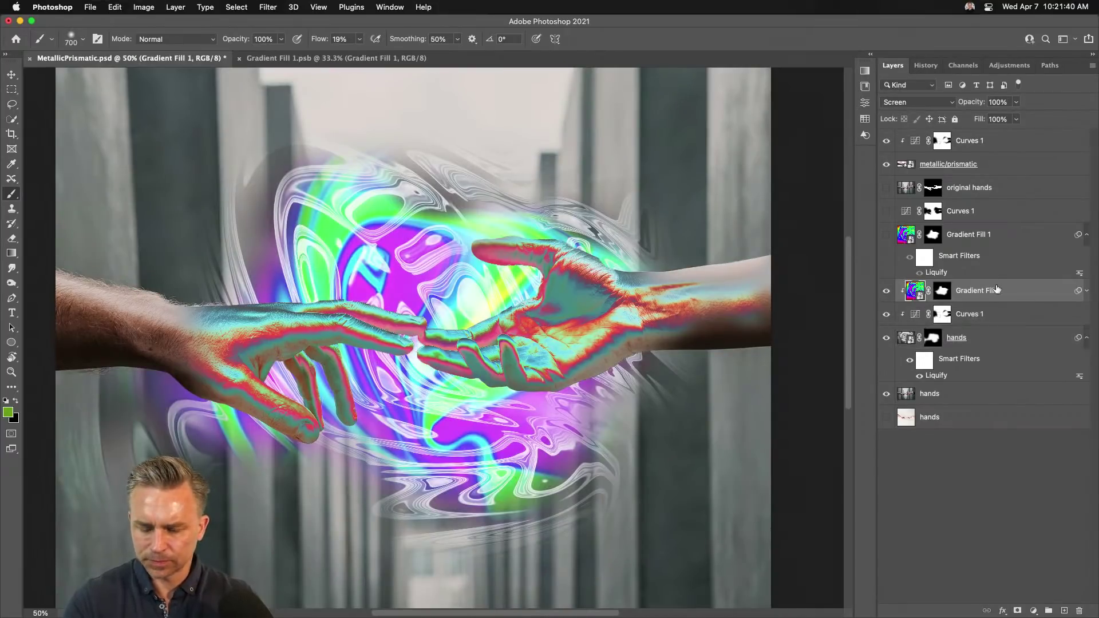
{"action": "left_click", "coordinate": [931, 339]}
{"action": "key", "text": "d"}
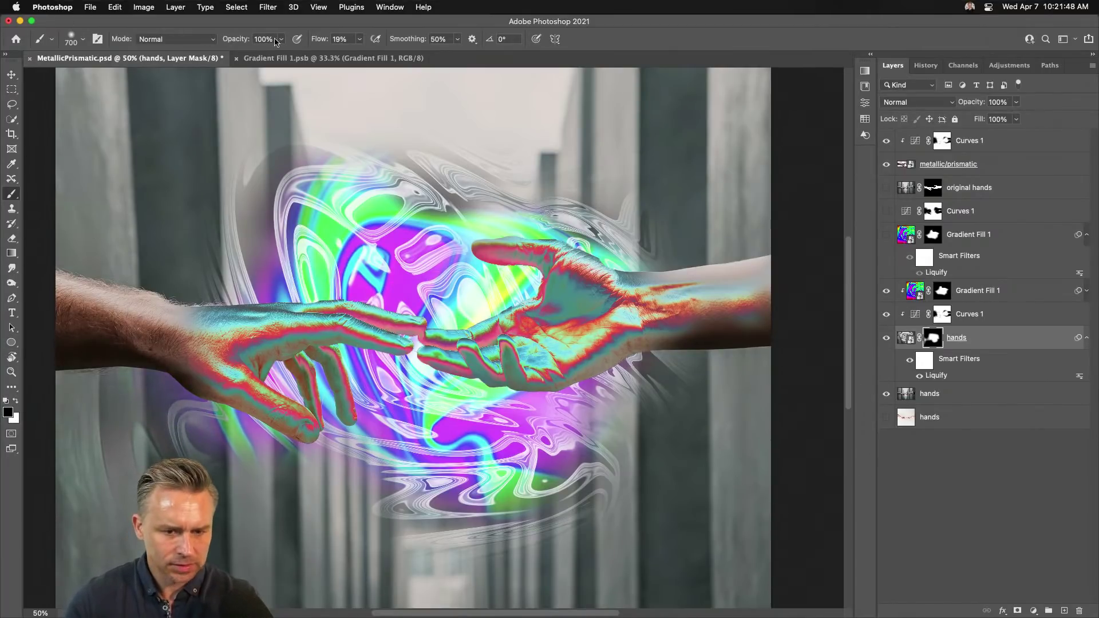
{"action": "left_click_drag", "start_coordinate": [315, 43], "coordinate": [337, 42]}
{"action": "mouse_move", "coordinate": [251, 330]}
{"action": "left_mouse_down"}
{"action": "mouse_move", "coordinate": [236, 463]}
{"action": "mouse_move", "coordinate": [175, 246]}
{"action": "mouse_move", "coordinate": [247, 149]}
{"action": "mouse_move", "coordinate": [384, 204]}
{"action": "mouse_move", "coordinate": [426, 110]}
{"action": "mouse_move", "coordinate": [345, 182]}
{"action": "mouse_move", "coordinate": [691, 291]}
{"action": "mouse_move", "coordinate": [688, 221]}
{"action": "mouse_move", "coordinate": [563, 258]}
{"action": "mouse_move", "coordinate": [582, 258]}
{"action": "mouse_move", "coordinate": [625, 454]}
{"action": "left_mouse_up"}
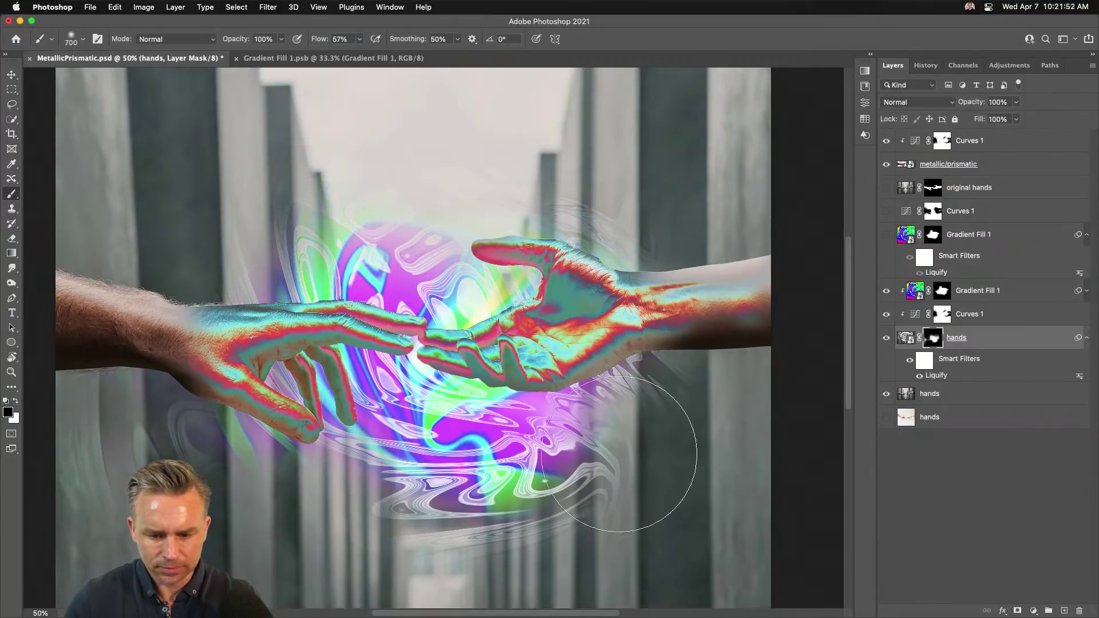
{"action": "left_click_drag", "start_coordinate": [429, 540], "coordinate": [423, 452]}
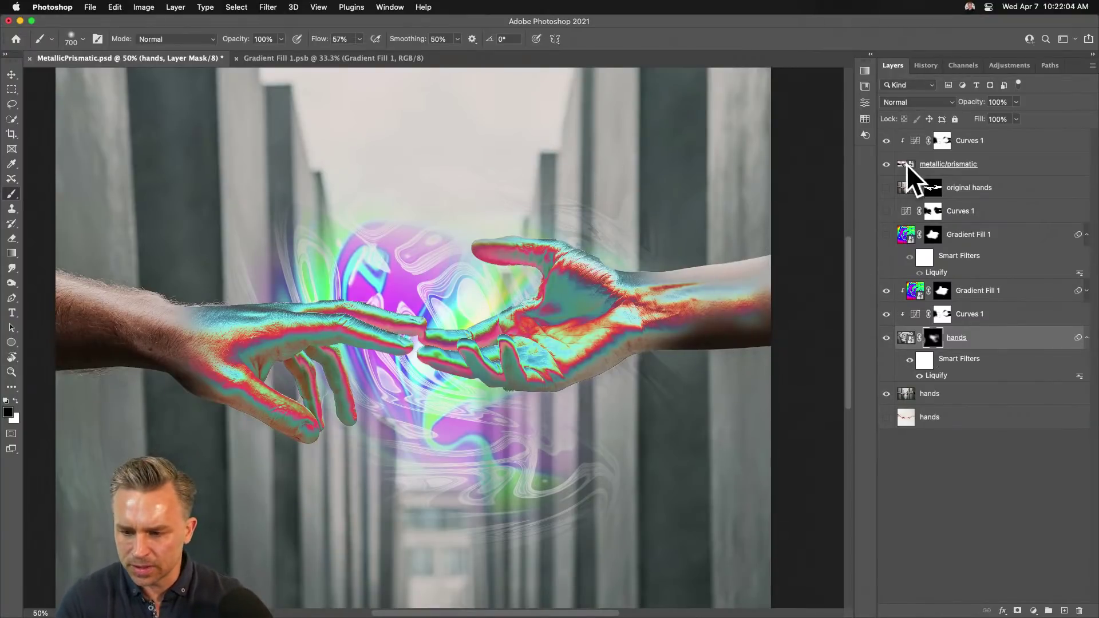
- Compare the metallic/prismatic hands with and without their clipped Curves 1 adjustment
{"action": "left_click", "coordinate": [950, 167]}
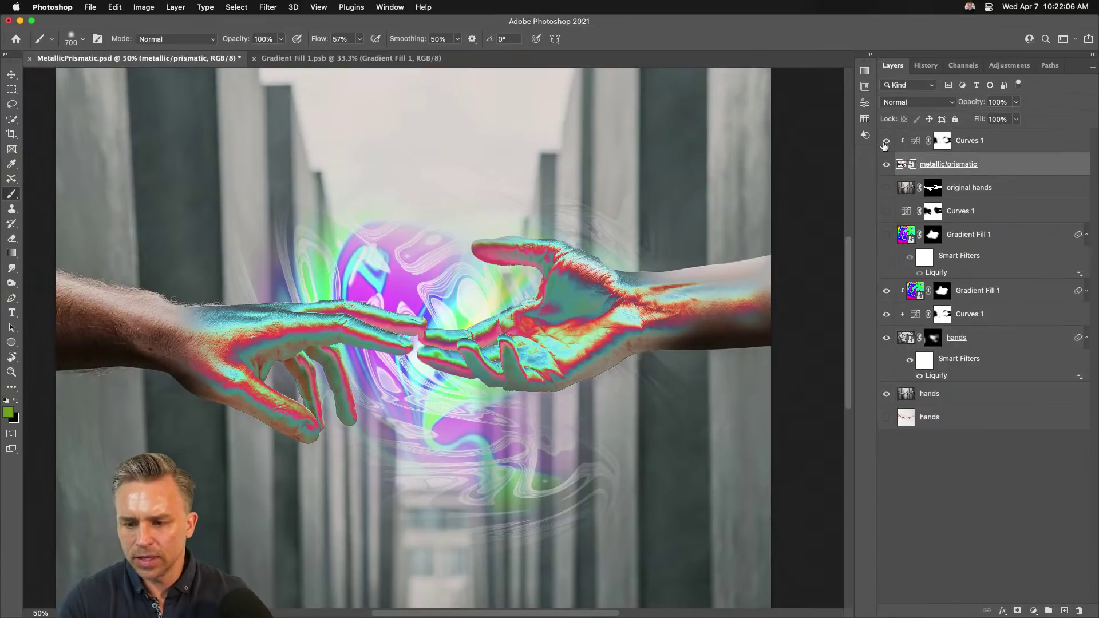
{"action": "left_click", "coordinate": [885, 141]}
{"action": "left_click", "coordinate": [886, 141]}
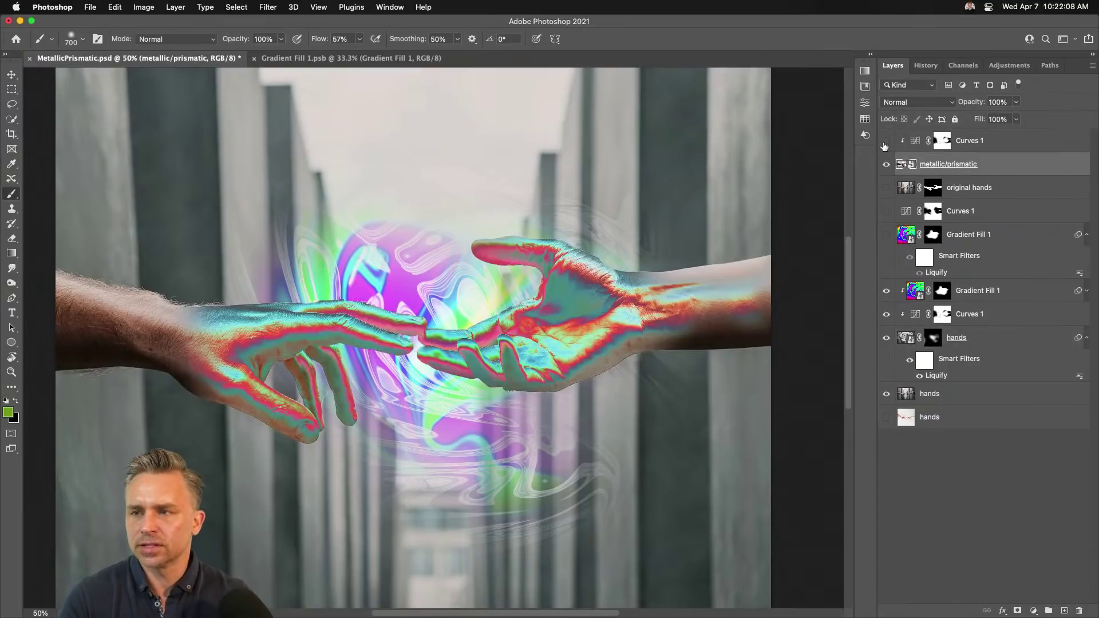
{"action": "left_click", "coordinate": [886, 141]}
{"action": "left_click", "coordinate": [885, 141]}
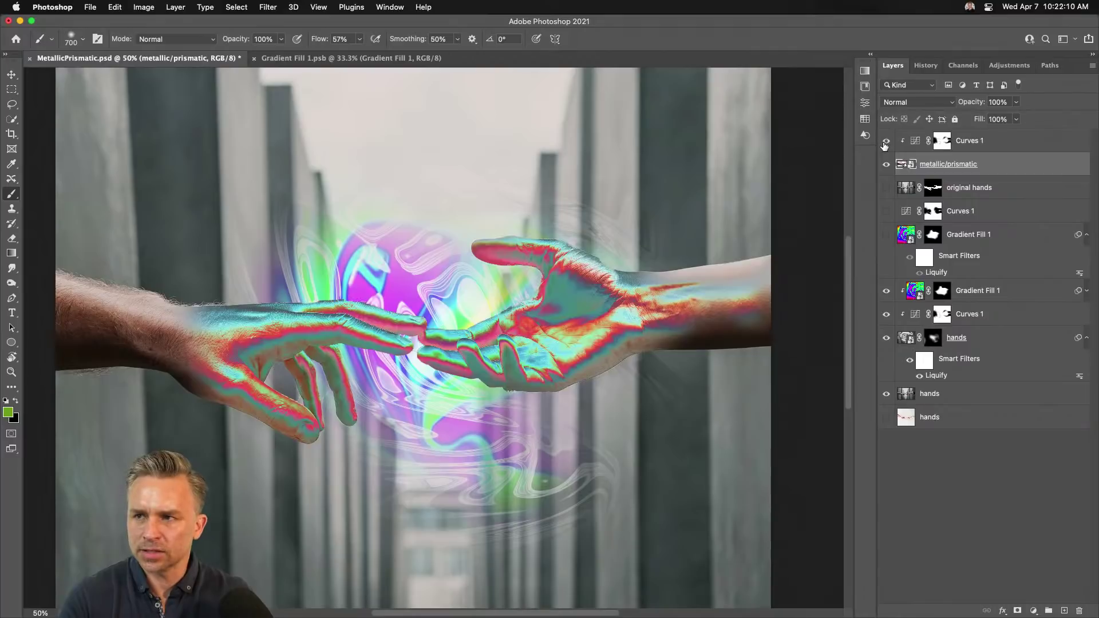
- Hide the liquified hands layer with its clipped Curves and Gradient Fill, and add an empty layer directly above original hands
{"action": "left_click_drag", "start_coordinate": [887, 297], "coordinate": [885, 344]}
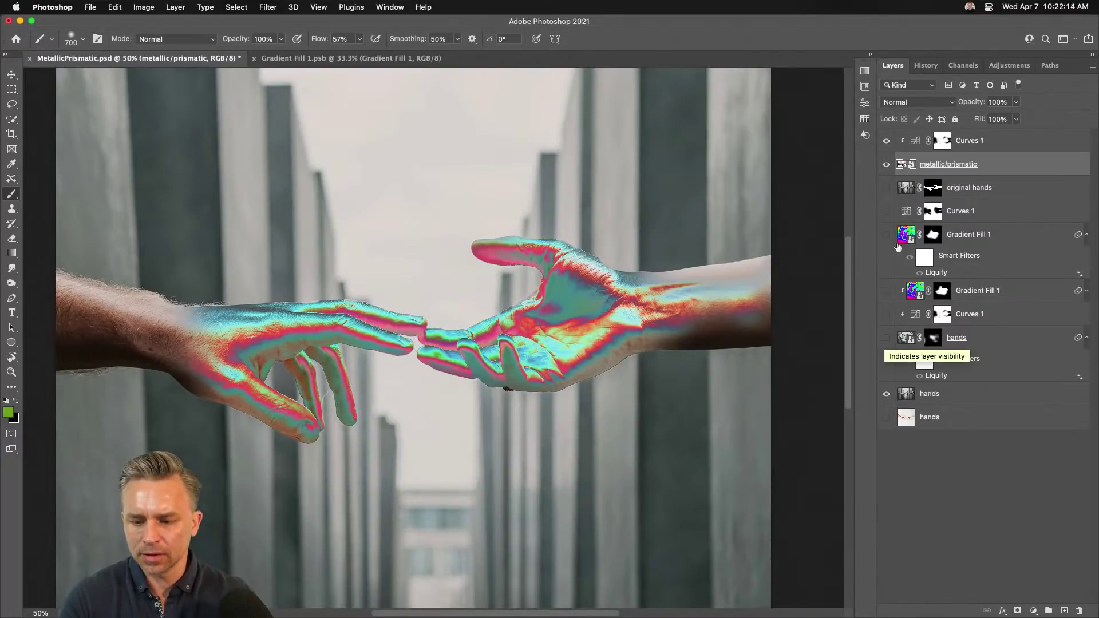
{"action": "left_click", "coordinate": [973, 187]}
{"action": "left_click", "coordinate": [1063, 610]}
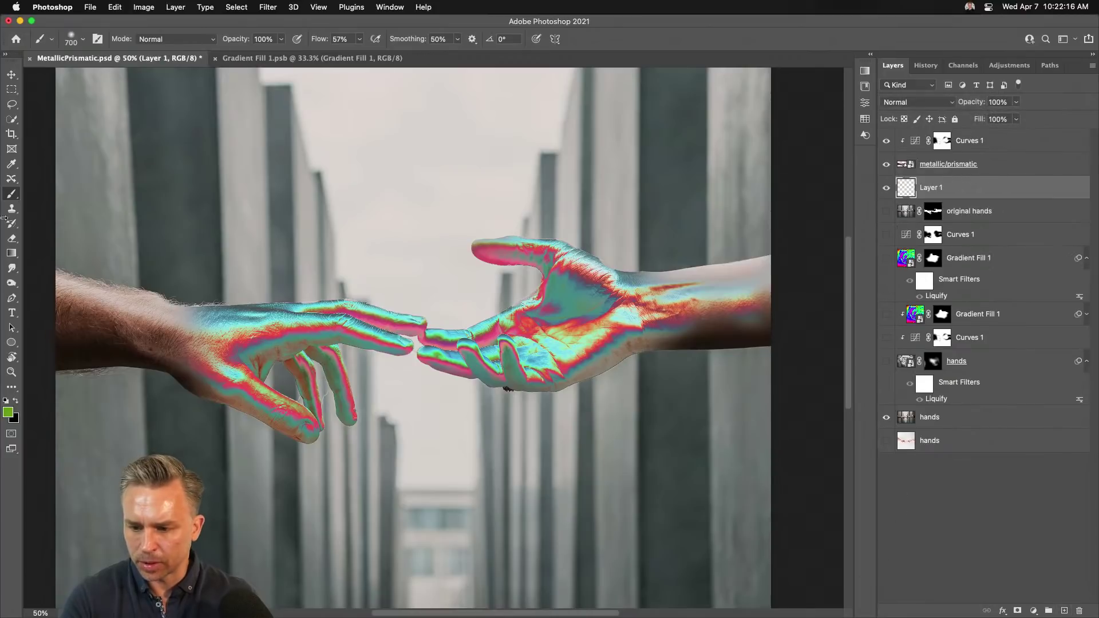
- Set up the Gradient tool as a radial gradient using the black-to-transparent preset
{"action": "left_click", "coordinate": [11, 252]}
{"action": "left_click", "coordinate": [145, 39]}
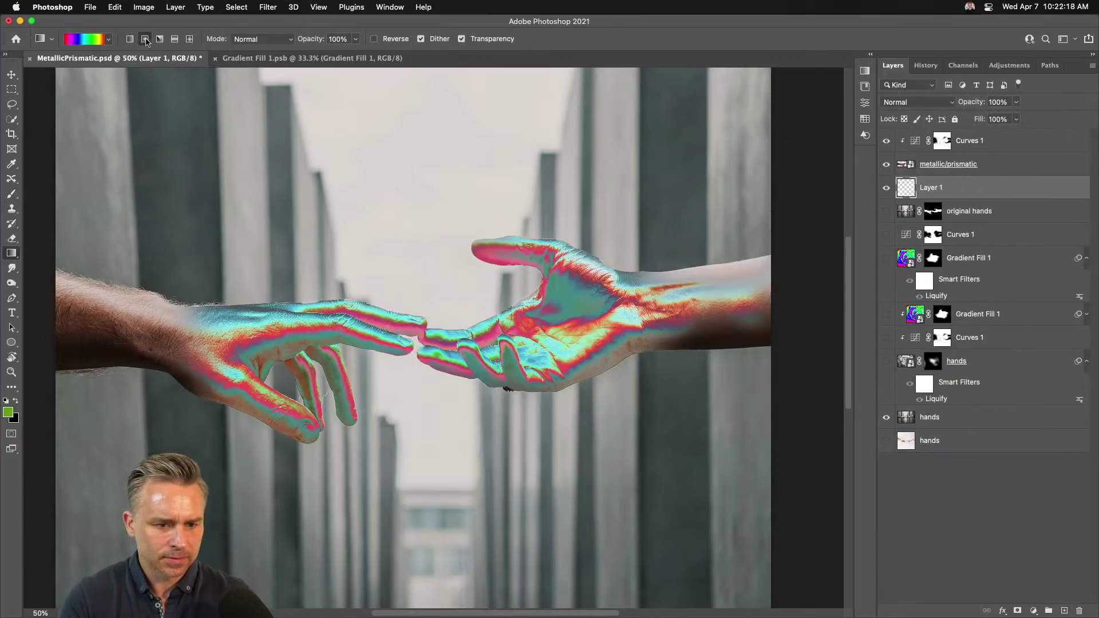
{"action": "left_click", "coordinate": [108, 40]}
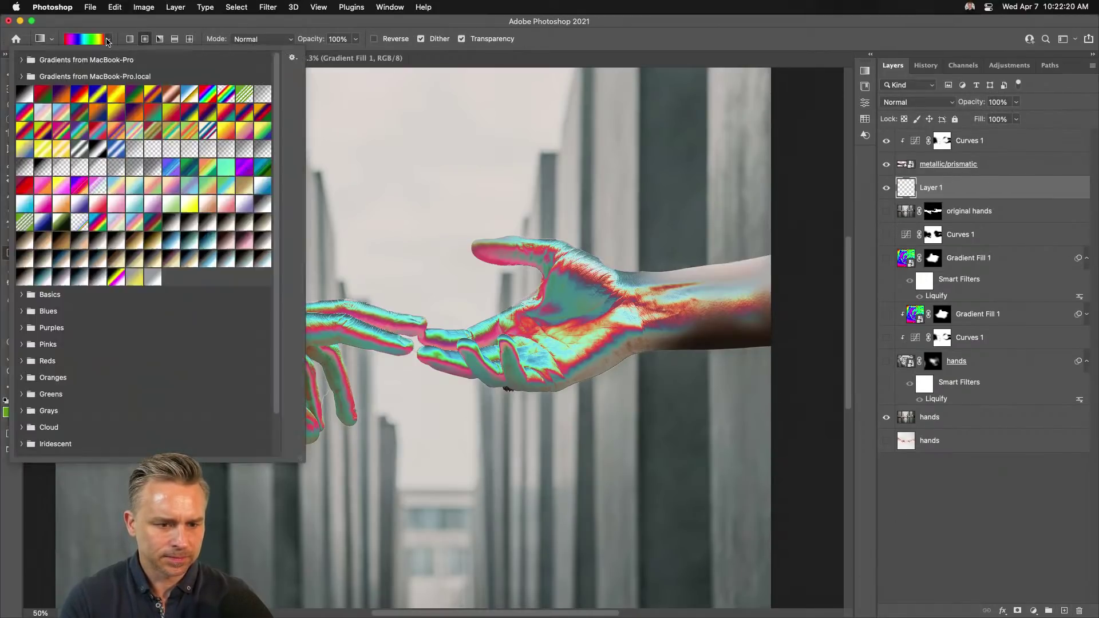
{"action": "double_click", "coordinate": [260, 93]}
- Set the foreground colour to a pink sampled from the metallic fingers
{"action": "left_click", "coordinate": [8, 411]}
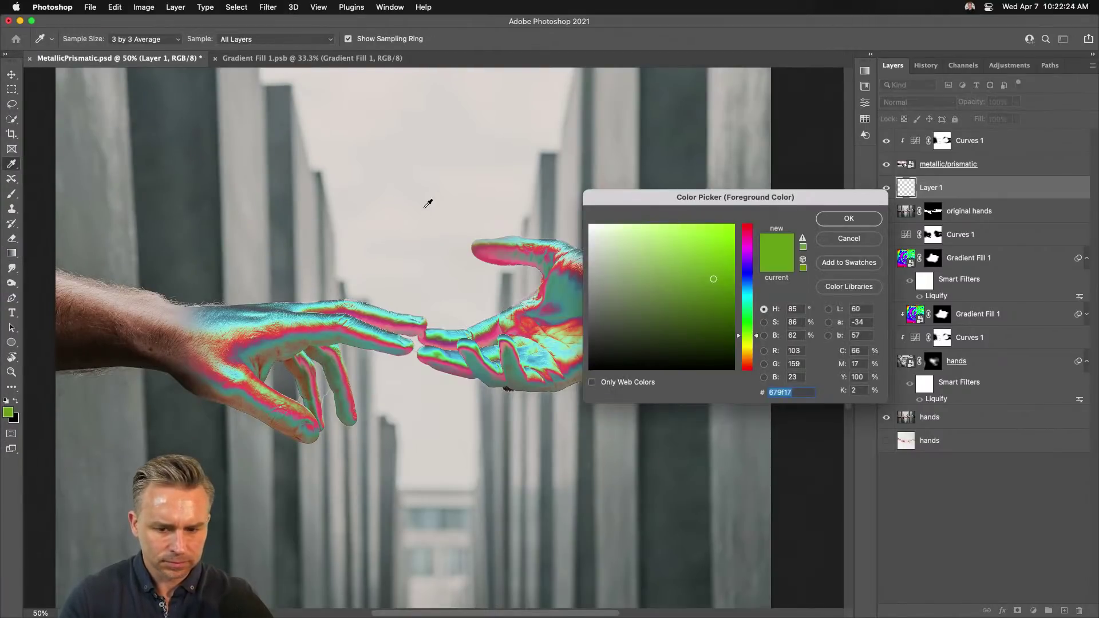
{"action": "left_click_drag", "start_coordinate": [637, 247], "coordinate": [735, 224]}
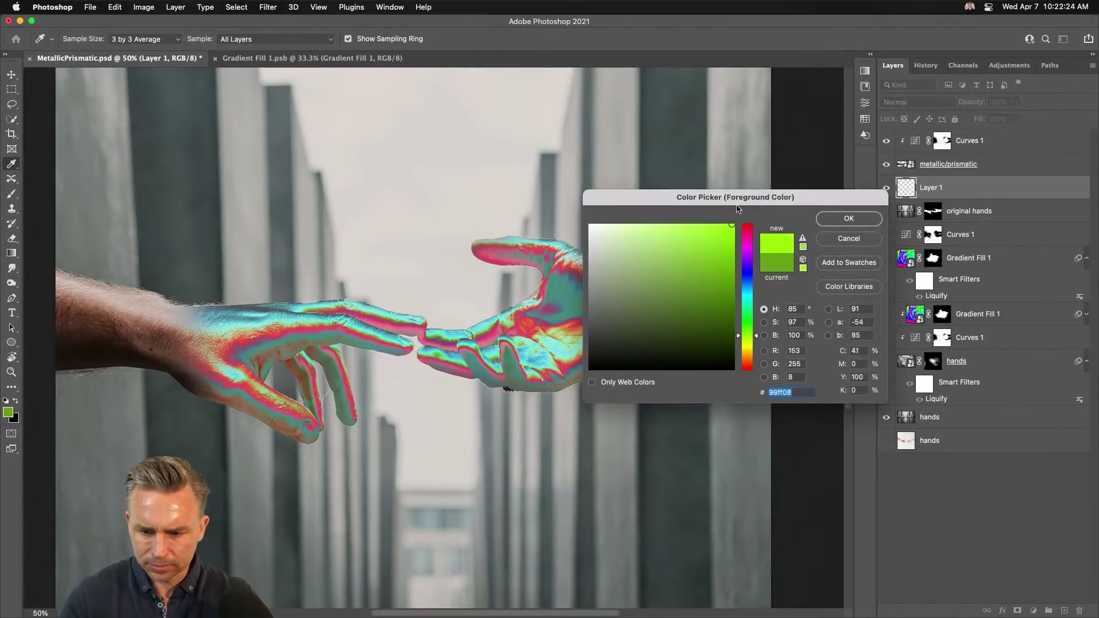
{"action": "left_click", "coordinate": [404, 323]}
{"action": "key", "text": "Return"}
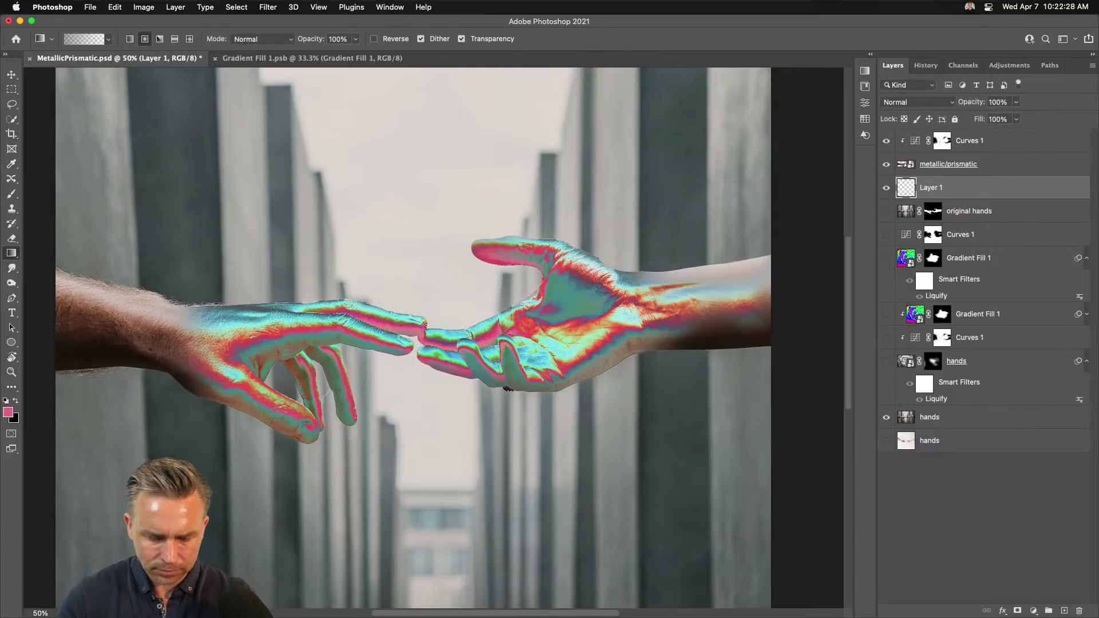
- Draw a soft radial gradient spot around the touching fingertips on Layer 1 and invert it to white
{"action": "left_click_drag", "start_coordinate": [423, 324], "coordinate": [425, 267]}
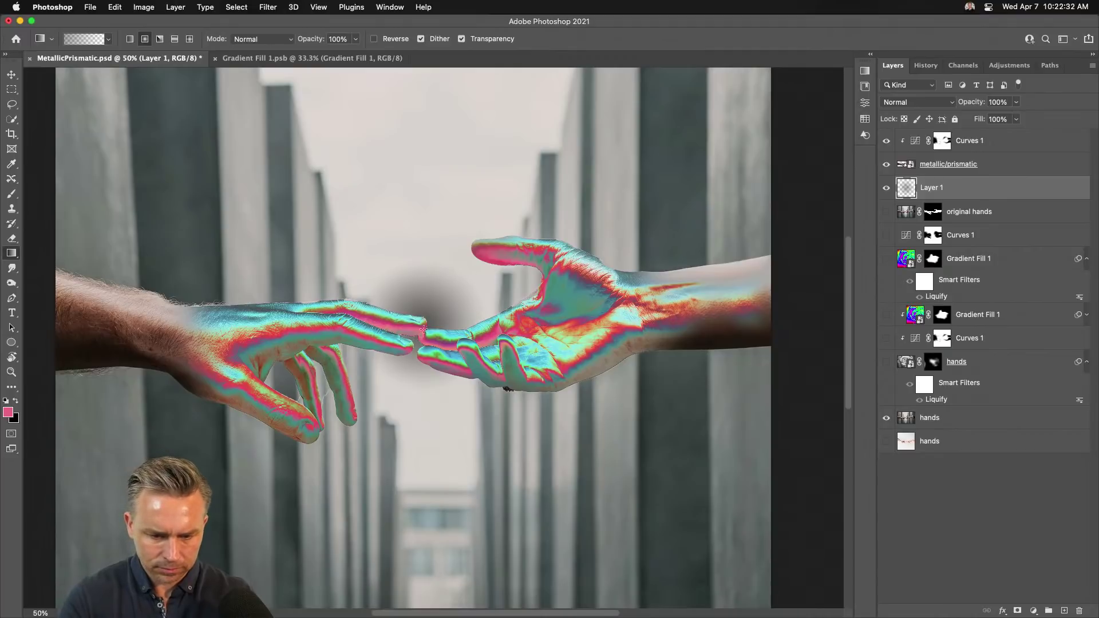
{"action": "left_click_drag", "start_coordinate": [421, 309], "coordinate": [416, 274]}
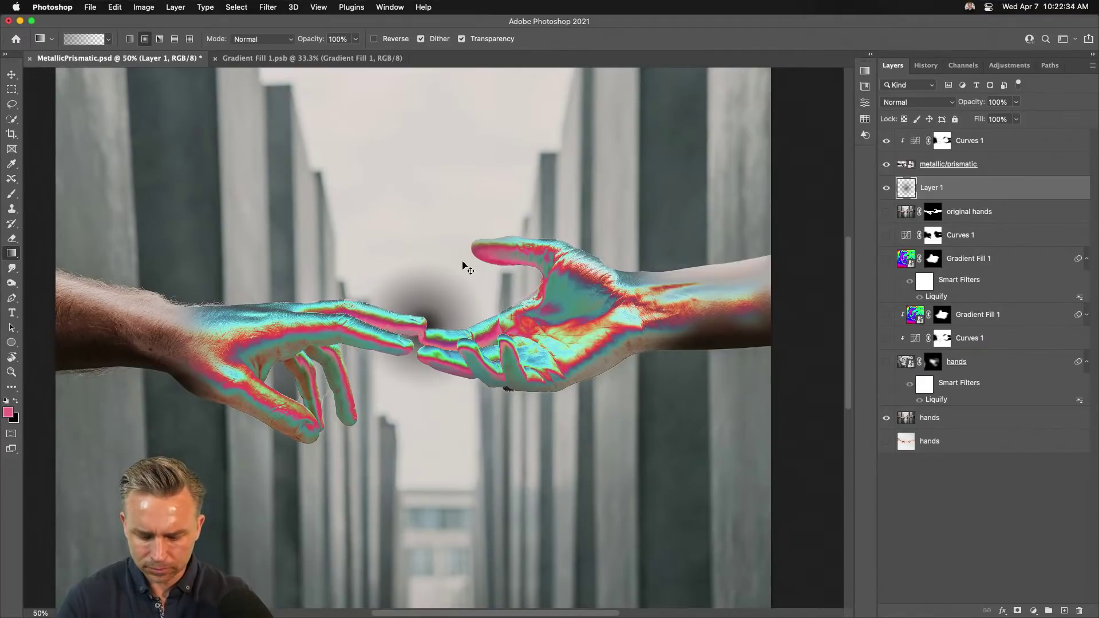
{"action": "key", "text": "super+i"}
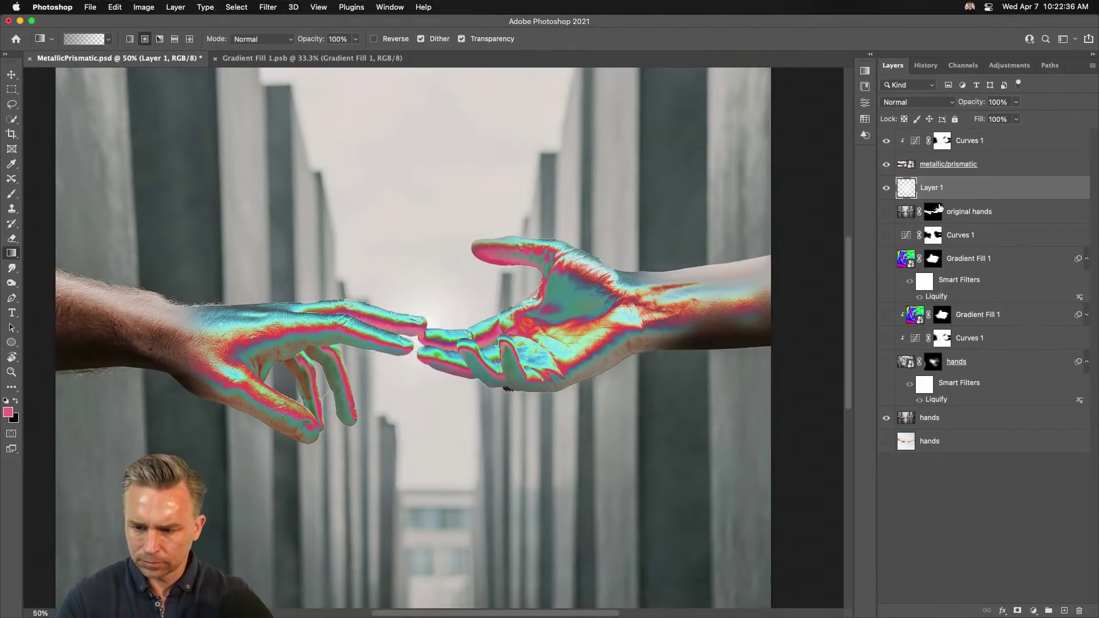
- Scale the white glow on Layer 1 to about 178% and move it onto the dark pillars below the right hand
{"action": "key", "text": "v"}
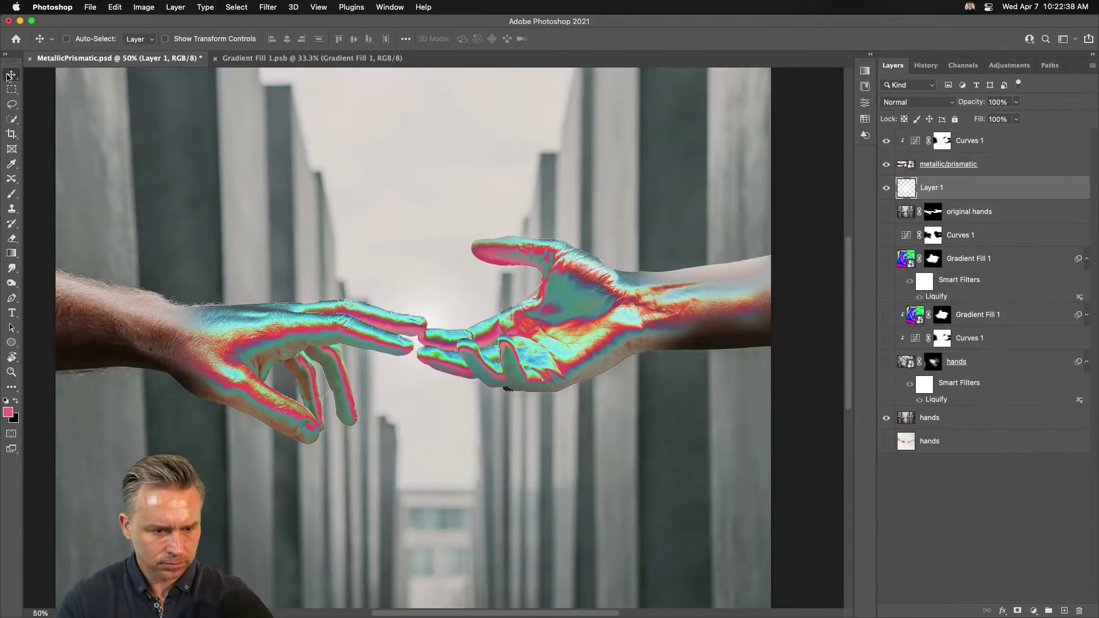
{"action": "key", "text": "super+t"}
{"action": "left_click_drag", "start_coordinate": [357, 389], "coordinate": [289, 447]}
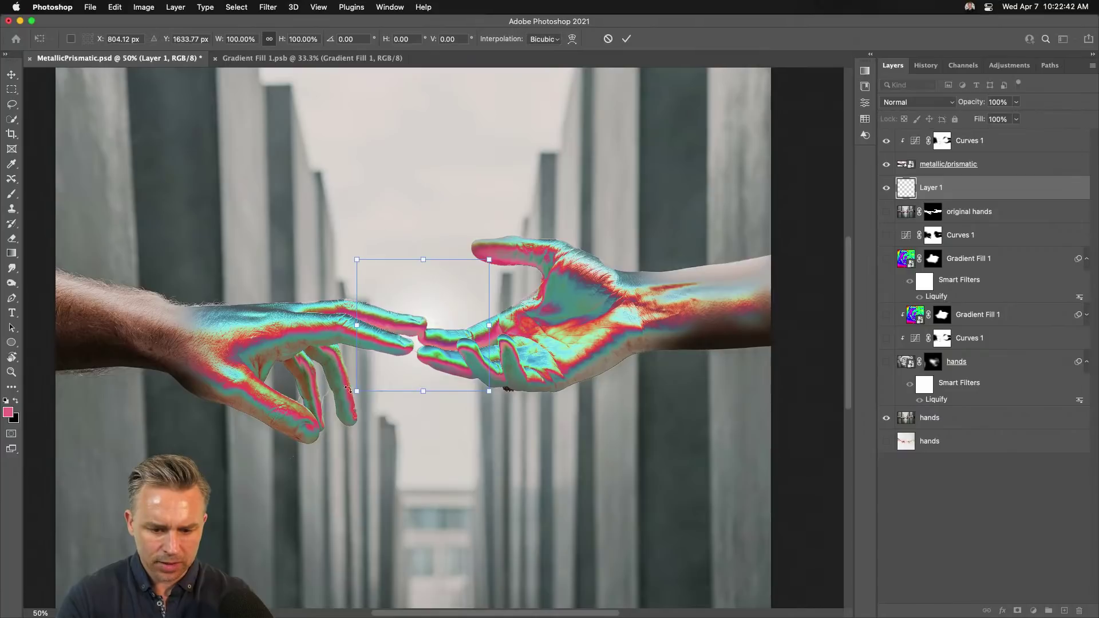
{"action": "left_click_drag", "start_coordinate": [357, 391], "coordinate": [413, 345]}
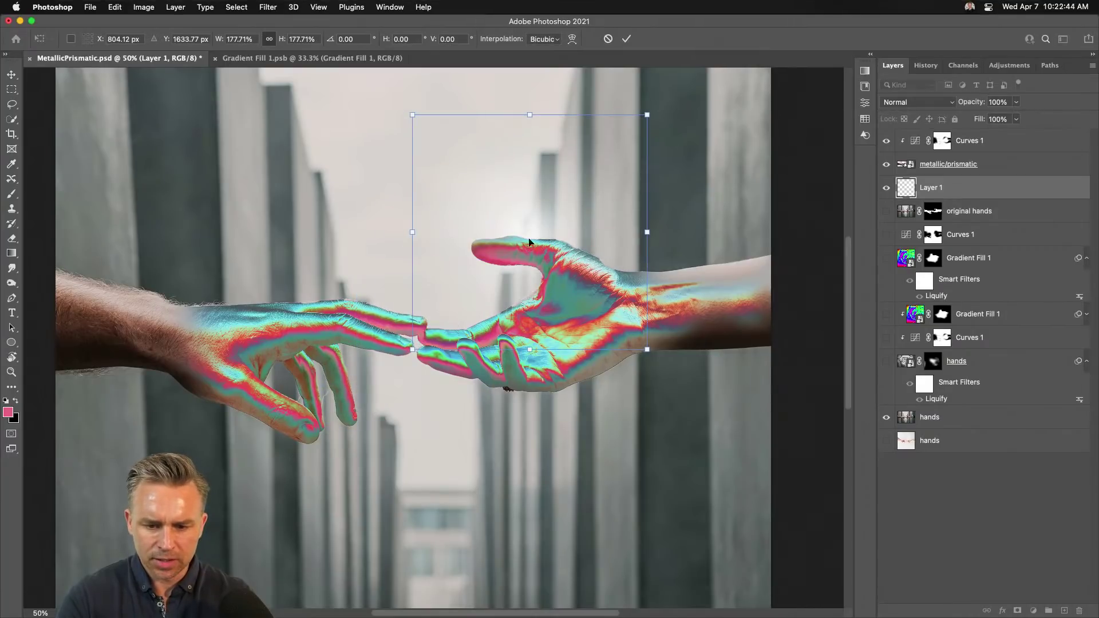
{"action": "left_click_drag", "start_coordinate": [527, 243], "coordinate": [589, 447]}
{"action": "key", "text": "Return"}
- Duplicate the white glow layer and scale the copy down about its centre to form a tighter, brighter core
{"action": "key", "text": "super"}
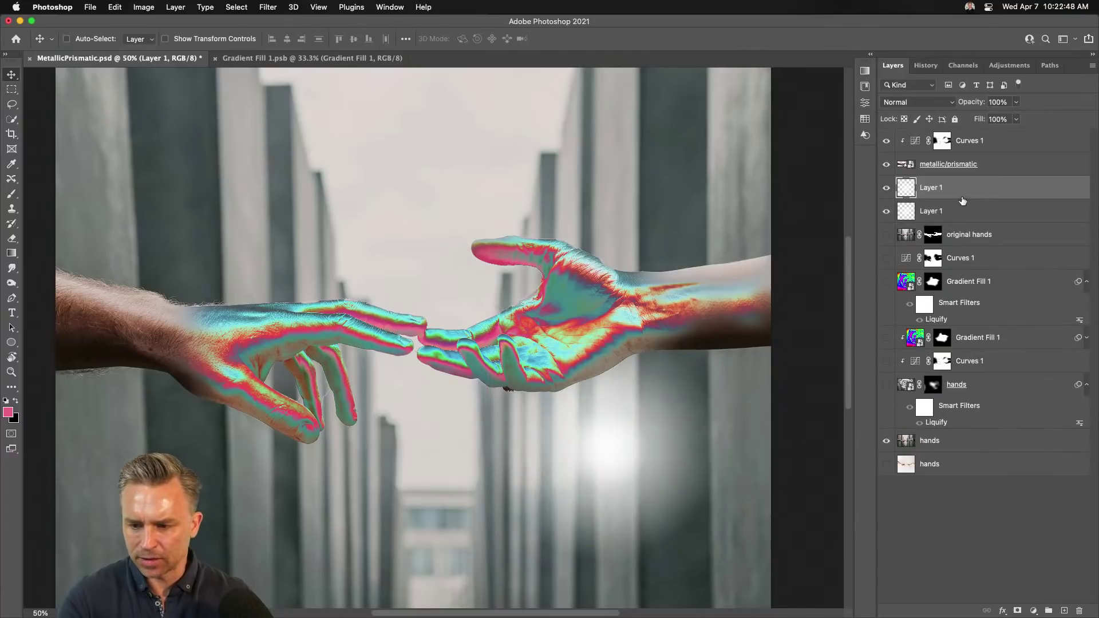
{"action": "left_click", "coordinate": [956, 213], "text": "shift"}
{"action": "left_click", "coordinate": [950, 196]}
{"action": "key", "text": "super+t"}
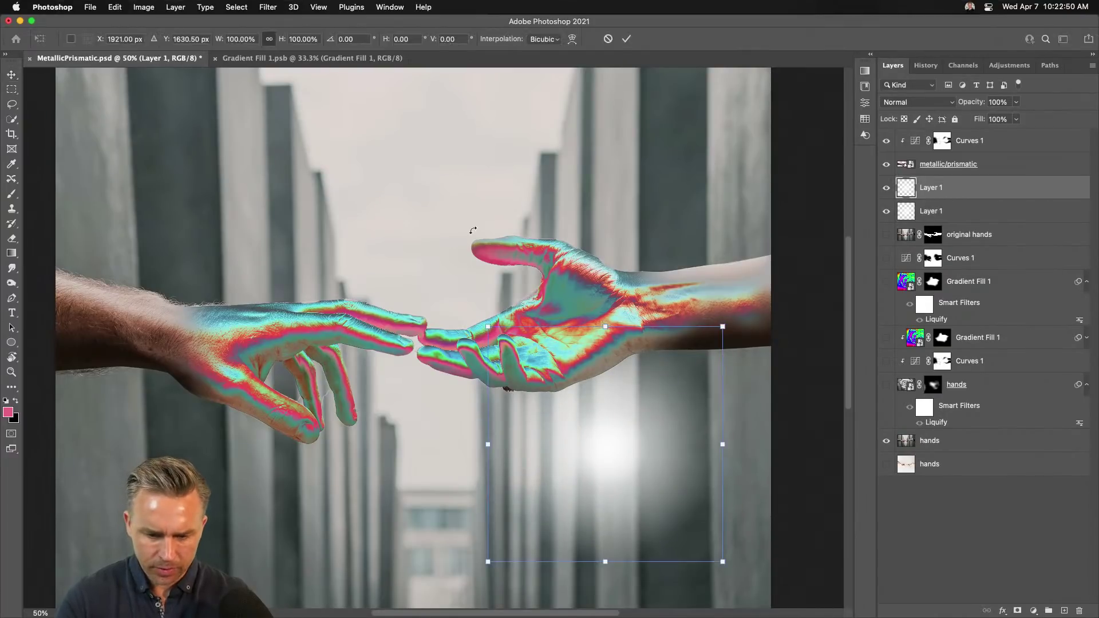
{"action": "left_click_drag", "start_coordinate": [485, 326], "coordinate": [530, 378]}
{"action": "key", "text": "Return"}
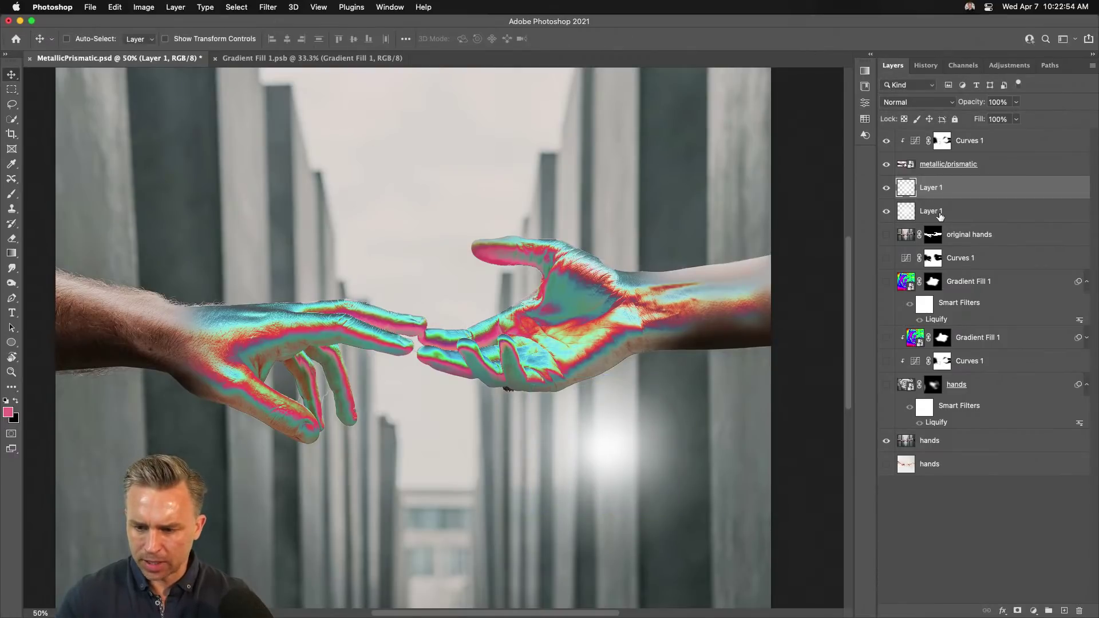
- Merge the two glow layers and move the merged glow behind the touching fingertips
{"action": "left_click", "coordinate": [939, 211], "text": "shift"}
{"action": "right_click", "coordinate": [948, 189]}
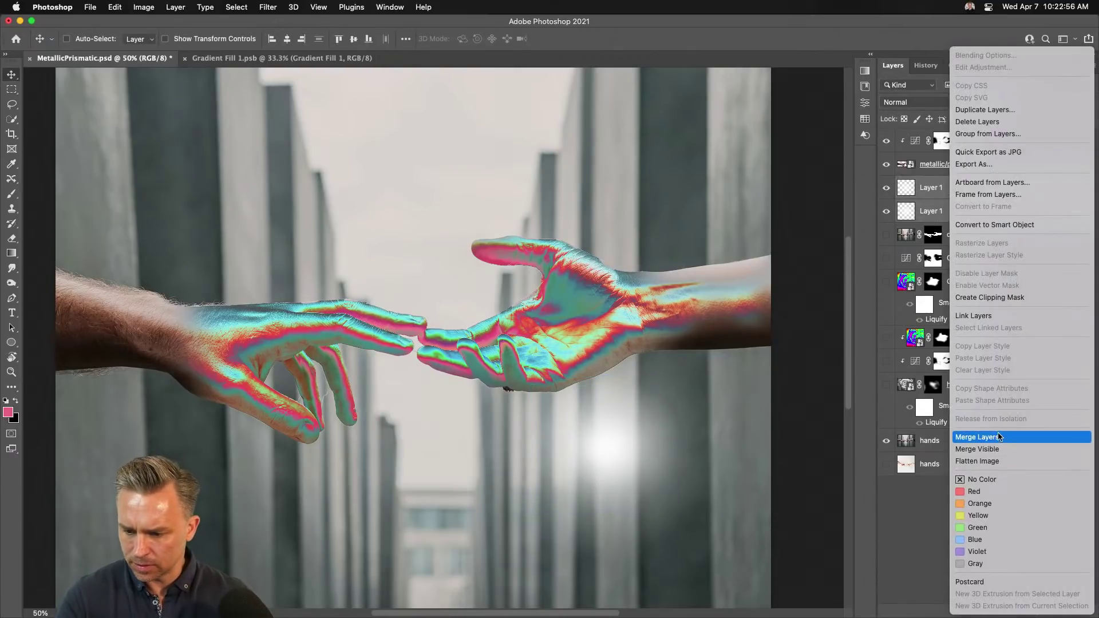
{"action": "left_click", "coordinate": [977, 434]}
{"action": "left_click_drag", "start_coordinate": [595, 435], "coordinate": [411, 328]}
- Add an Outer Glow effect to the merged glow layer, coloured pink from the metallic hand
{"action": "double_click", "coordinate": [1037, 189]}
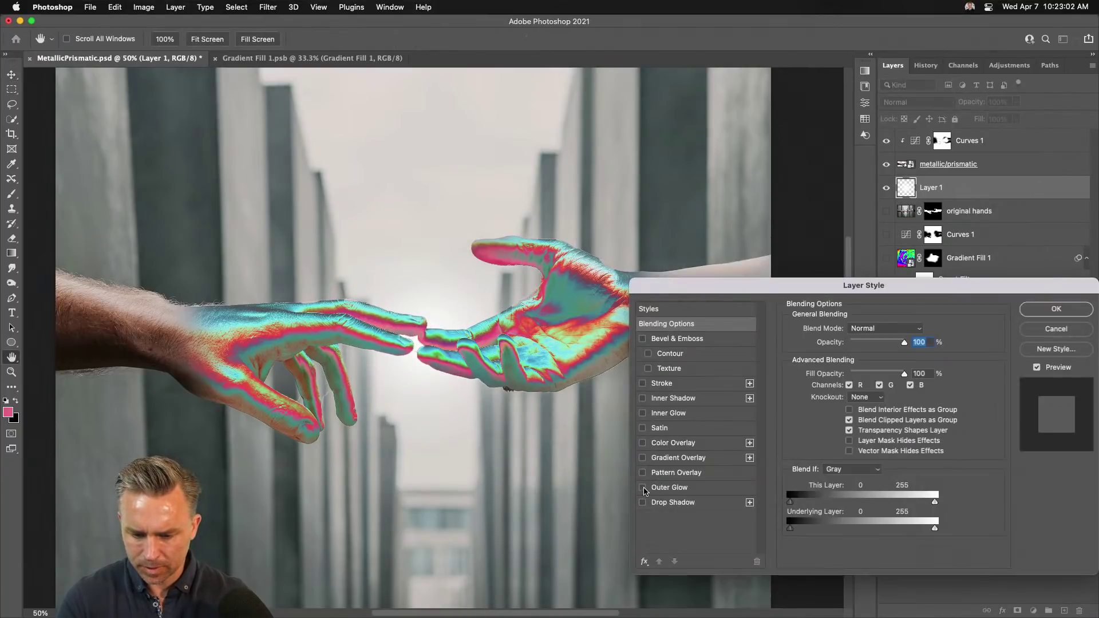
{"action": "left_click", "coordinate": [642, 488]}
{"action": "left_click", "coordinate": [815, 372]}
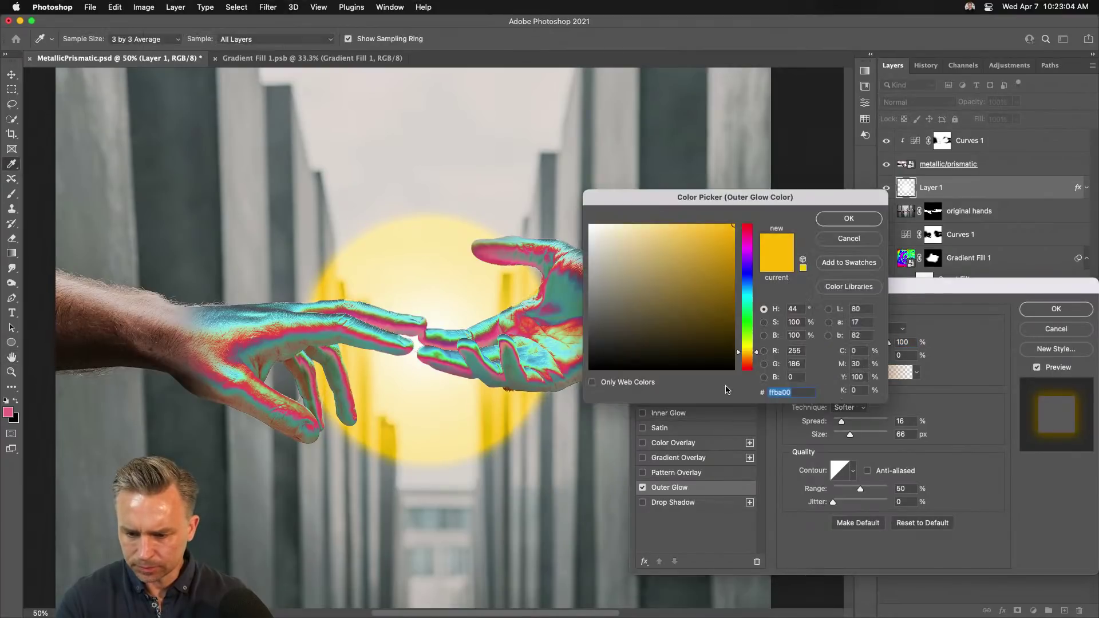
{"action": "left_click", "coordinate": [489, 250]}
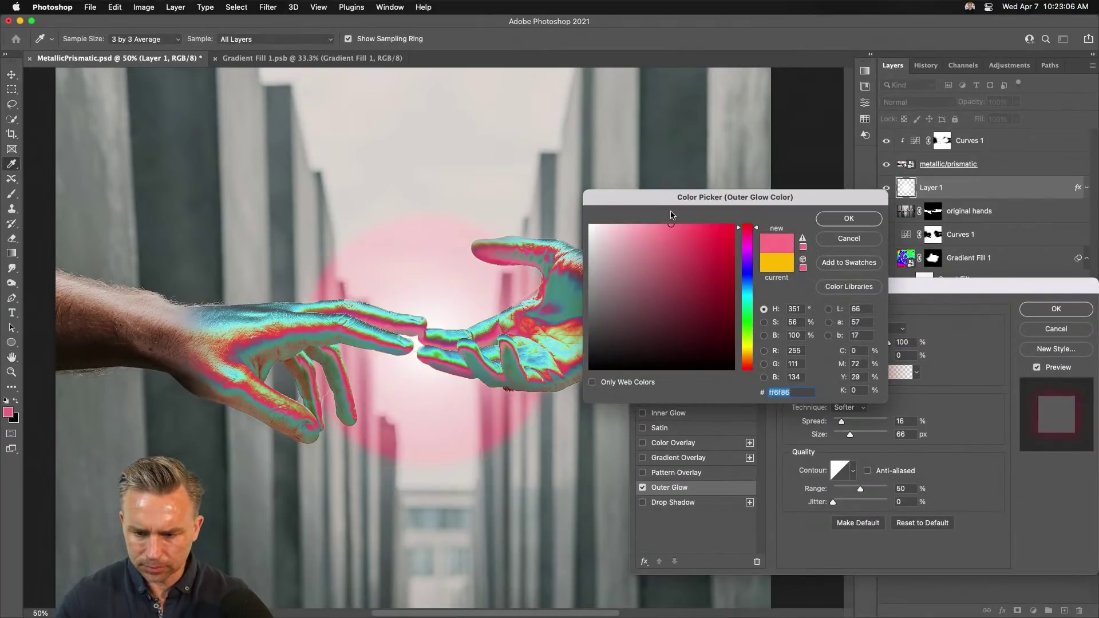
{"action": "key", "text": "Return"}
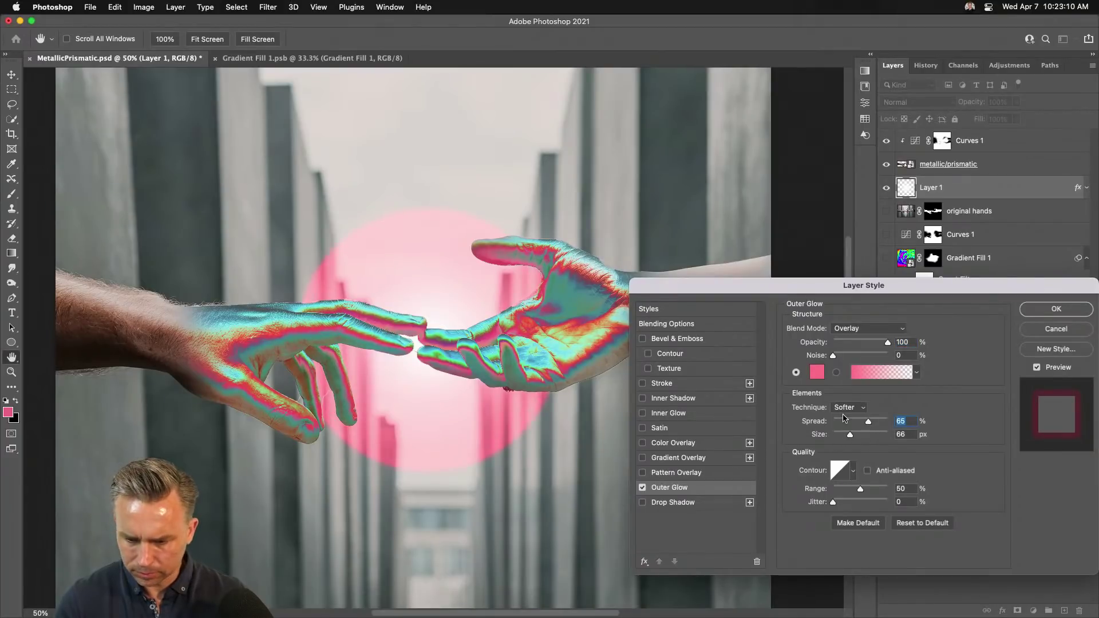
- Set the Outer Glow's spread to 0% and size to 92 px, and apply the layer style
{"action": "left_click_drag", "start_coordinate": [841, 421], "coordinate": [758, 420]}
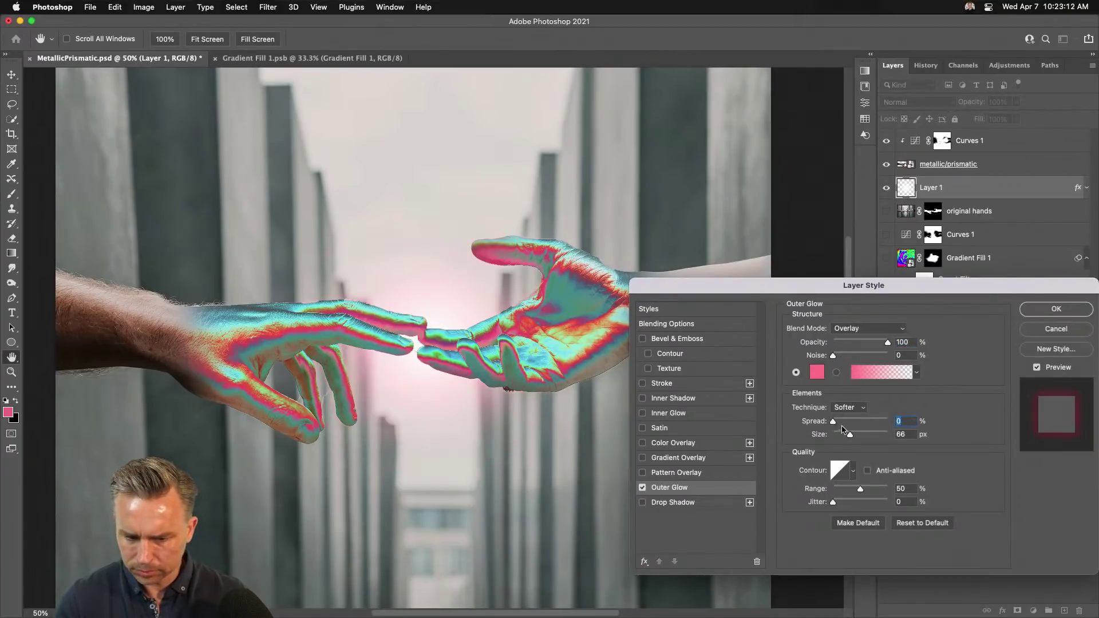
{"action": "left_click_drag", "start_coordinate": [849, 433], "coordinate": [871, 438]}
{"action": "left_click_drag", "start_coordinate": [841, 425], "coordinate": [822, 424]}
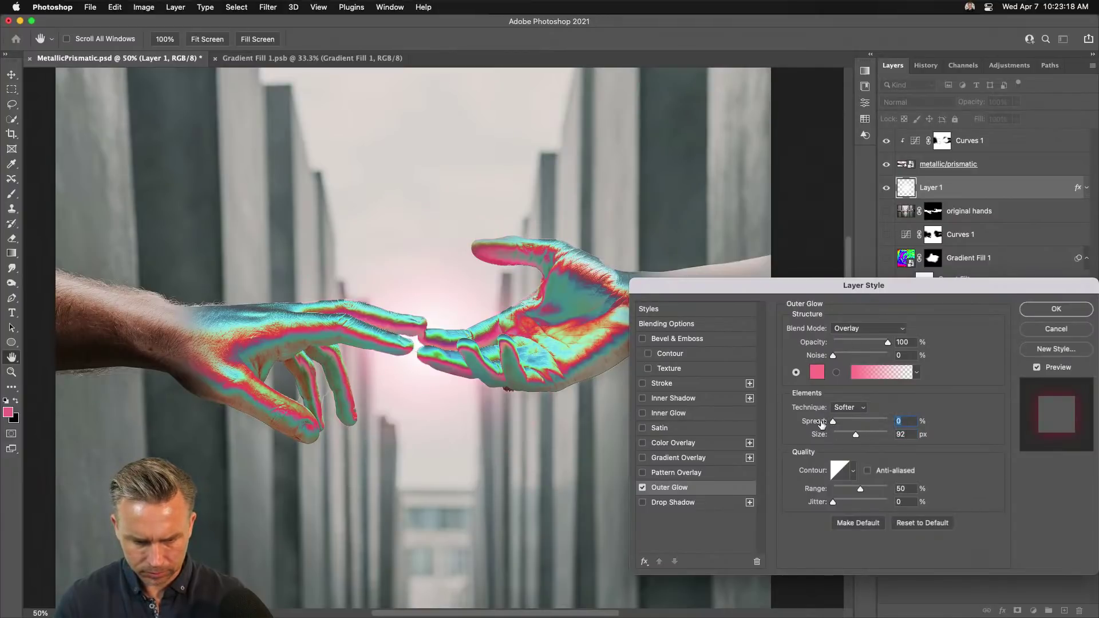
{"action": "key", "text": "Return"}
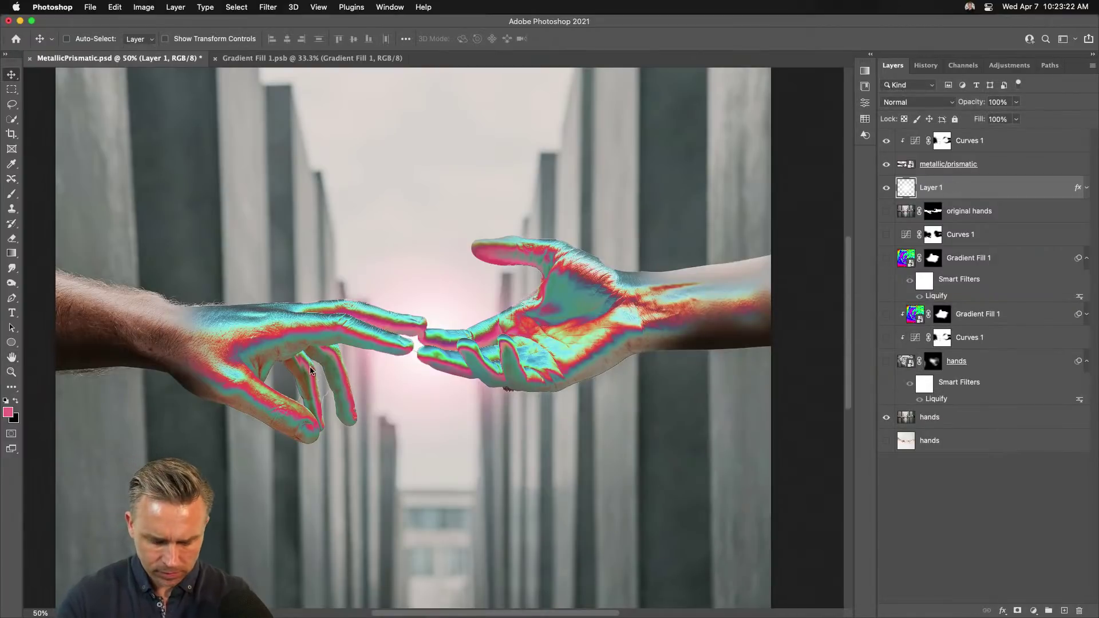
- Set up the Brush with white at 125 px for painting on the glow layer between the fingertips
{"action": "key", "text": "b"}
{"action": "key", "text": "x"}
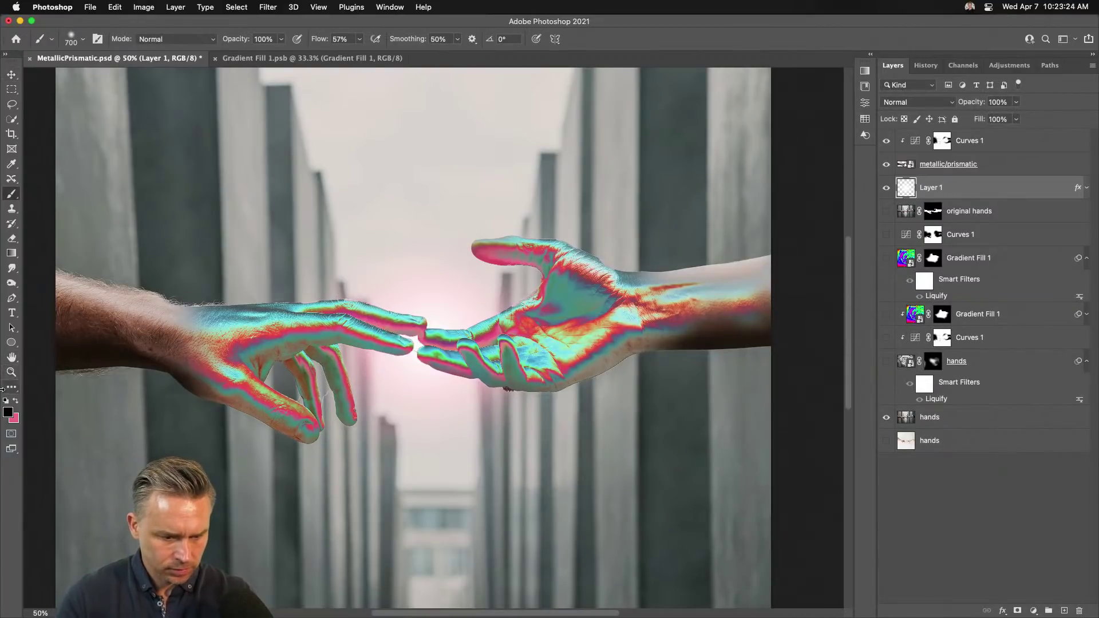
{"action": "left_click", "coordinate": [6, 401]}
{"action": "key", "text": "x"}
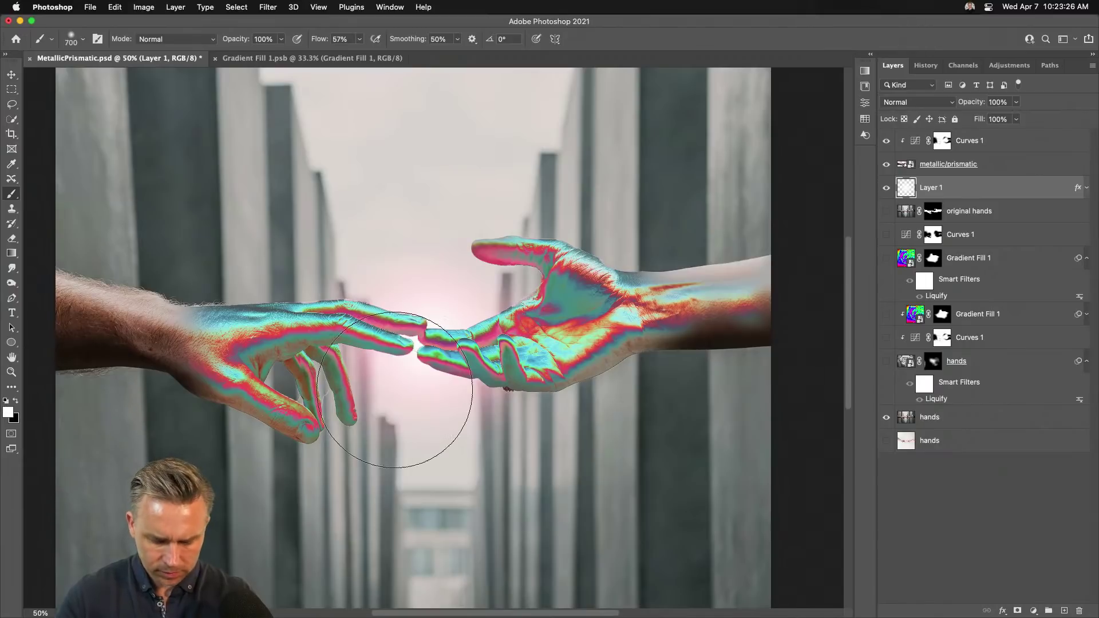
{"action": "key", "text": "bracketleft"}
{"action": "key", "text": "bracketleft"}
{"action": "key", "text": "bracketleft"}
{"action": "key", "text": "bracketleft"}
{"action": "key", "text": "bracketleft"}
{"action": "key", "text": "bracketleft"}
{"action": "key", "text": "bracketleft"}
{"action": "left_click", "coordinate": [417, 344]}
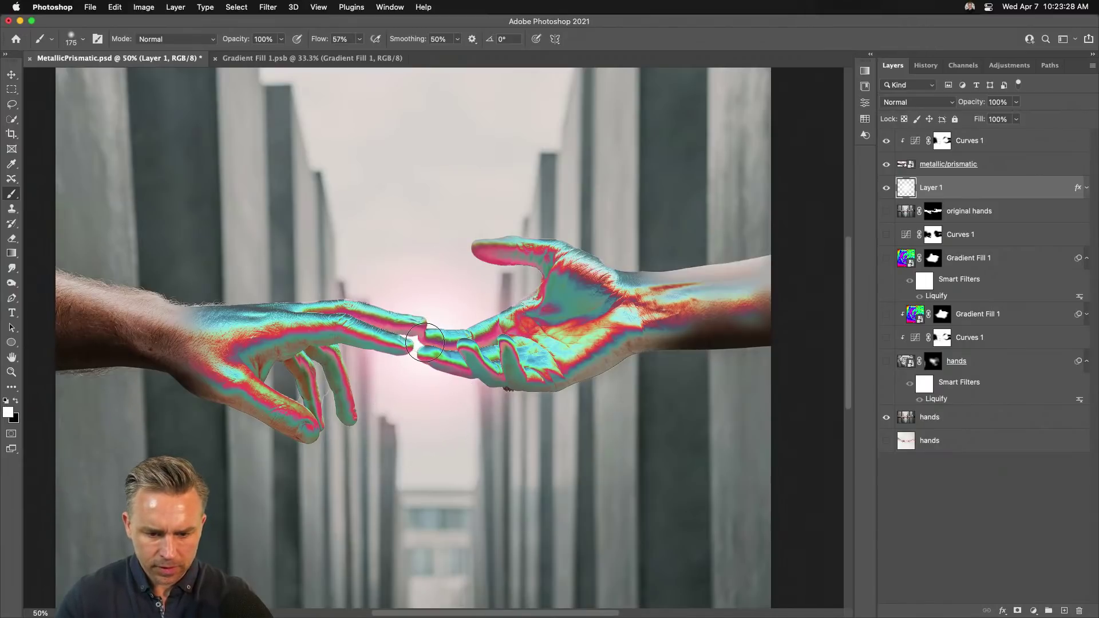
{"action": "key", "text": "bracketleft"}
{"action": "key", "text": "bracketleft"}
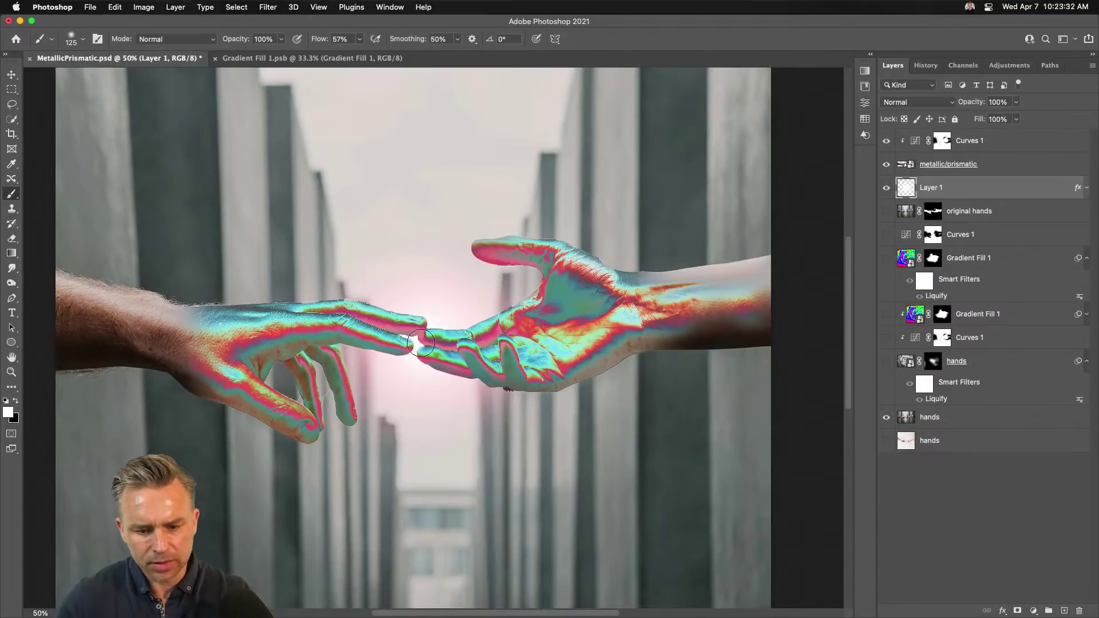
- Set the brush flow to 100% and size to 250 px, and brighten the glow behind the fingertips
{"action": "left_click_drag", "start_coordinate": [319, 39], "coordinate": [694, 59]}
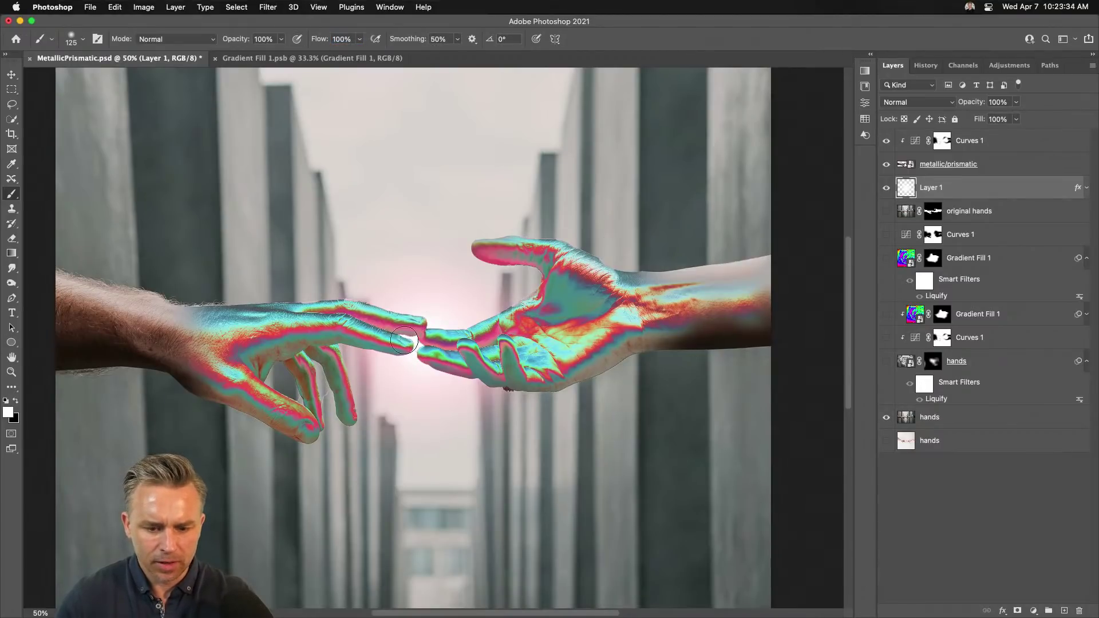
{"action": "key", "text": "bracketright"}
{"action": "key", "text": "bracketright"}
{"action": "key", "text": "bracketright"}
{"action": "key", "text": "bracketright"}
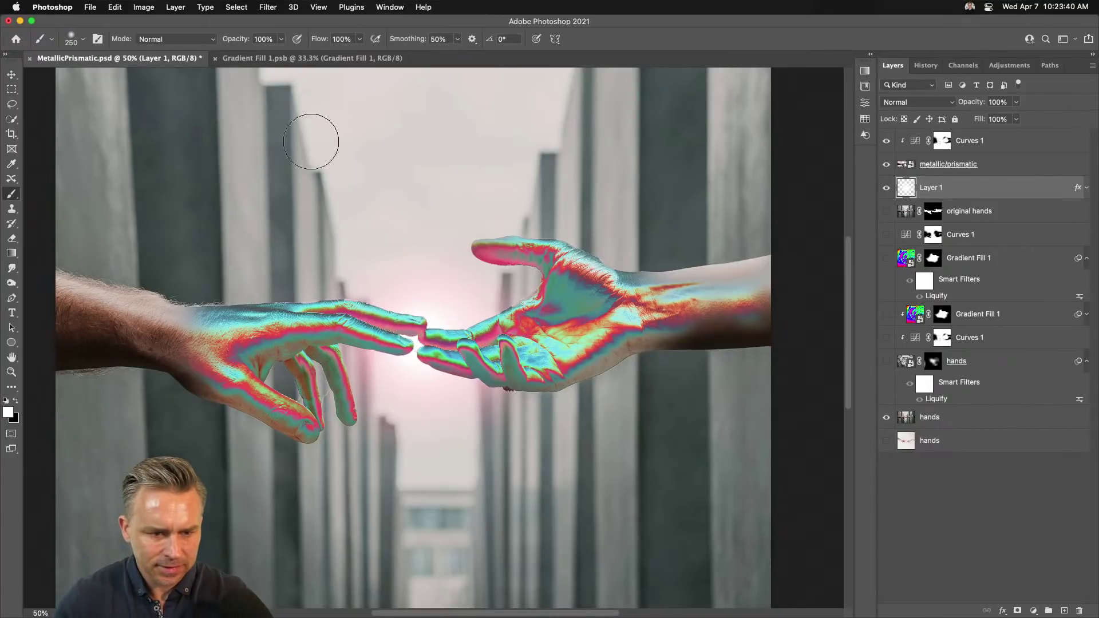
- Test a diagonal white brush stroke on the glow layer, undo it, and reposition the glow slightly behind the fingertips
{"action": "mouse_move", "coordinate": [396, 325]}
{"action": "left_mouse_down"}
{"action": "mouse_move", "coordinate": [422, 332]}
{"action": "mouse_move", "coordinate": [516, 420]}
{"action": "mouse_move", "coordinate": [572, 445]}
{"action": "mouse_move", "coordinate": [599, 475]}
{"action": "left_mouse_up"}
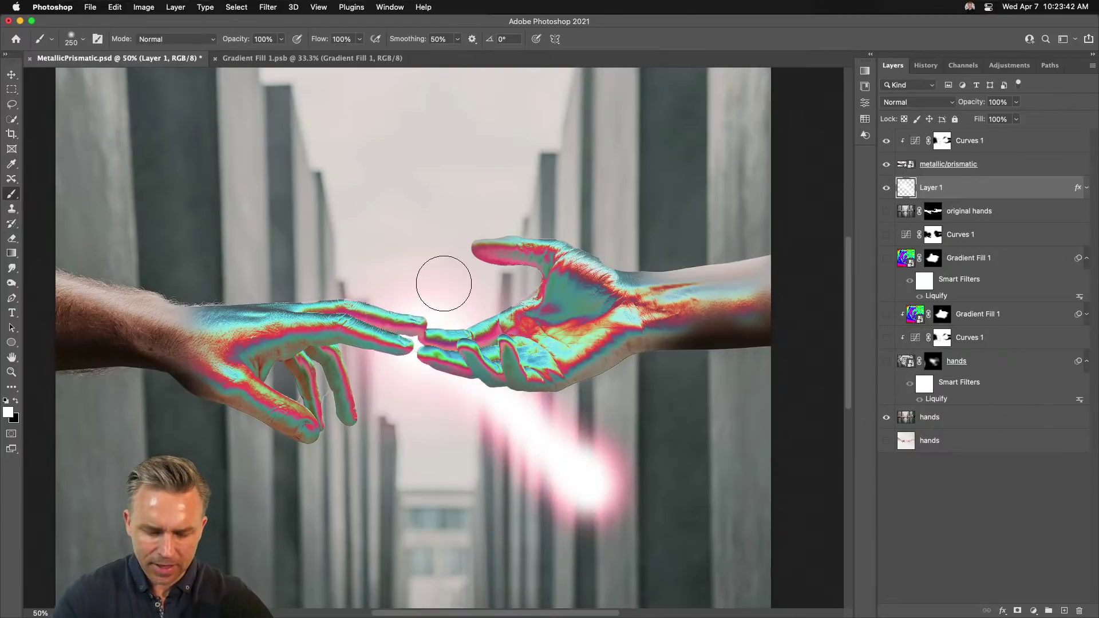
{"action": "key", "text": "super+t"}
{"action": "key", "text": "v"}
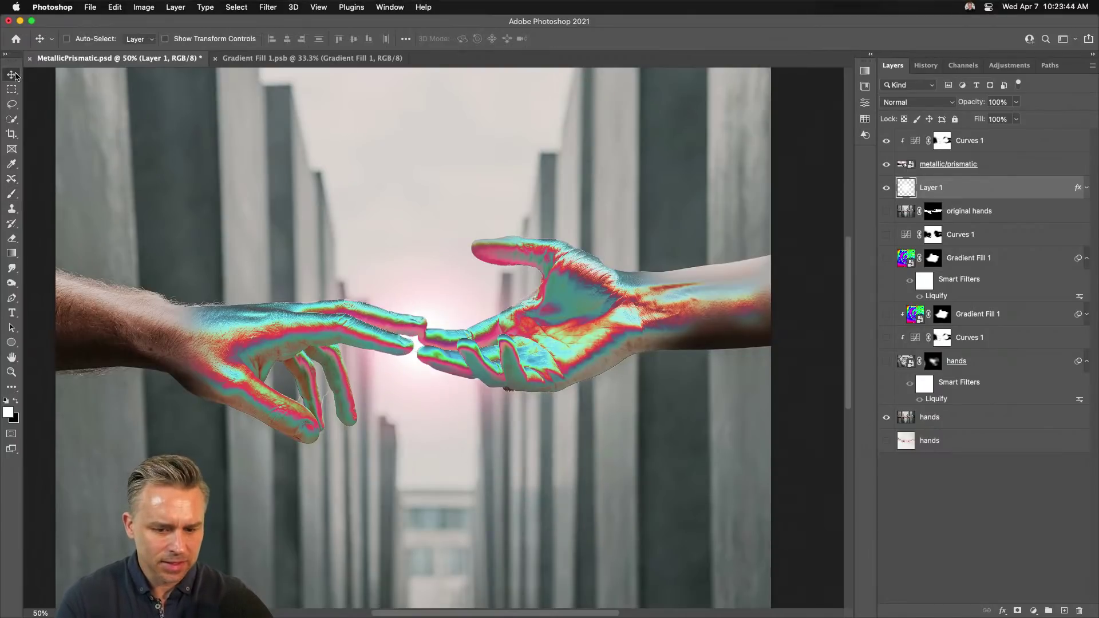
{"action": "mouse_move", "coordinate": [189, 278]}
{"action": "left_mouse_down"}
{"action": "mouse_move", "coordinate": [356, 382]}
{"action": "mouse_move", "coordinate": [375, 411]}
{"action": "mouse_move", "coordinate": [351, 343]}
{"action": "mouse_move", "coordinate": [365, 372]}
{"action": "mouse_move", "coordinate": [189, 348]}
{"action": "mouse_move", "coordinate": [211, 260]}
{"action": "mouse_move", "coordinate": [196, 249]}
{"action": "mouse_move", "coordinate": [178, 260]}
{"action": "left_mouse_up"}
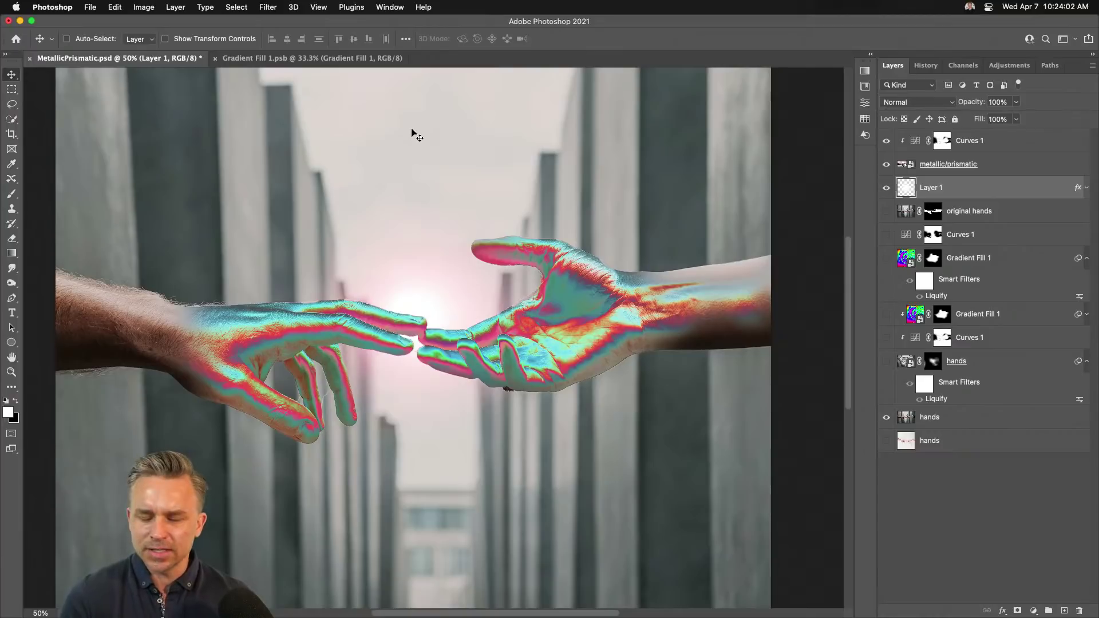
- Try duplicating the glow layer, undo the copy, and open the original glow layer's Outer Glow settings
{"action": "key", "text": "super+j"}
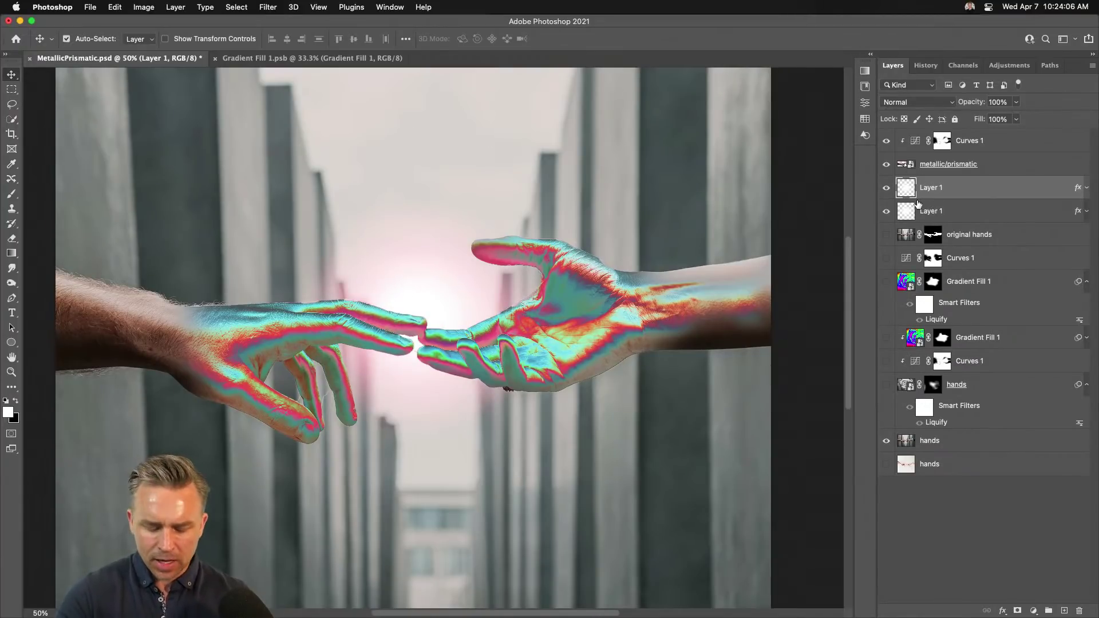
{"action": "key", "text": "super+z"}
{"action": "left_click", "coordinate": [1086, 189]}
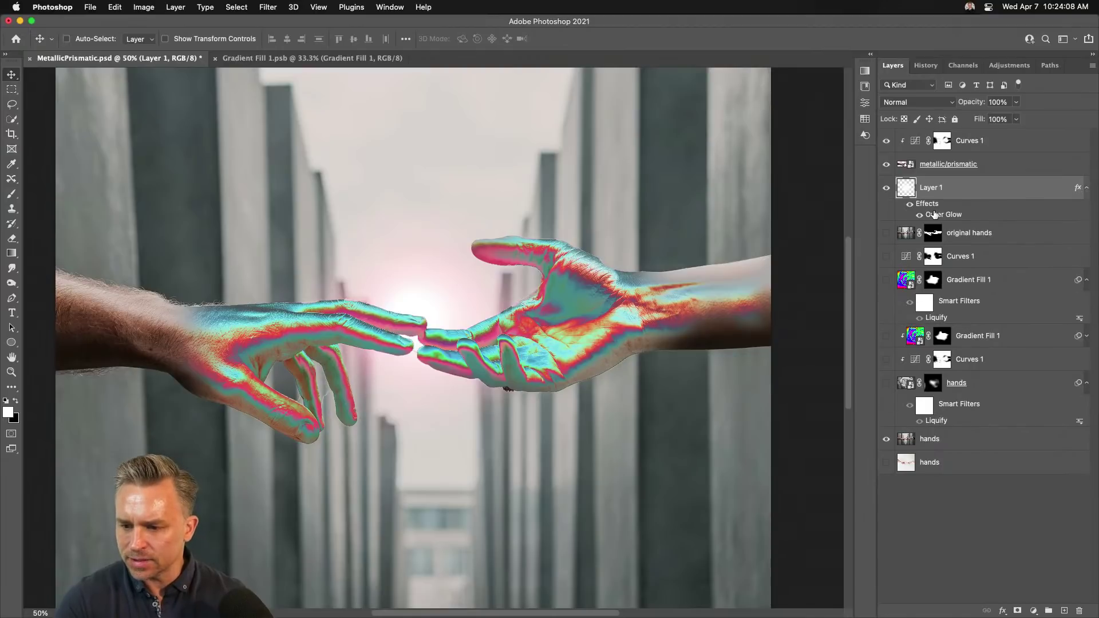
{"action": "double_click", "coordinate": [938, 215]}
{"action": "left_click_drag", "start_coordinate": [742, 292], "coordinate": [576, 204]}
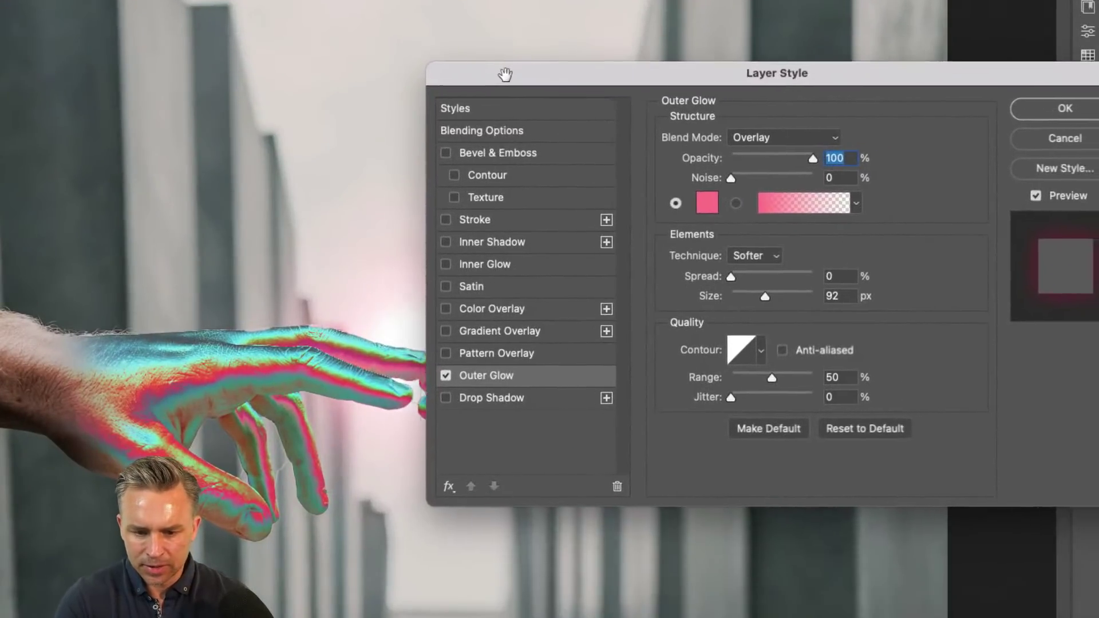
{"action": "left_click_drag", "start_coordinate": [505, 74], "coordinate": [477, 59]}
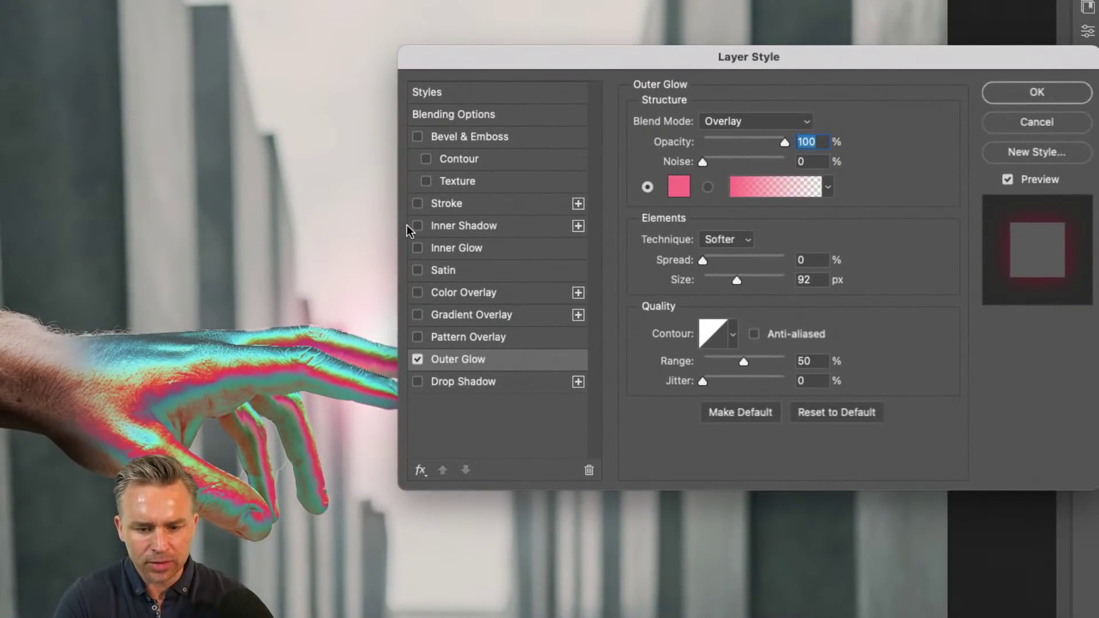
- Add a Drop Shadow effect to the glow layer and colour it light cyan, #5aecff, based on the metallic hand
{"action": "left_click", "coordinate": [417, 383]}
{"action": "left_click", "coordinate": [448, 382]}
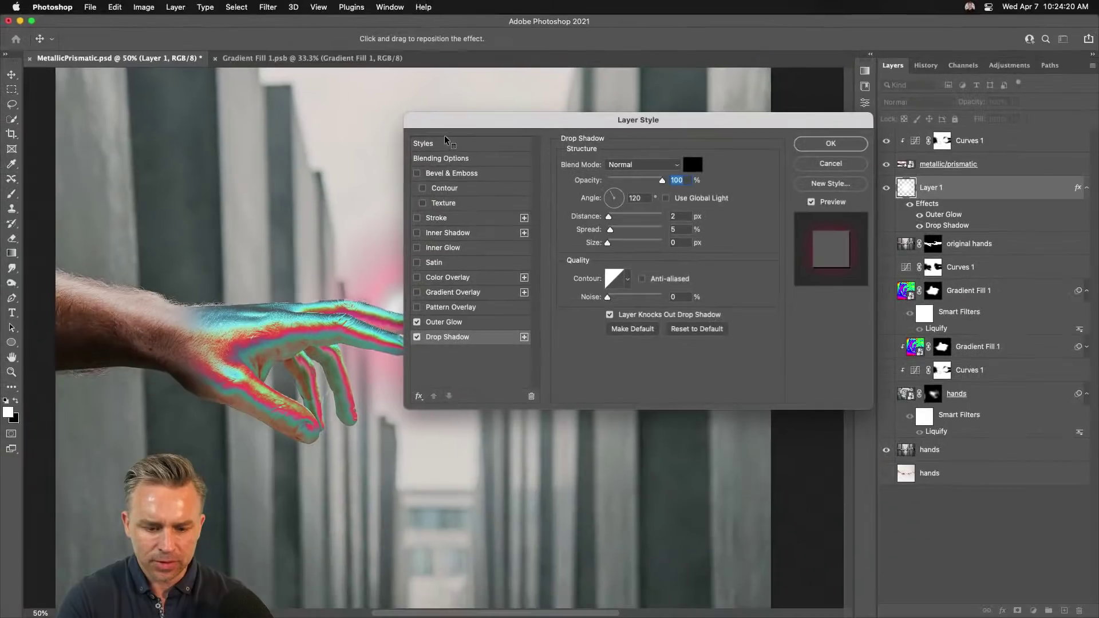
{"action": "left_click_drag", "start_coordinate": [452, 126], "coordinate": [600, 128]}
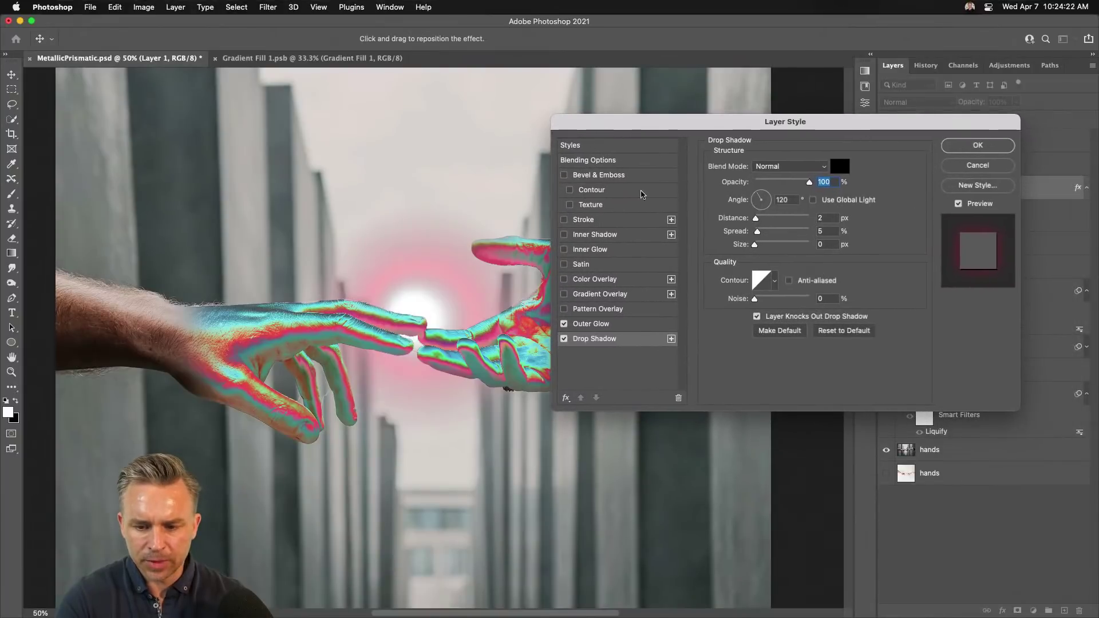
{"action": "left_click", "coordinate": [839, 166]}
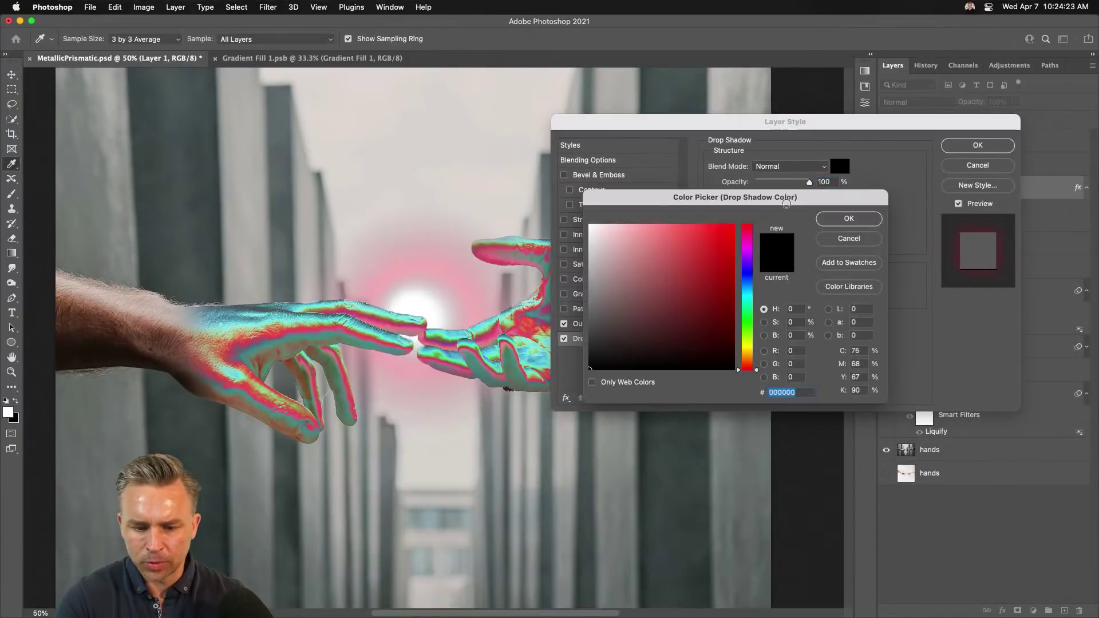
{"action": "left_click", "coordinate": [259, 319]}
{"action": "left_click", "coordinate": [682, 222]}
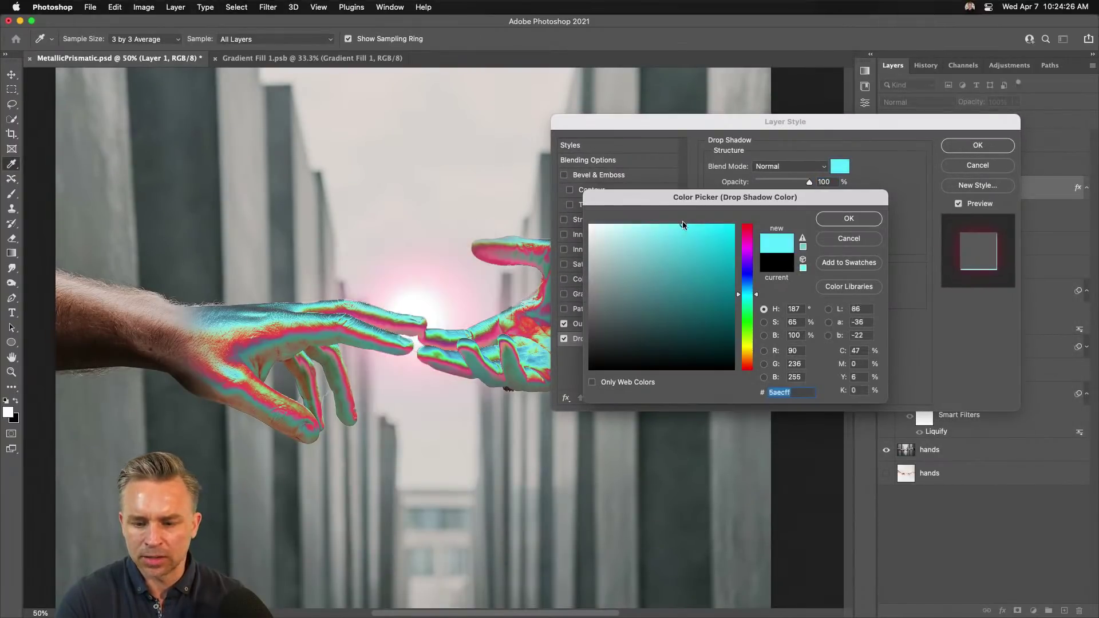
{"action": "left_click", "coordinate": [848, 219]}
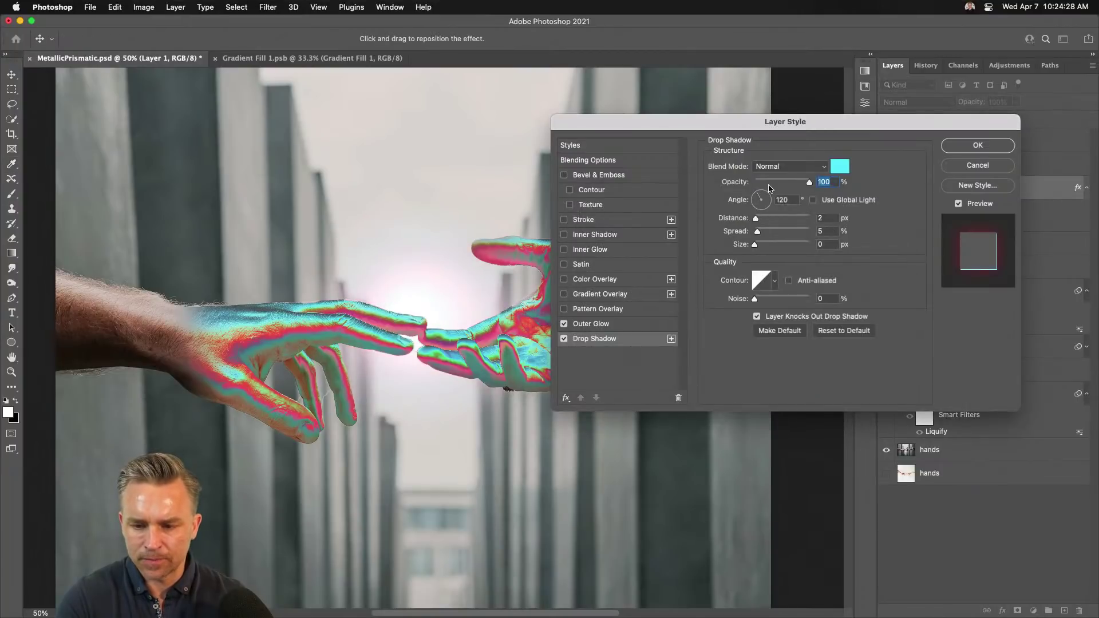
- Adjust the Drop Shadow's distance, apply the layer style, and reposition the glow between the fingertips
{"action": "mouse_move", "coordinate": [755, 218]}
{"action": "left_mouse_down"}
{"action": "mouse_move", "coordinate": [776, 222]}
{"action": "mouse_move", "coordinate": [755, 222]}
{"action": "mouse_move", "coordinate": [770, 245]}
{"action": "mouse_move", "coordinate": [755, 245]}
{"action": "mouse_move", "coordinate": [757, 235]}
{"action": "left_mouse_up"}
{"action": "left_click", "coordinate": [978, 145]}
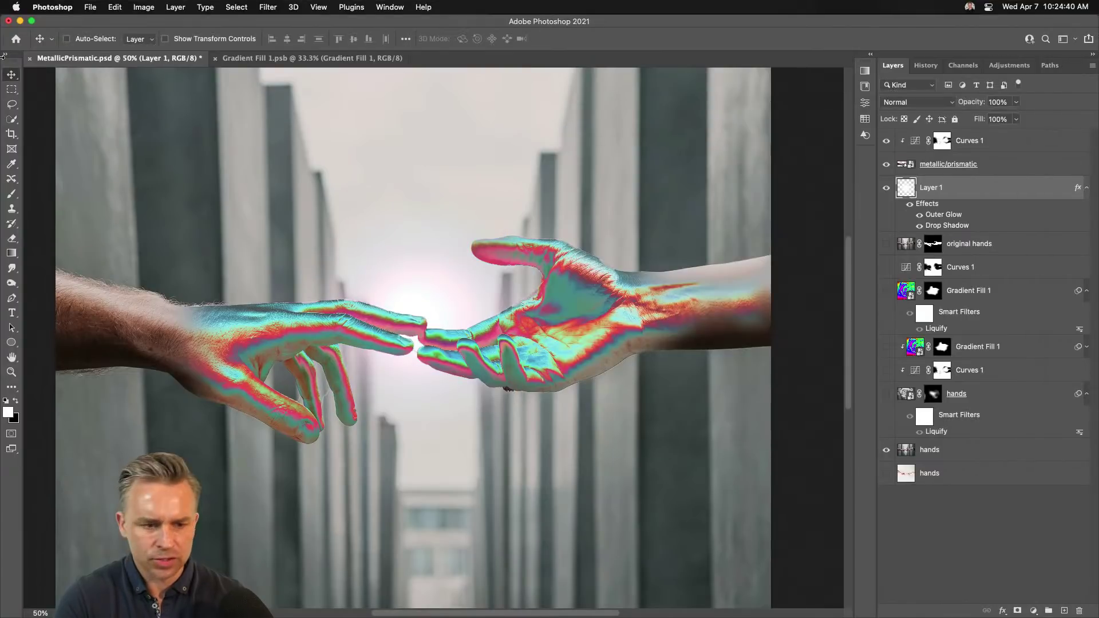
{"action": "left_click_drag", "start_coordinate": [445, 351], "coordinate": [411, 373]}
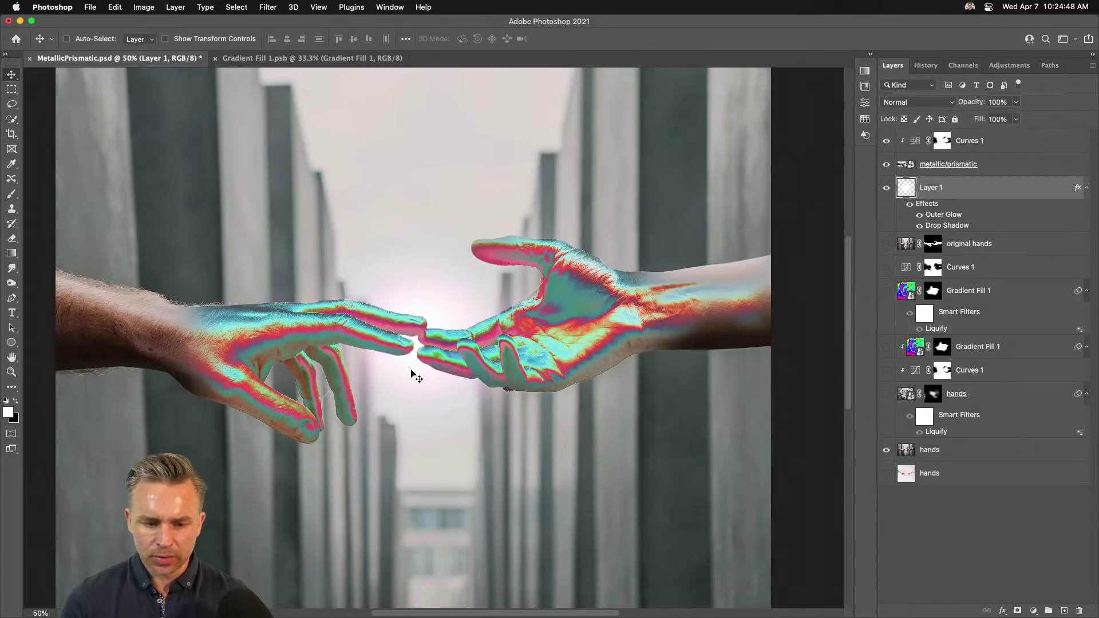
{"action": "left_click", "coordinate": [981, 150]}
{"action": "left_click", "coordinate": [1034, 610]}
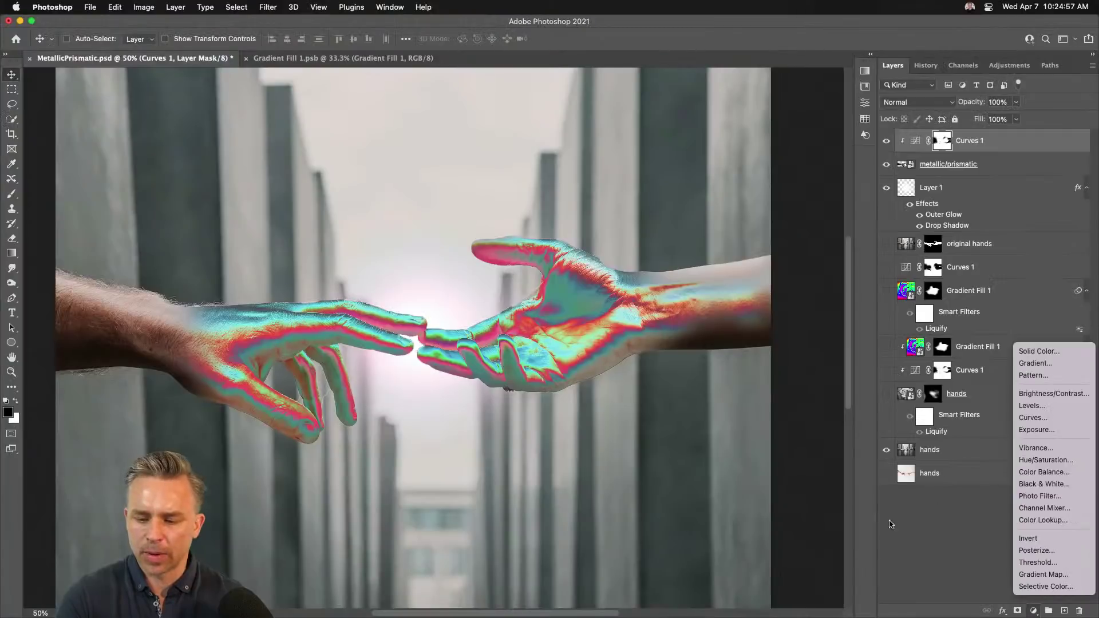
{"action": "left_click", "coordinate": [964, 302]}
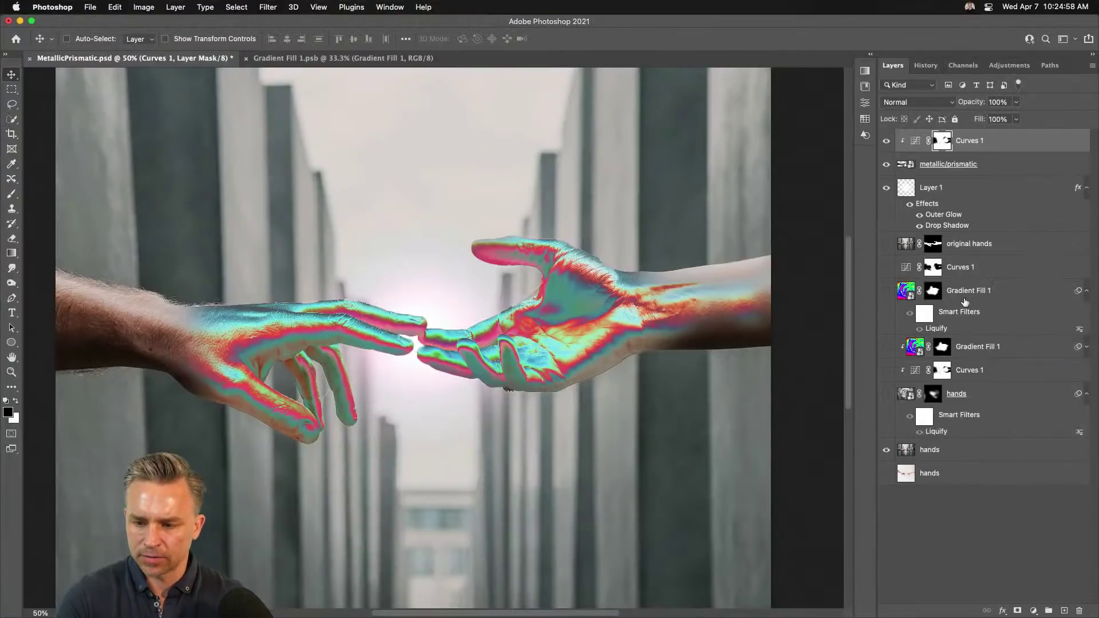
{"action": "left_click", "coordinate": [954, 189]}
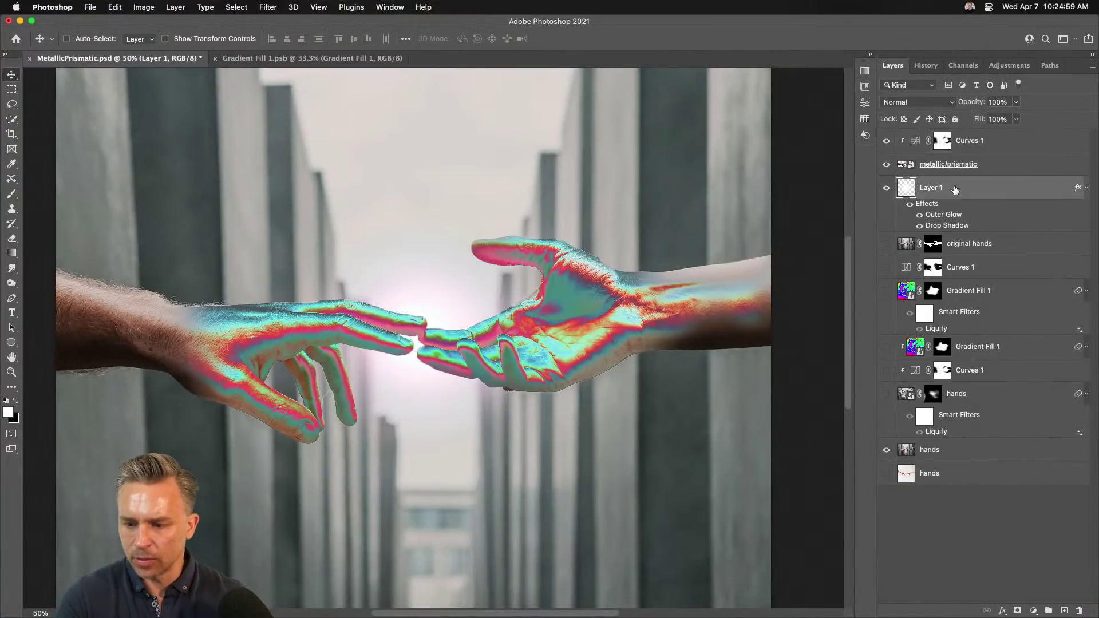
- Convert the masked original hands layer to a smart object and move it, visible, to the top of the layer stack
{"action": "left_click", "coordinate": [957, 251]}
{"action": "left_click", "coordinate": [887, 244]}
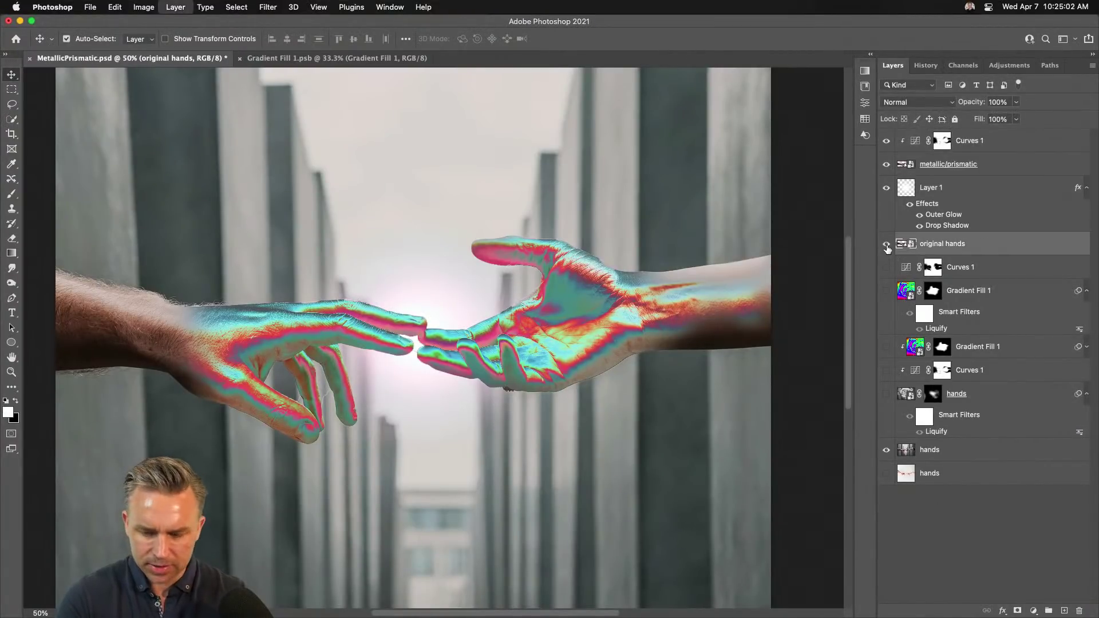
{"action": "left_click_drag", "start_coordinate": [1001, 249], "coordinate": [958, 138]}
- Open the Filter Gallery for the original hands layer and preview the Chrome filter from the Sketch group
{"action": "left_click", "coordinate": [266, 7]}
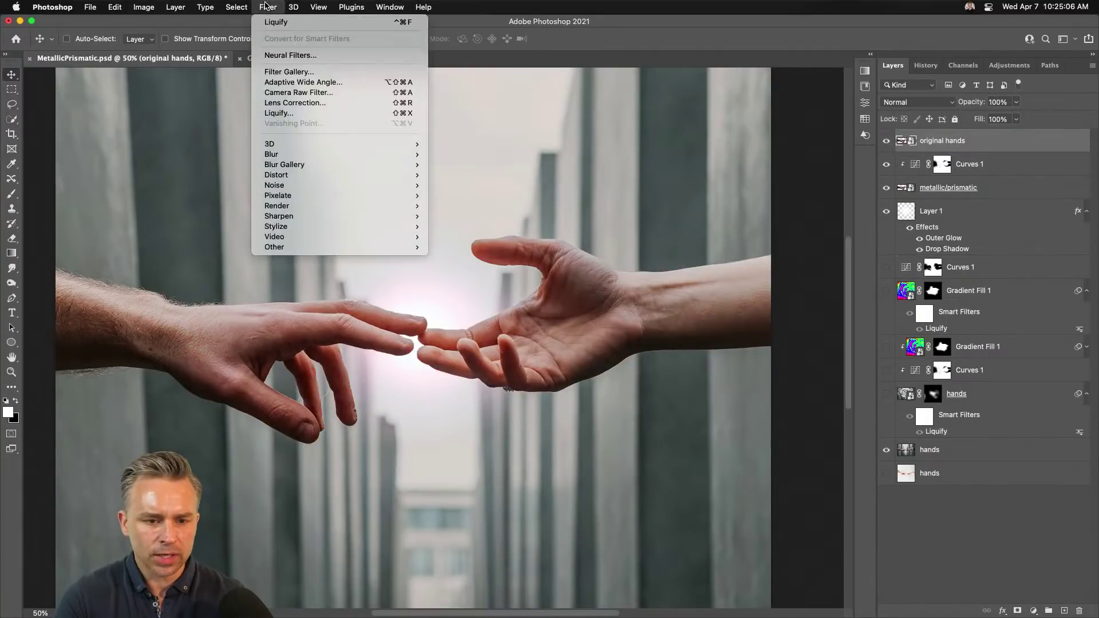
{"action": "left_click", "coordinate": [280, 72]}
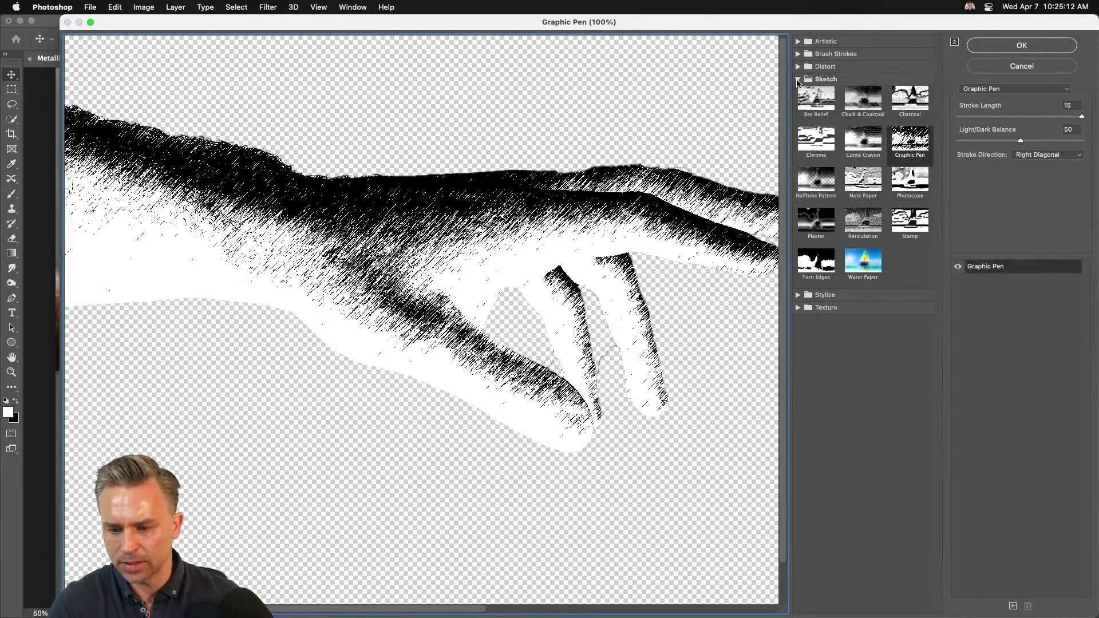
{"action": "left_click", "coordinate": [798, 80]}
{"action": "left_click", "coordinate": [797, 93]}
{"action": "left_click", "coordinate": [798, 79]}
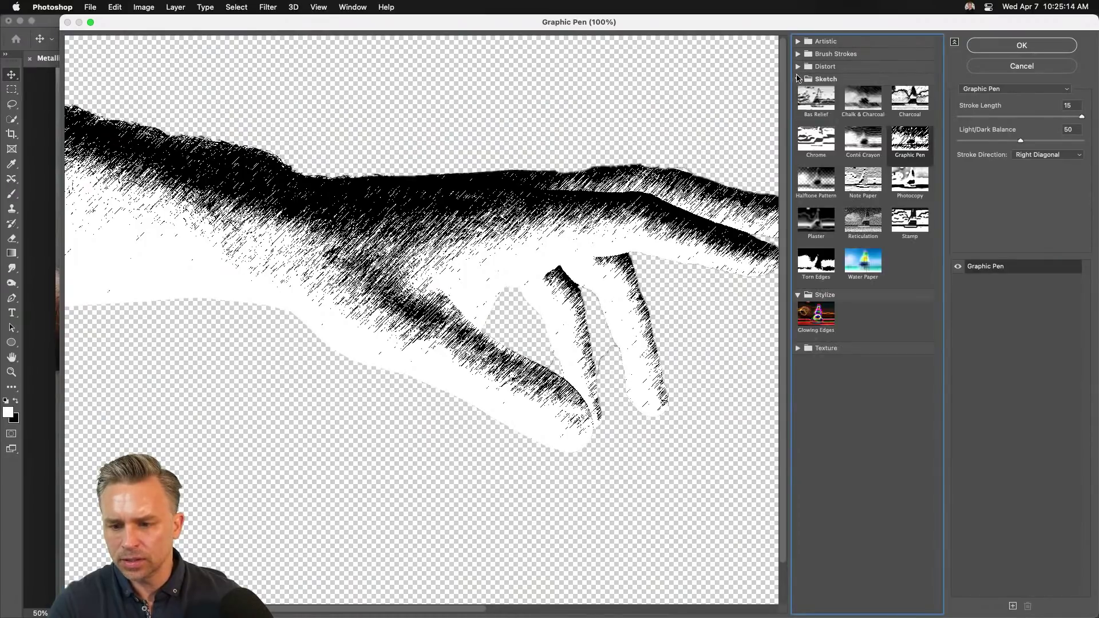
{"action": "left_click", "coordinate": [797, 67]}
{"action": "left_click", "coordinate": [819, 183]}
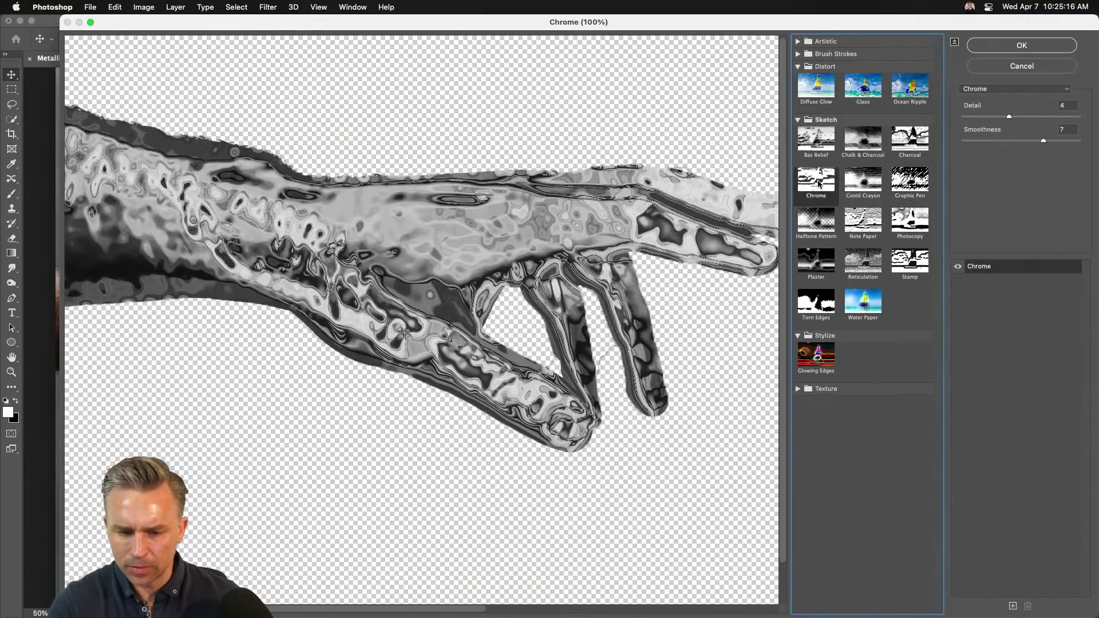
- Set the Chrome filter's detail to 1 and smoothness to 8 while previewing the touching fingers
{"action": "scroll", "coordinate": [739, 146], "scroll_direction": "right", "scroll_amount": 10}
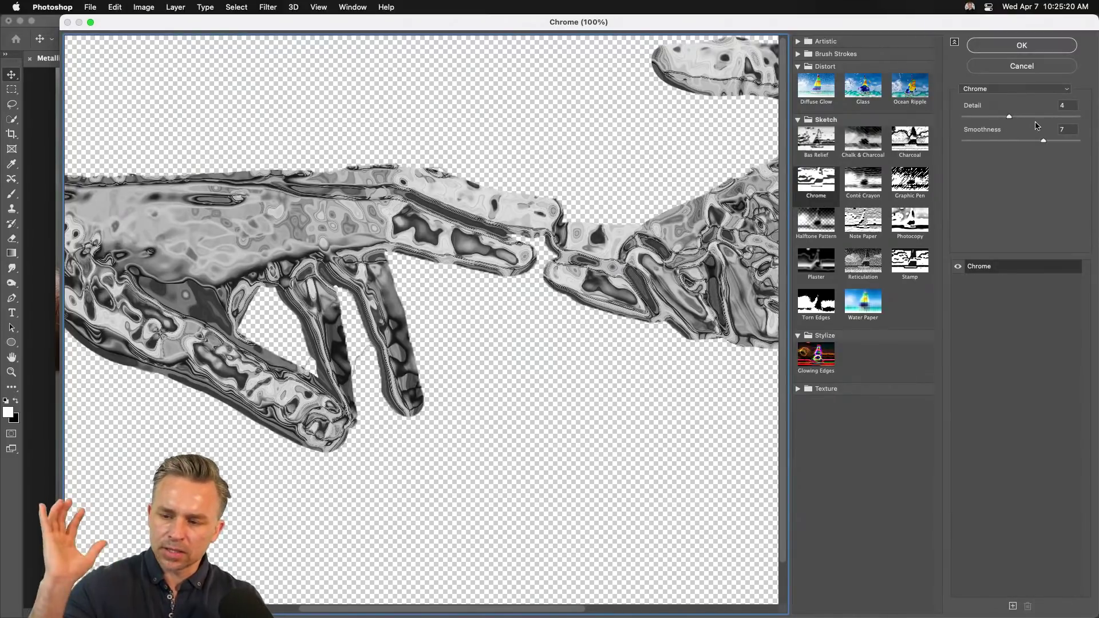
{"action": "left_click_drag", "start_coordinate": [1009, 116], "coordinate": [971, 117]}
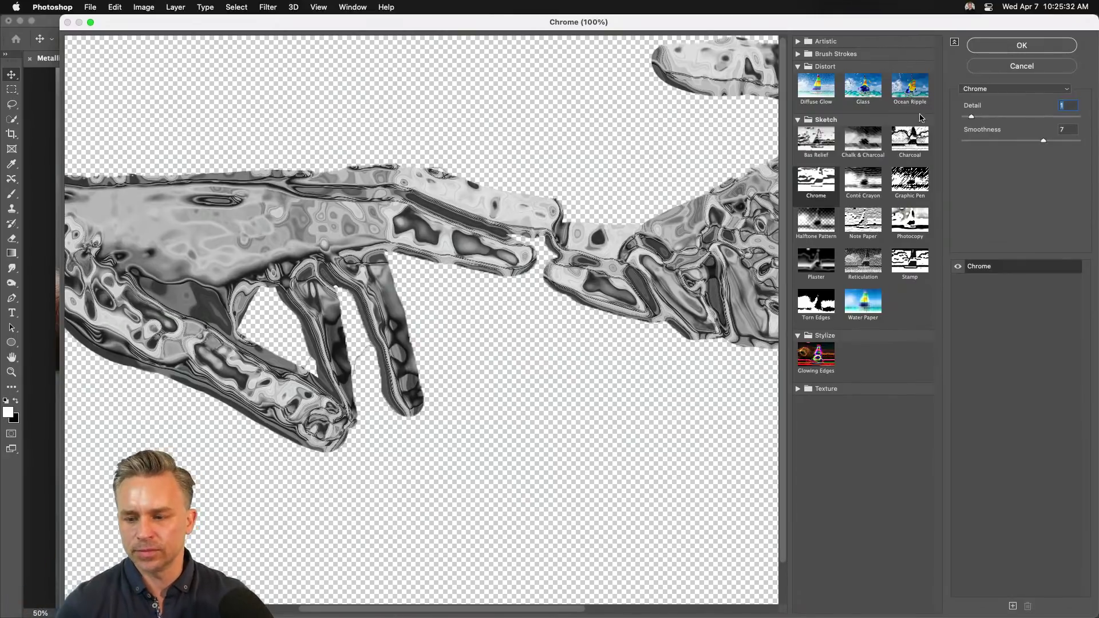
{"action": "left_click_drag", "start_coordinate": [994, 145], "coordinate": [1047, 153]}
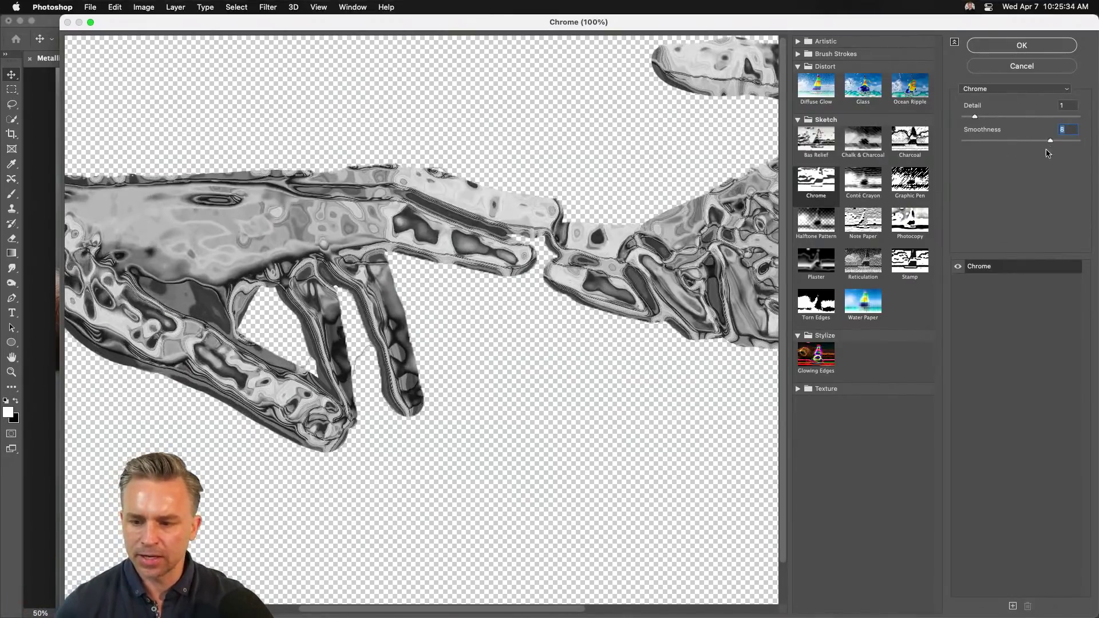
- Preview the Glass and Ocean Ripple distortion filters on the hands and look through the Artistic filters
{"action": "left_click", "coordinate": [798, 55]}
{"action": "left_click", "coordinate": [867, 210]}
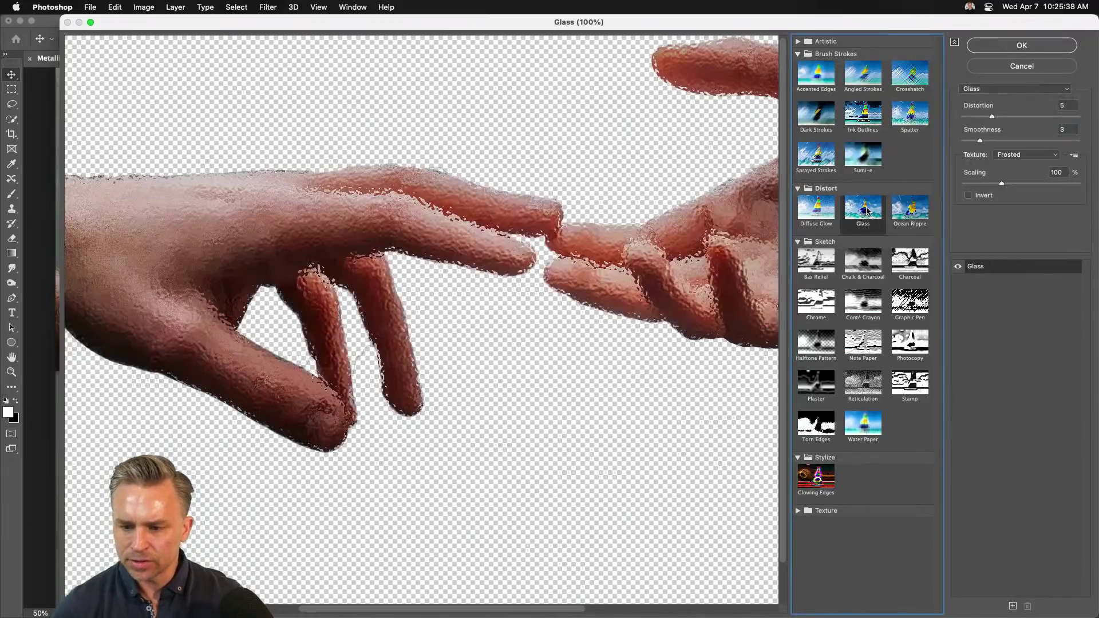
{"action": "left_click", "coordinate": [900, 211]}
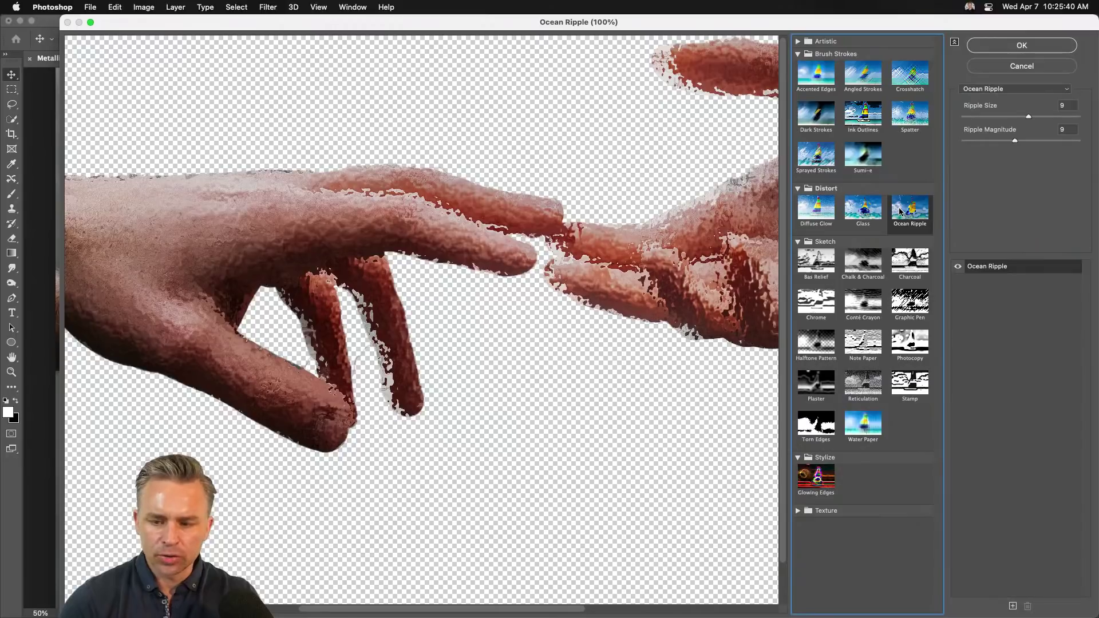
{"action": "left_click", "coordinate": [797, 41]}
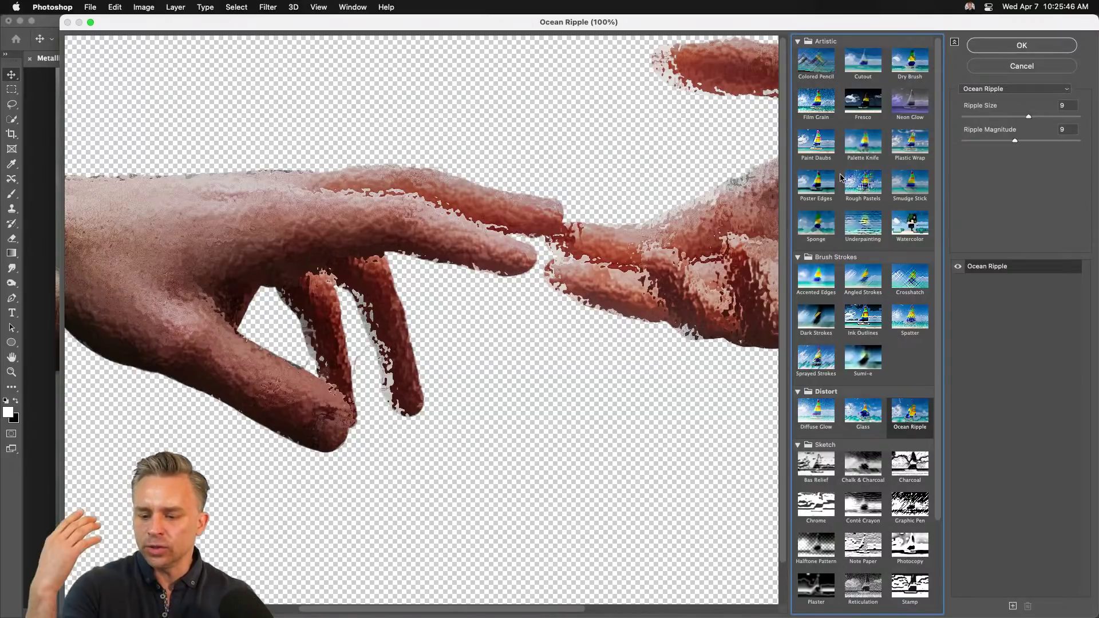
{"action": "left_click", "coordinate": [797, 42]}
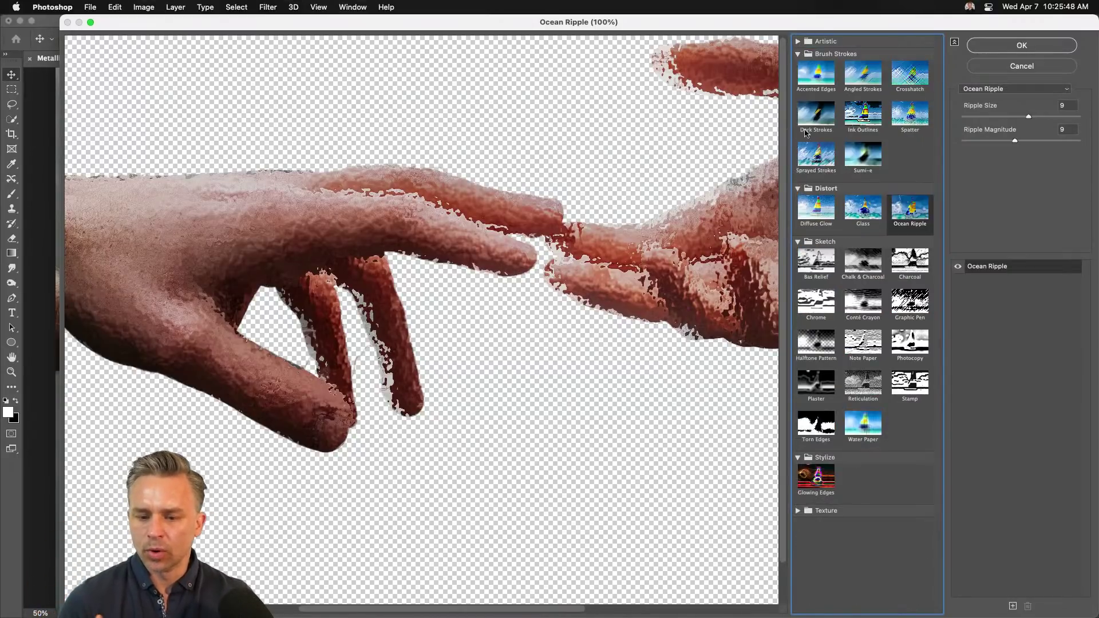
- Apply the Chrome filter to the original hands layer and set the layer's blend mode to Overlay
{"action": "left_click", "coordinate": [817, 302]}
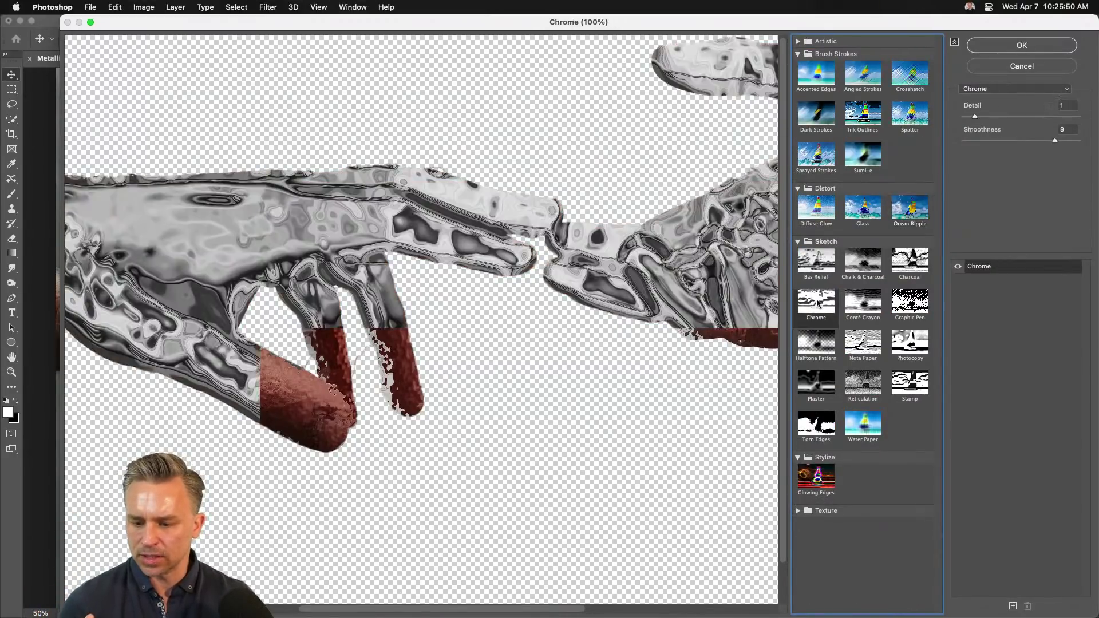
{"action": "left_click", "coordinate": [1020, 45]}
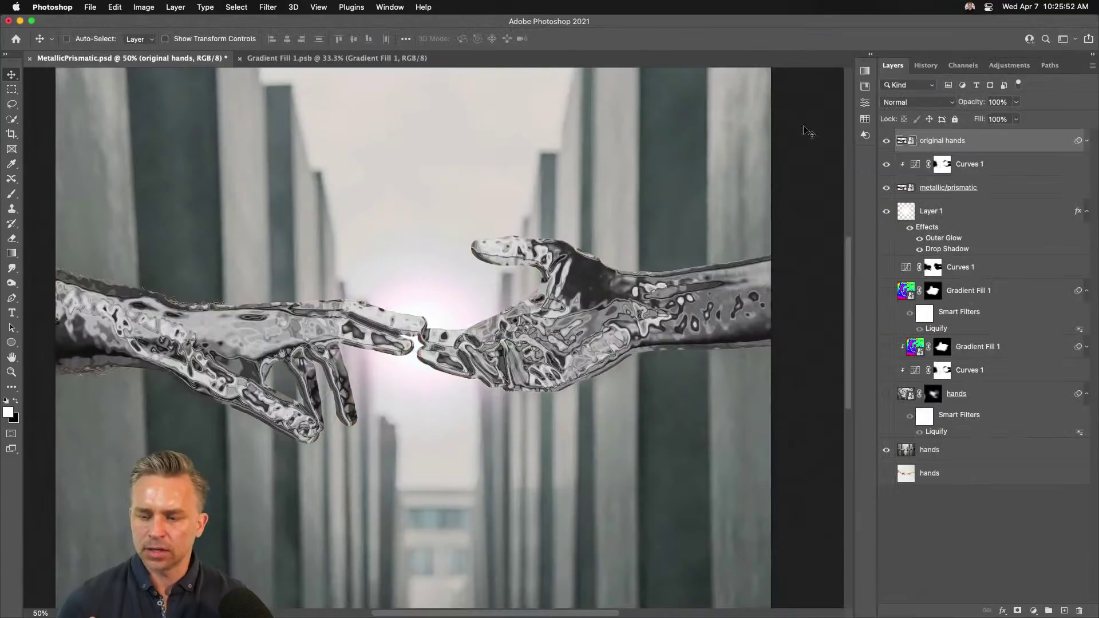
{"action": "left_click", "coordinate": [904, 89]}
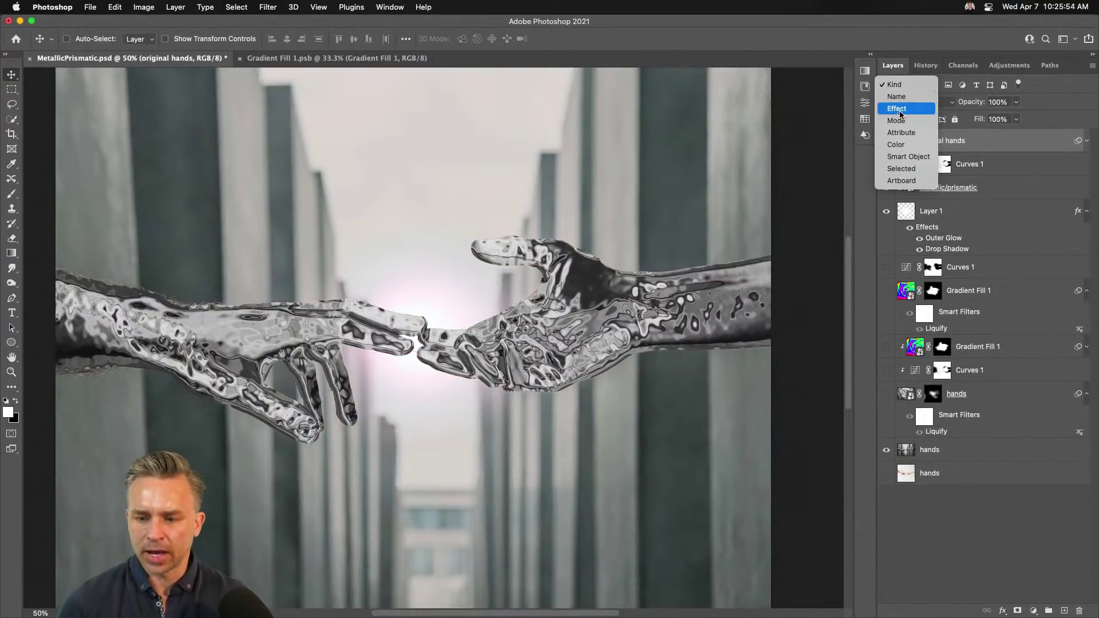
{"action": "left_click", "coordinate": [1056, 98]}
{"action": "left_click", "coordinate": [903, 106]}
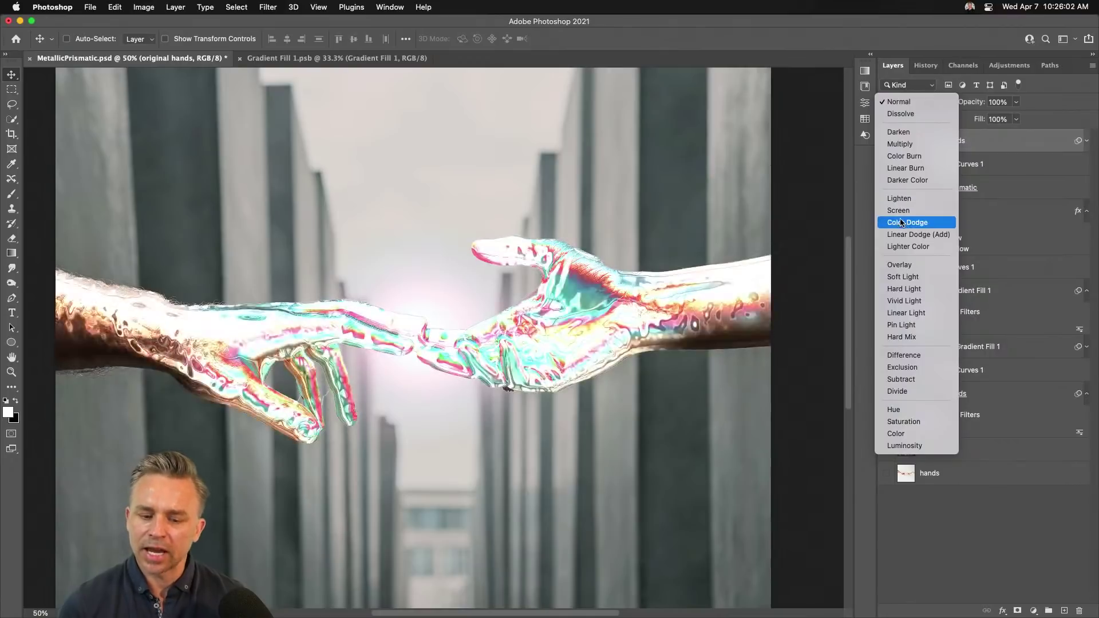
{"action": "left_click", "coordinate": [898, 264]}
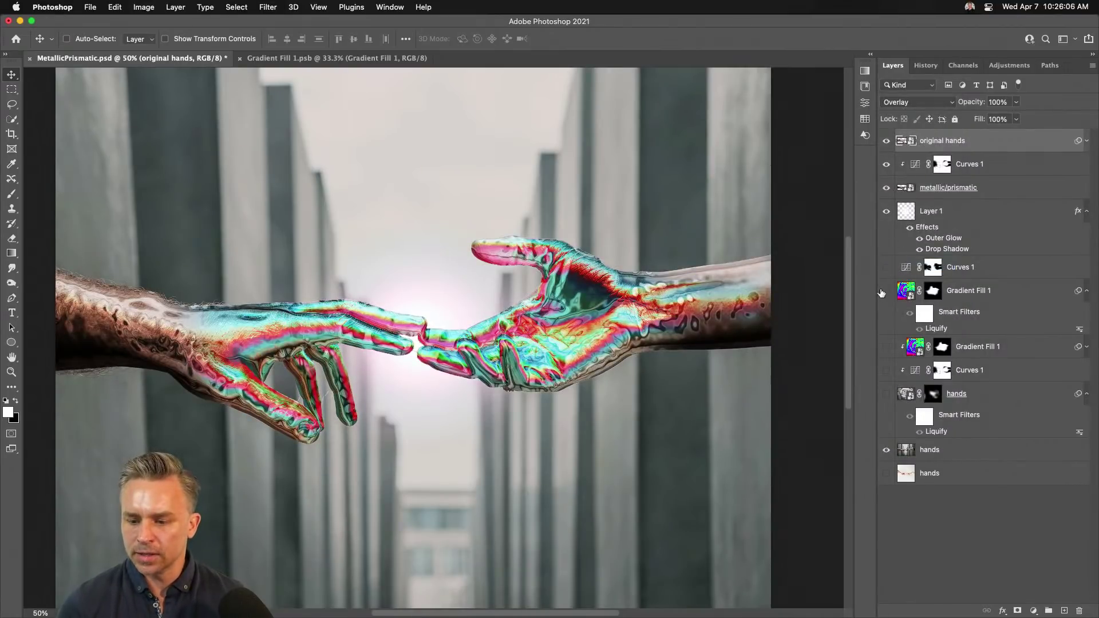
- Show the masked liquified hands layer together with its clipped Curves 1 and Gradient Fill 1 layers behind the fingers
{"action": "left_click", "coordinate": [886, 292]}
{"action": "left_click", "coordinate": [885, 346]}
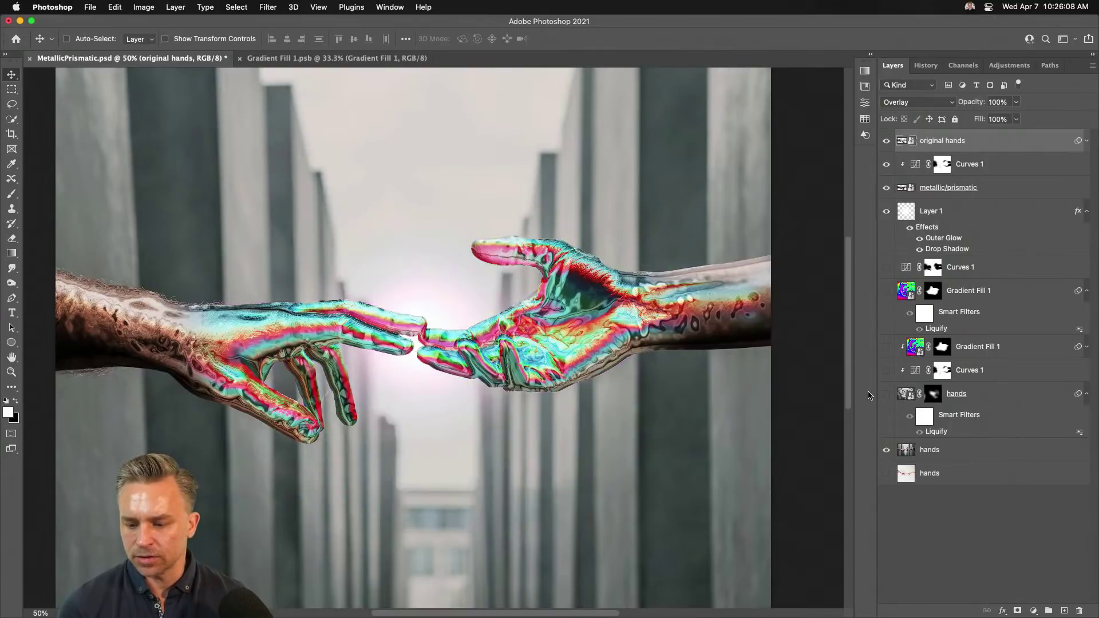
{"action": "left_click", "coordinate": [886, 395]}
{"action": "left_click", "coordinate": [886, 371]}
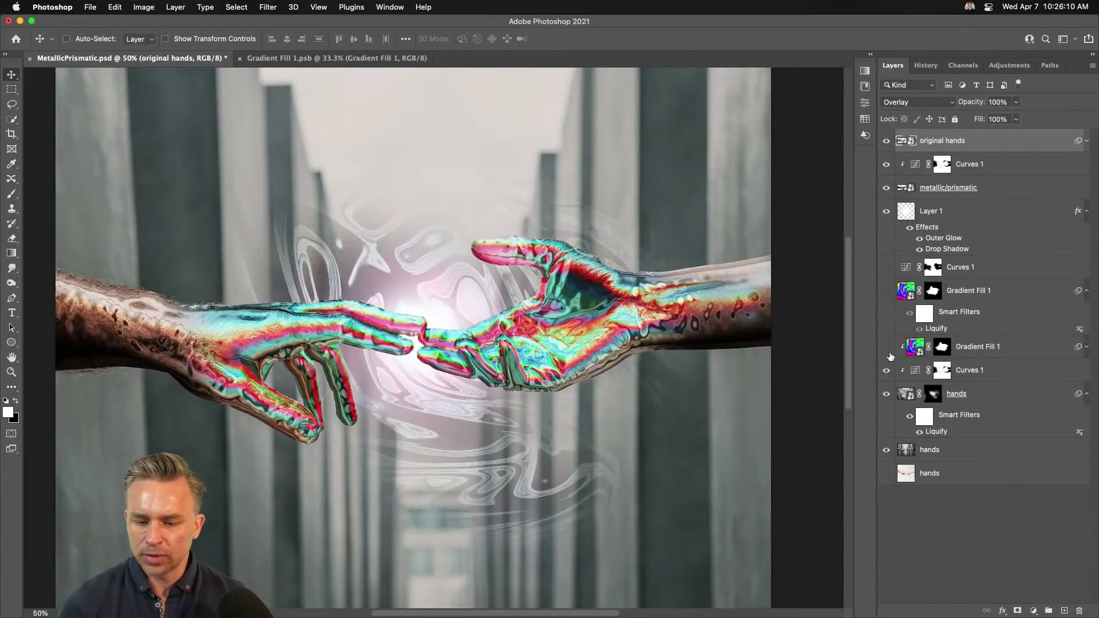
{"action": "left_click", "coordinate": [887, 353]}
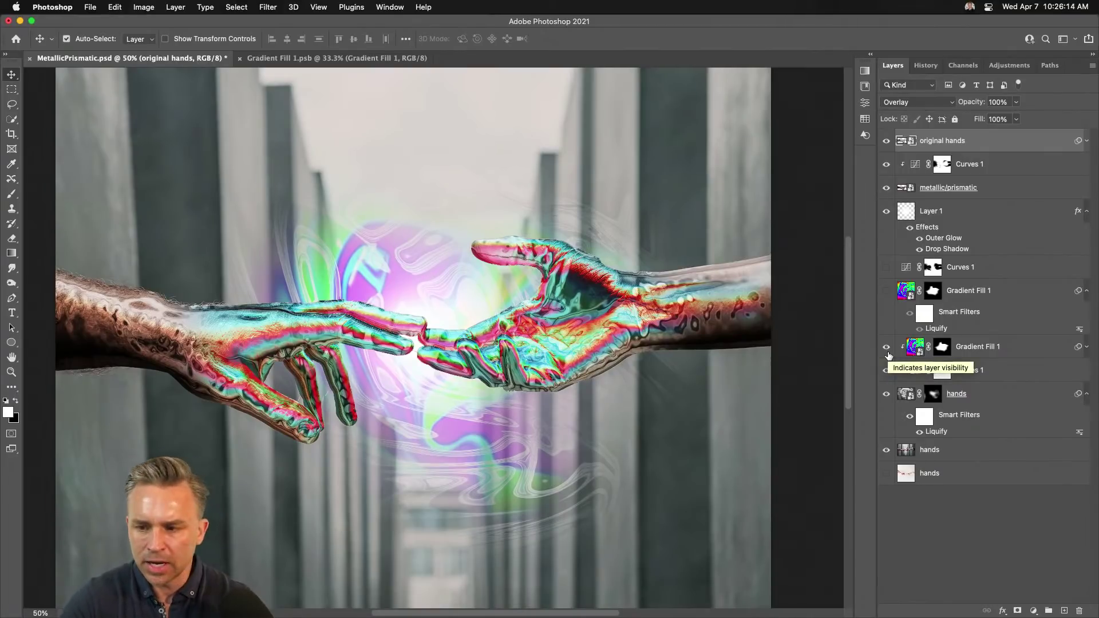
- Save the composite for web as a 1000 px wide JPEG named MetallicPrismatic.jpg on the Desktop, and minimize the document window
{"action": "key", "text": "alt+shift+super+s"}
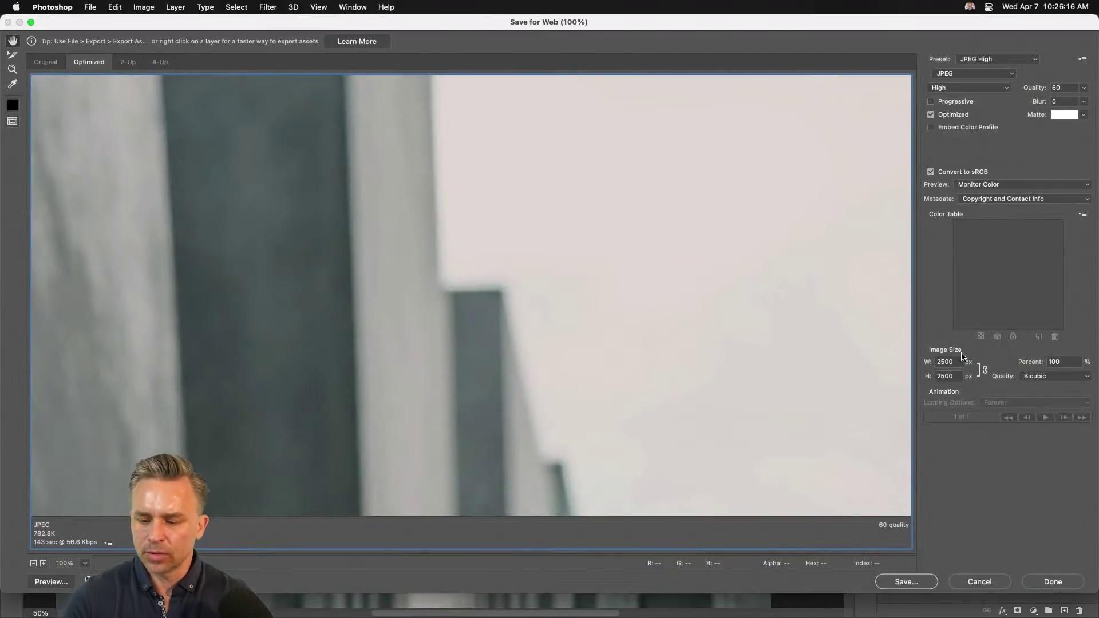
{"action": "left_click", "coordinate": [952, 363]}
{"action": "type", "text": "1000"}
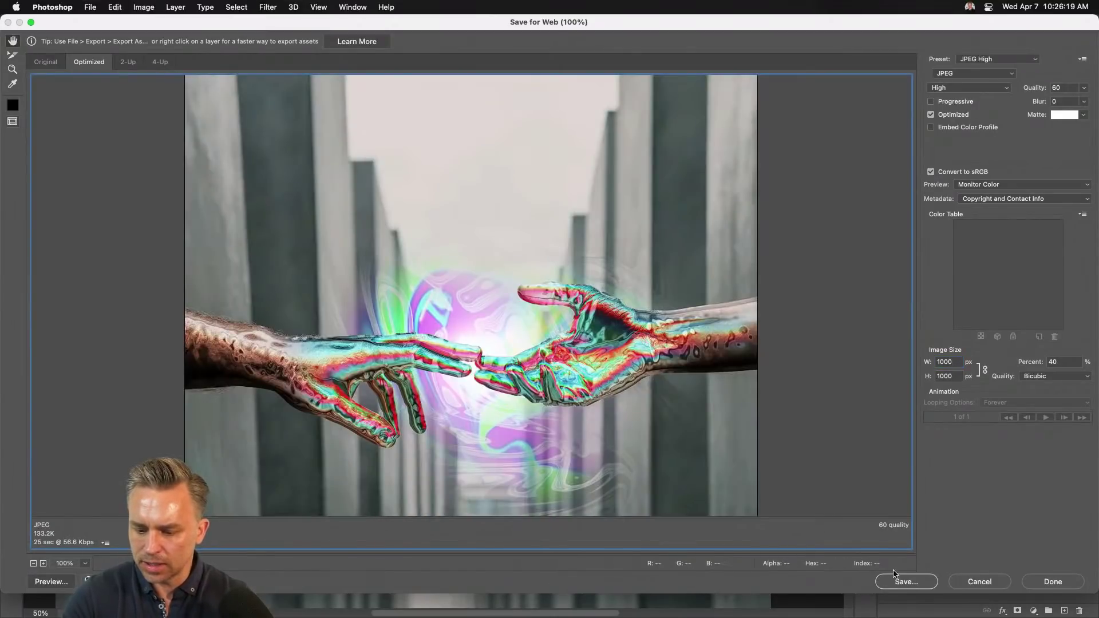
{"action": "left_click", "coordinate": [899, 583]}
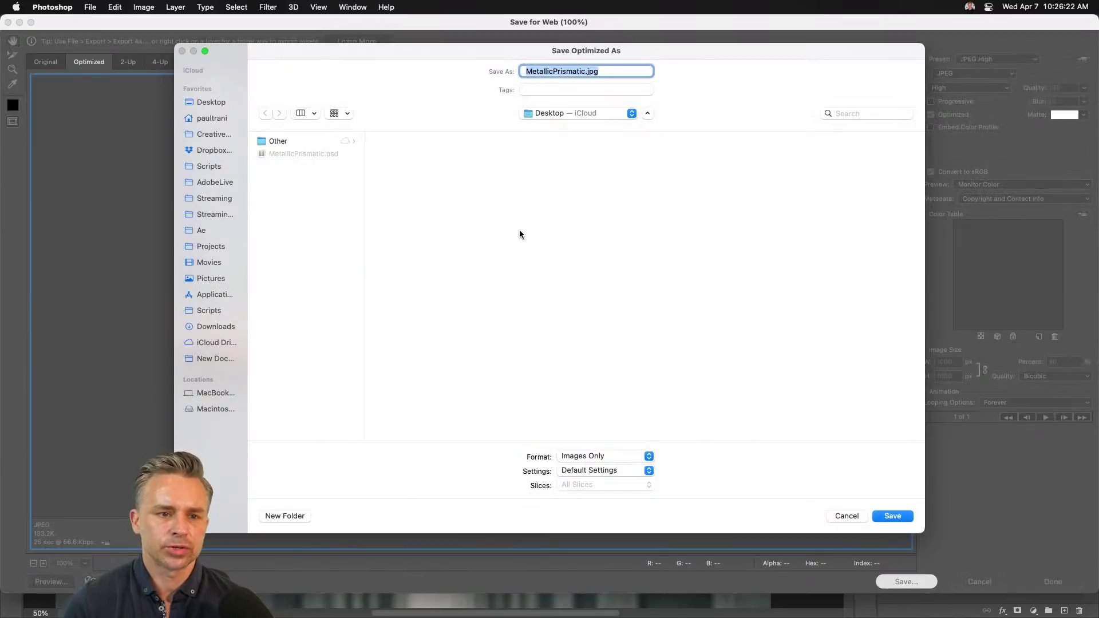
{"action": "key", "text": "Return"}
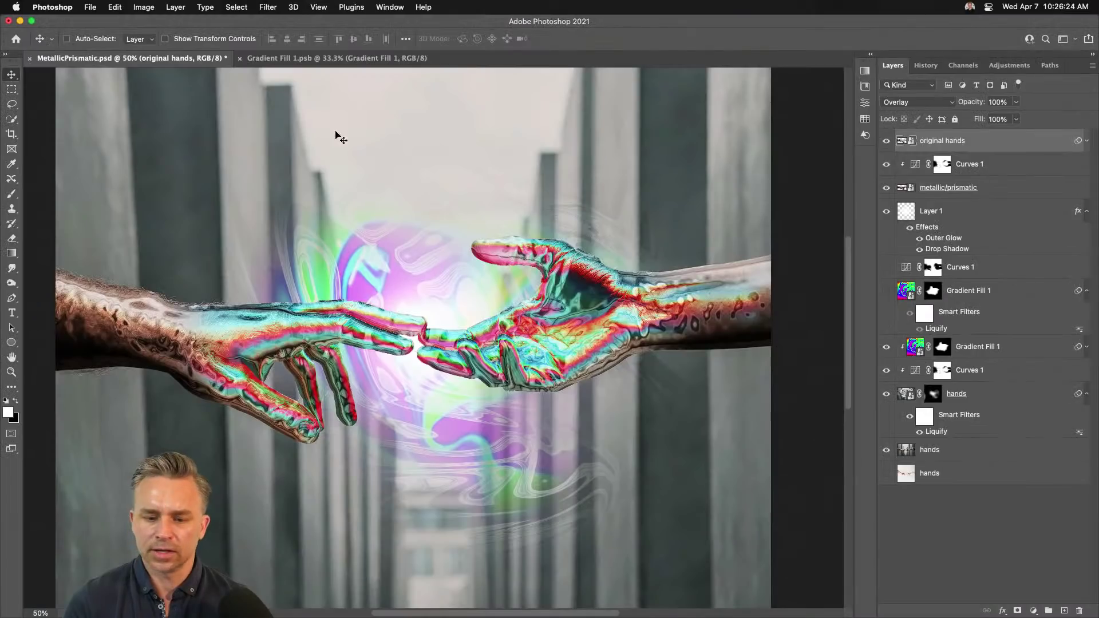
{"action": "left_click", "coordinate": [19, 22]}
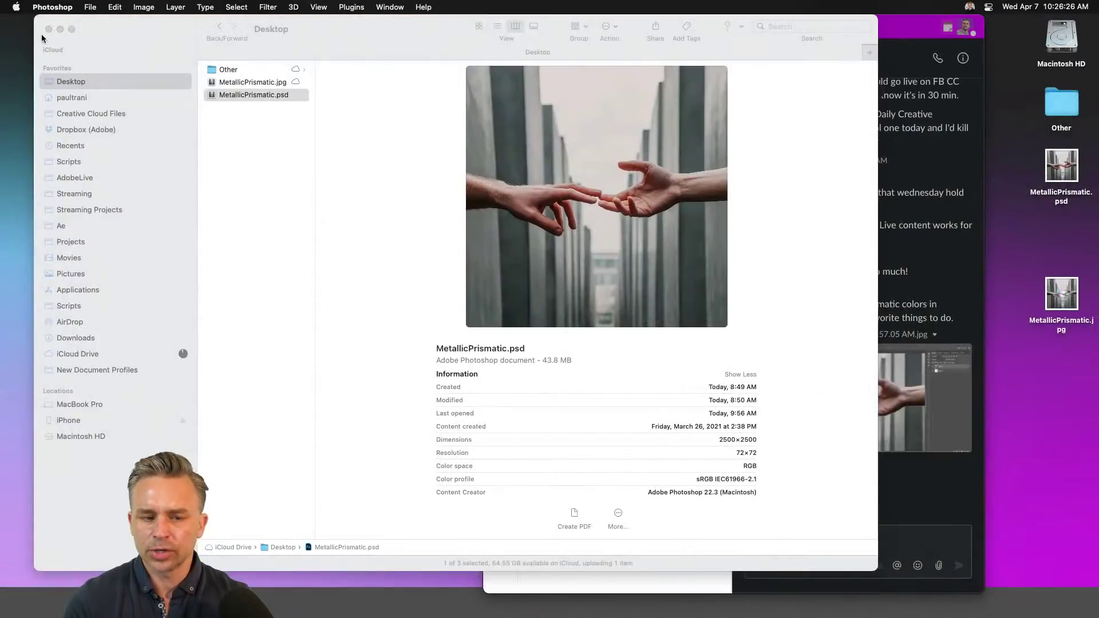